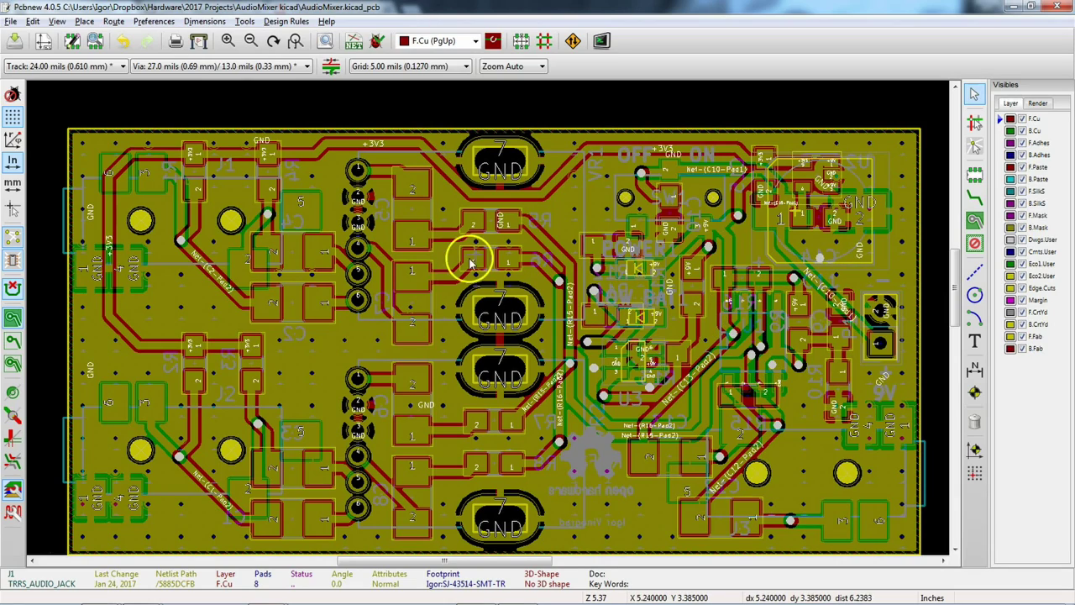
Zoom in on the AudioMixer board layout and open it in the 3D Viewer
scroll(474, 307, "up", 1)
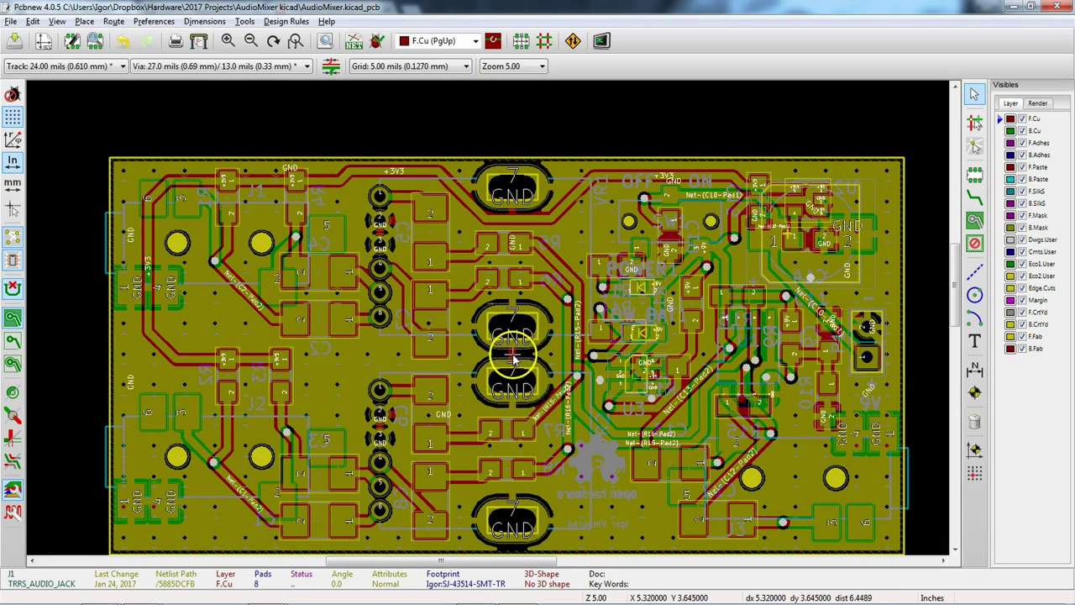
scroll(529, 359, "down", 2, "shift")
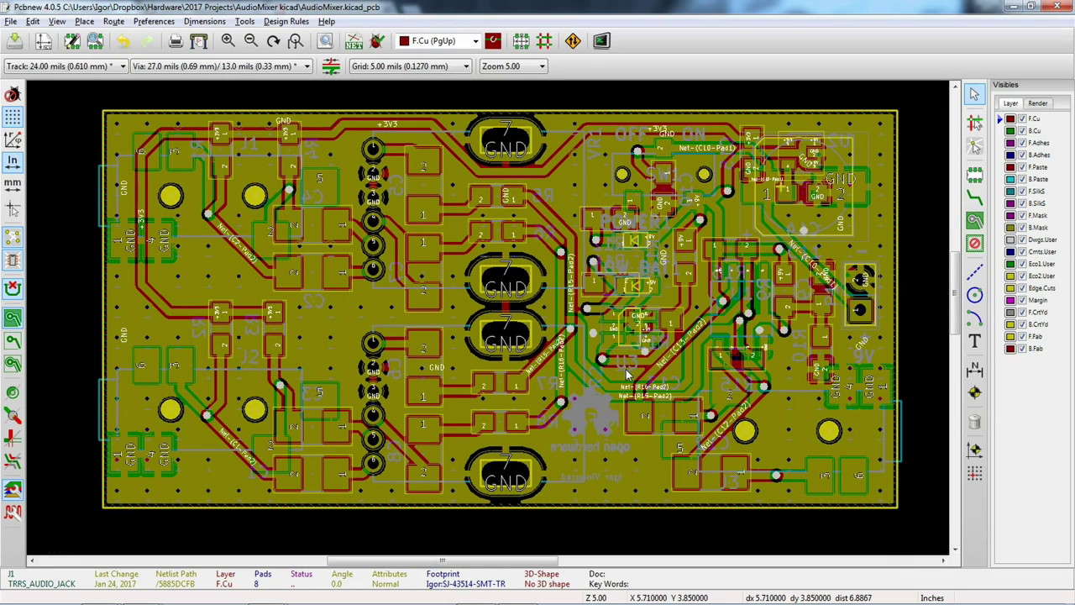
left_click(57, 23)
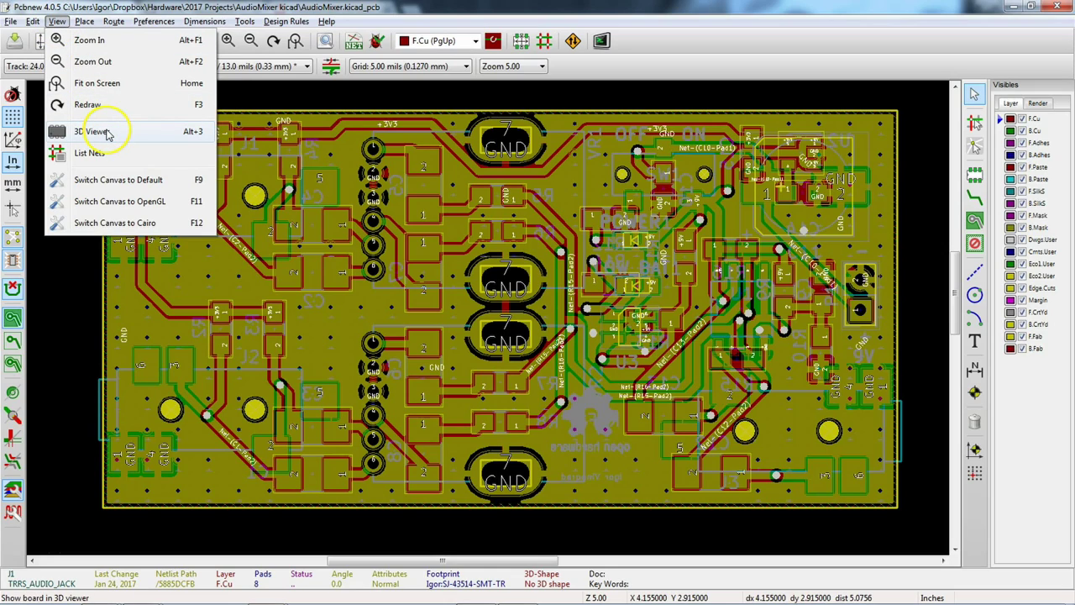
left_click(189, 139)
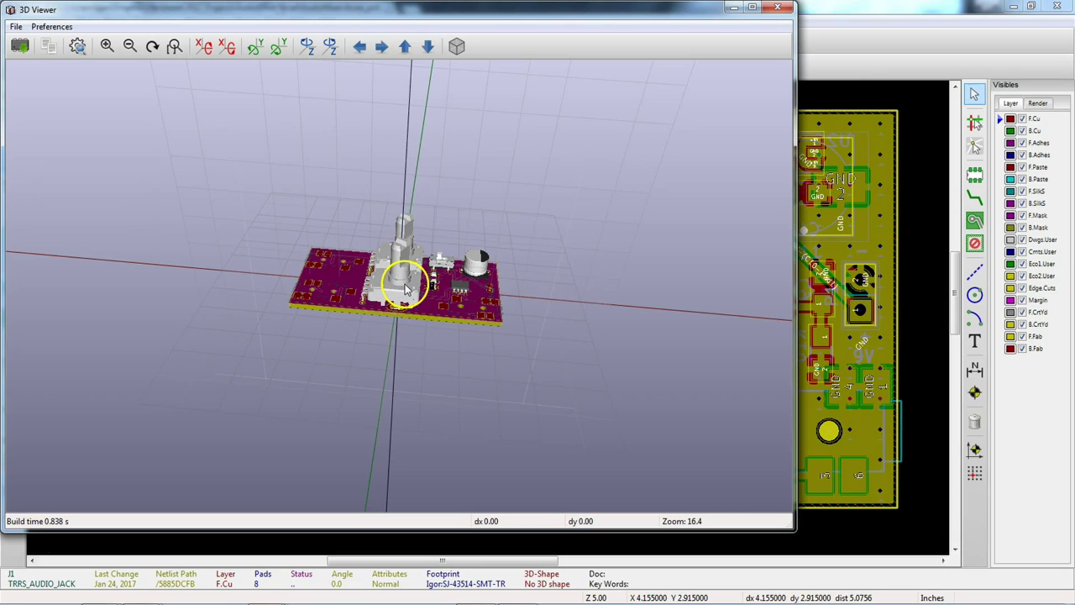
Zoom and orbit the 3D board to inspect the pots and jacks J1–J3 from several angles
scroll(405, 286, "up", 3)
scroll(406, 286, "down", 2)
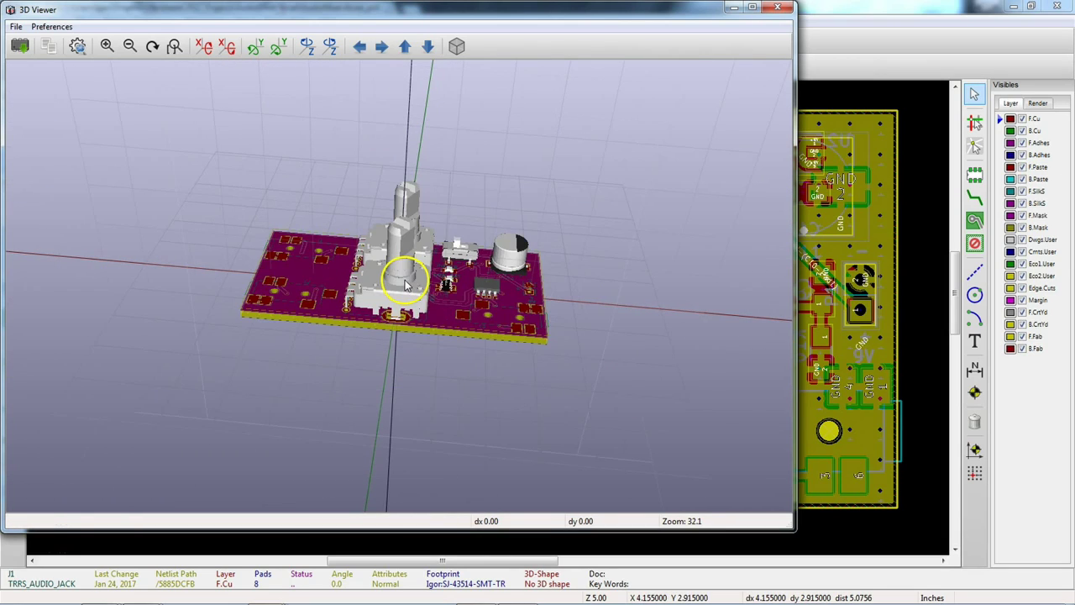
left_click_drag(409, 277, 428, 323)
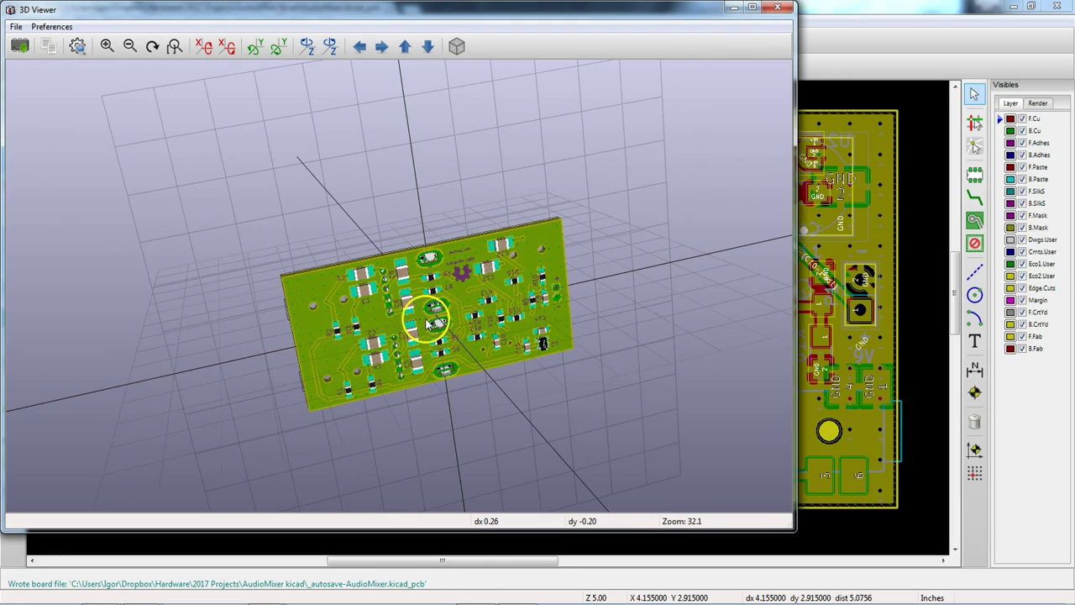
scroll(428, 319, "up", 5)
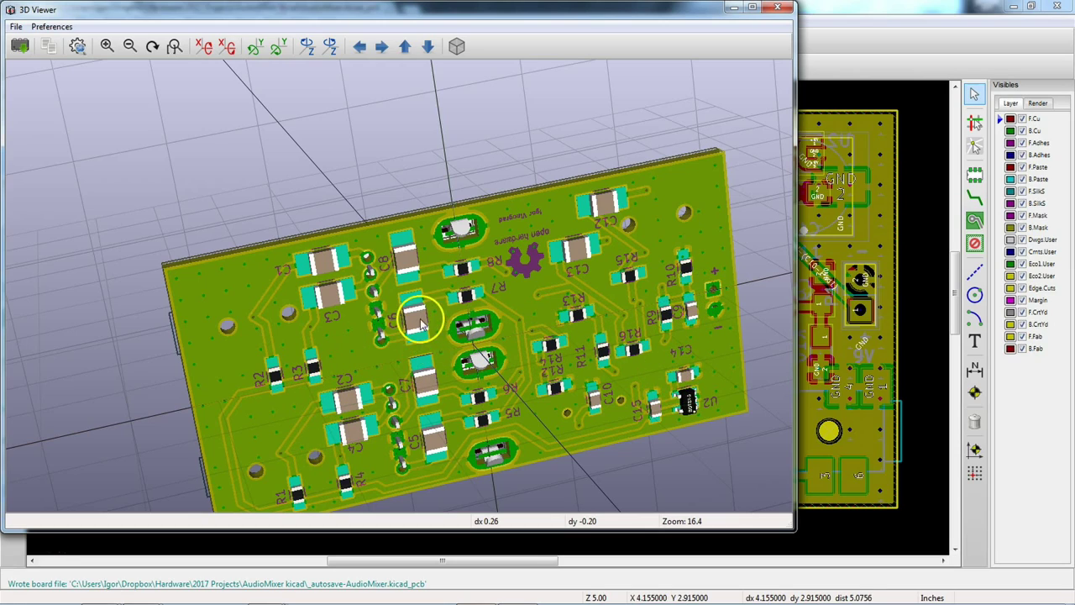
left_click_drag(429, 270, 470, 436)
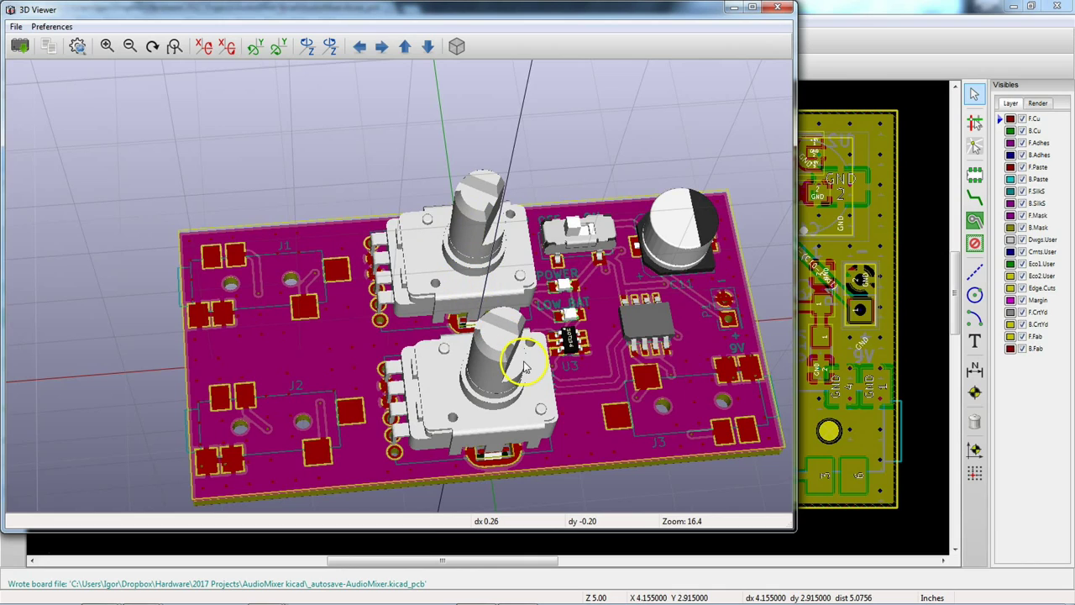
left_click_drag(456, 437, 613, 374)
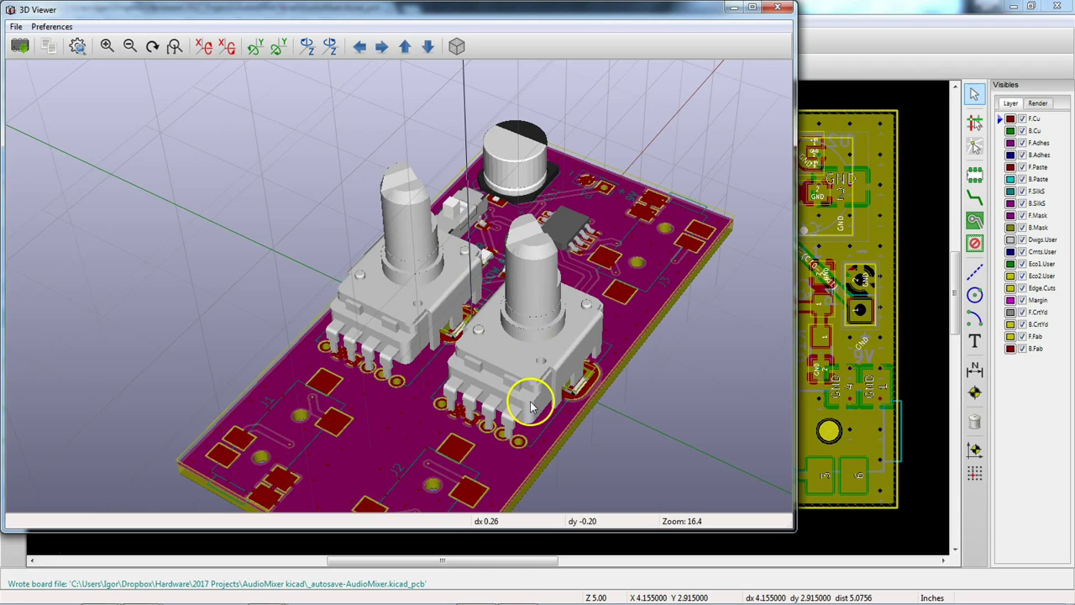
left_click_drag(584, 331, 298, 357)
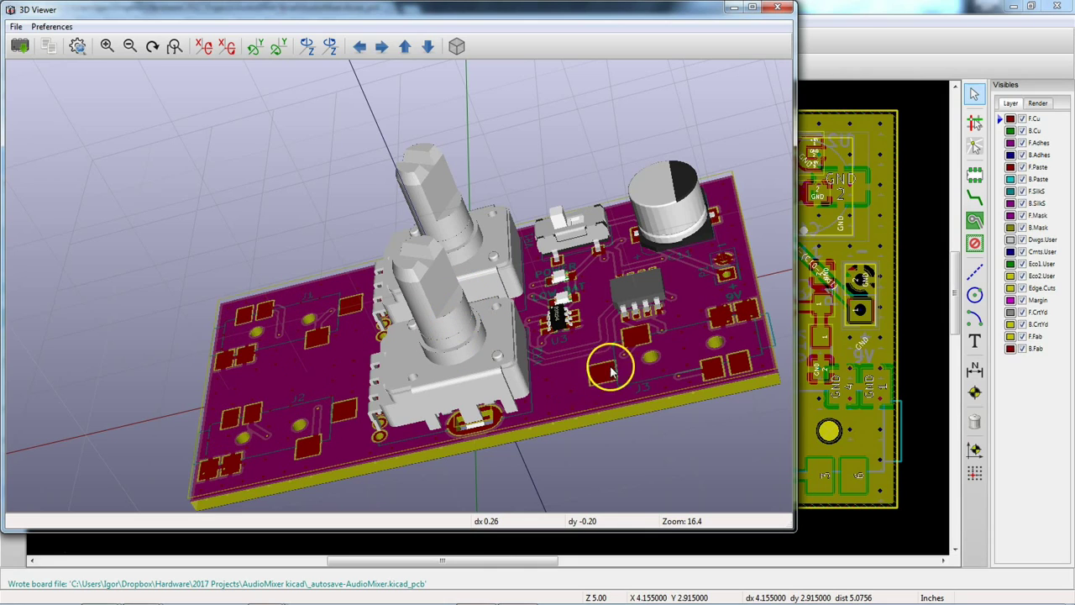
left_click_drag(613, 362, 328, 352)
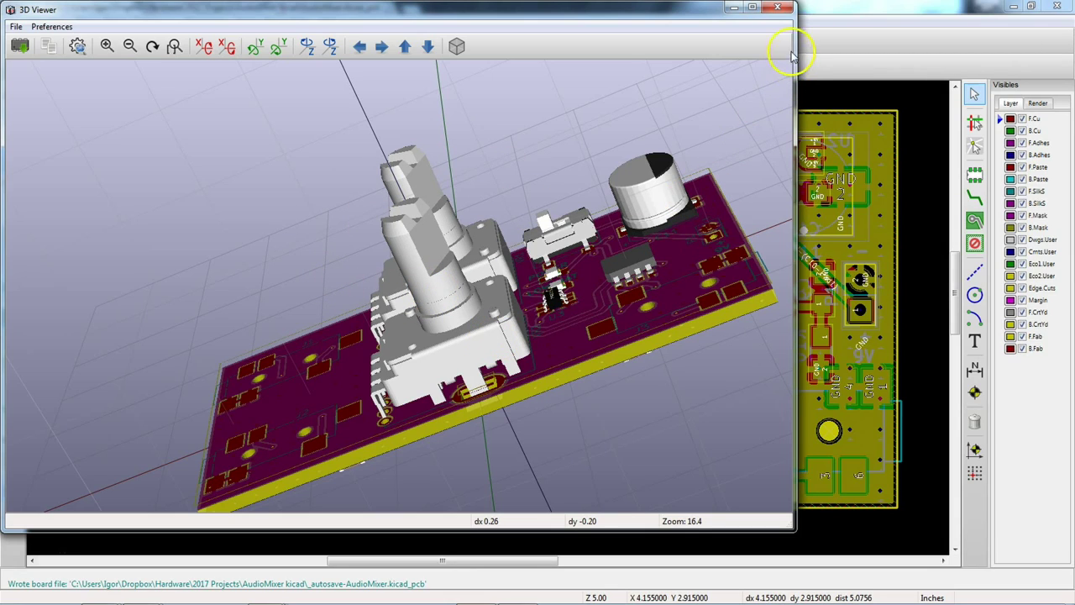
Close the 3D Viewer and bring the kicad StepUp page forward in the browser
left_click(786, 8)
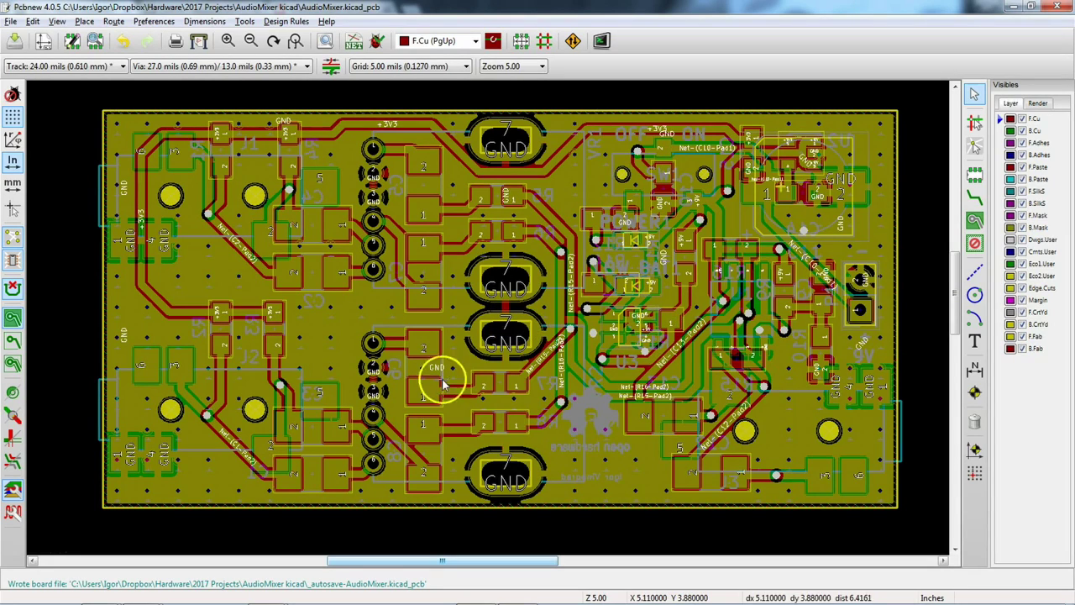
mouse_move(134, 592)
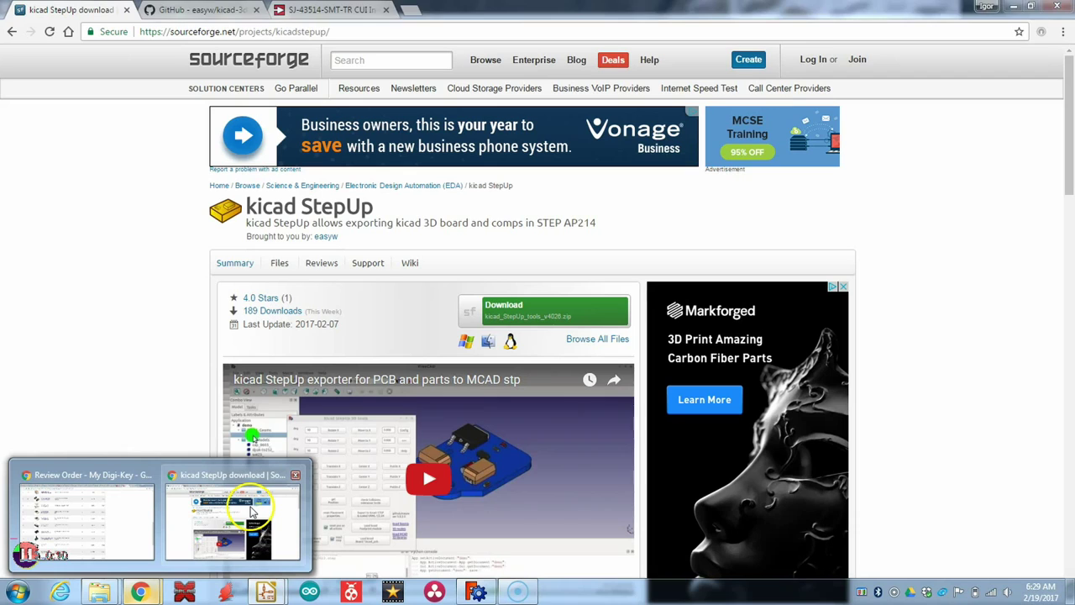
left_click(226, 521)
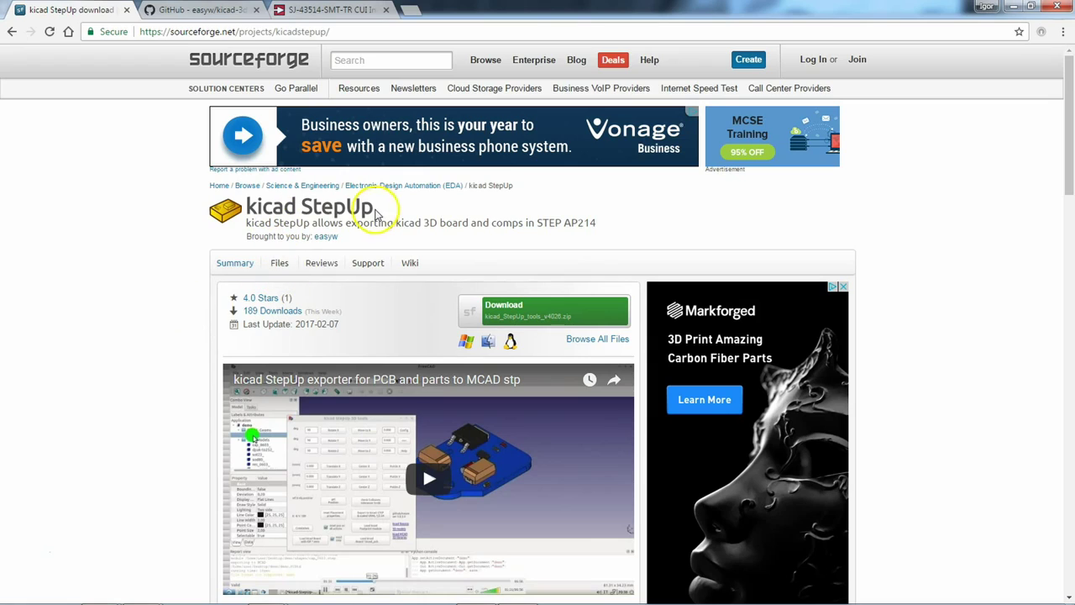
Scroll through the kicad StepUp SourceForge summary, then bring the FreeCAD window to the front
scroll(182, 318, "down", 3)
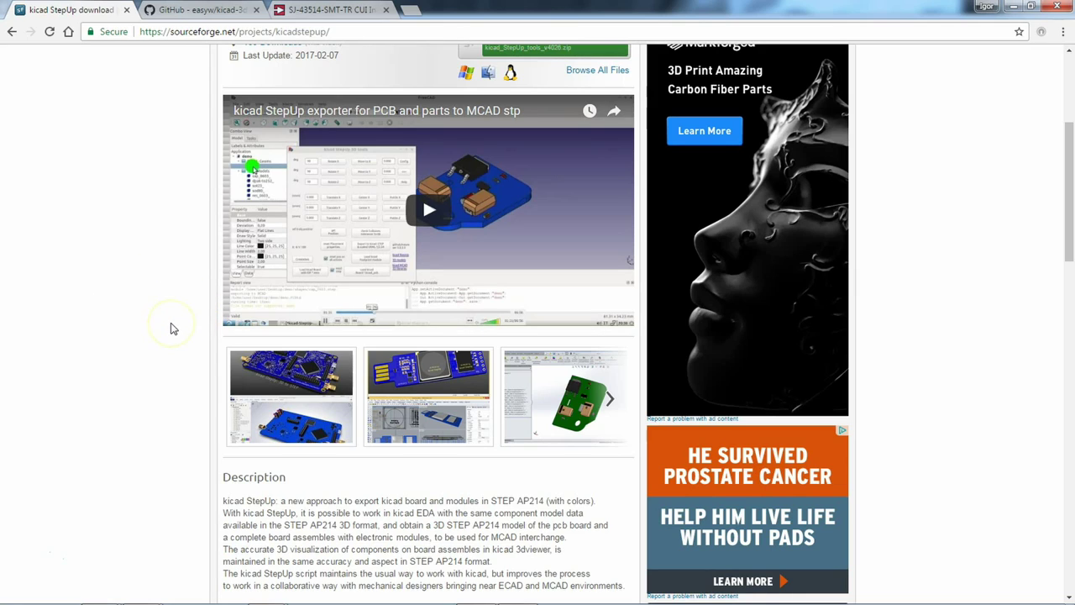
scroll(171, 328, "up", 3)
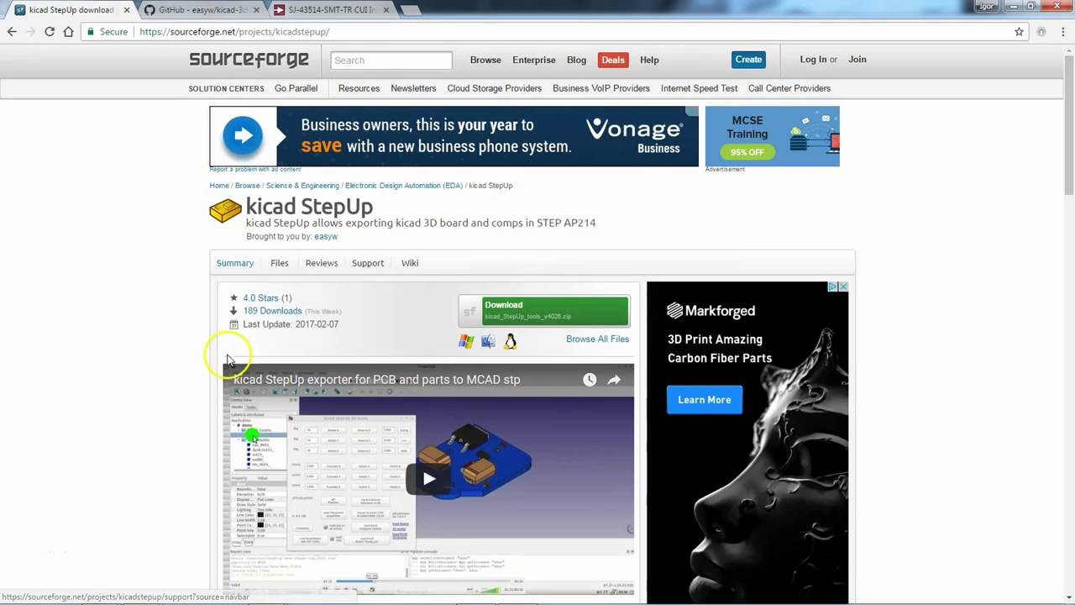
mouse_move(201, 596)
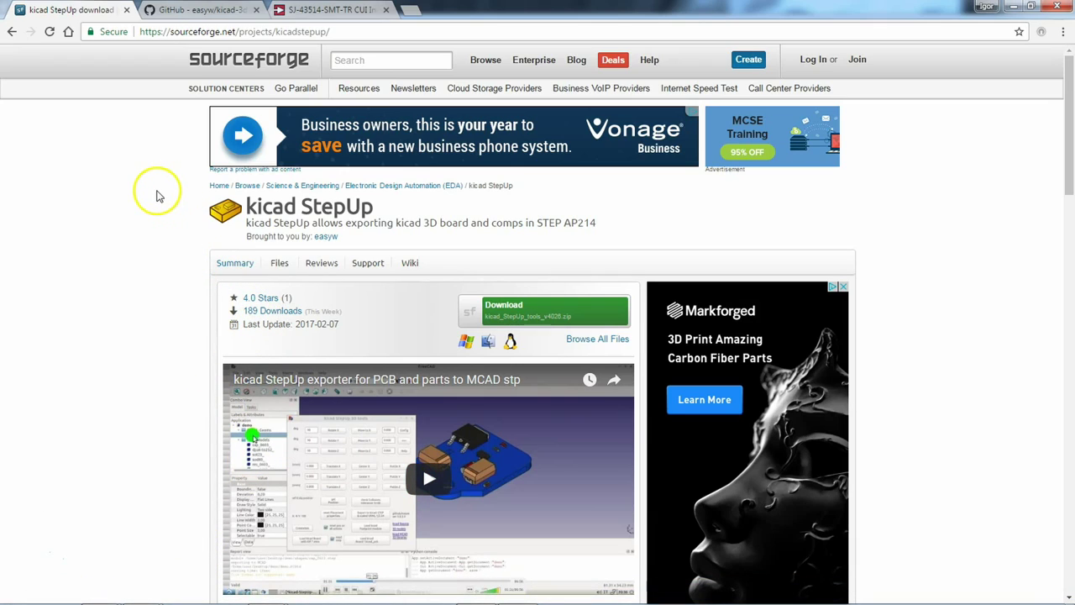
mouse_move(496, 598)
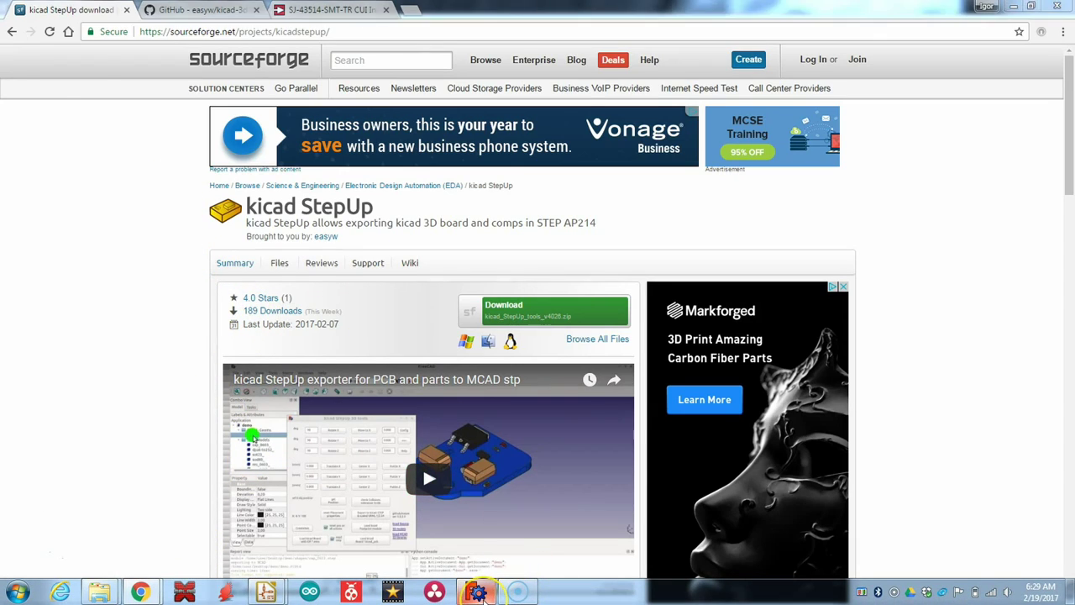
left_click(479, 592)
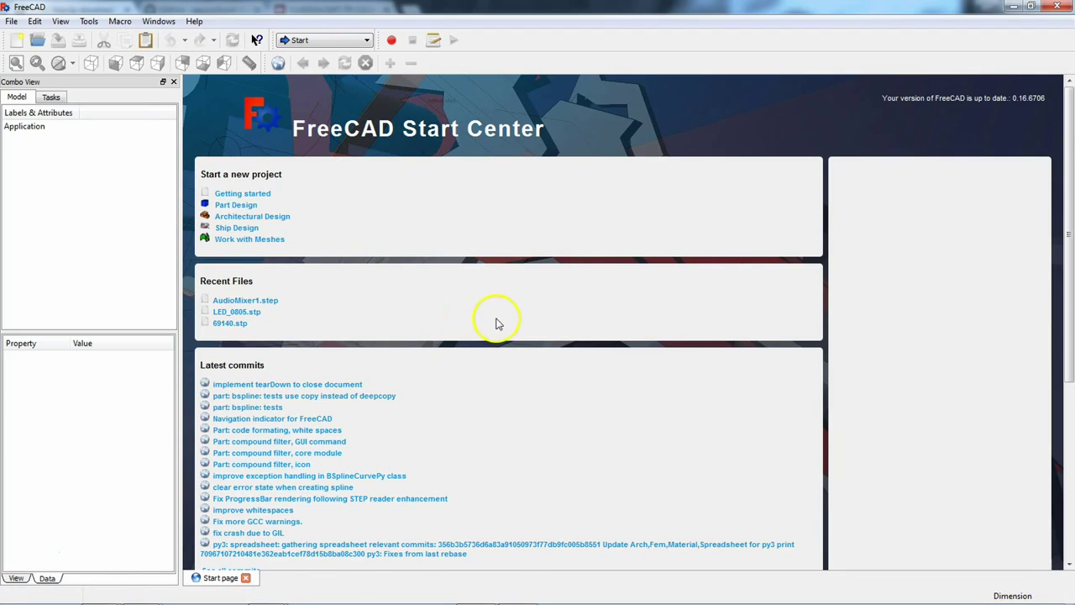
Go back to the kicad StepUp page in Chrome and open a new blank tab
mouse_move(141, 592)
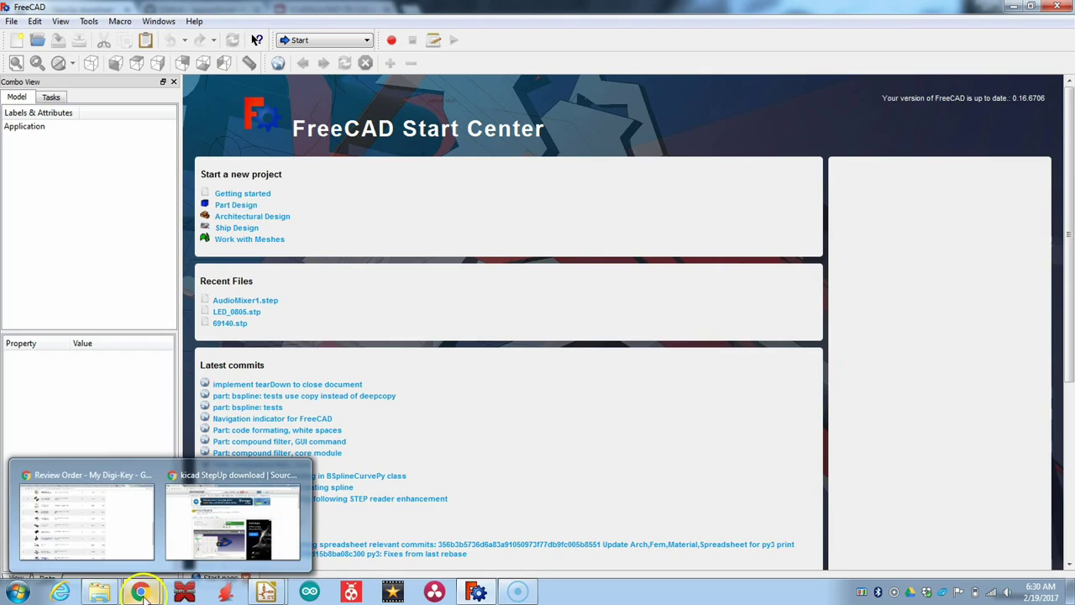
left_click(235, 513)
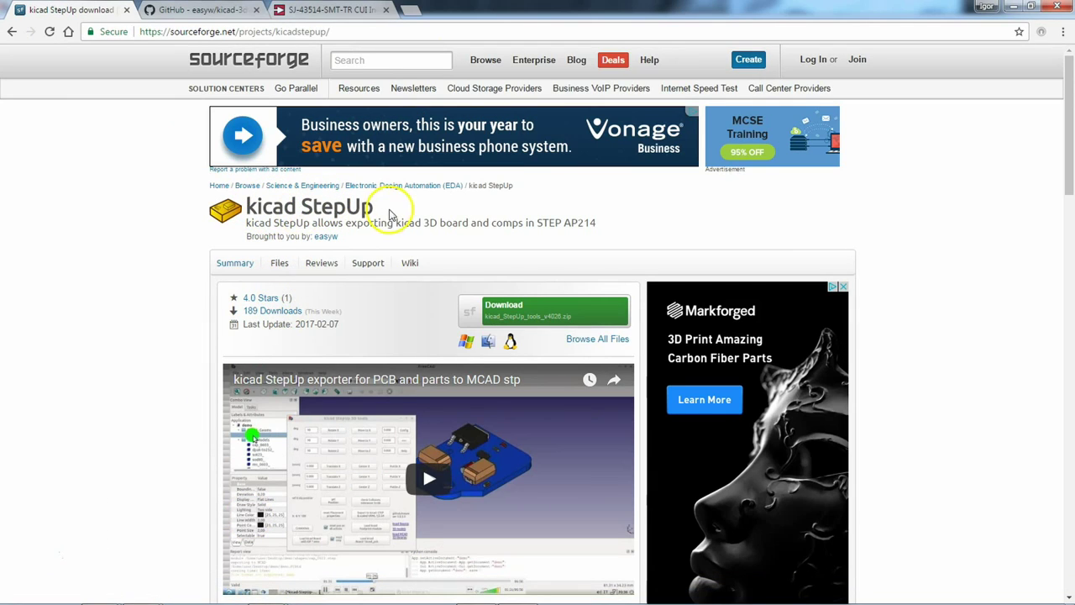
left_click(411, 11)
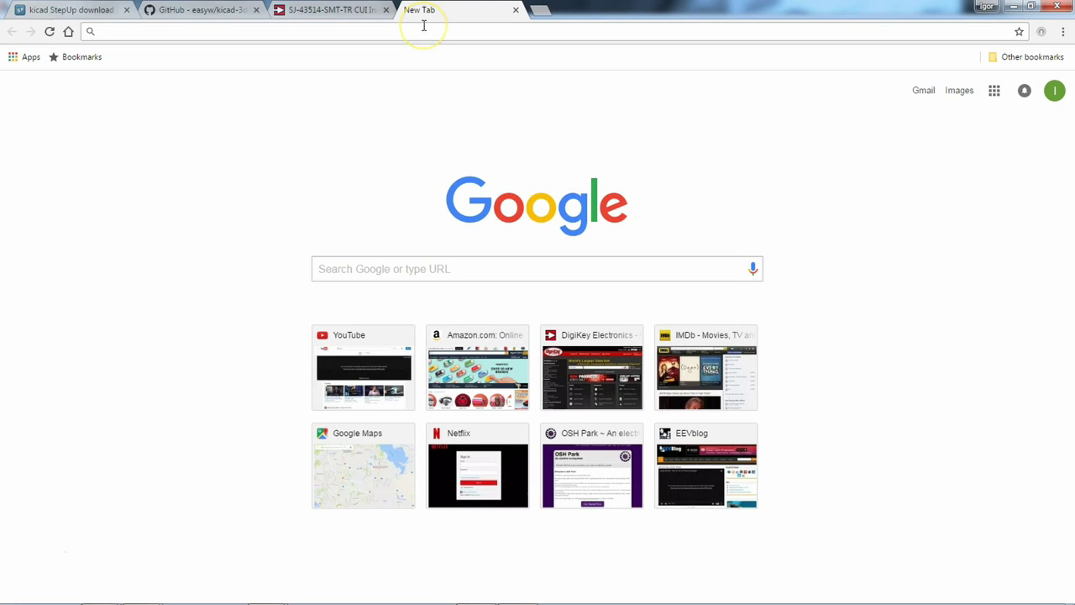
Search for 'freecad', open freecadweb.org, then return to the kicad StepUp tab
type("freecad")
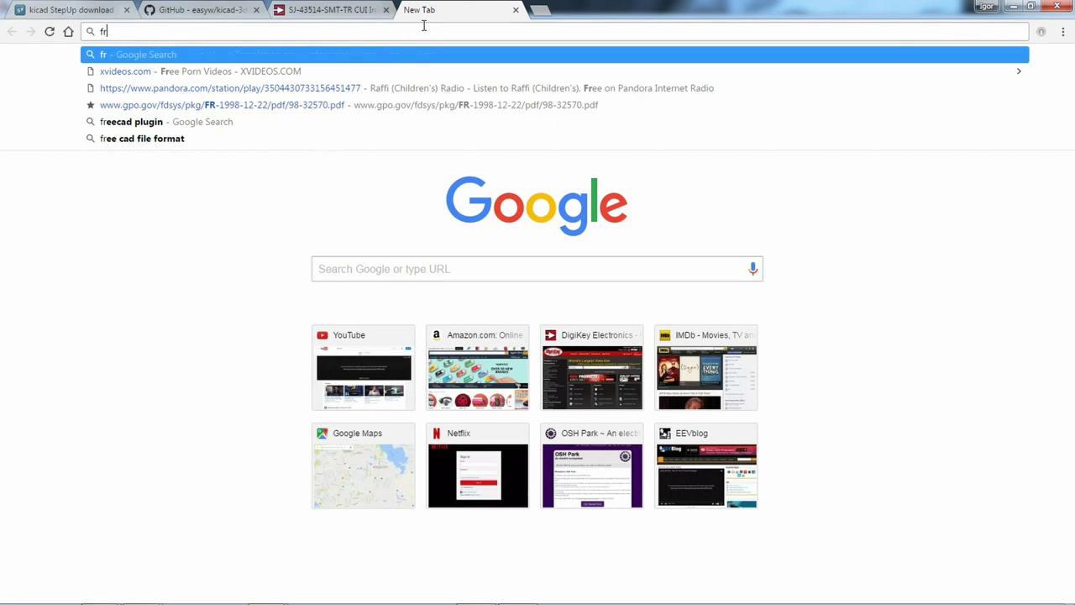
key("Return")
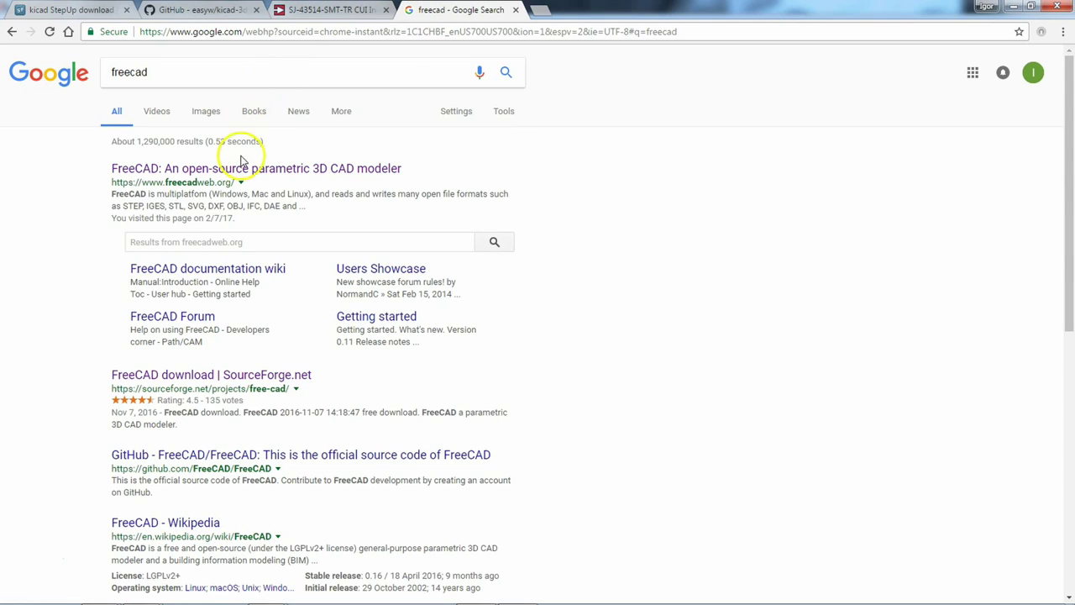
left_click(241, 168)
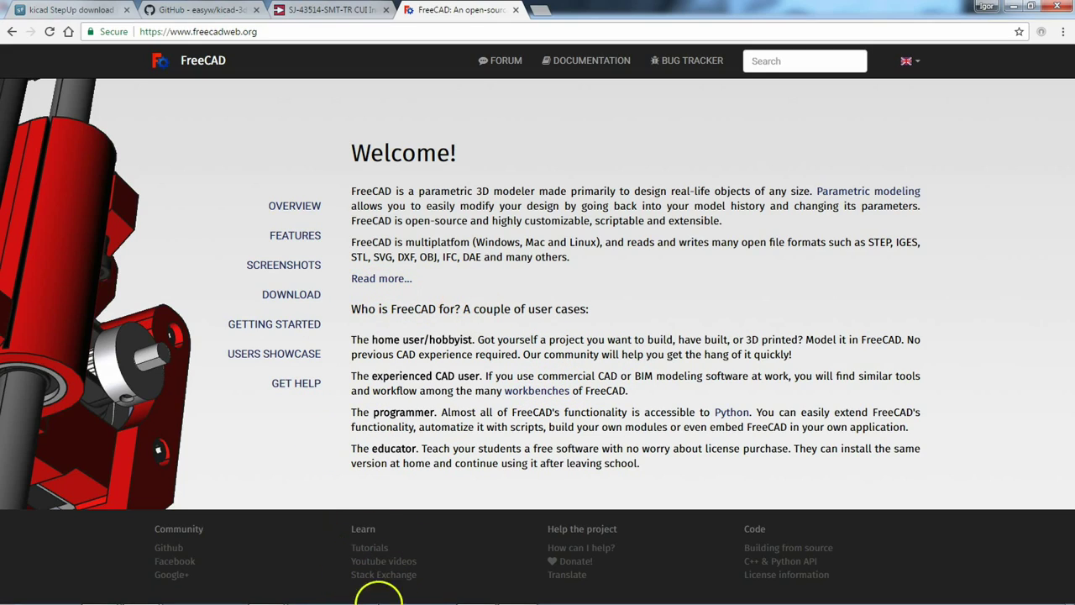
key("ctrl+Tab")
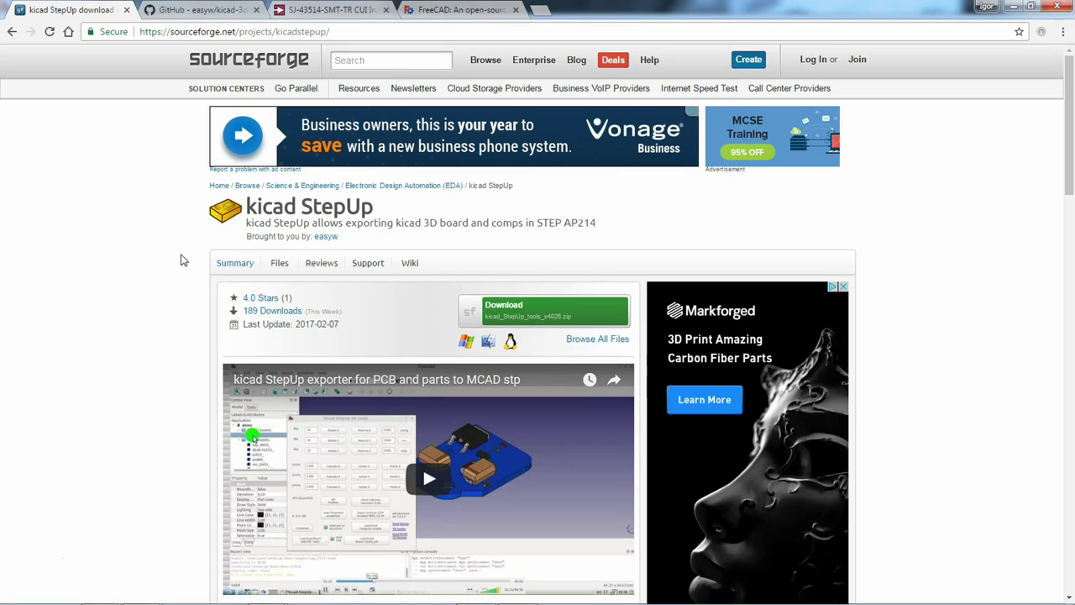
Bring FreeCAD forward, open Macro > Macros..., and close the list without running anything
left_click(476, 590)
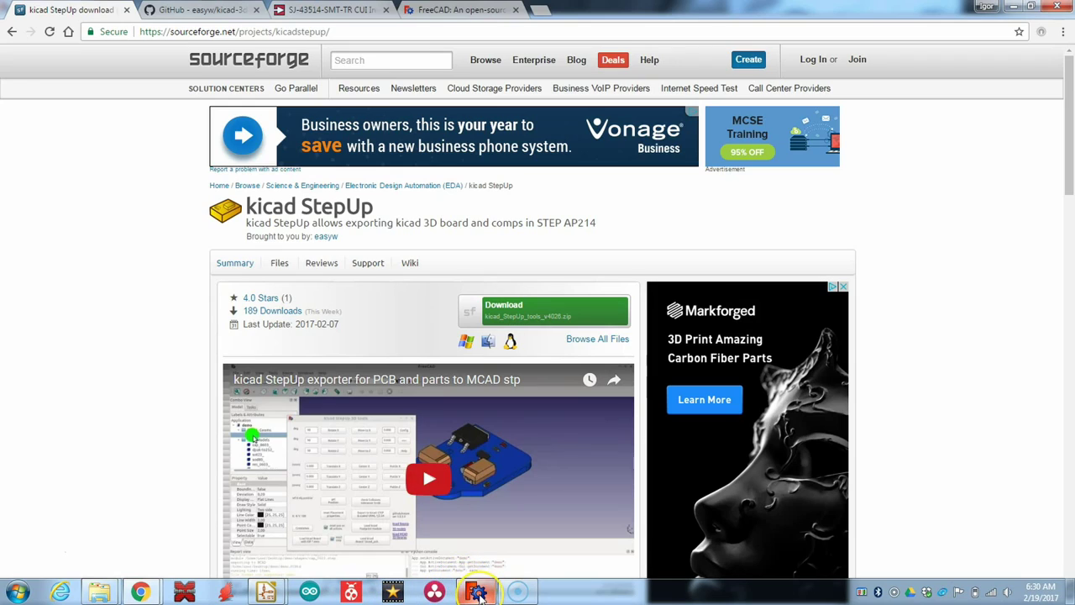
mouse_move(477, 592)
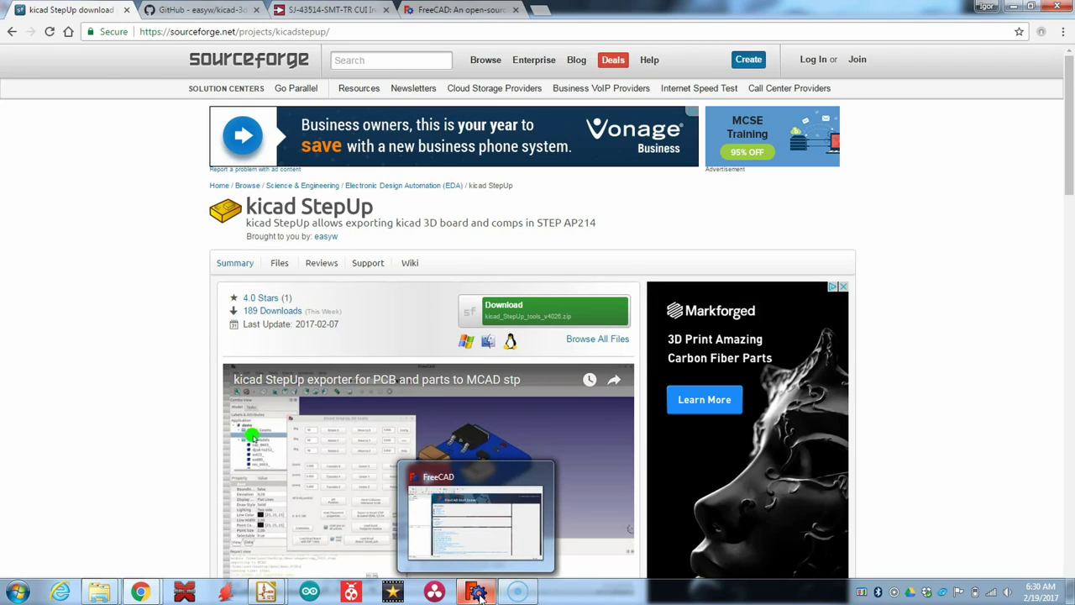
left_click(477, 592)
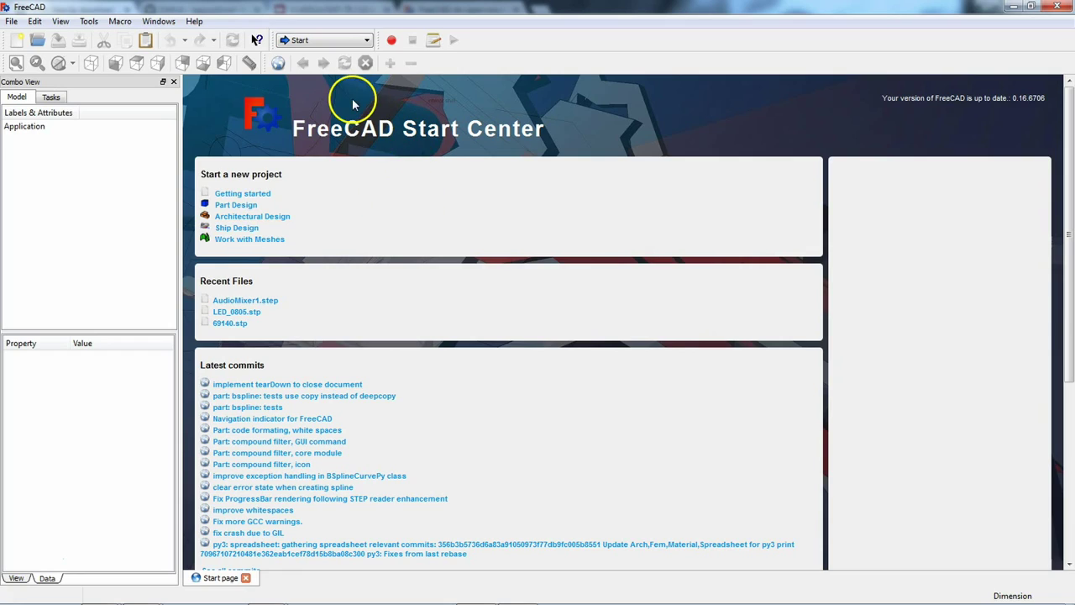
left_click(120, 21)
left_click(134, 67)
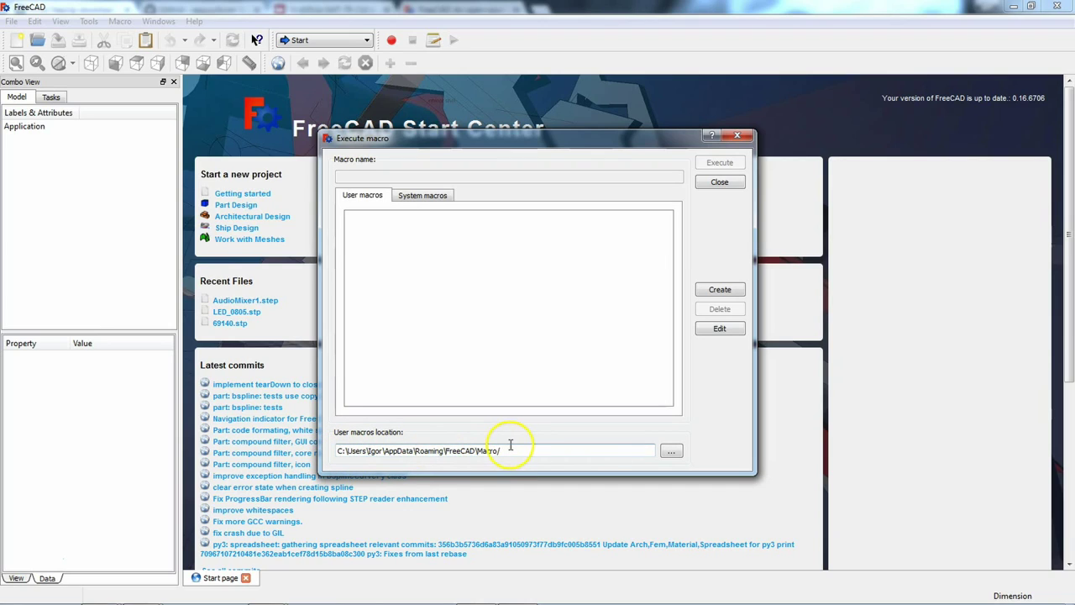
left_click(720, 181)
Dock FreeCAD on the right half of the screen and reopen the Execute macro dialog
left_click_drag(608, 5, 1074, 26)
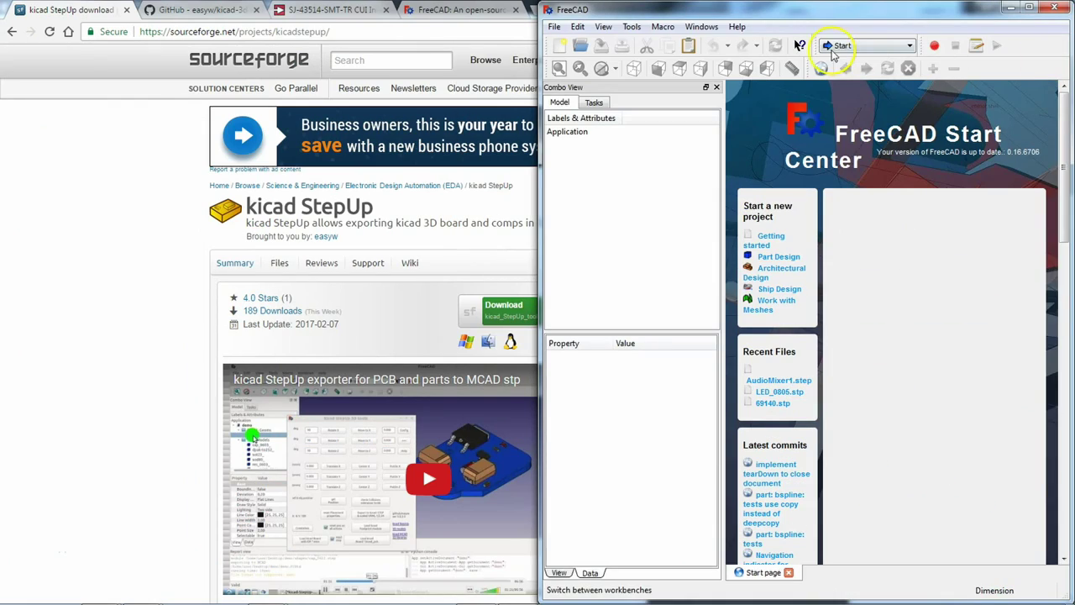
left_click(663, 27)
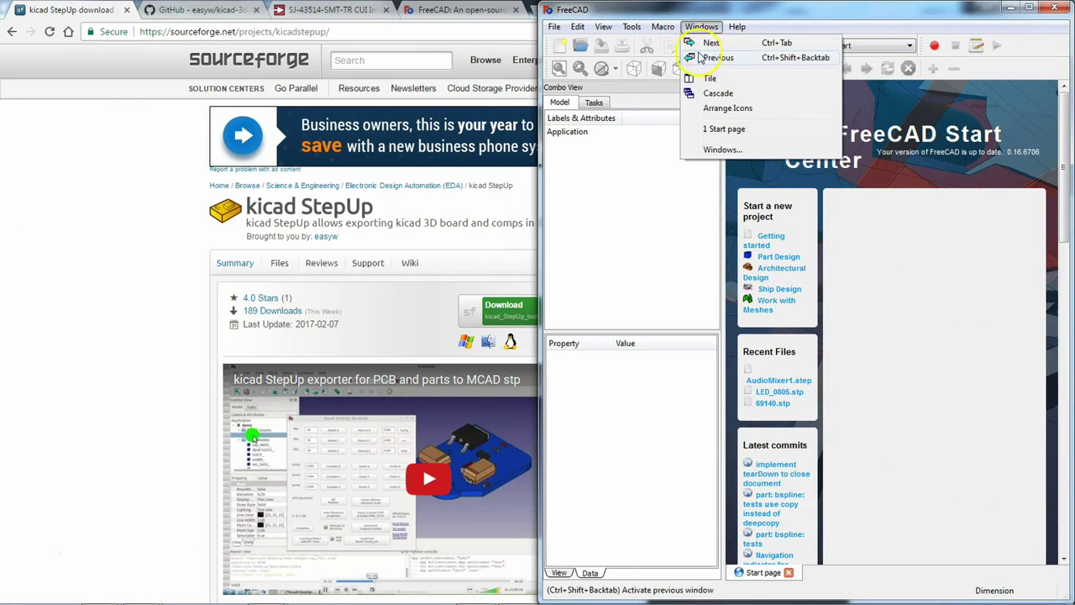
left_click(682, 72)
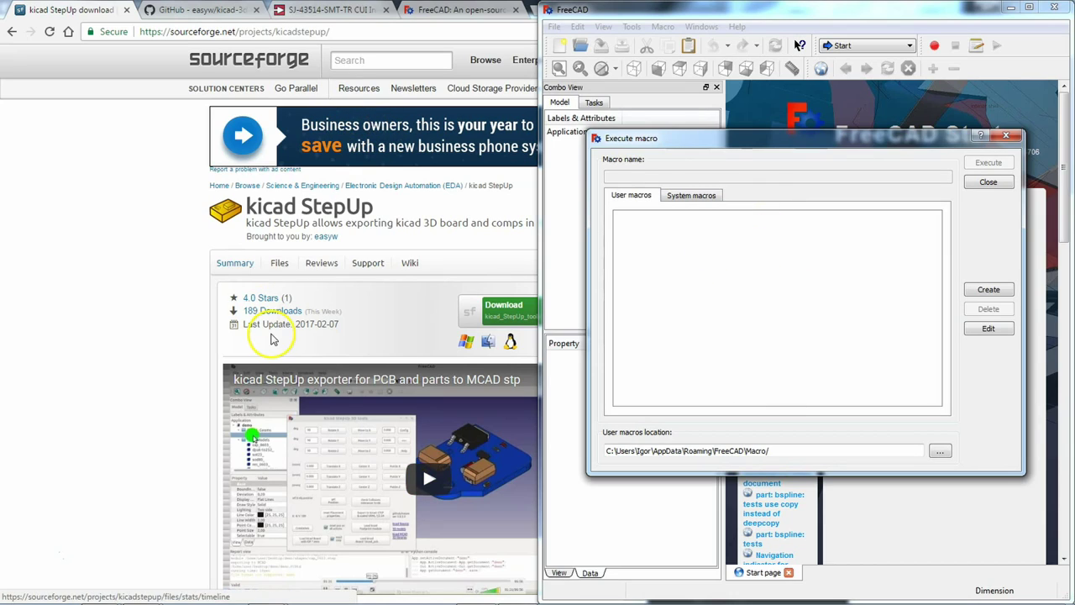
mouse_move(99, 594)
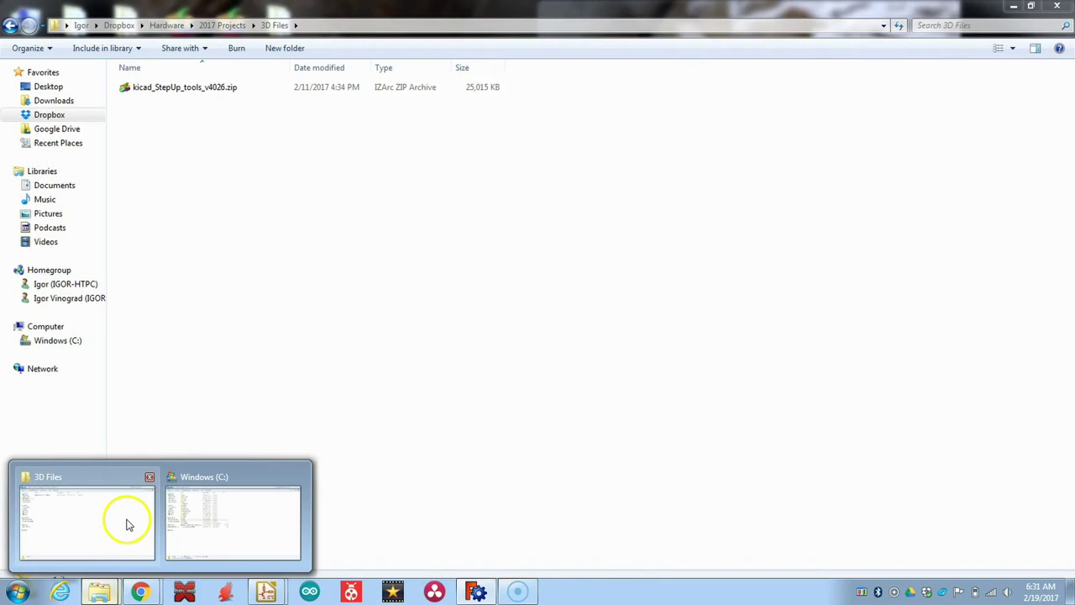
left_click(128, 524)
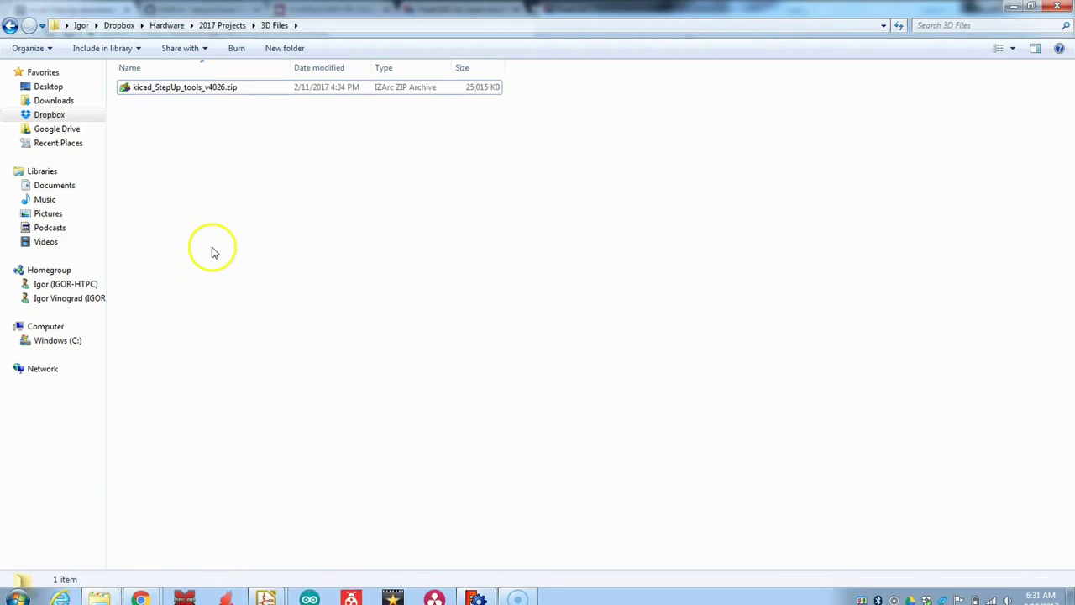
Extract kicad_StepUp_tools_v4026.zip with IZArc and close the archive viewer
double_click(178, 88)
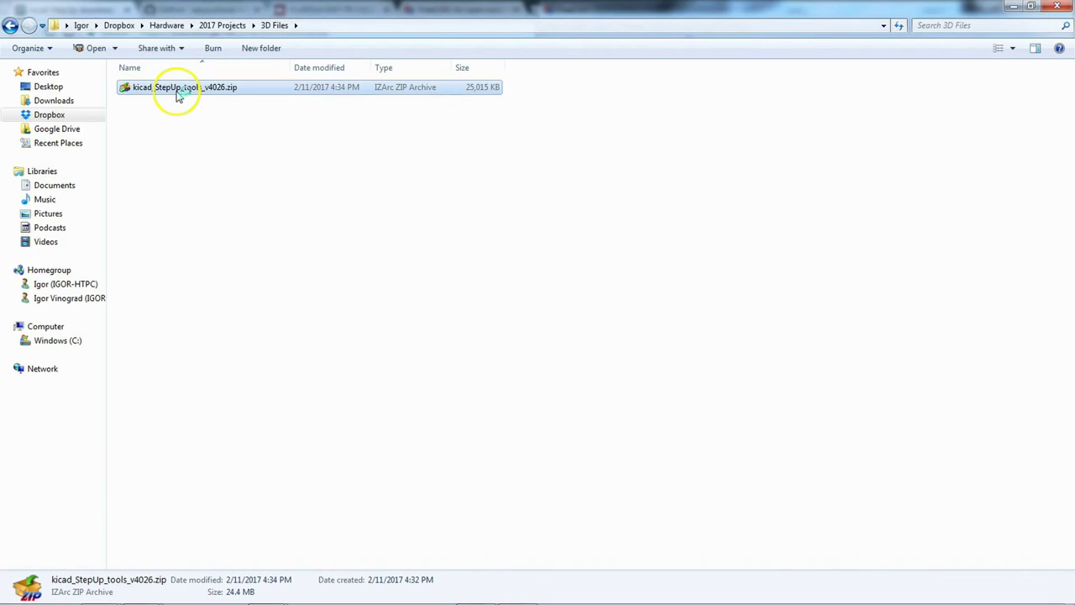
left_click(408, 126)
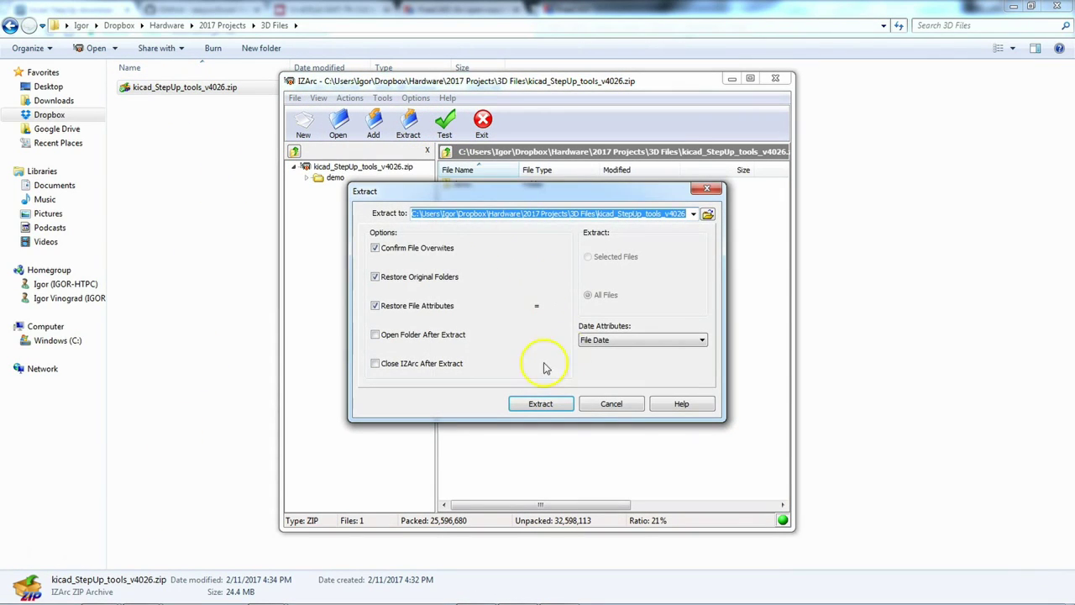
left_click(542, 401)
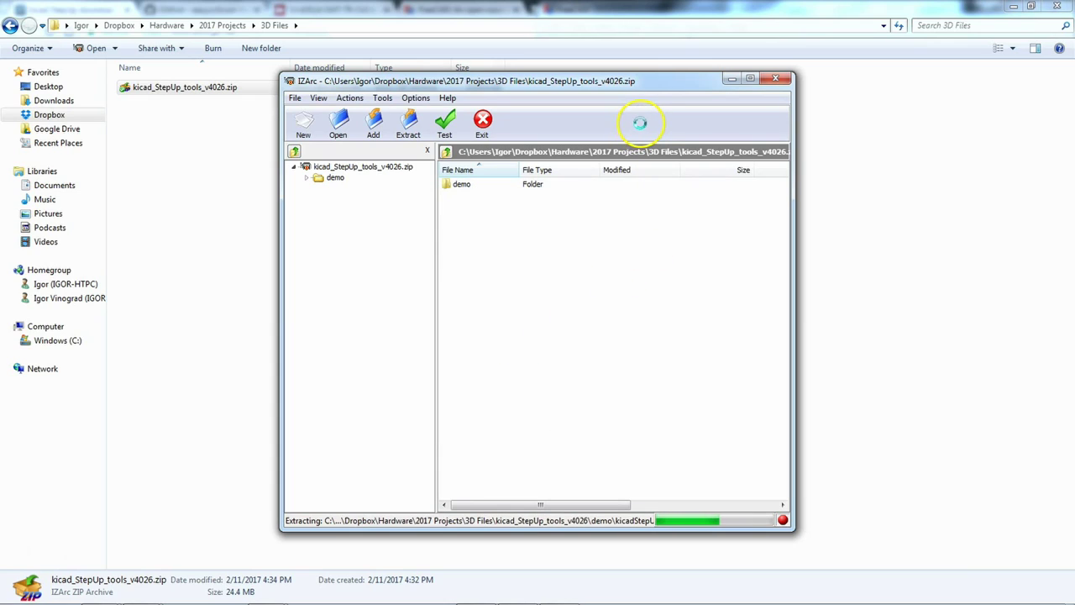
left_click(777, 78)
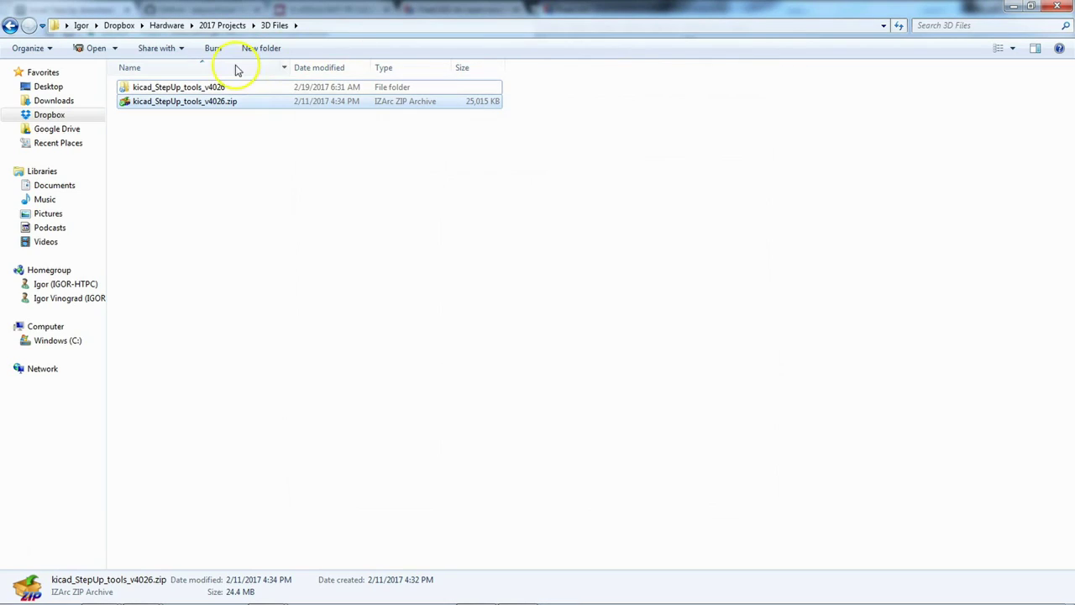
Open kicad_StepUp_tools_v4026 > demo and select all 47 items
double_click(178, 88)
double_click(212, 92)
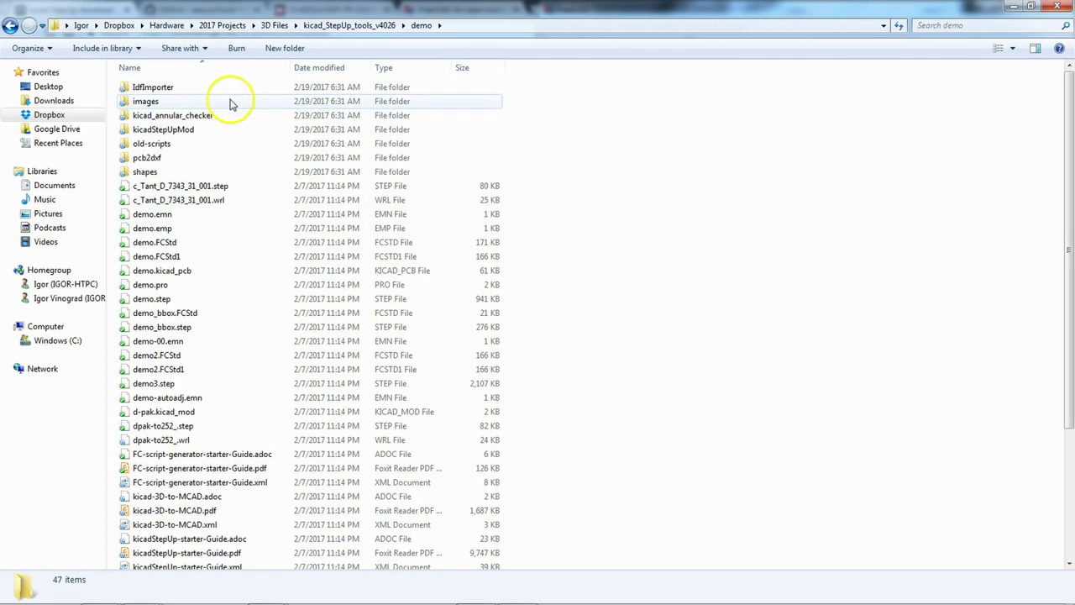
scroll(231, 103, "down", 4)
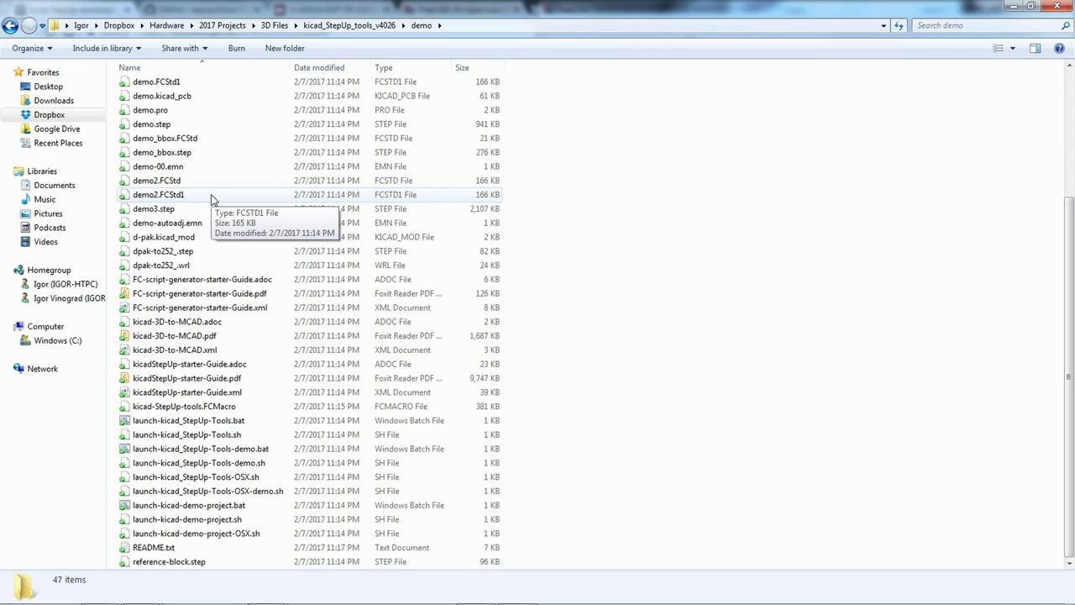
scroll(220, 210, "up", 3)
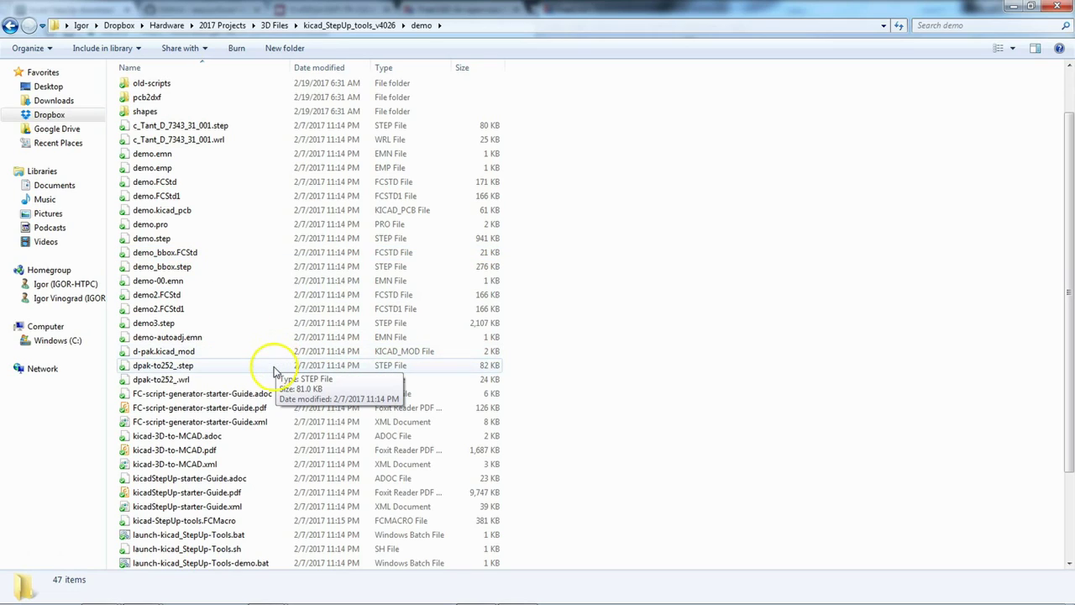
scroll(275, 382, "down", 3)
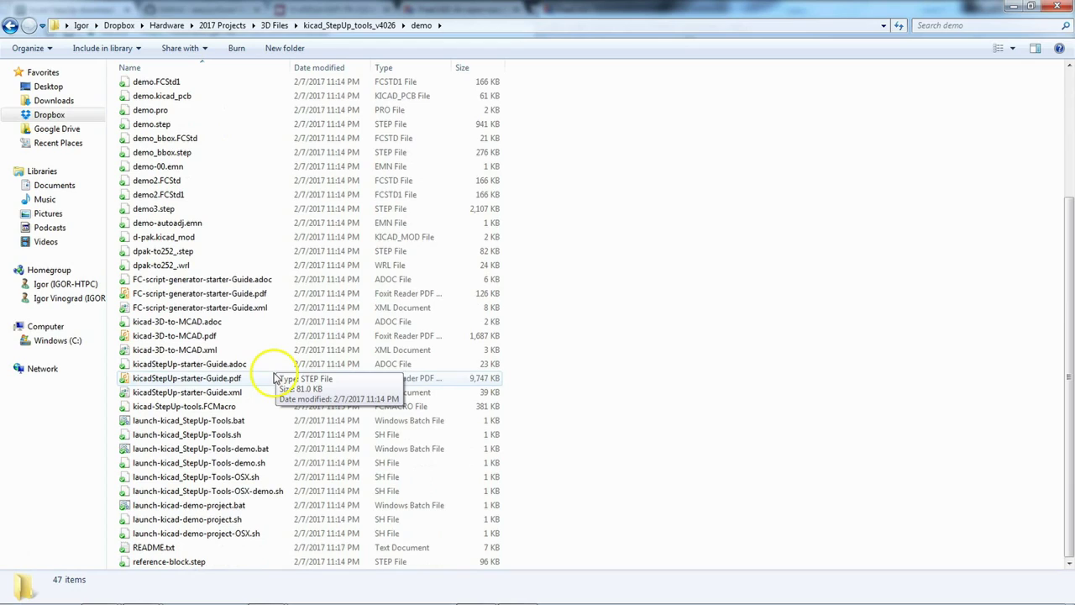
scroll(273, 361, "up", 4)
left_click(211, 304)
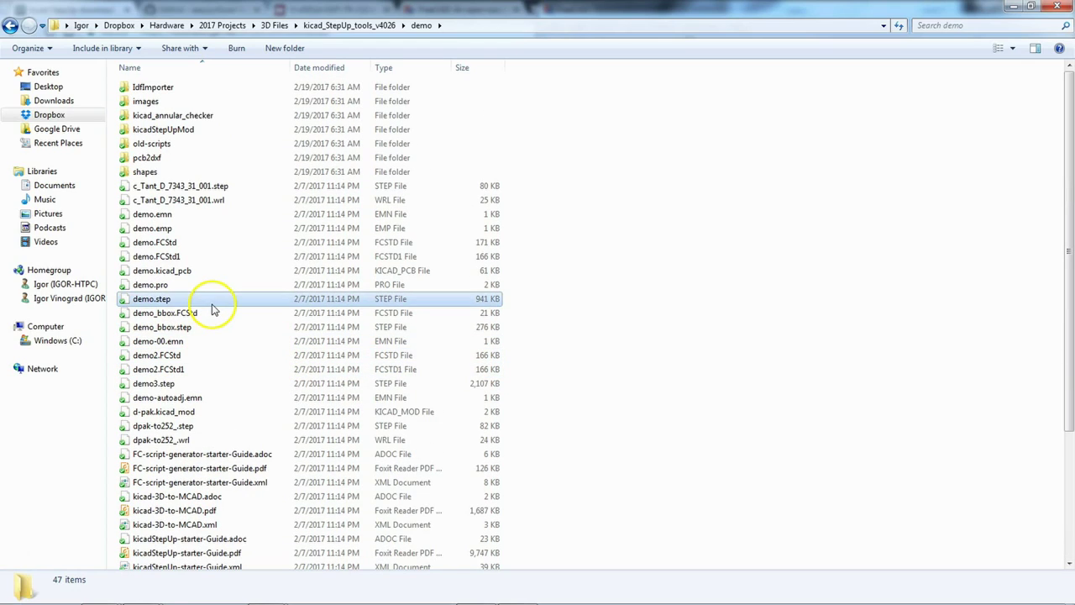
key("ctrl+a")
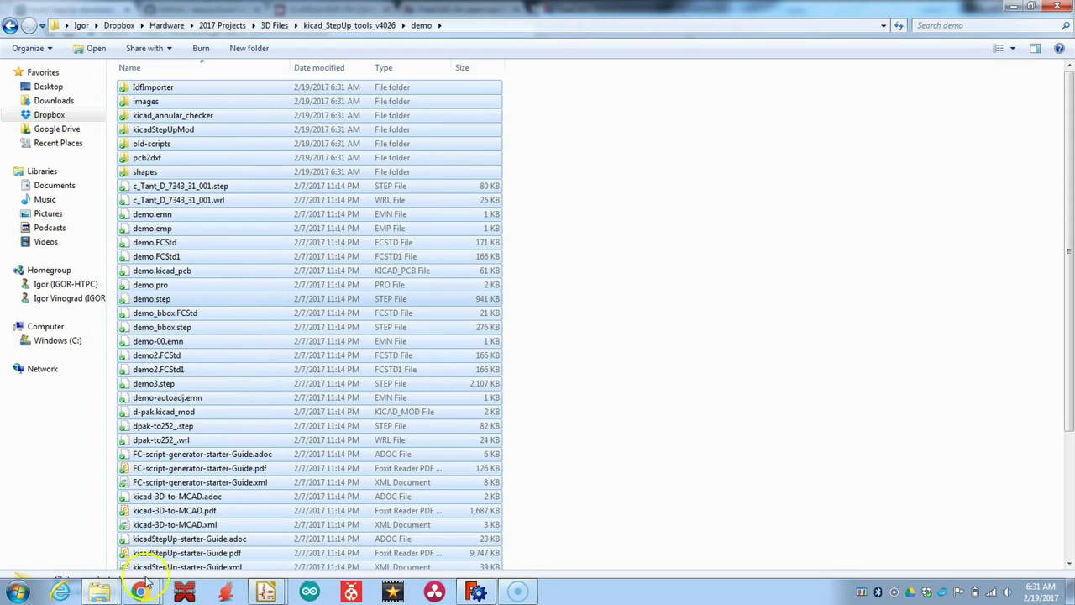
left_click(99, 591)
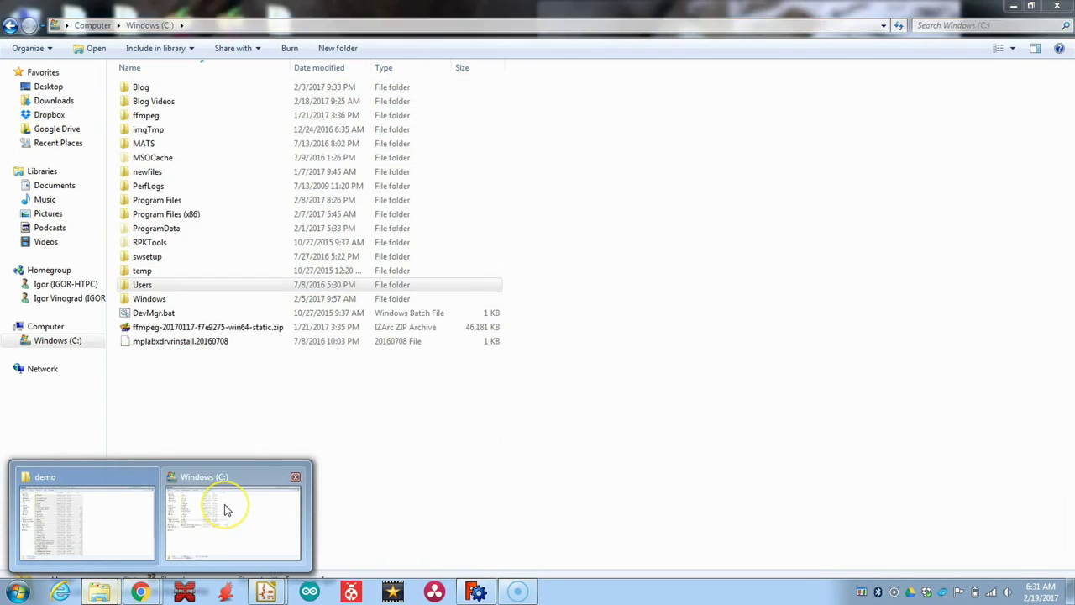
Snap the Windows (C:) Explorer window to the left half beside FreeCAD
left_click(224, 509)
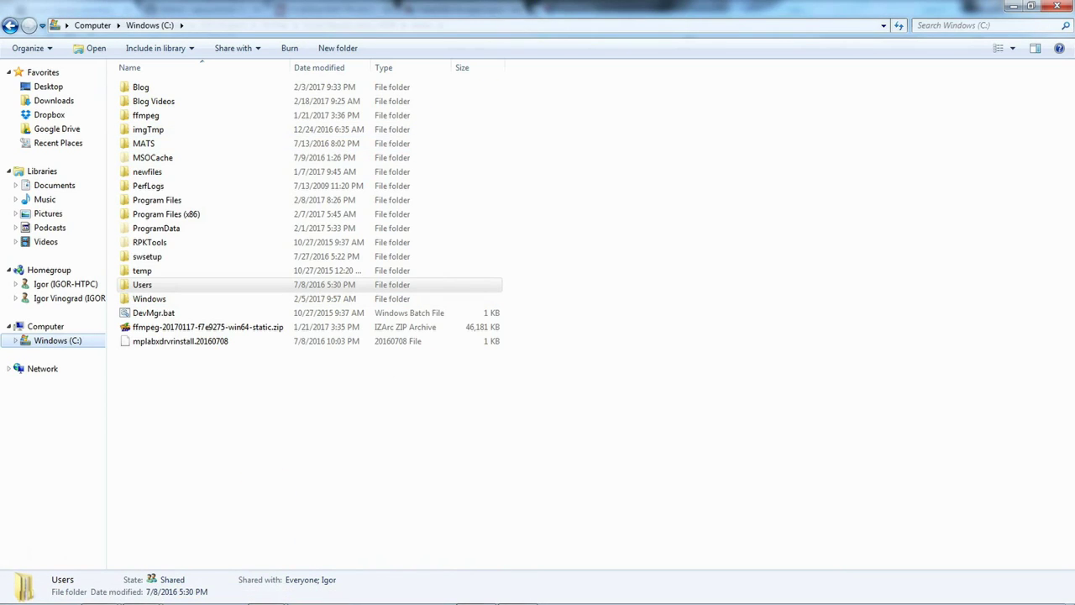
key("super+Left")
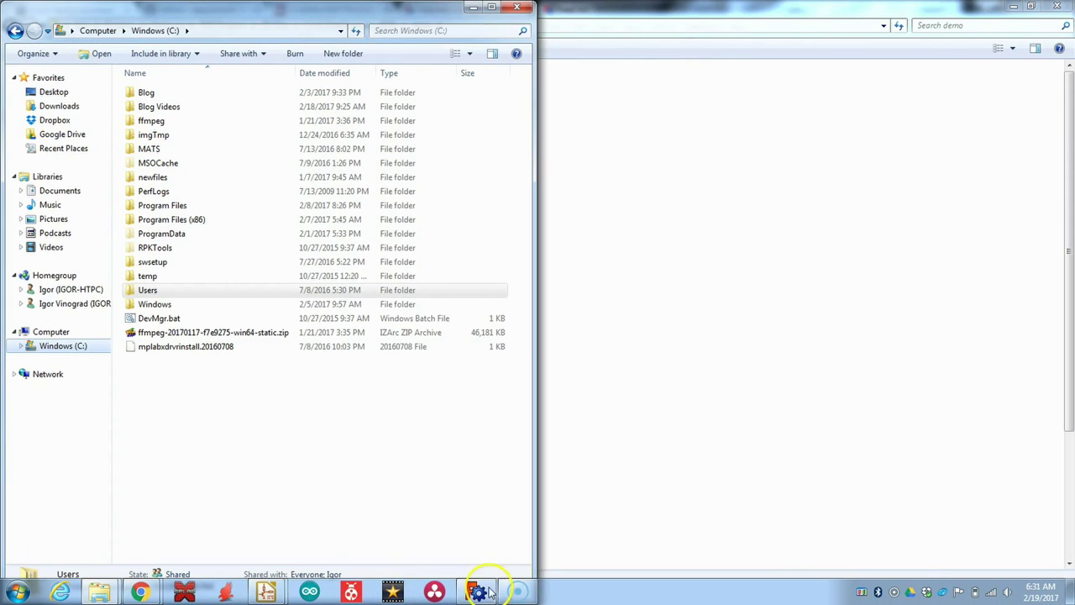
left_click(485, 591)
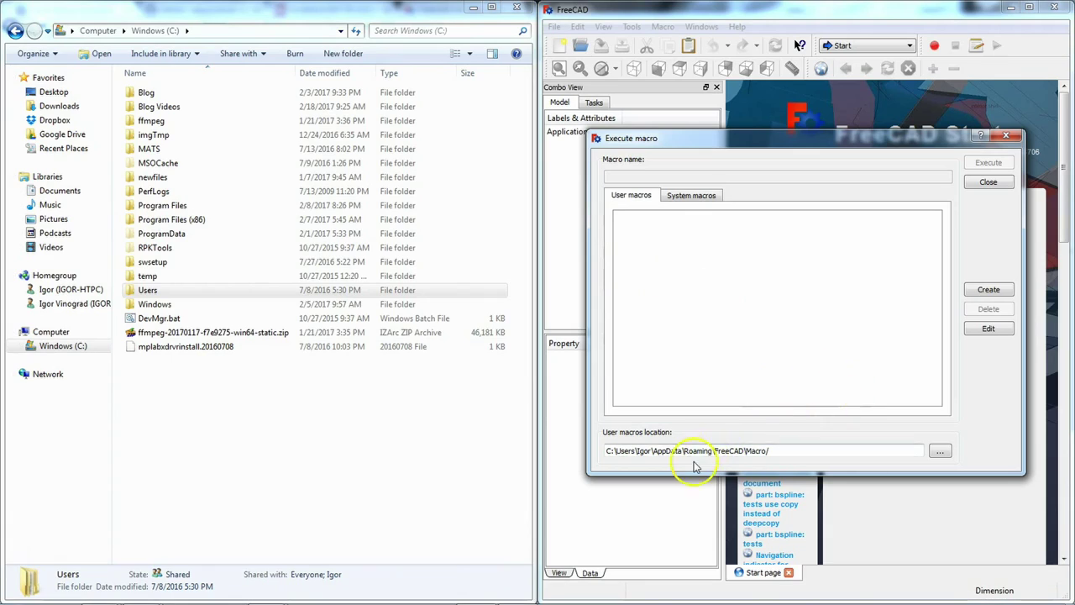
left_click(212, 292)
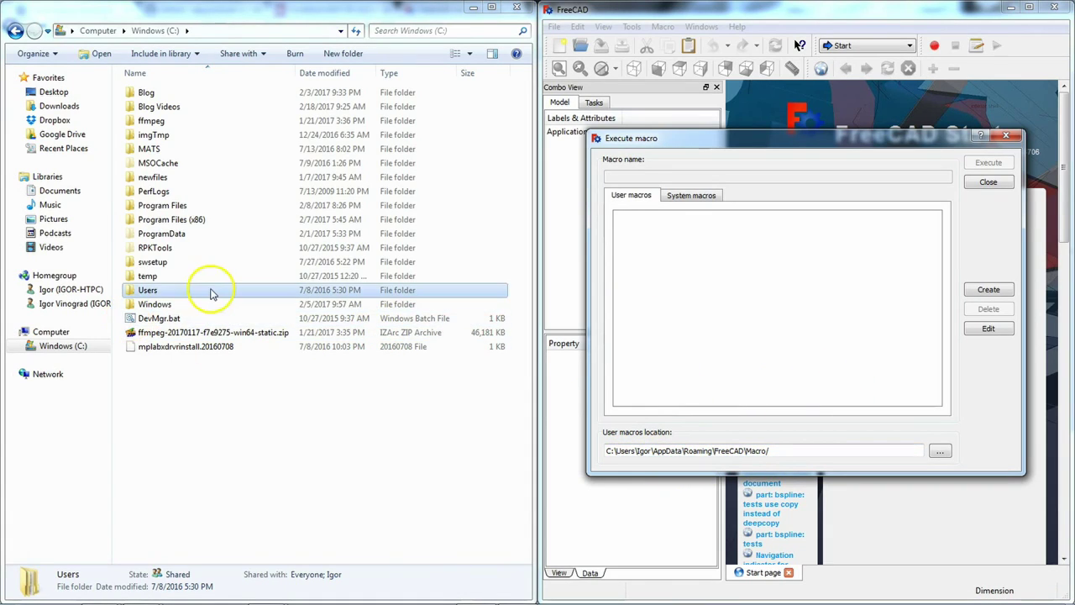
Browse to Users > user folder > AppData > Roaming > FreeCAD
double_click(188, 290)
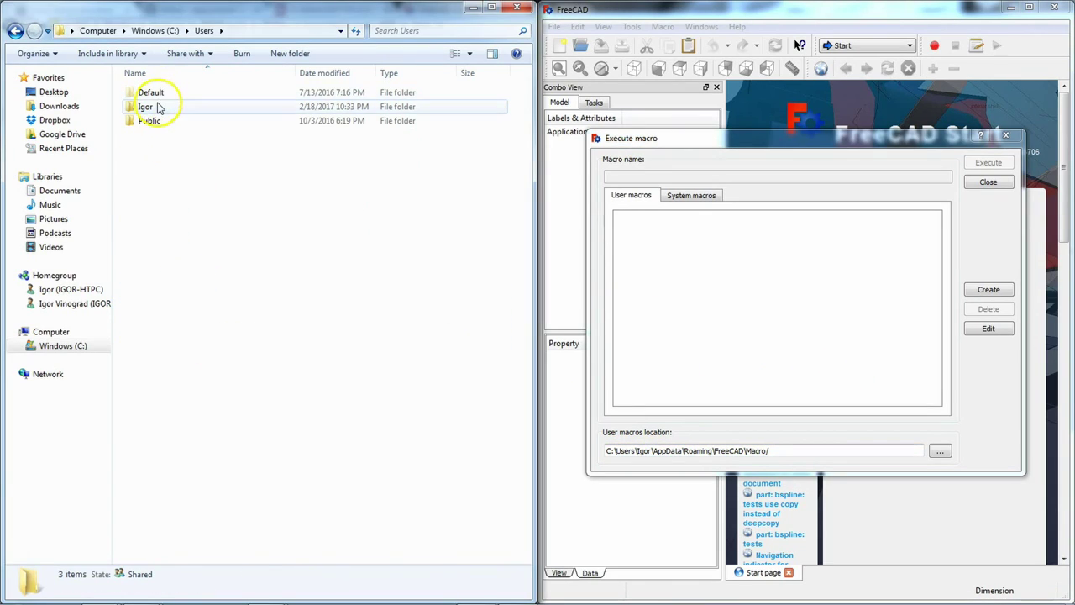
double_click(159, 106)
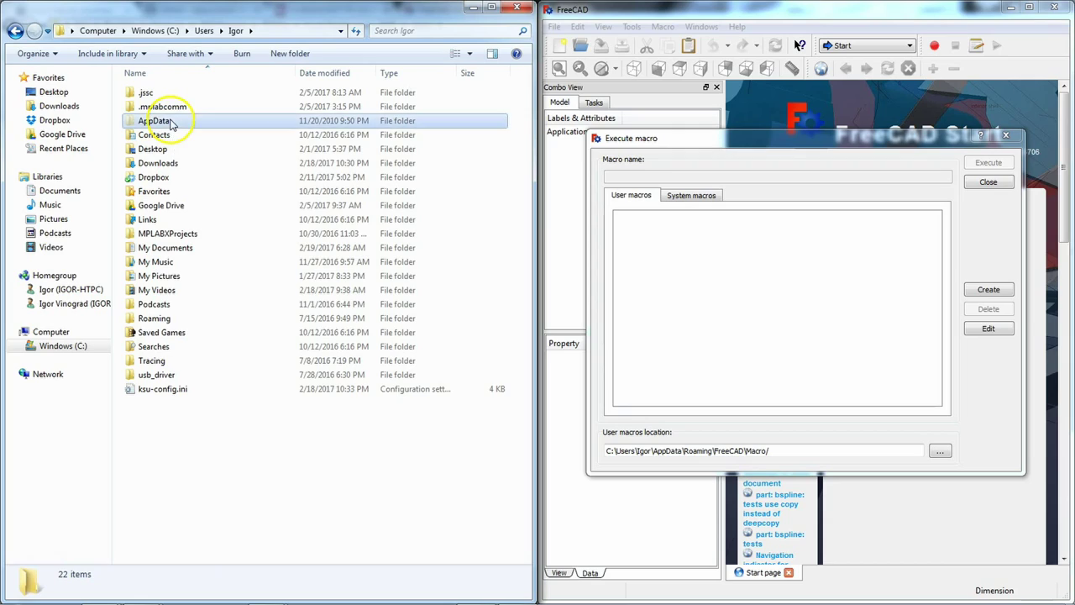
double_click(171, 124)
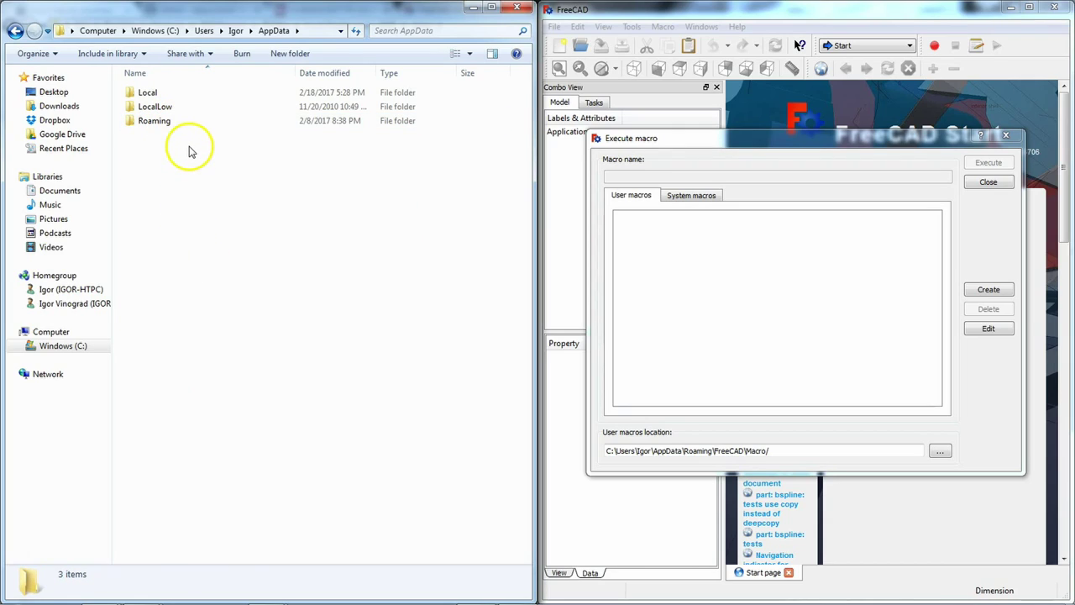
double_click(173, 123)
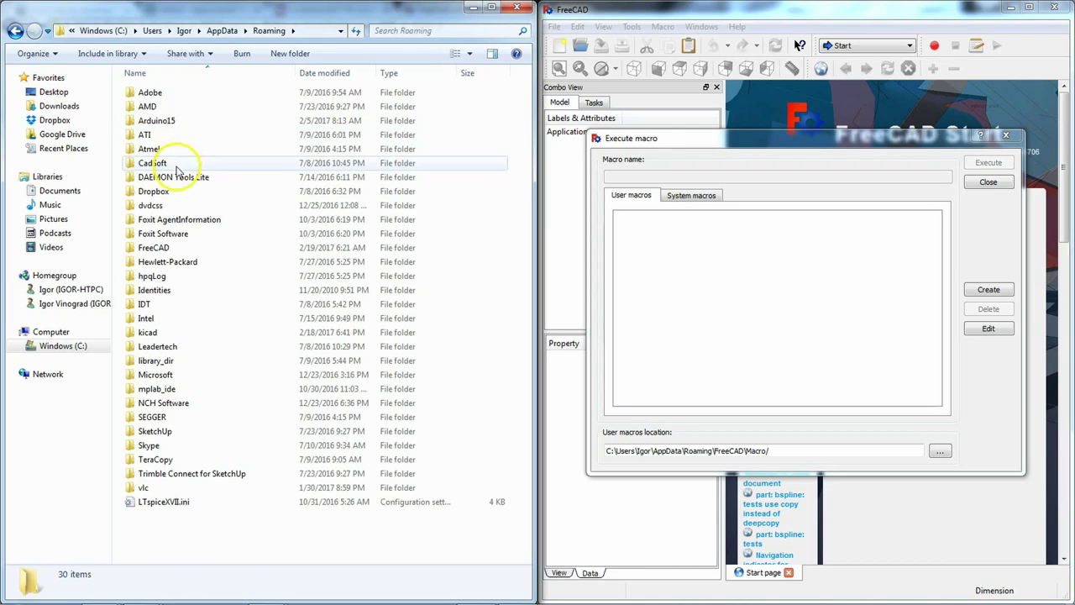
double_click(193, 248)
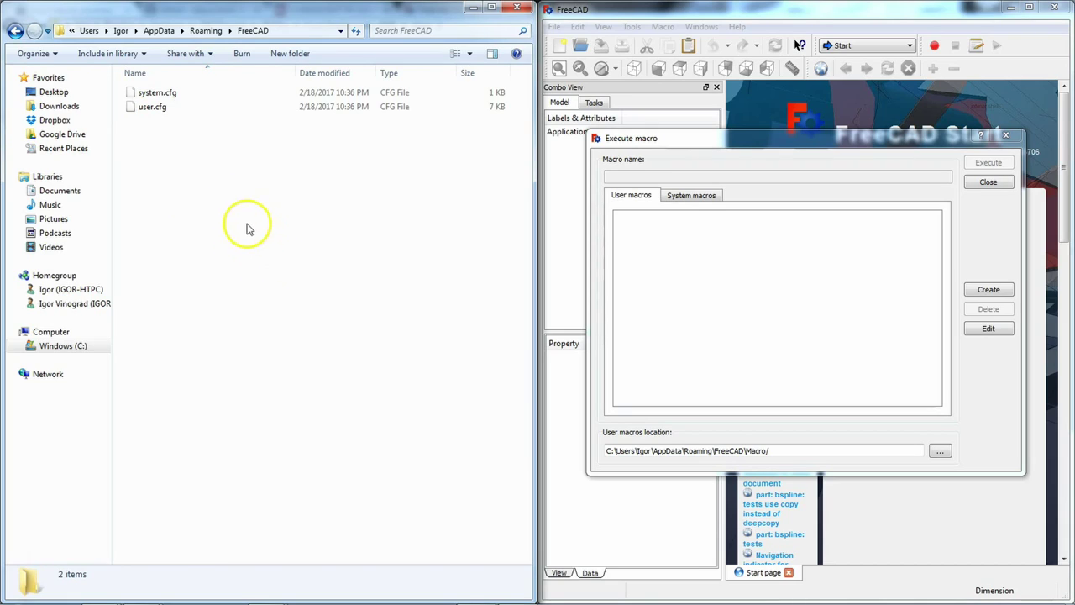
right_click(193, 186)
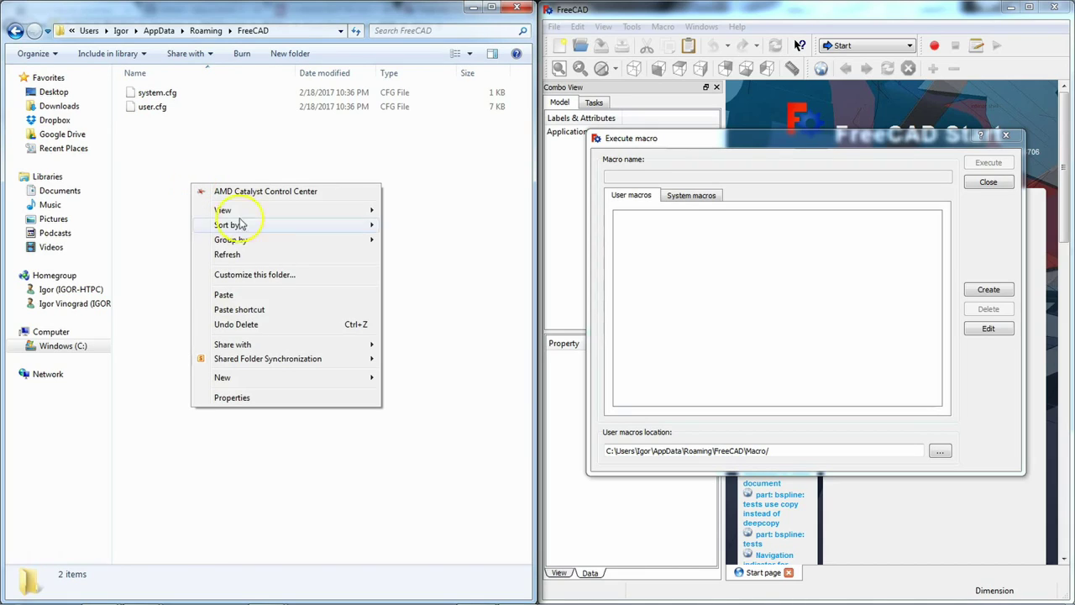
Create a Macro folder, paste the 47 StepUp files into it, and close FreeCAD's macro dialog
left_click(378, 377)
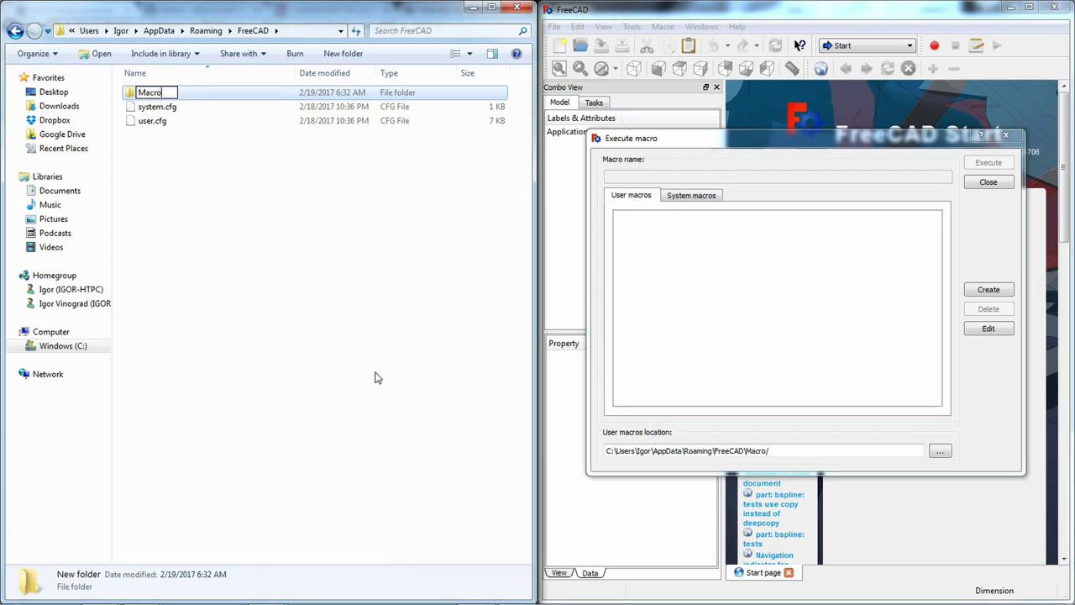
left_click(319, 330)
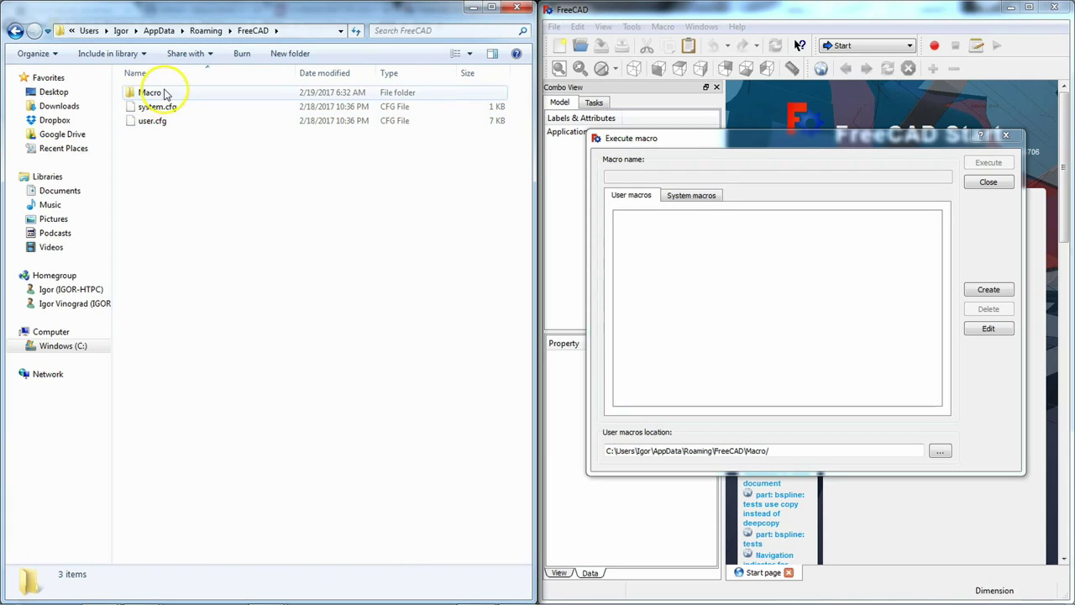
double_click(149, 93)
right_click(180, 145)
left_click(269, 250)
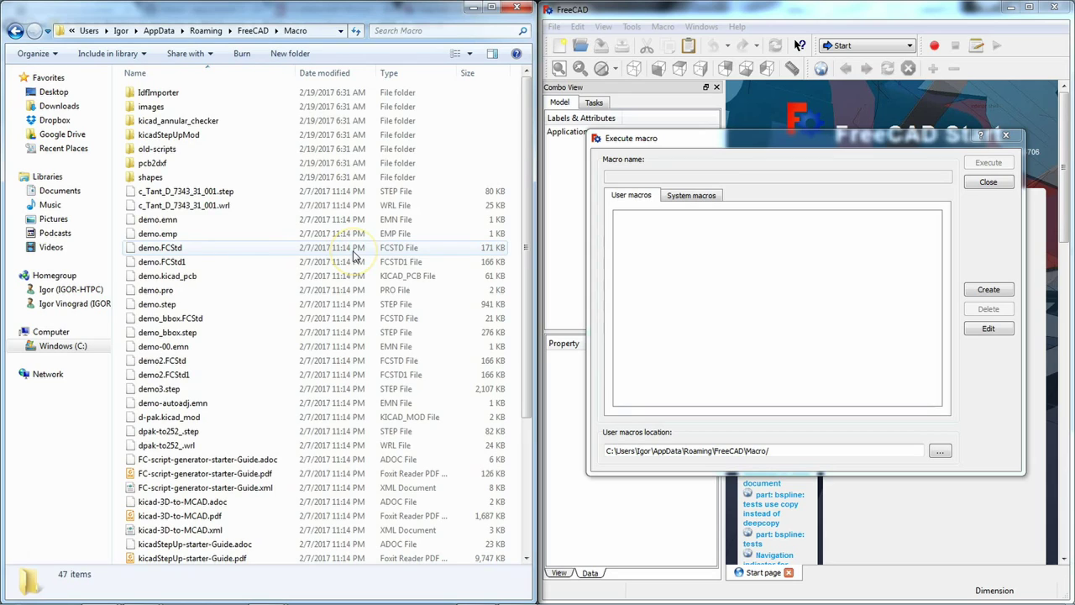
left_click_drag(529, 222, 523, 187)
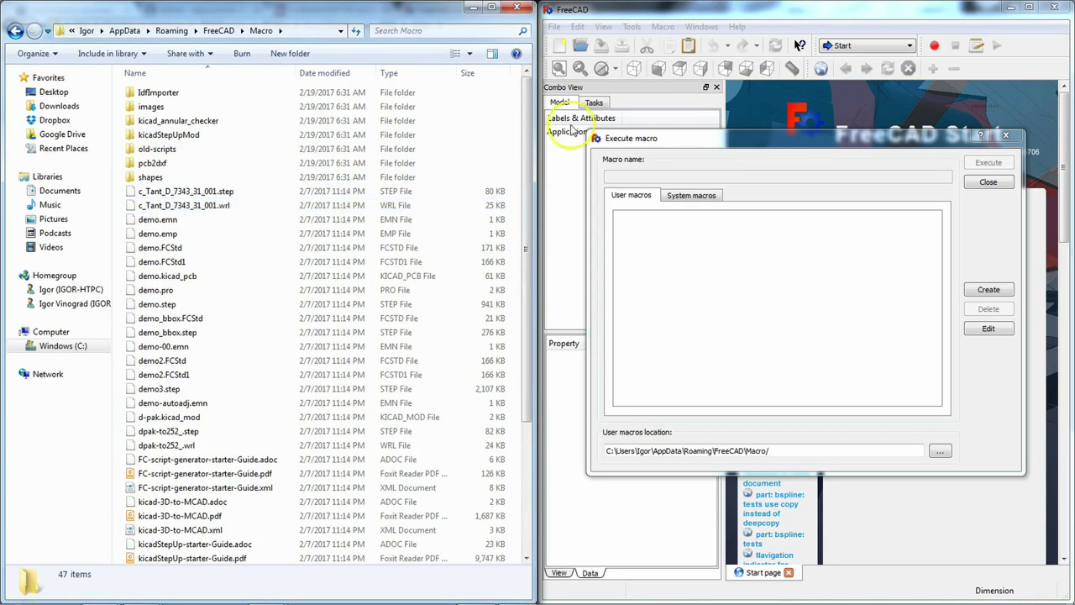
left_click(870, 15)
left_click(988, 181)
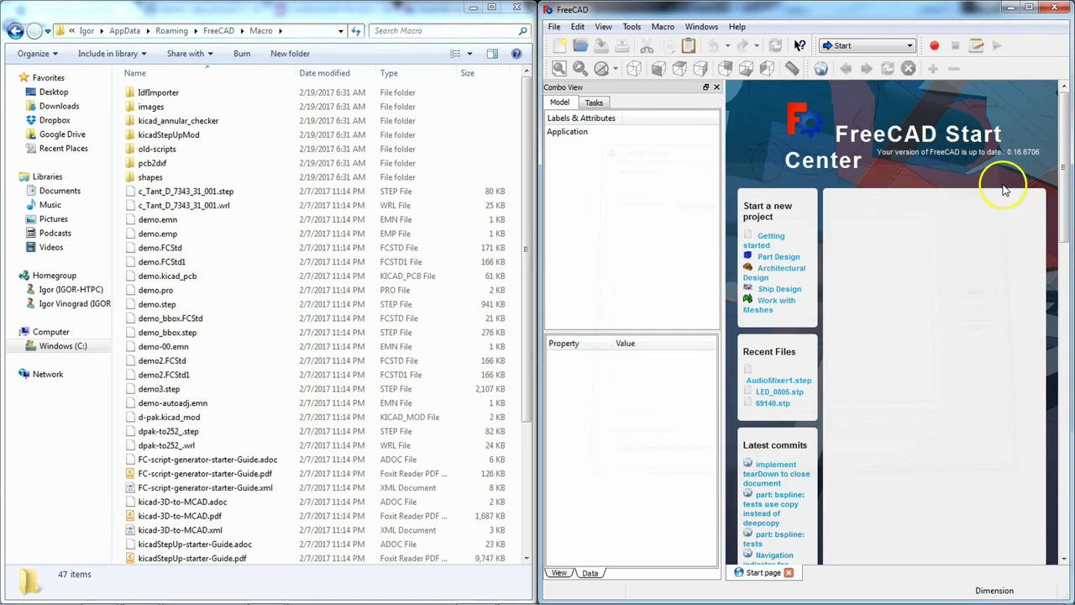
Check kicad-StepUp-tools.FCMacro is listed in Macros, close the Macro folder window and dialog, and maximize FreeCAD
left_click(663, 27)
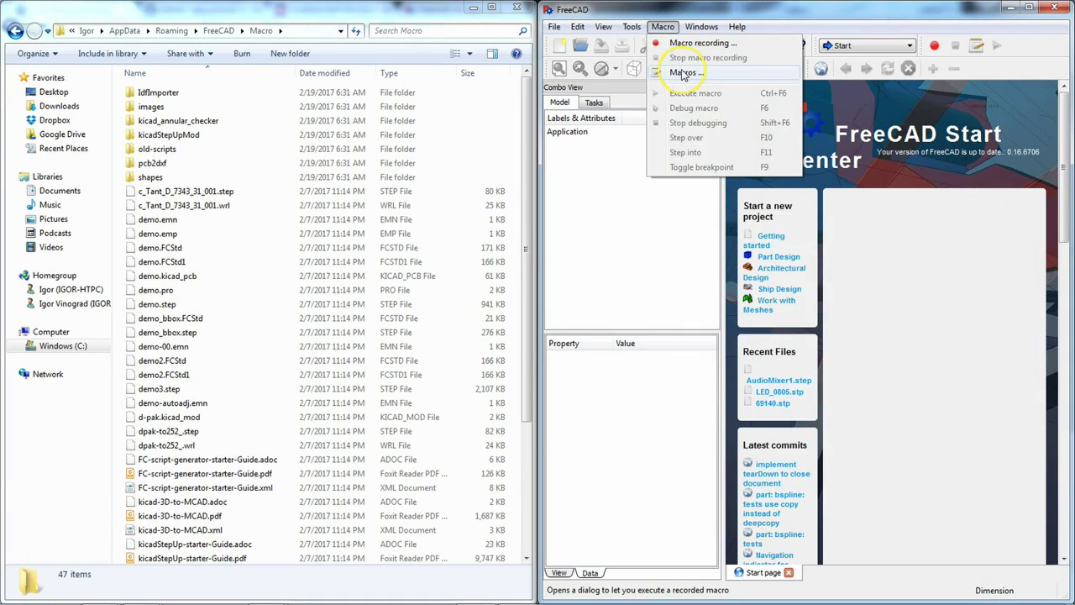
left_click(683, 73)
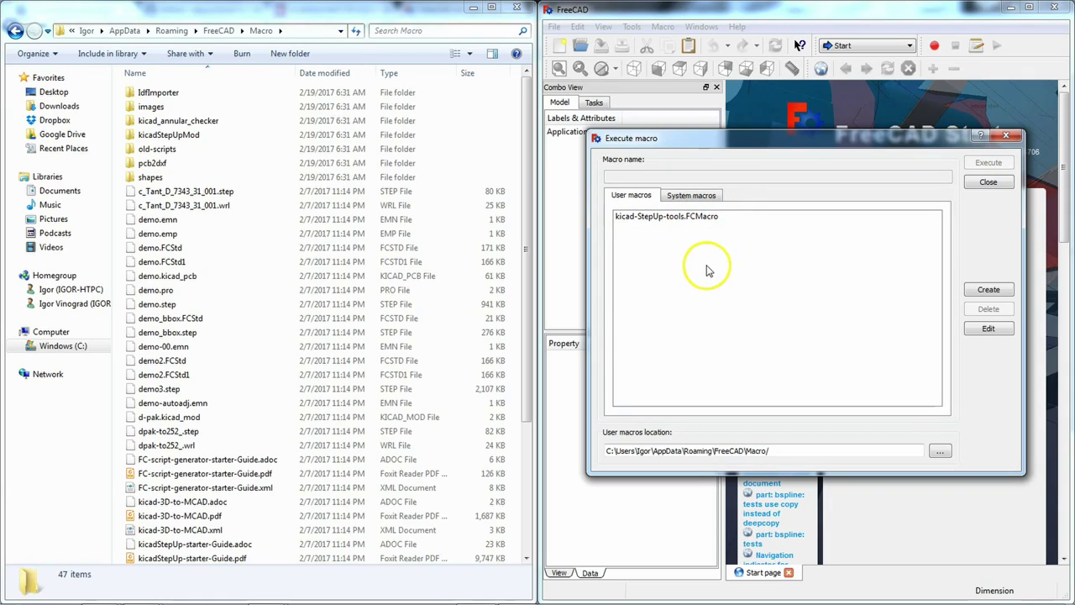
left_click(517, 9)
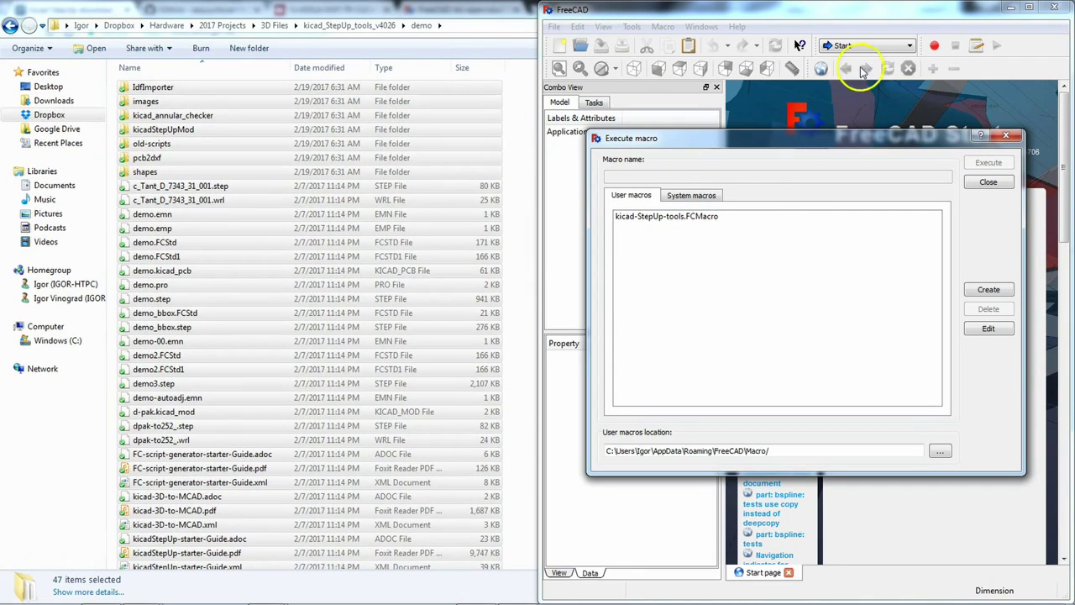
left_click(988, 182)
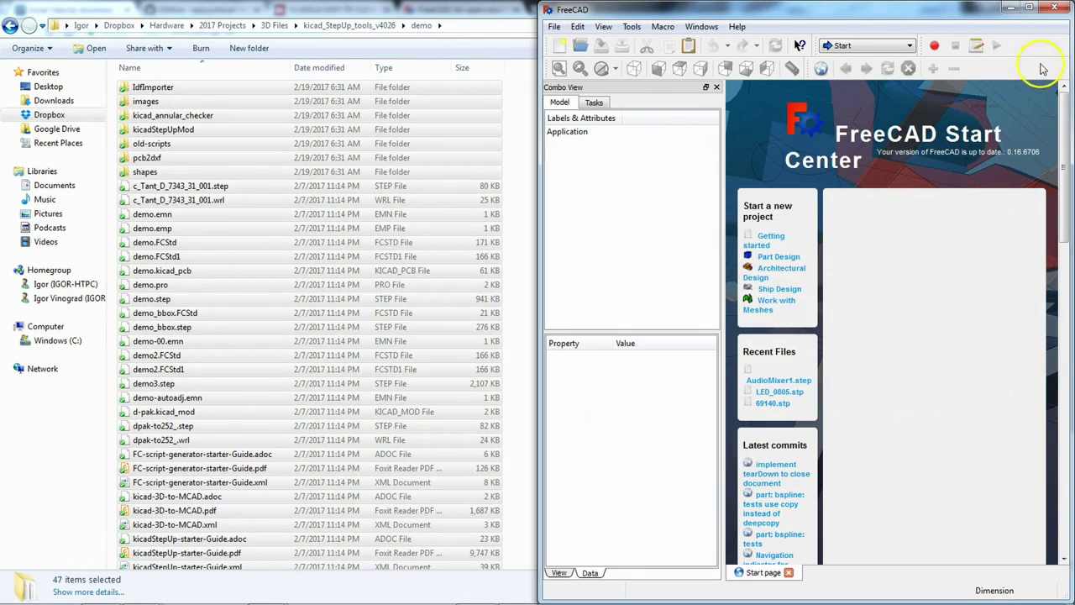
left_click(1032, 10)
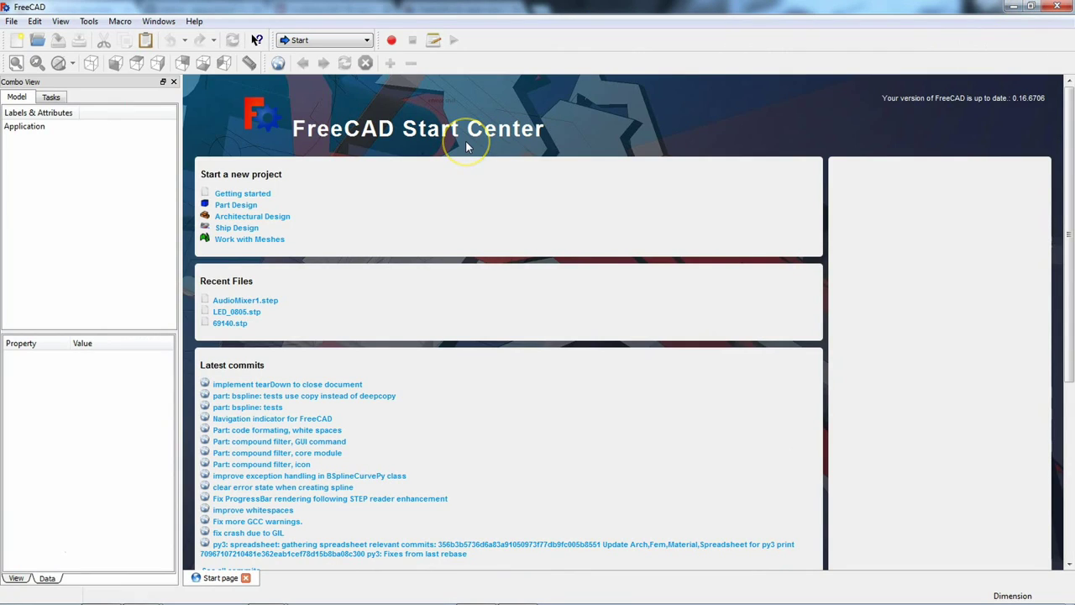
Switch to Chrome and view the Digi-Key SJ-43514-SMT-TR product page
mouse_move(231, 598)
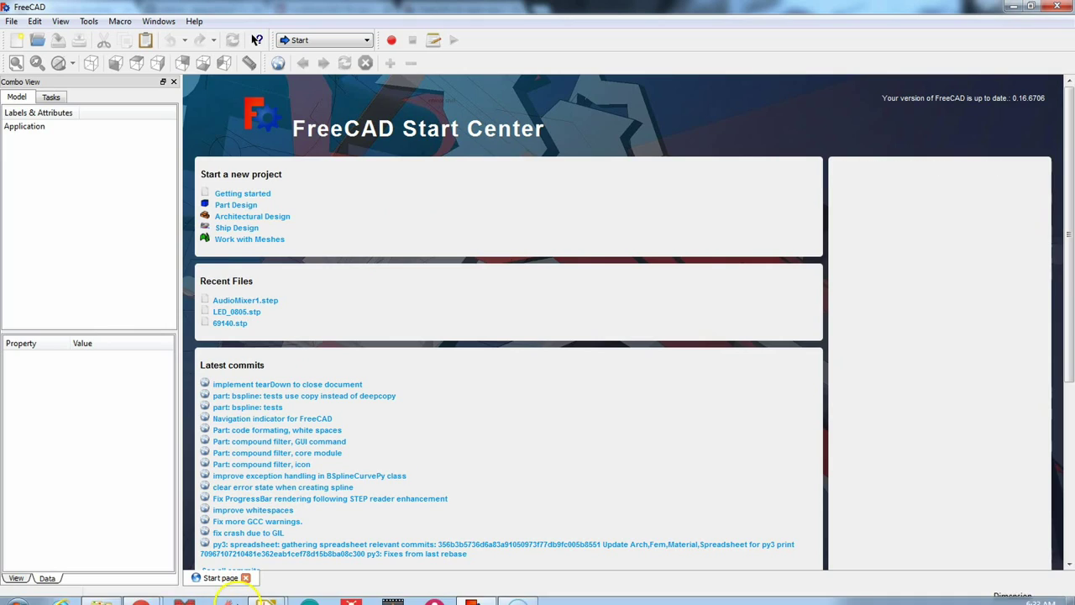
mouse_move(141, 592)
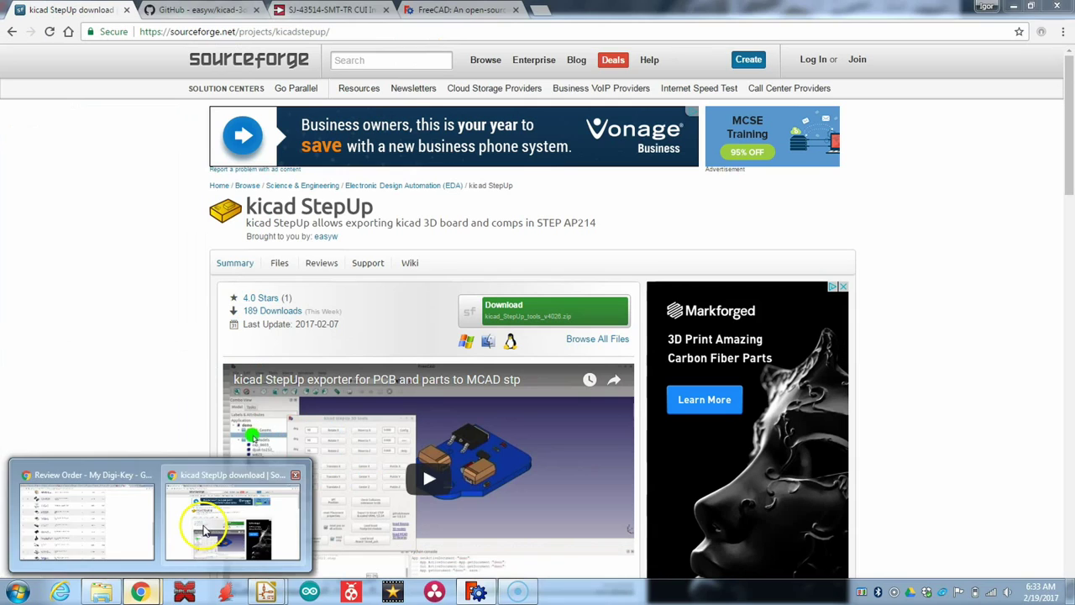
left_click(235, 512)
left_click(332, 9)
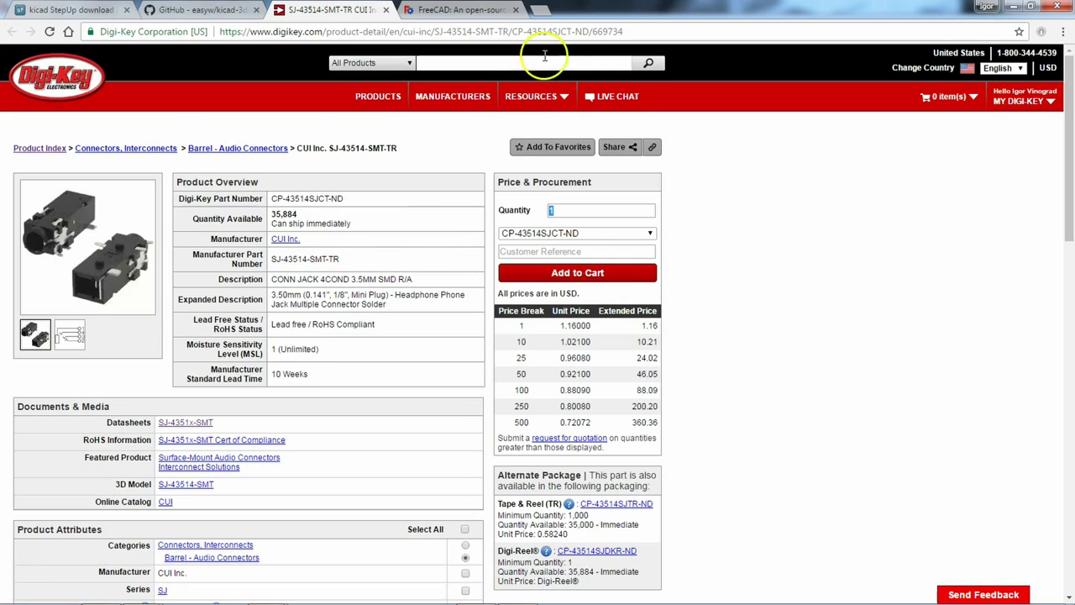
Search Google for 'cui inc' in a new tab and open the cui.com homepage
left_click(544, 12)
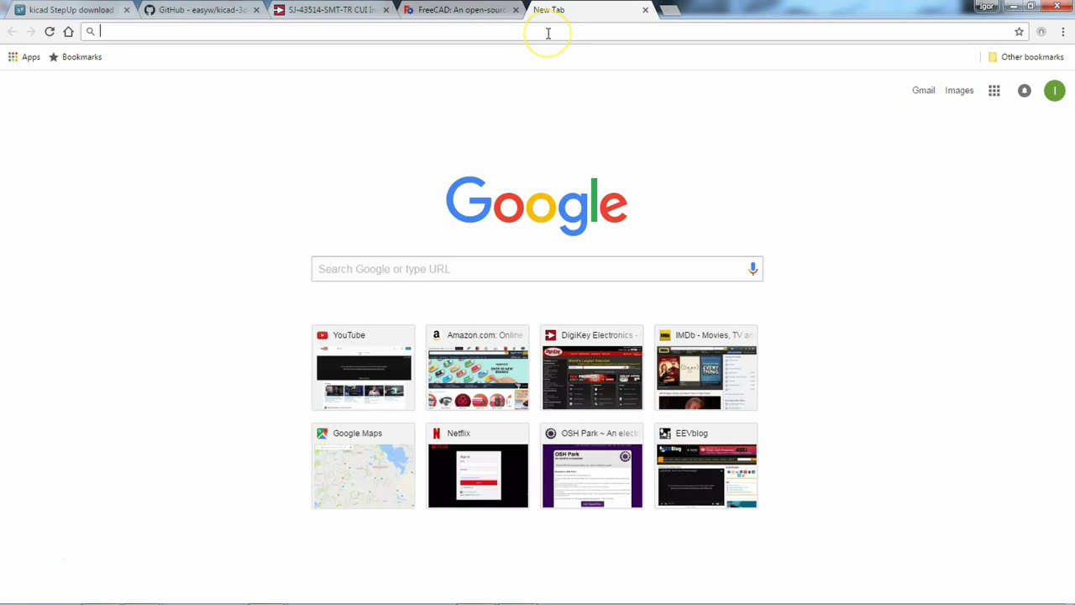
type("cui")
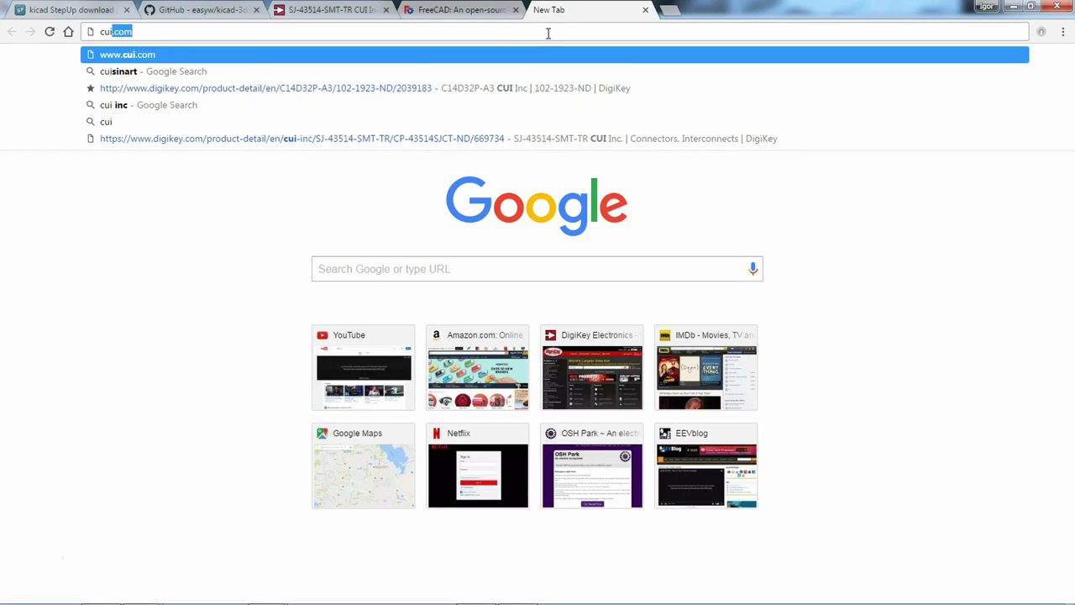
type(" inc")
key("Return")
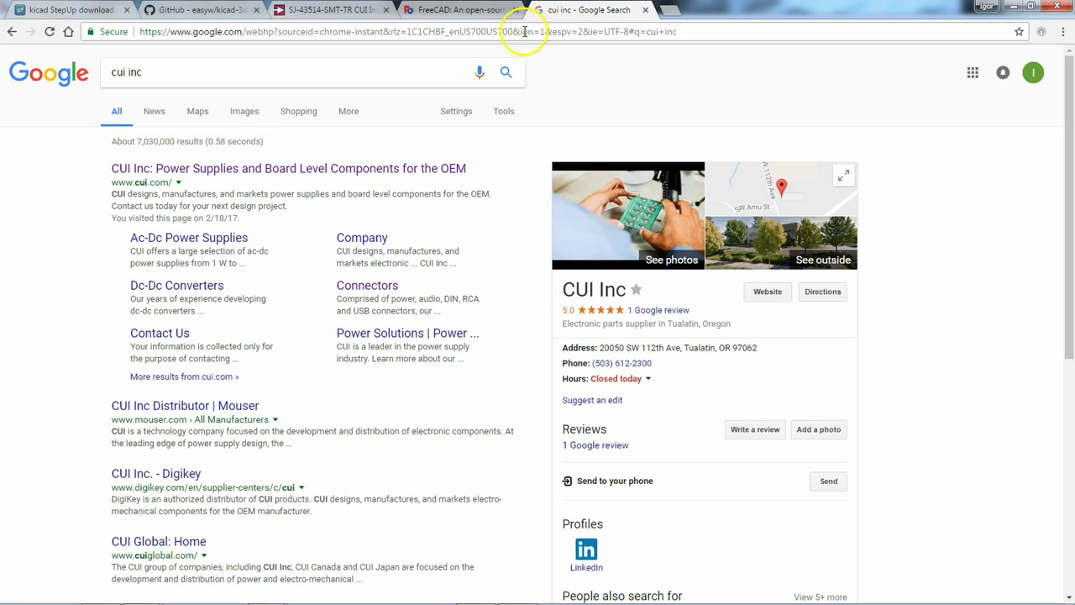
left_click(506, 74)
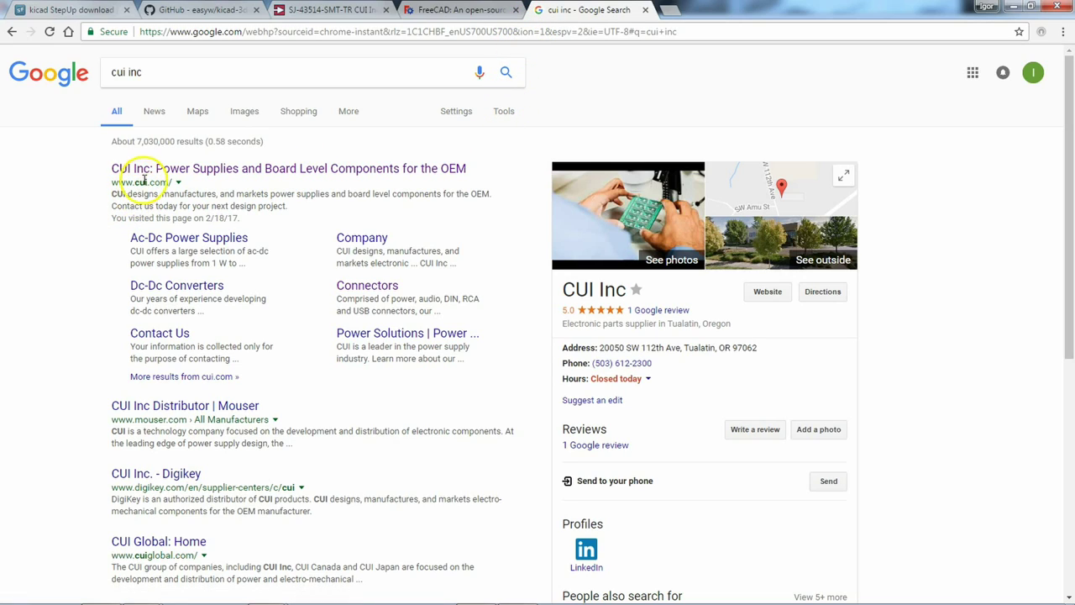
left_click(252, 168)
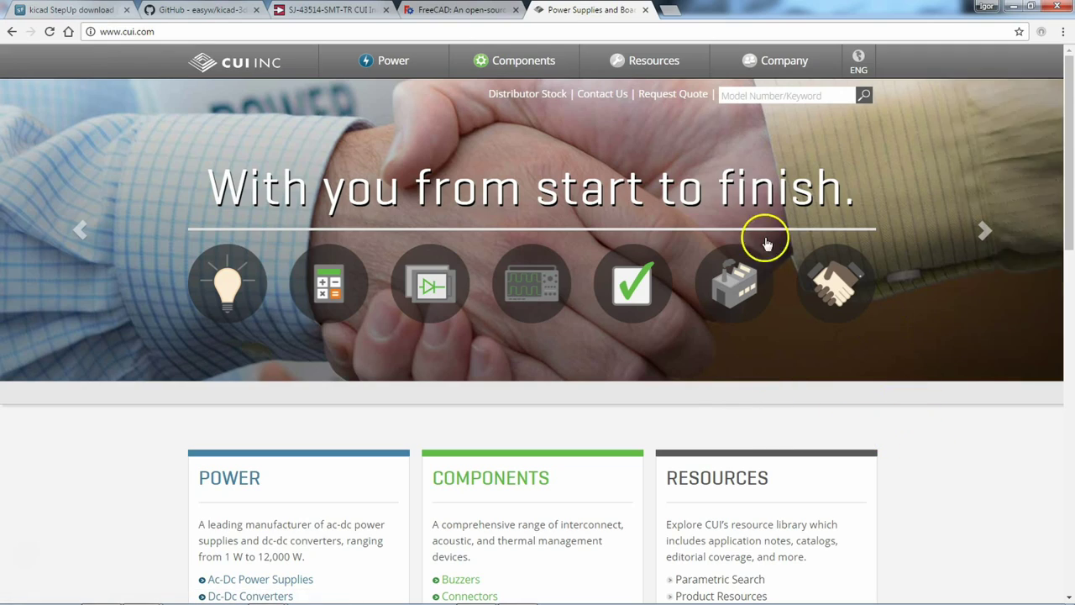
Go to CUI's Connectors category and open its 3D Model Library
mouse_move(540, 63)
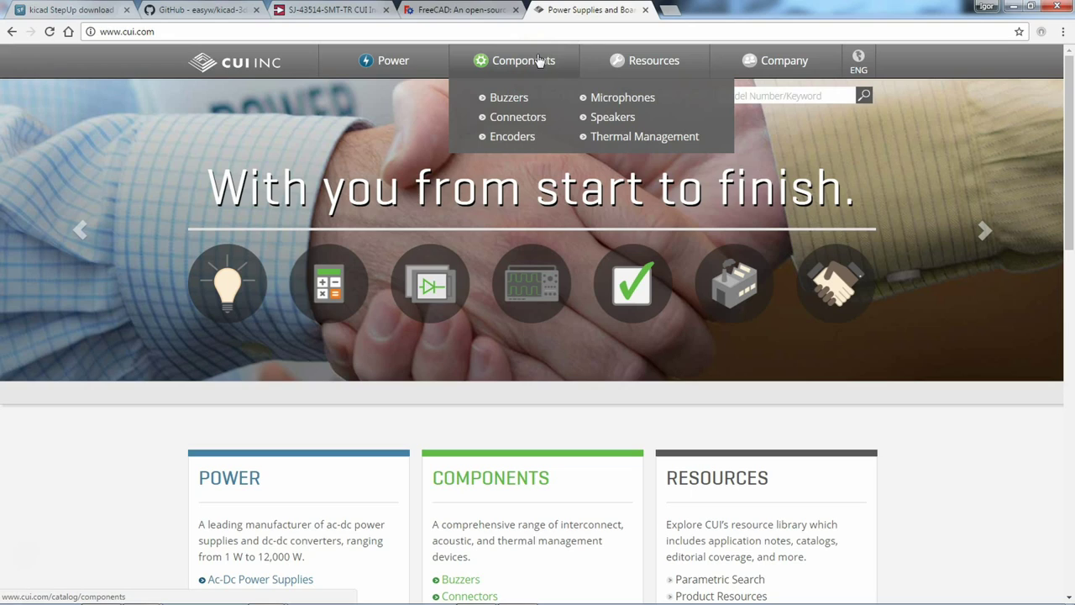
left_click(524, 123)
left_click(525, 123)
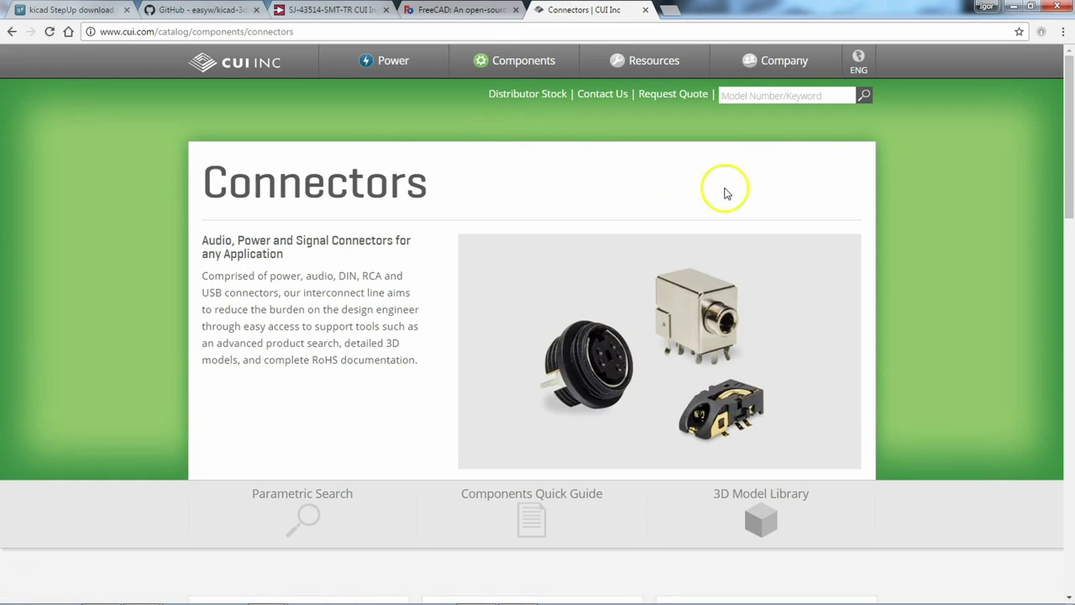
scroll(923, 243, "down", 2)
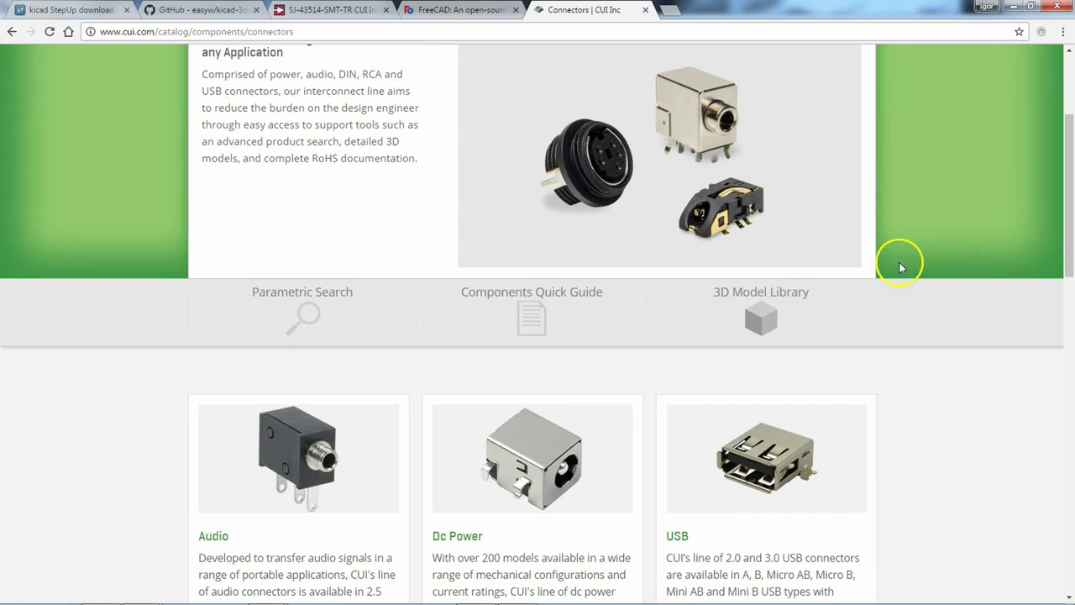
left_click(758, 317)
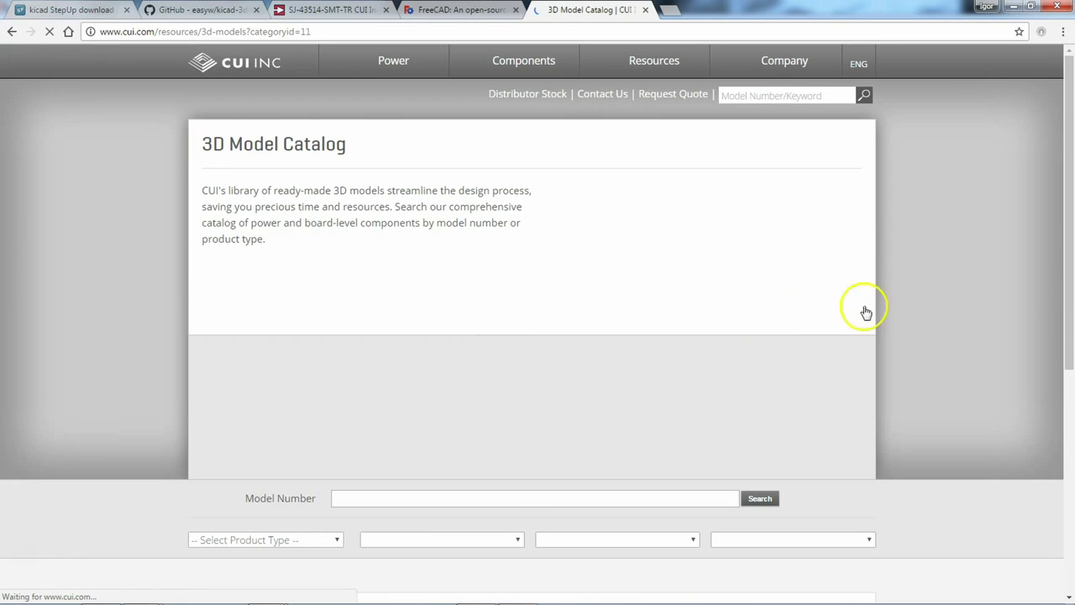
Filter the 3D model catalog to Connectors, Audio, 3.5 mm Jacks, listing 105 items
scroll(930, 304, "down", 3)
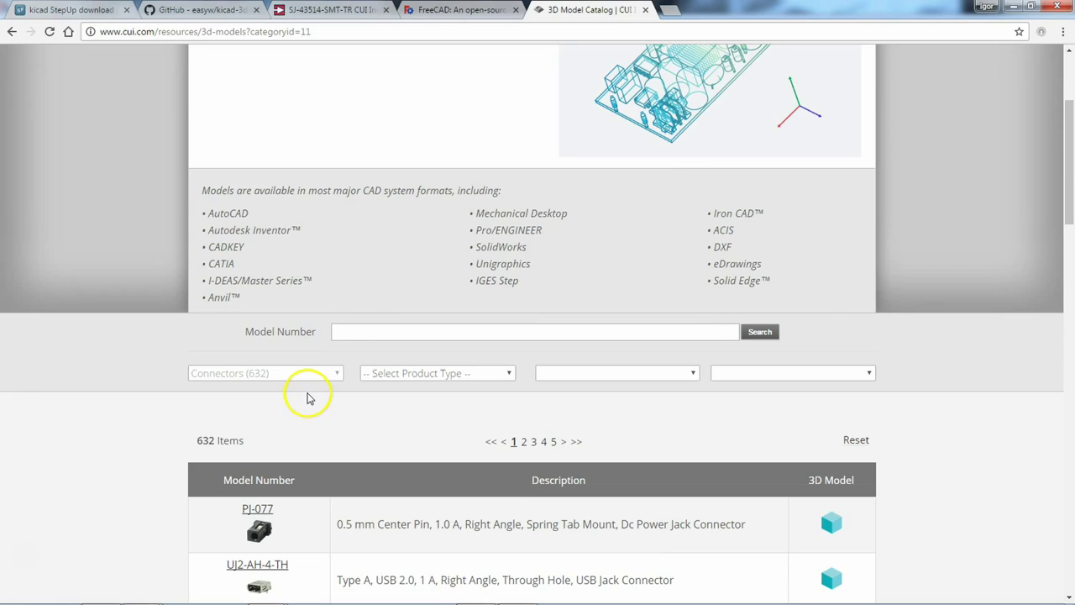
left_click(335, 374)
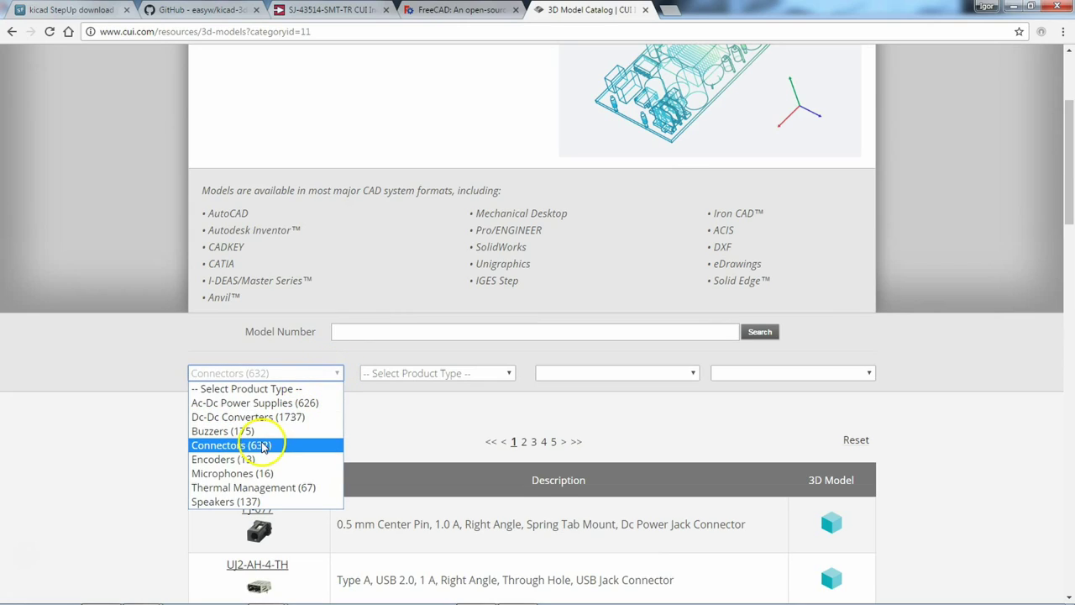
left_click(260, 448)
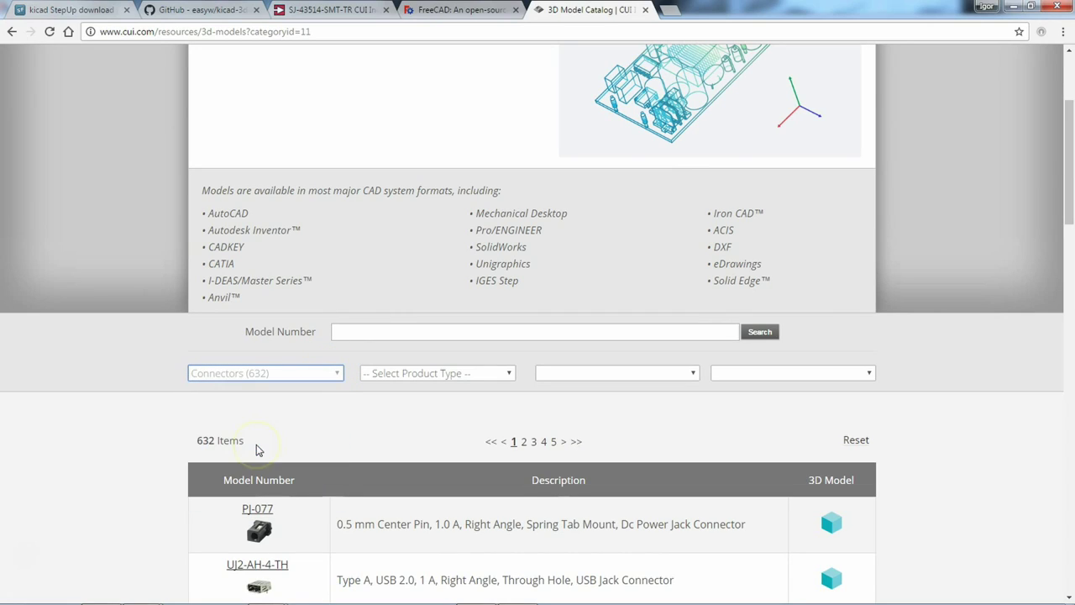
left_click(507, 373)
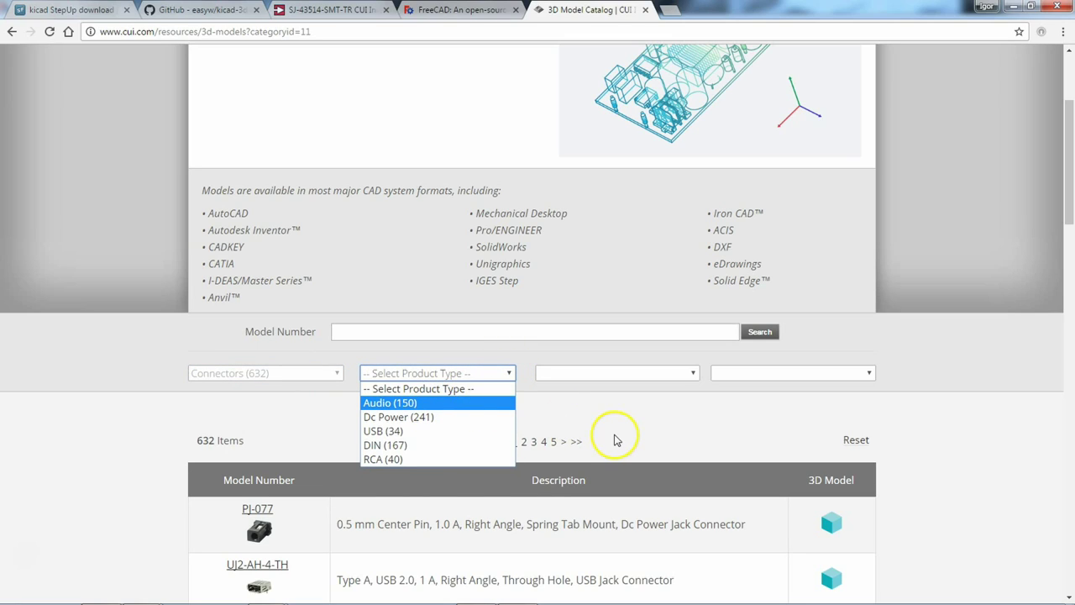
key("Return")
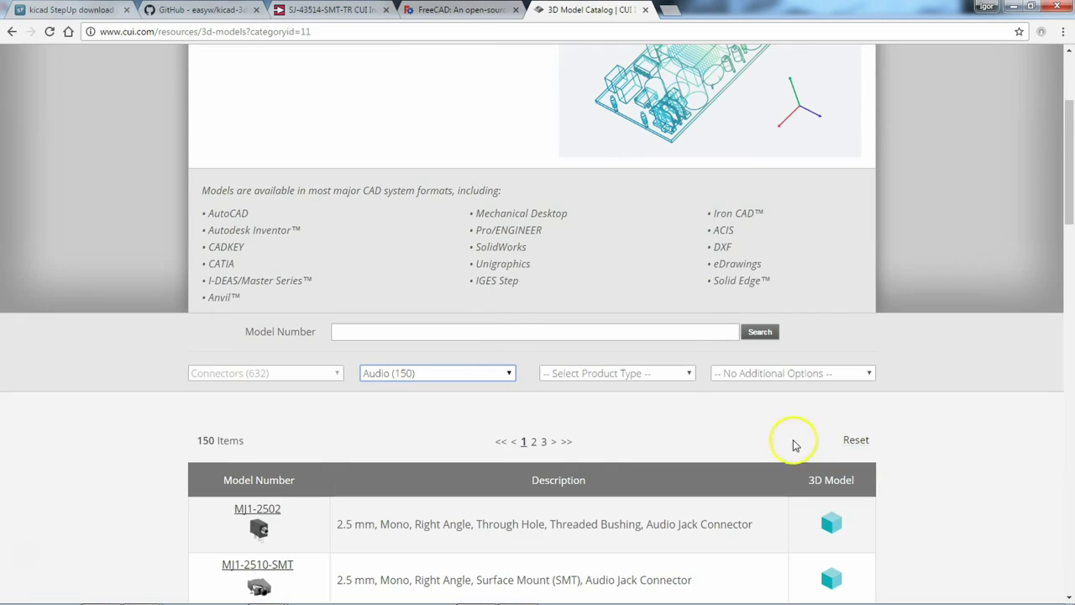
left_click(695, 378)
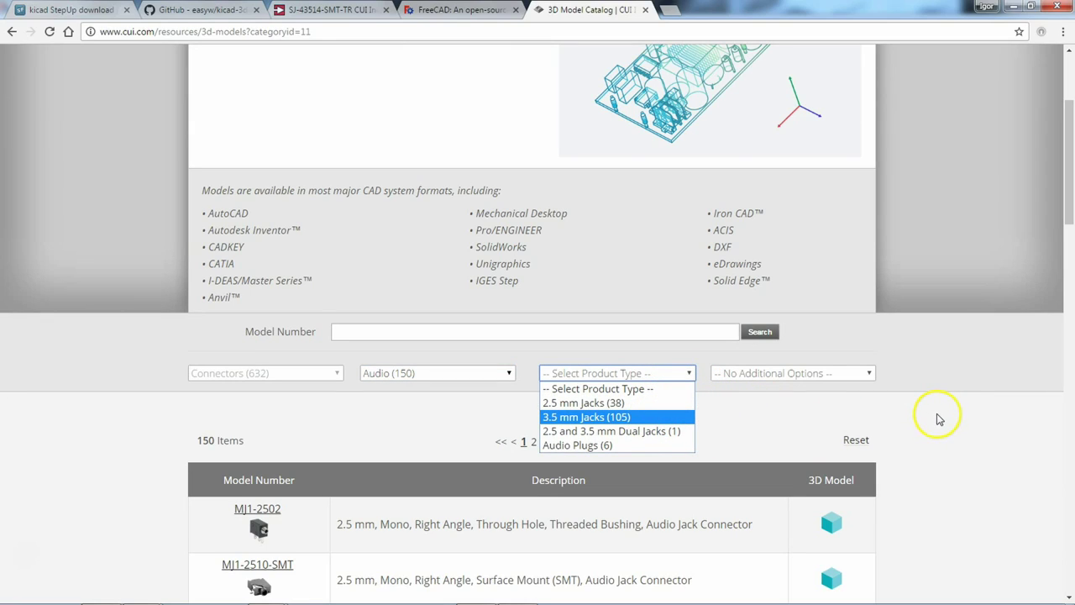
key("Return")
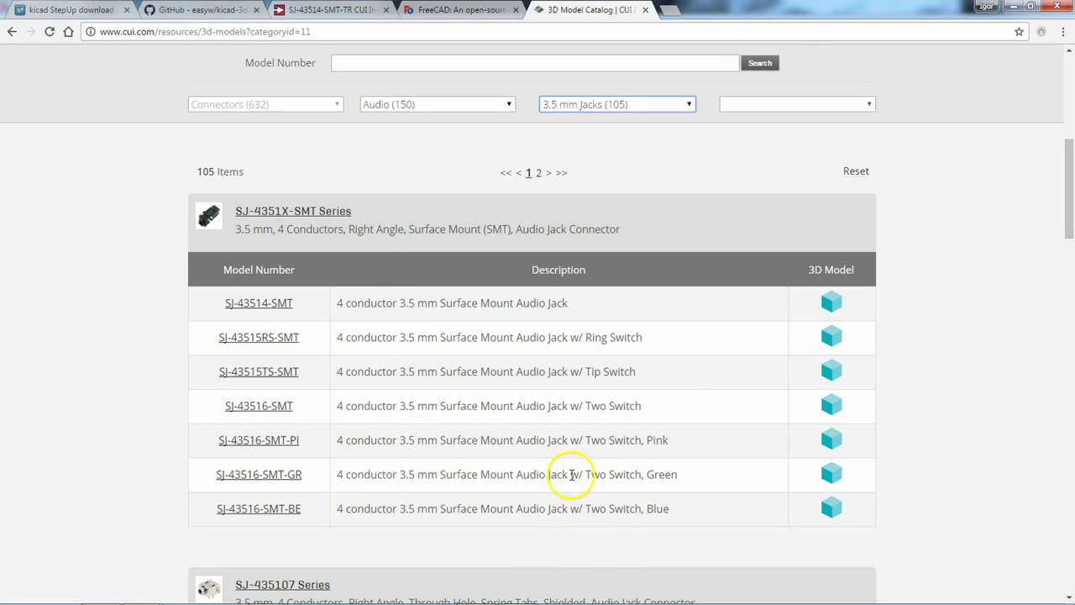
left_click(320, 12)
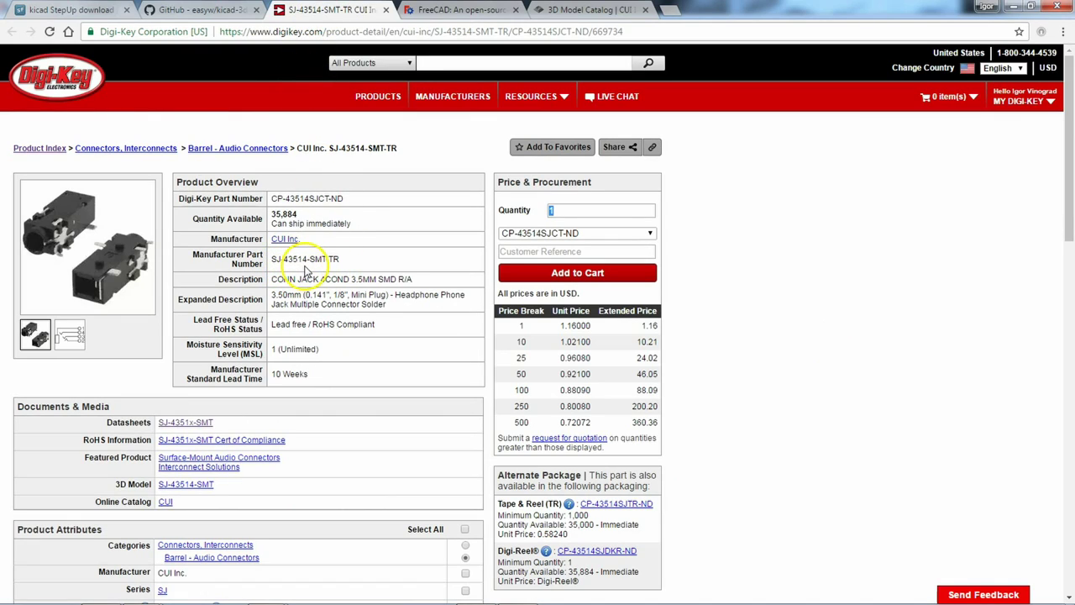
Preview the SJ-43514-SMT 3D model and save its STEP AP214 zip to 3D Files
left_click(579, 11)
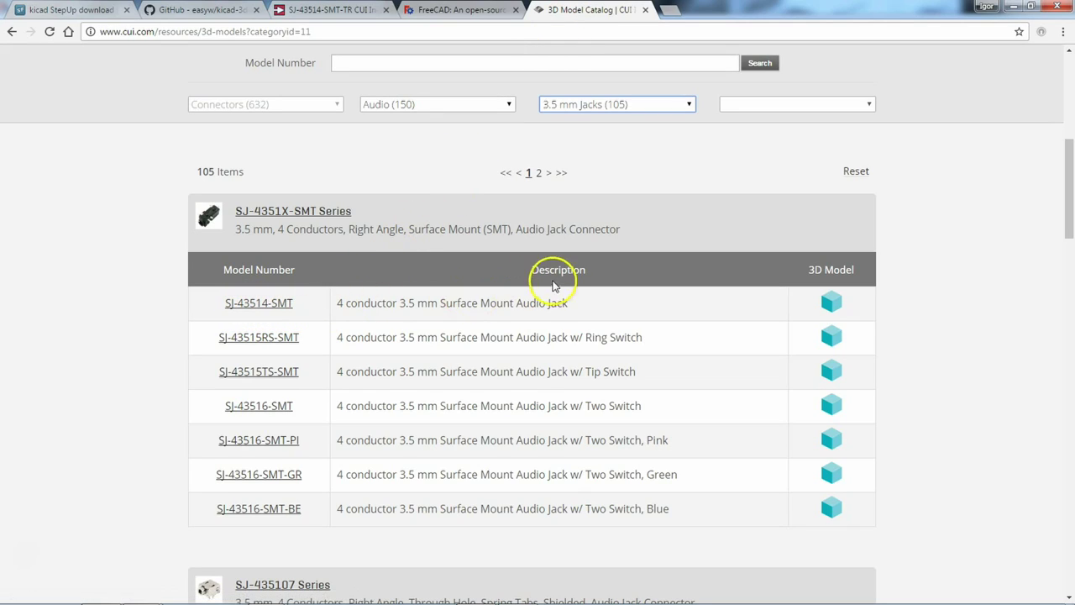
left_click(833, 303)
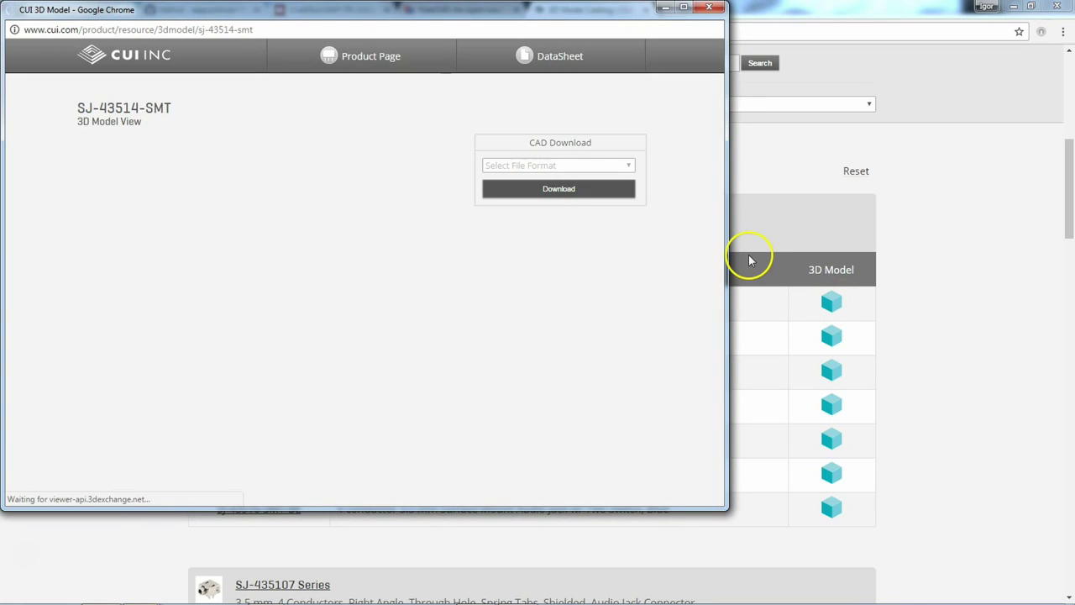
left_click_drag(293, 371, 293, 309)
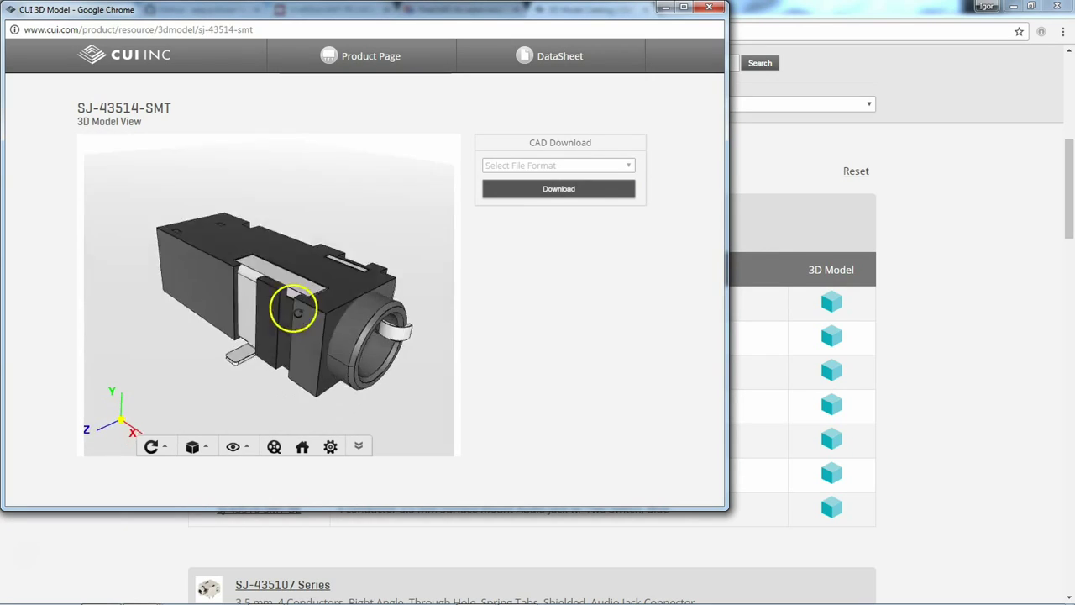
left_click(631, 167)
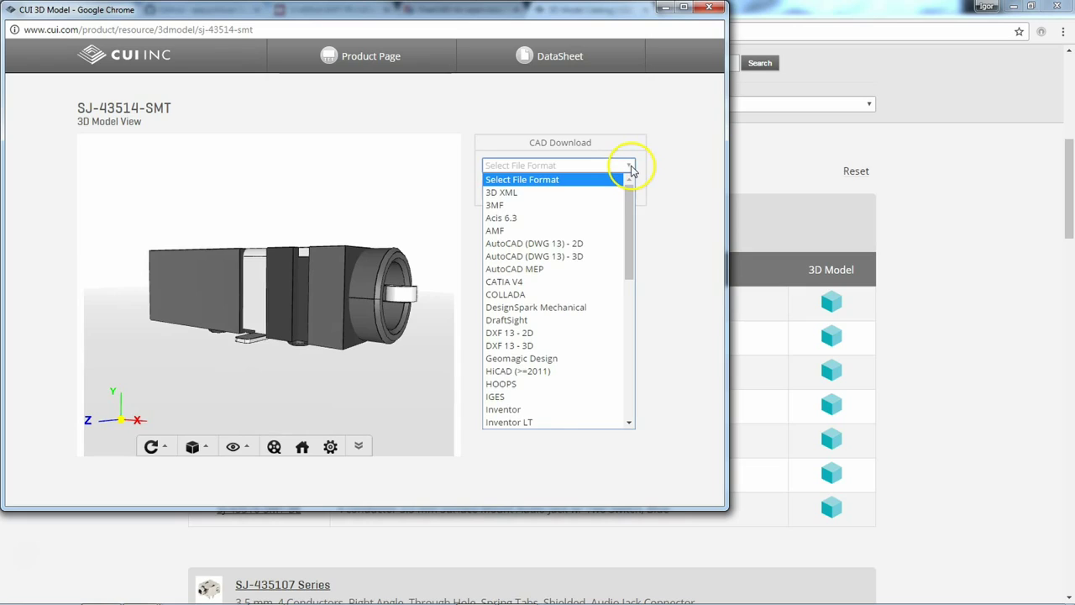
left_click_drag(628, 192, 629, 355)
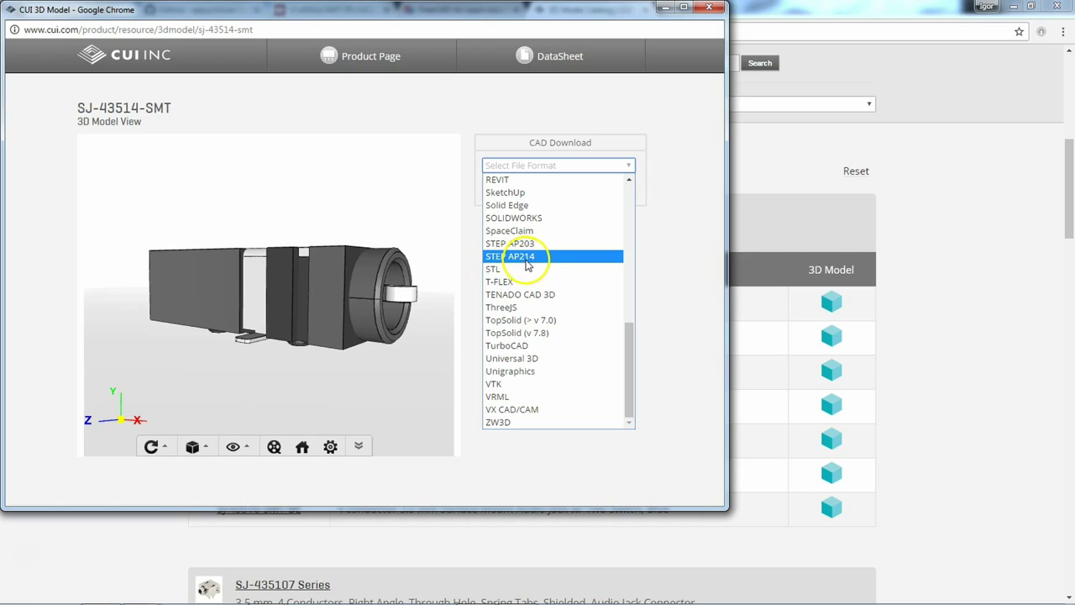
left_click(529, 256)
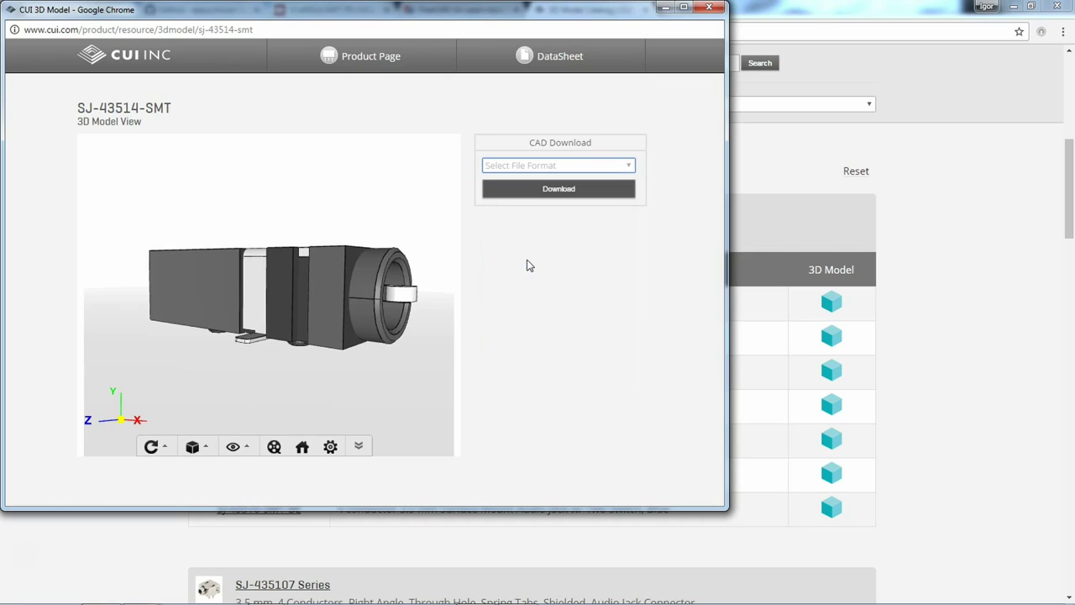
left_click(561, 190)
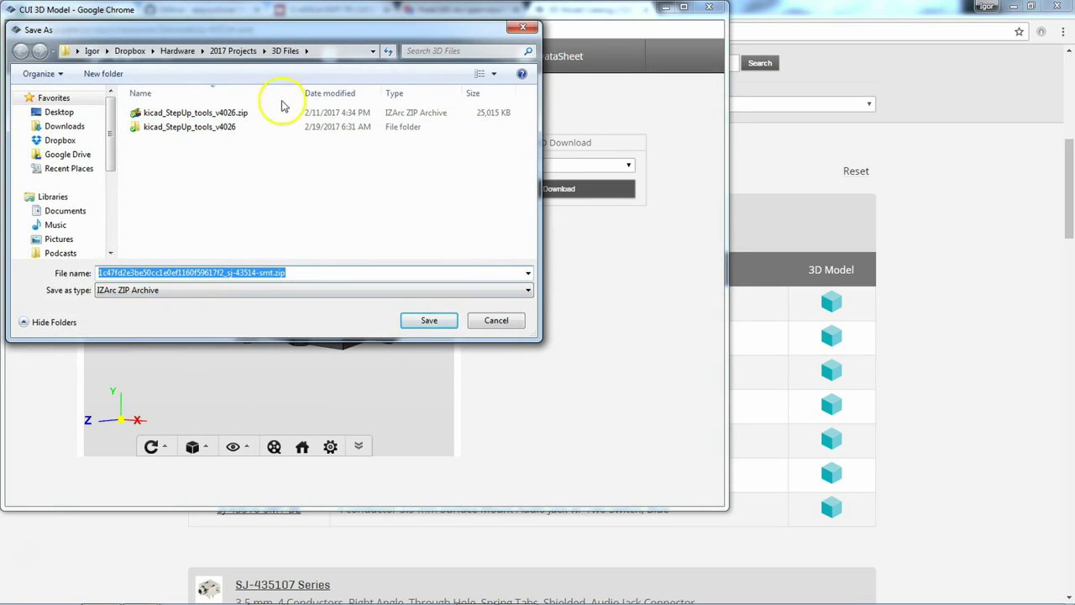
left_click(429, 320)
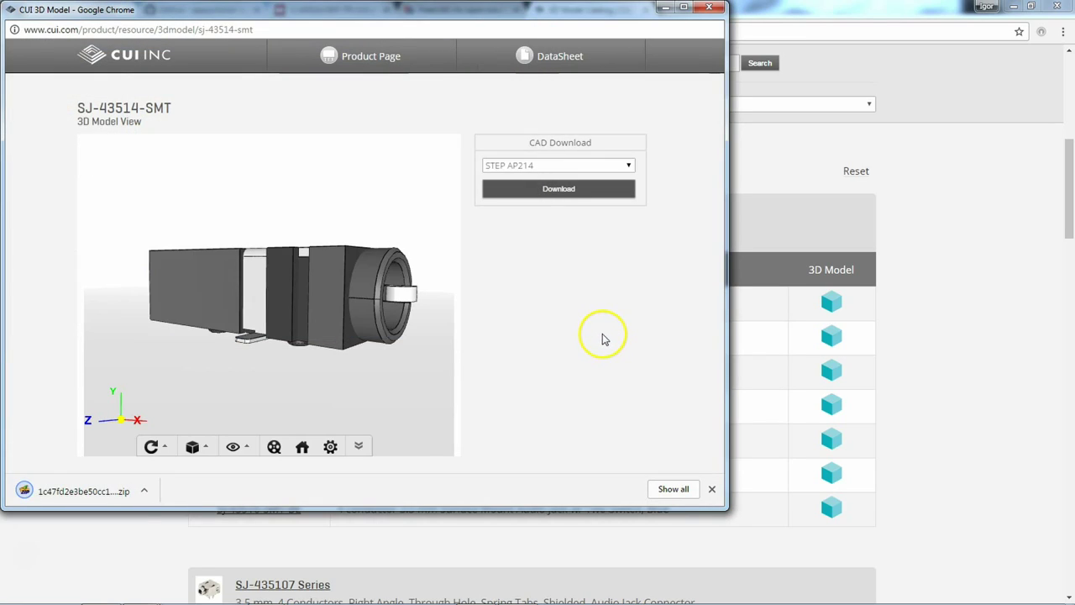
Copy the part number SJ-43514-SMT and close the 3D model preview window
left_click_drag(78, 105, 166, 113)
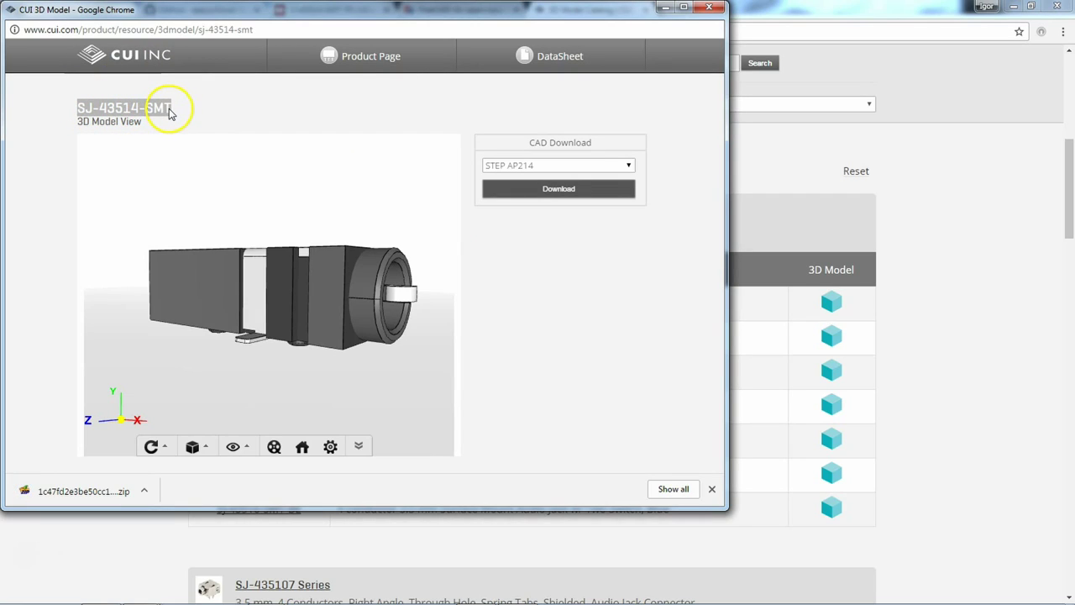
right_click(152, 108)
left_click(167, 116)
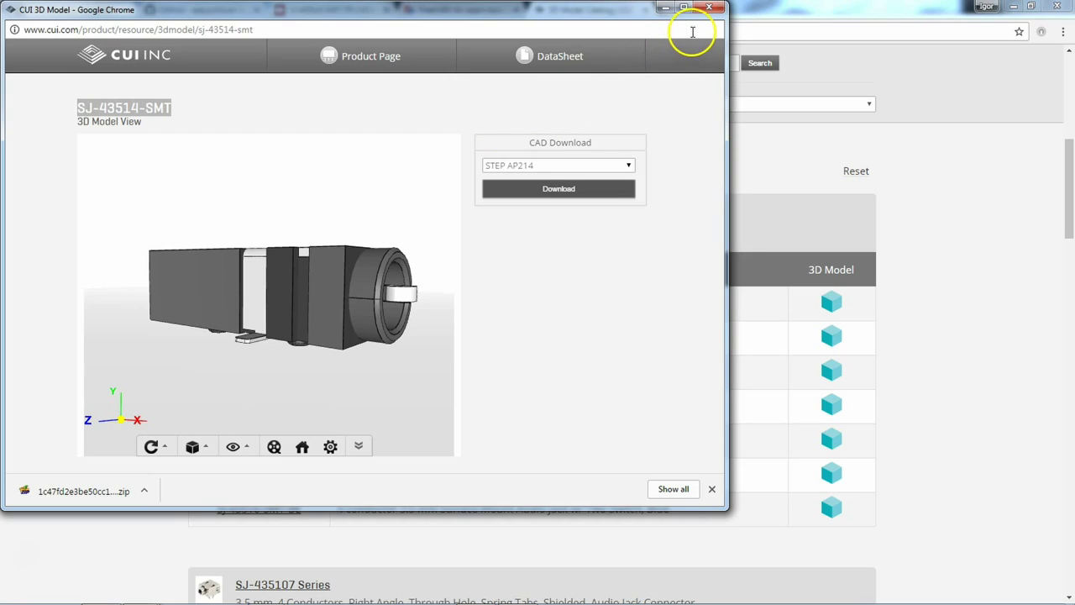
left_click(710, 9)
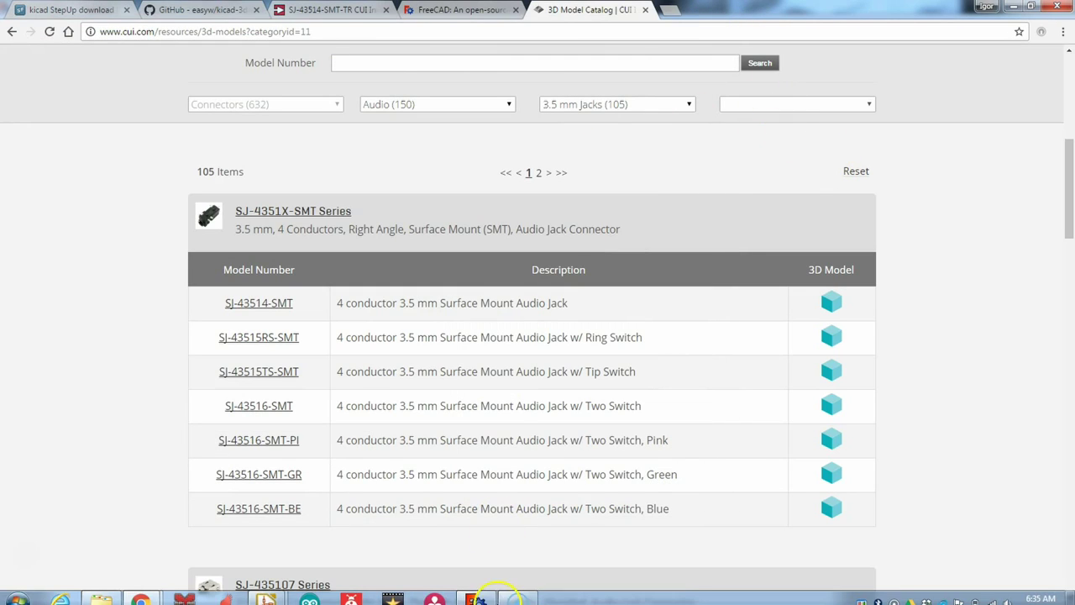
Browse FreeCAD's Open dialog via 2017 Projects into 3D Files, then cancel it
left_click(476, 596)
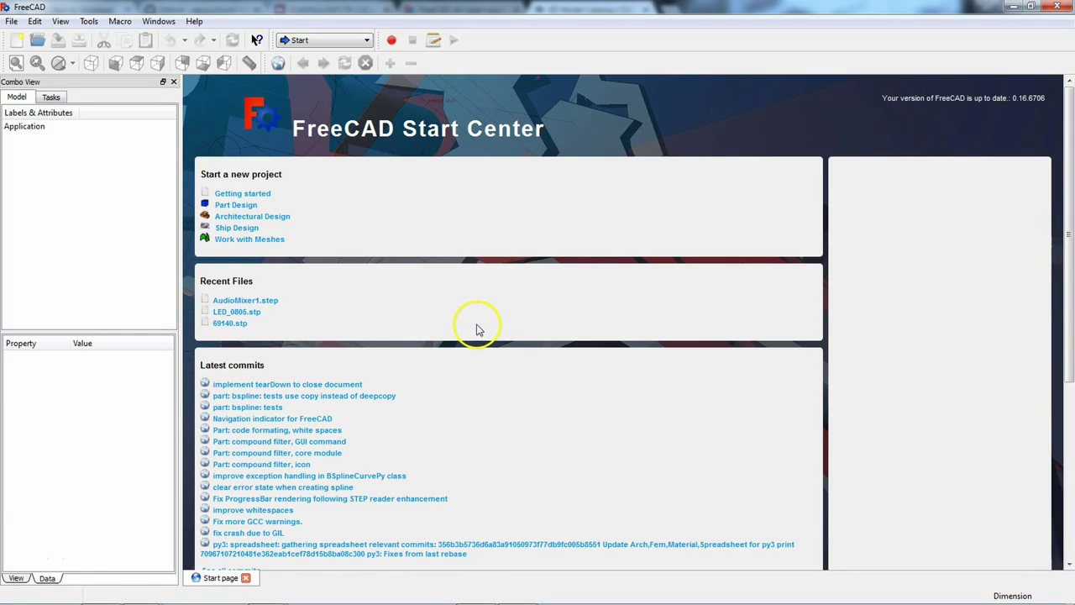
left_click(37, 39)
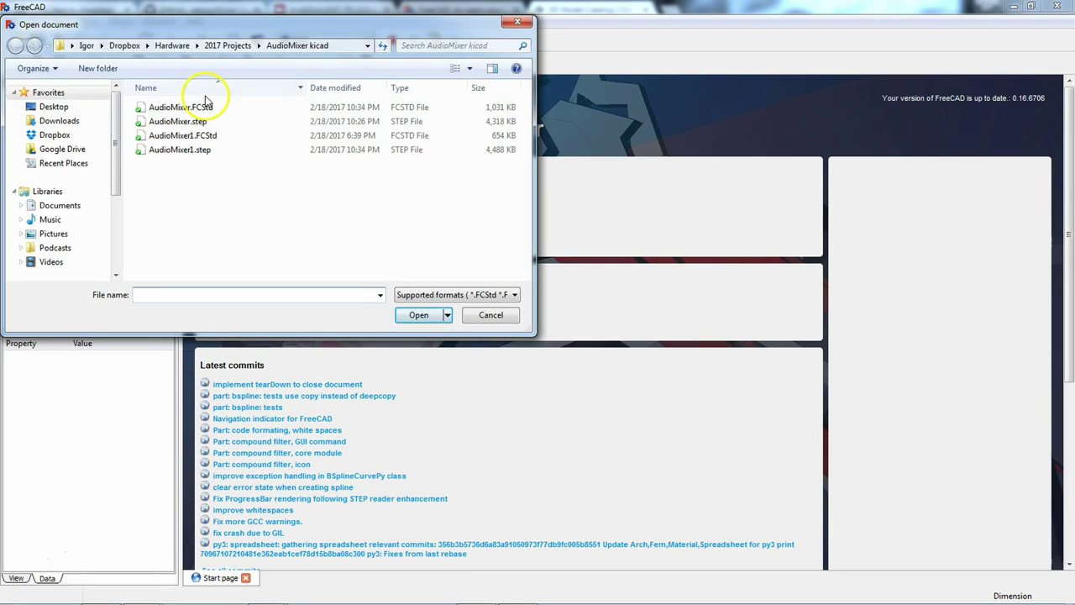
left_click(222, 48)
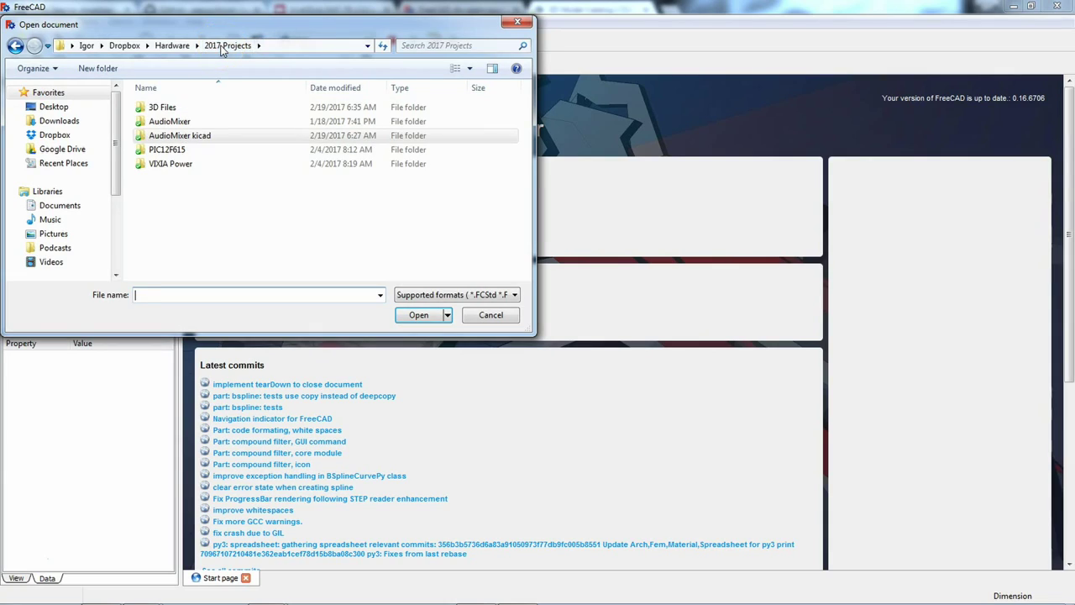
left_click(182, 110)
double_click(181, 109)
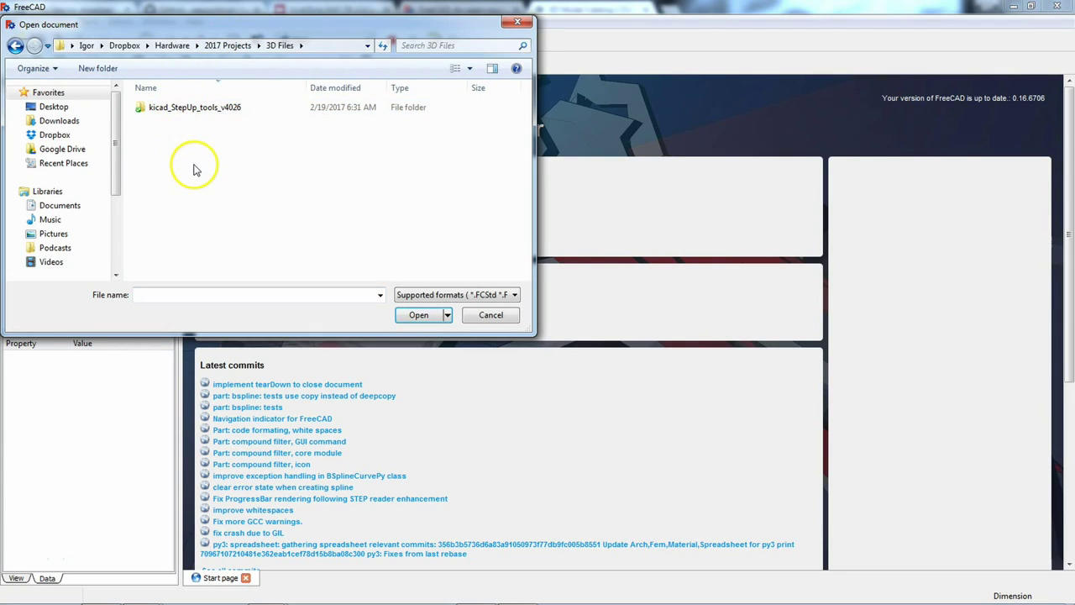
left_click(490, 315)
mouse_move(135, 588)
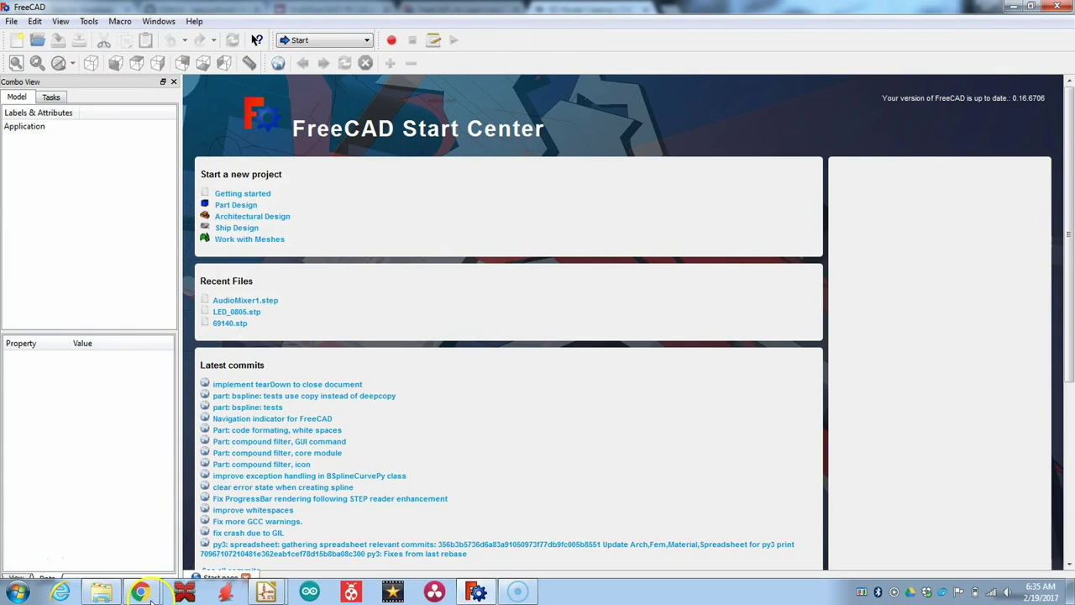
left_click(102, 592)
Extract the sj-43514-smt zip into 3D Files with IZArc, then return to FreeCAD
left_click(617, 200)
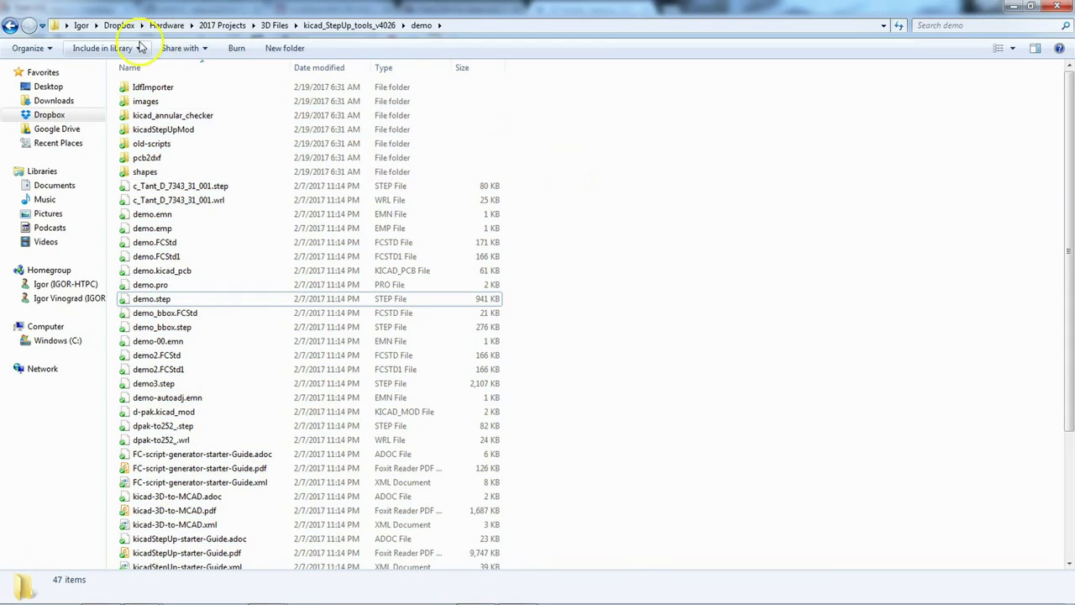
left_click(7, 28)
left_click(7, 28)
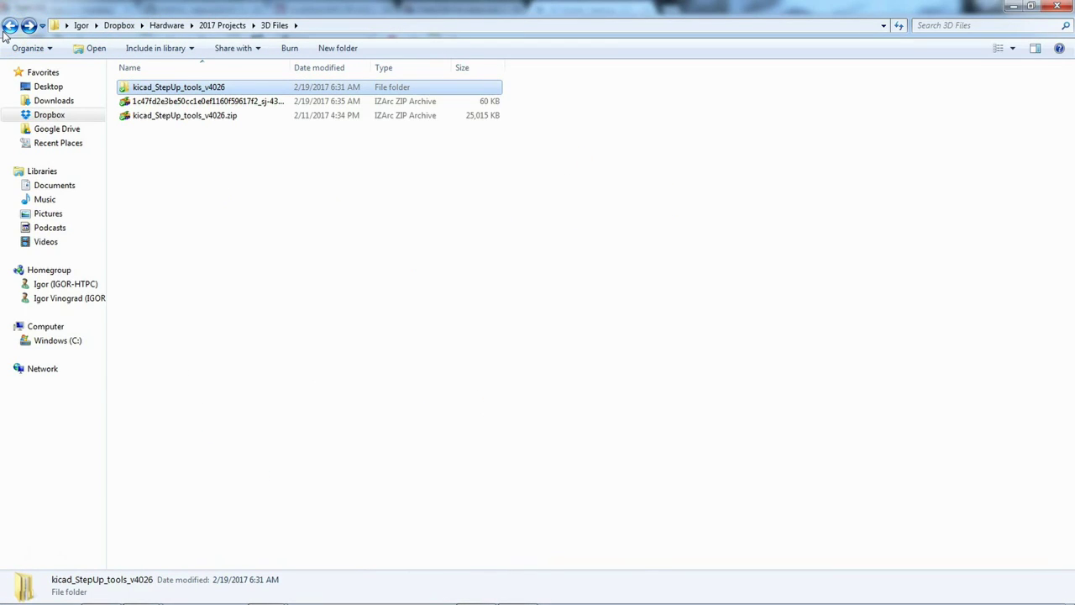
double_click(180, 101)
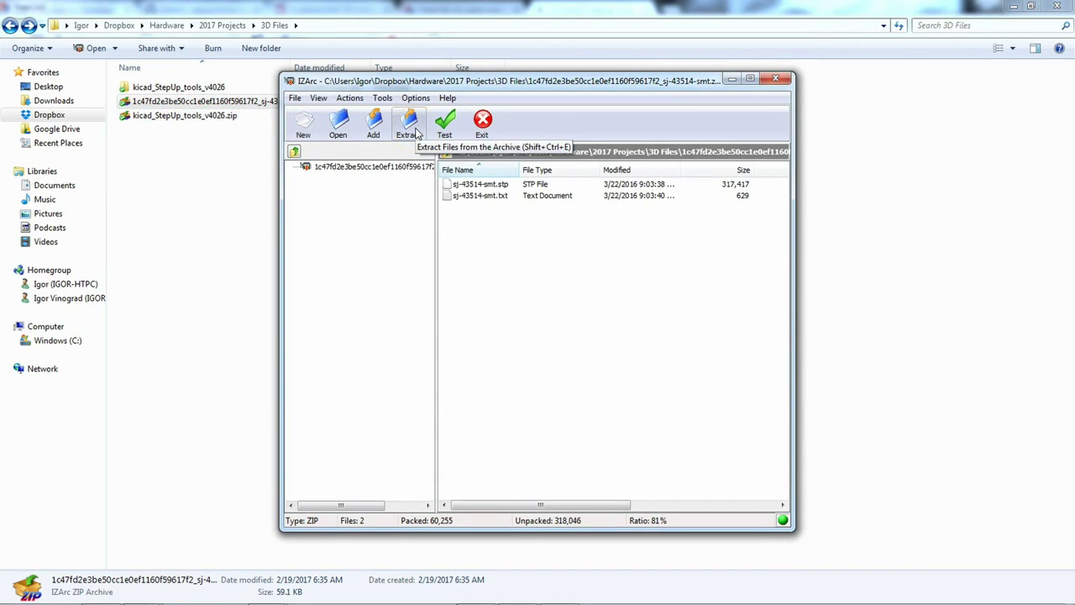
left_click(411, 130)
left_click(550, 403)
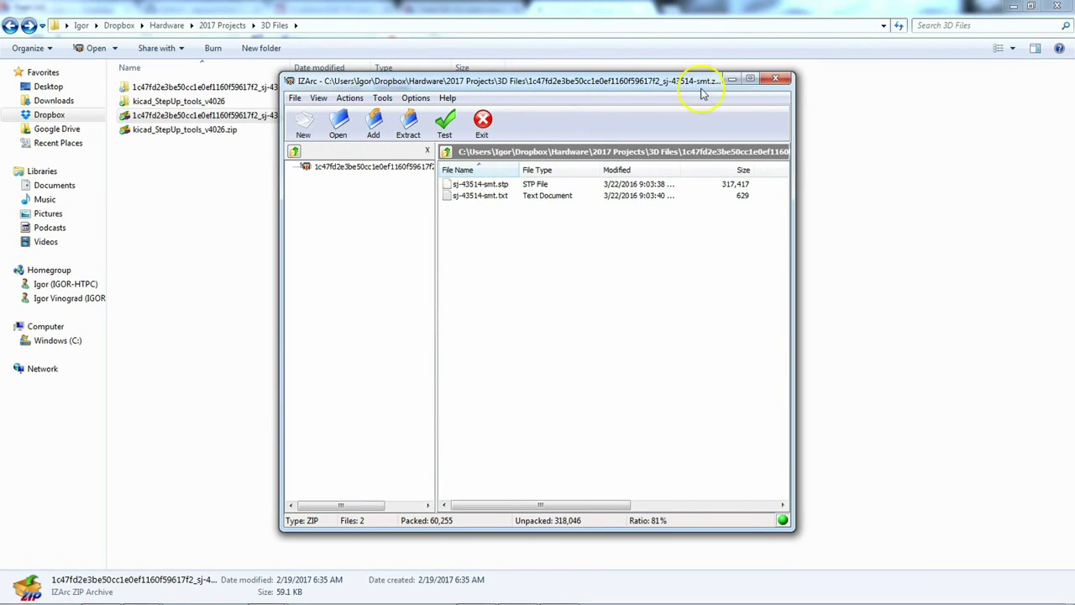
left_click(773, 78)
mouse_move(419, 597)
left_click(476, 591)
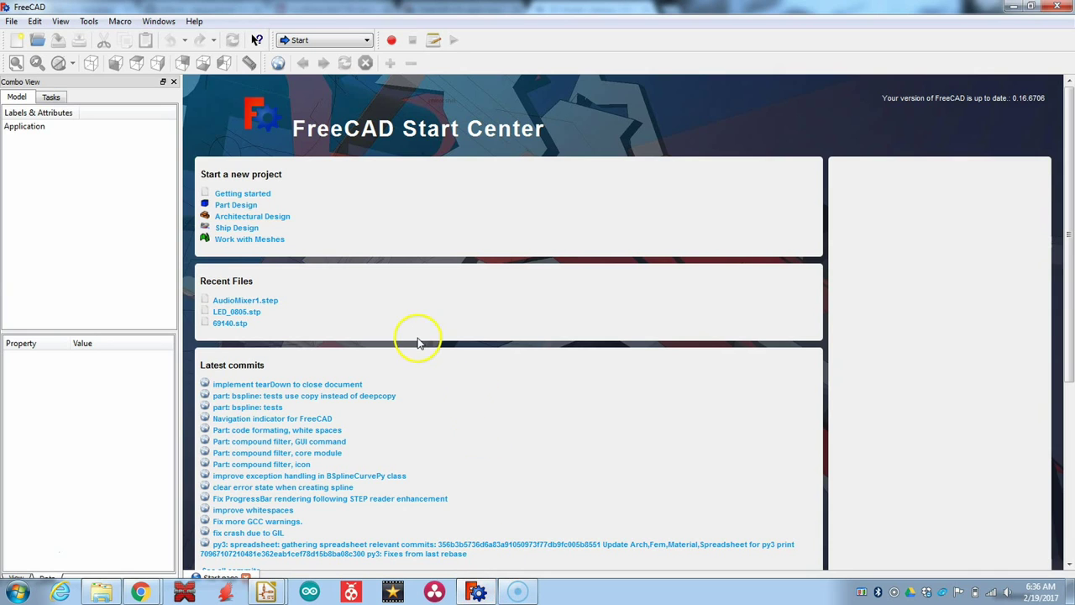
Open 3D Files > sj-43514-smt > sj-43514-smt.stp in FreeCAD
left_click(39, 41)
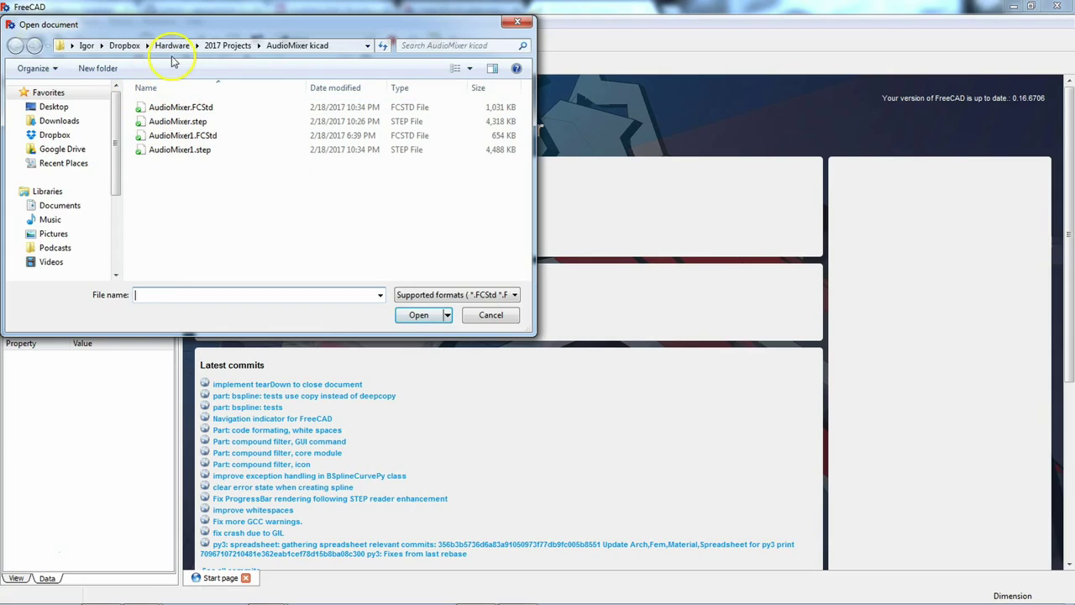
left_click(208, 46)
double_click(161, 107)
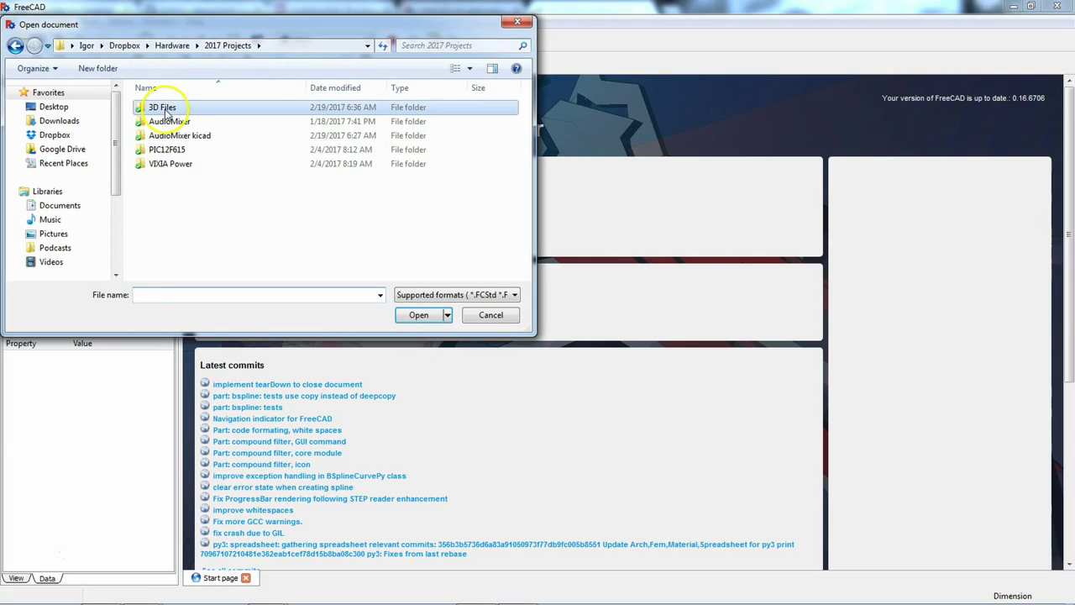
double_click(192, 122)
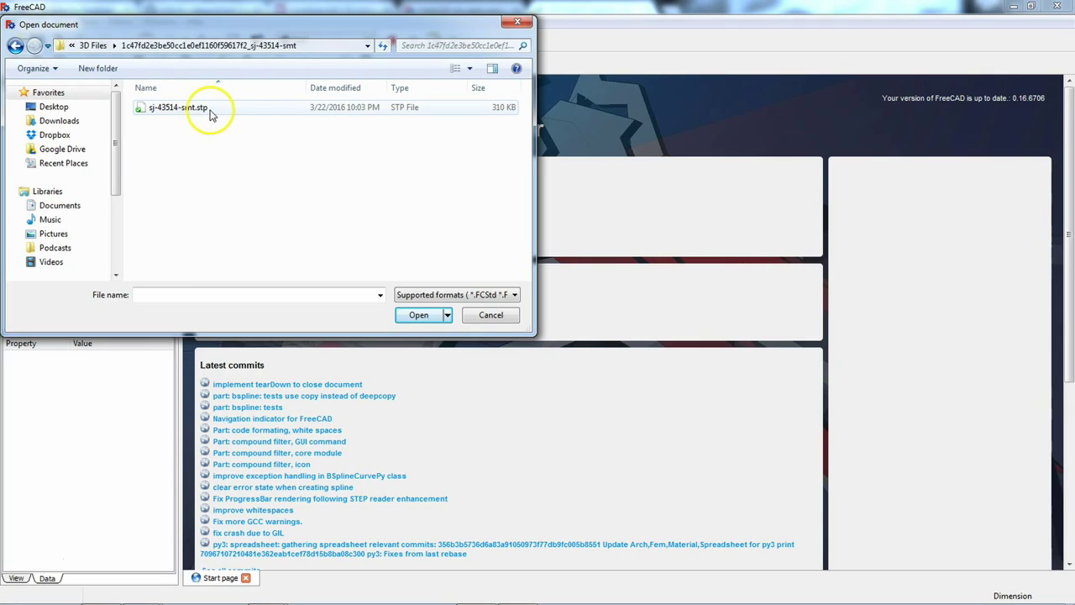
double_click(187, 109)
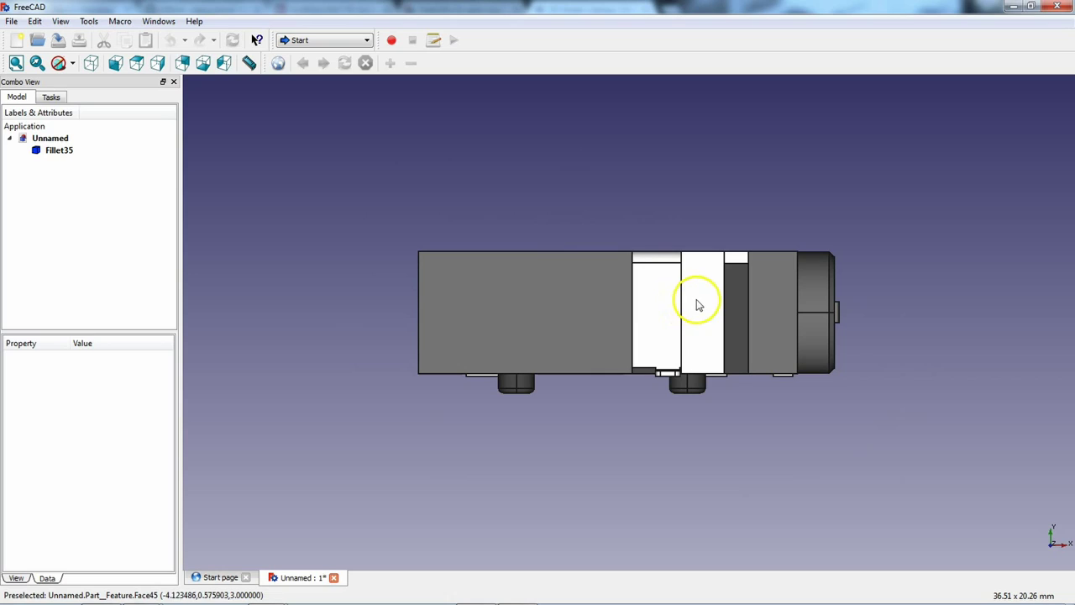
middle_click_drag(705, 291, 658, 333)
middle_click_drag(589, 366, 446, 319)
middle_click_drag(753, 330, 670, 348)
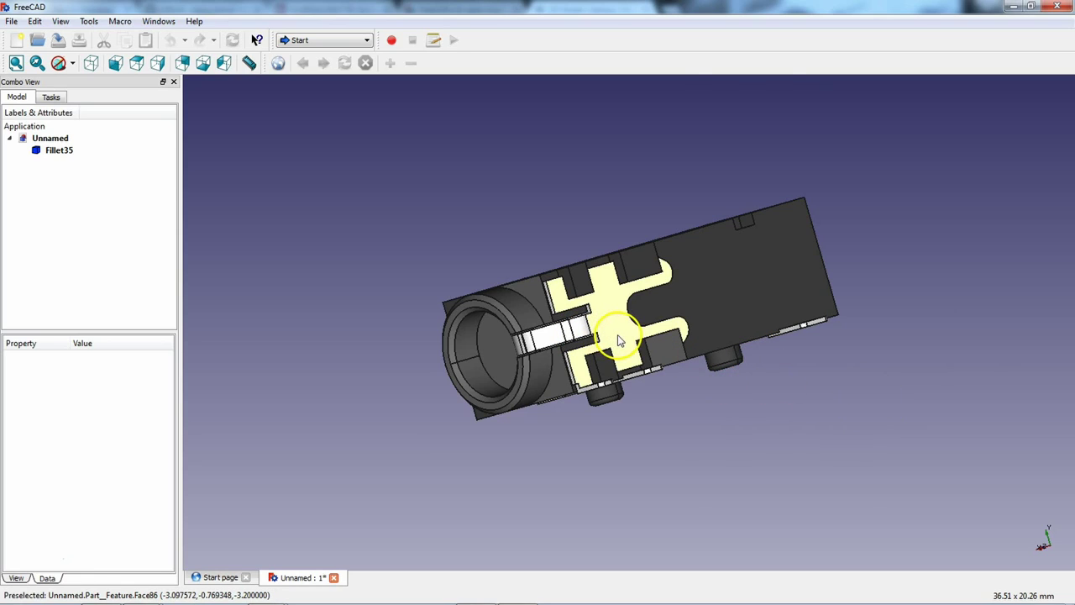
scroll(624, 337, "up", 3)
scroll(624, 338, "down", 3)
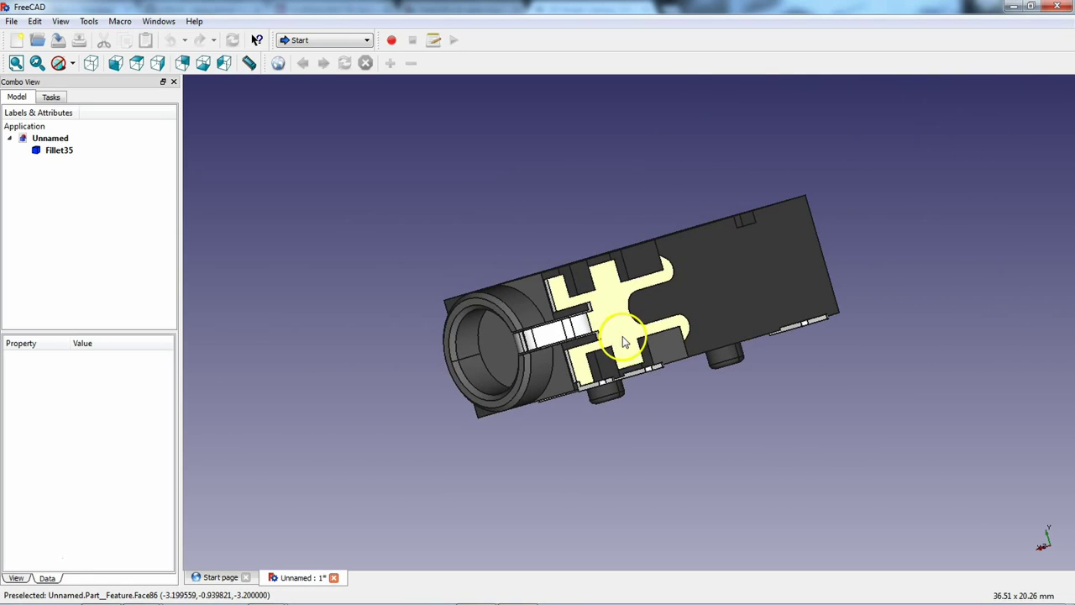
middle_click_drag(573, 338, 747, 335)
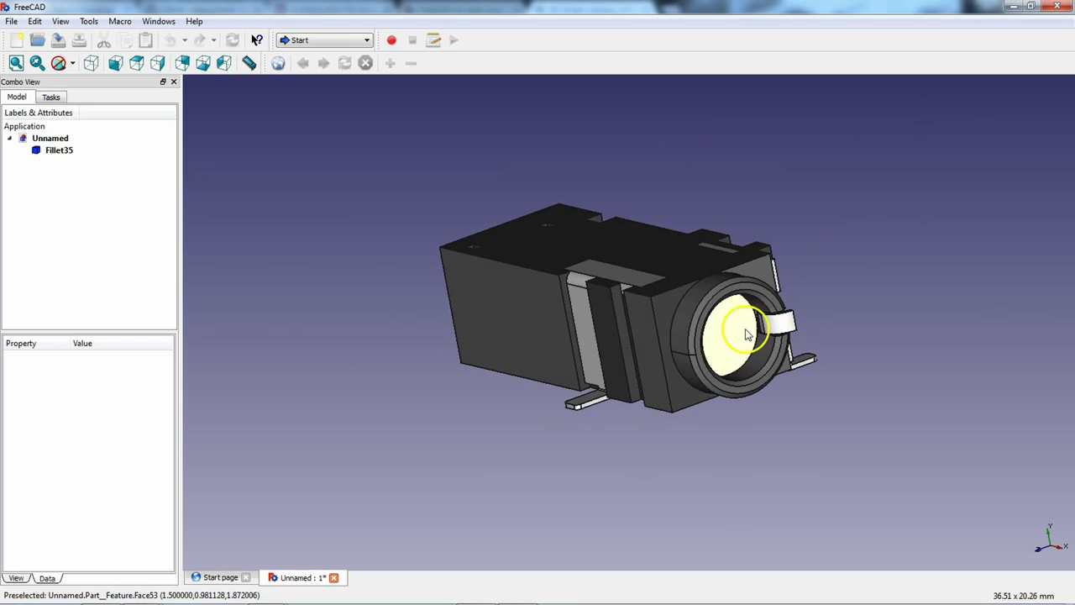
left_click(528, 302)
left_click(523, 249)
left_click(529, 311)
left_click(743, 441)
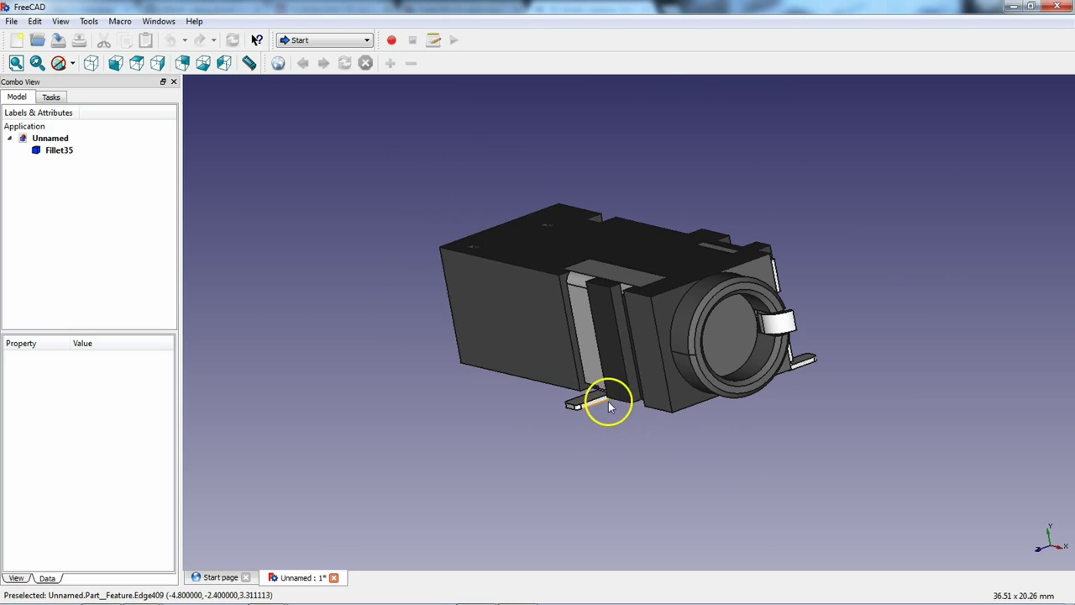
left_click(57, 151)
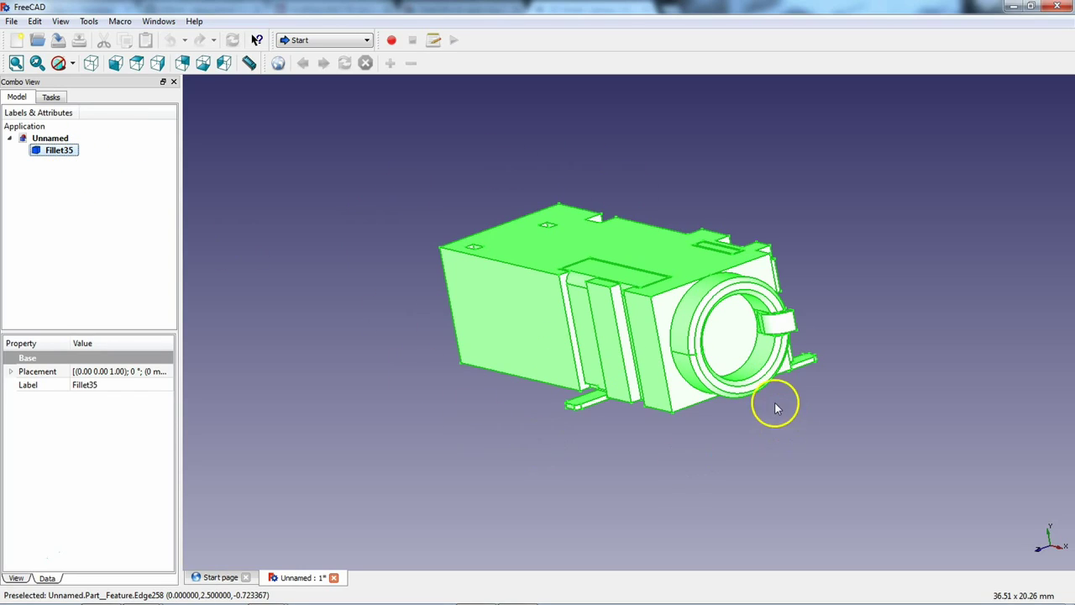
left_click(60, 178)
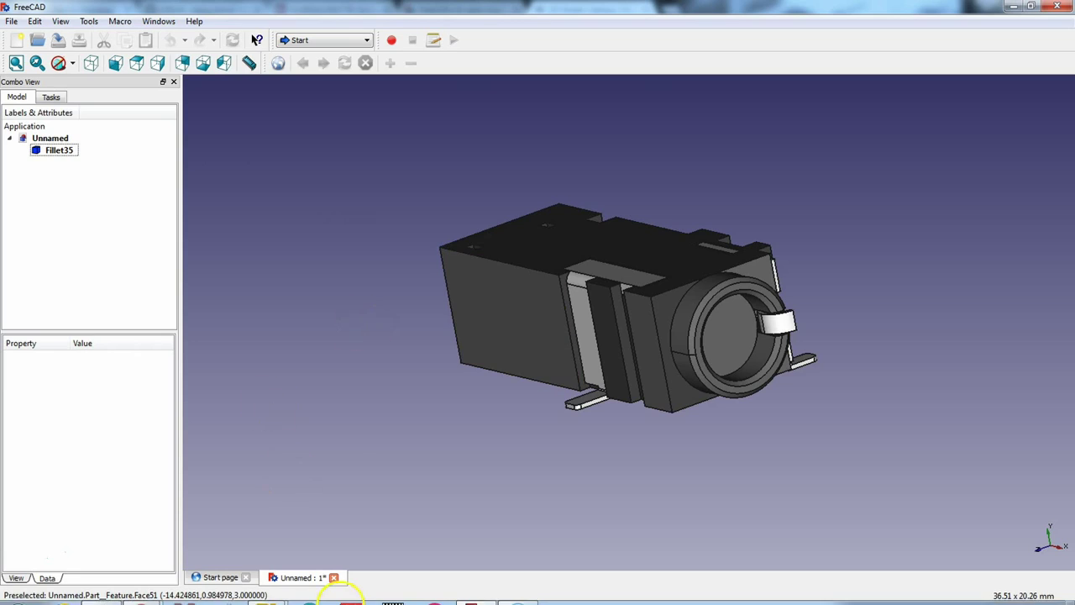
left_click(269, 592)
left_click(341, 536)
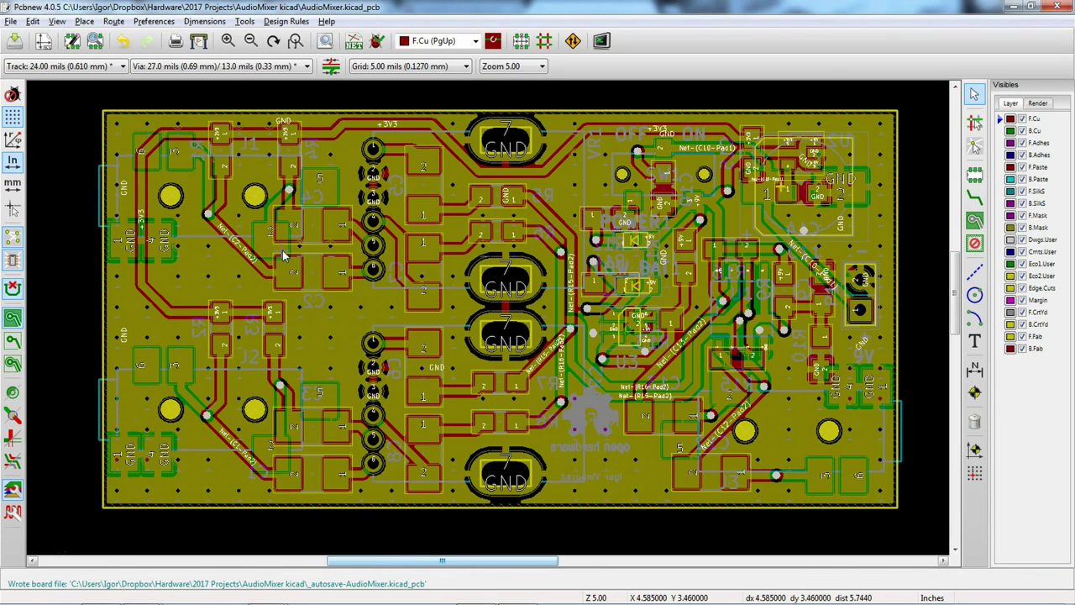
key("alt+3")
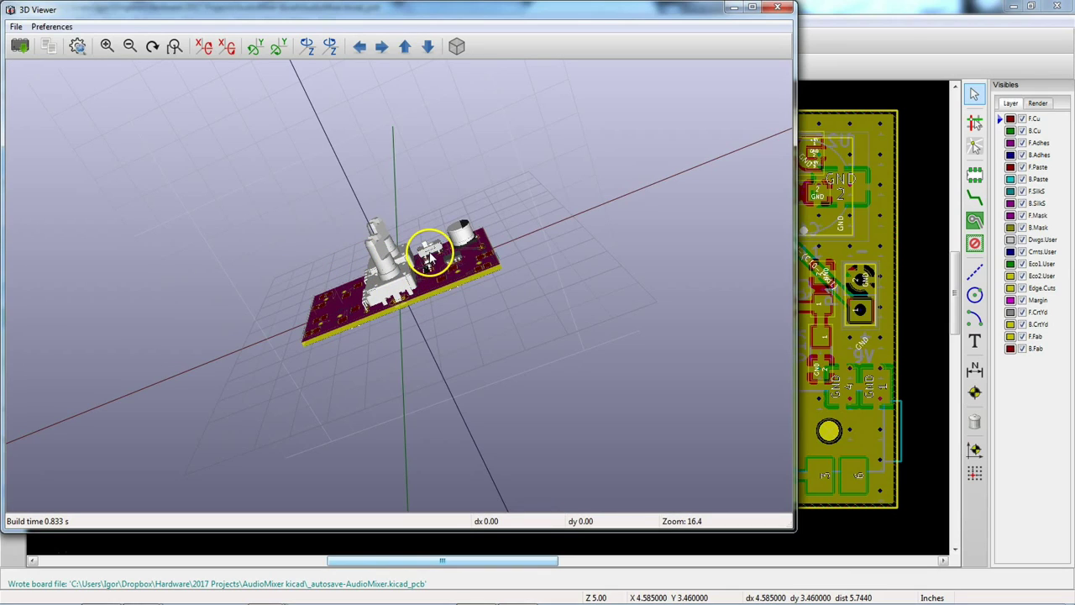
scroll(430, 254, "up", 5)
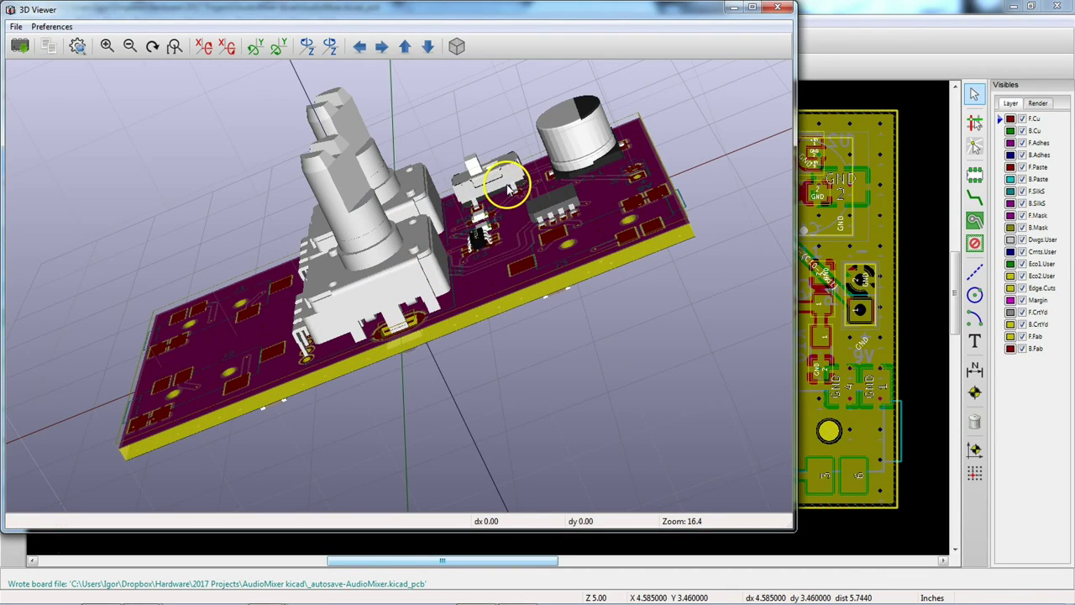
left_click_drag(494, 209, 515, 169)
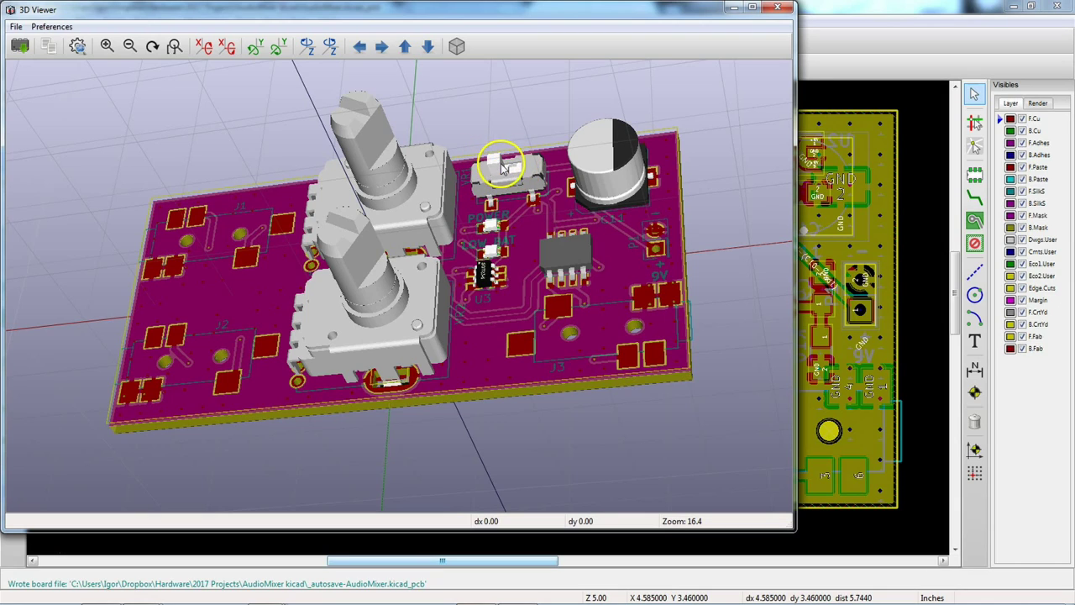
left_click(780, 10)
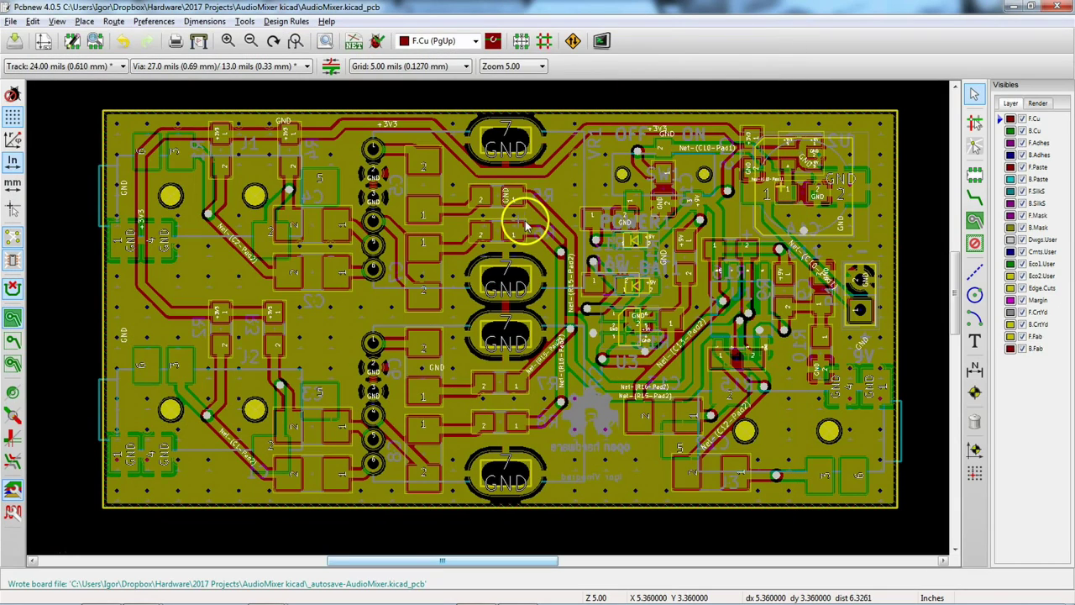
left_click(388, 592)
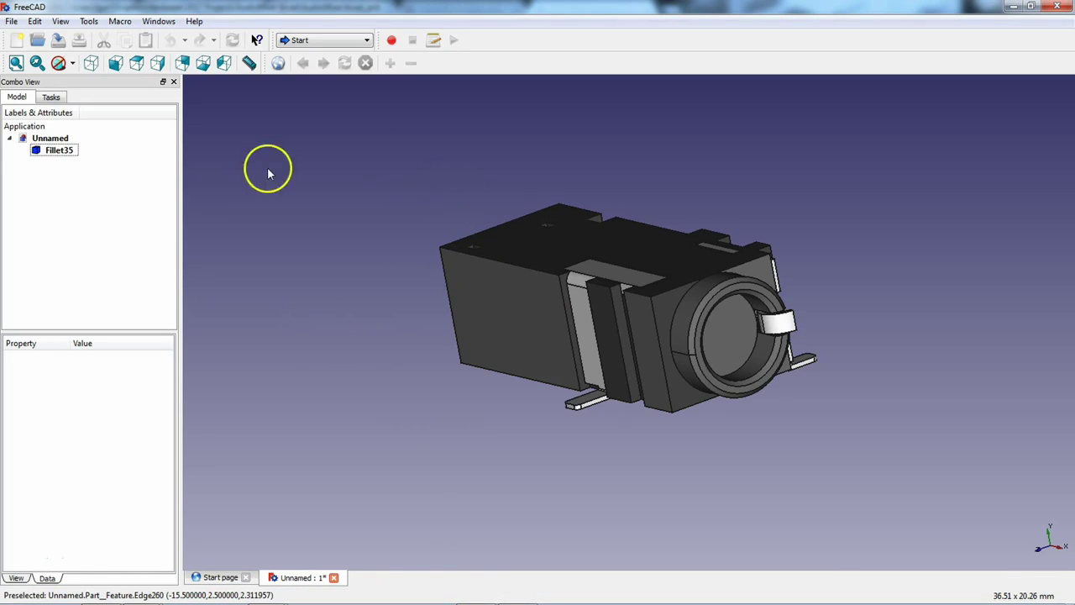
Switch to the Part workbench and orbit the Fillet35 jack to face its opening
left_click(366, 40)
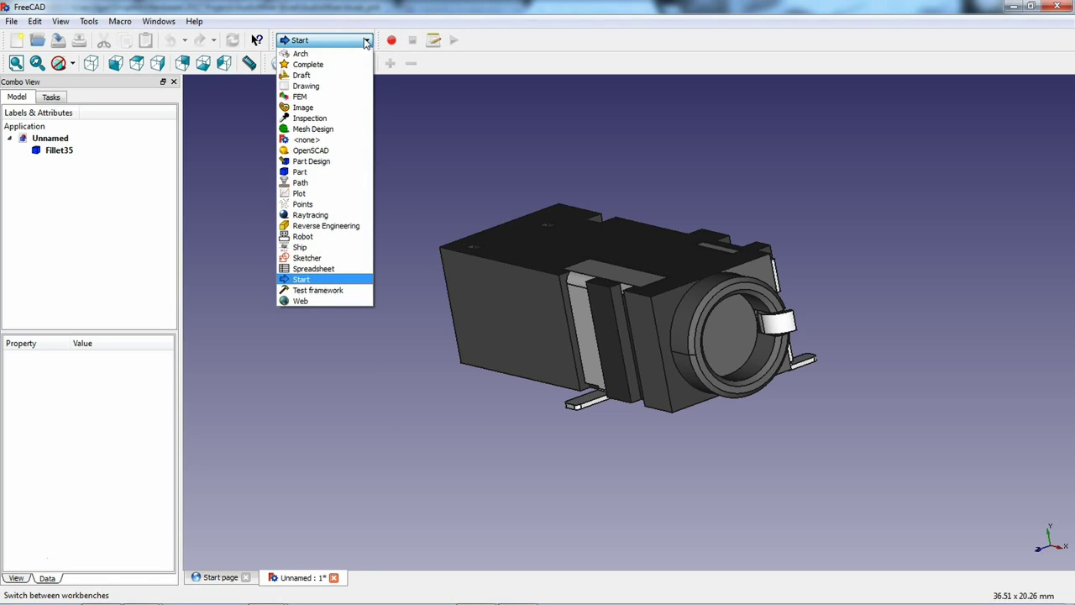
left_click(324, 172)
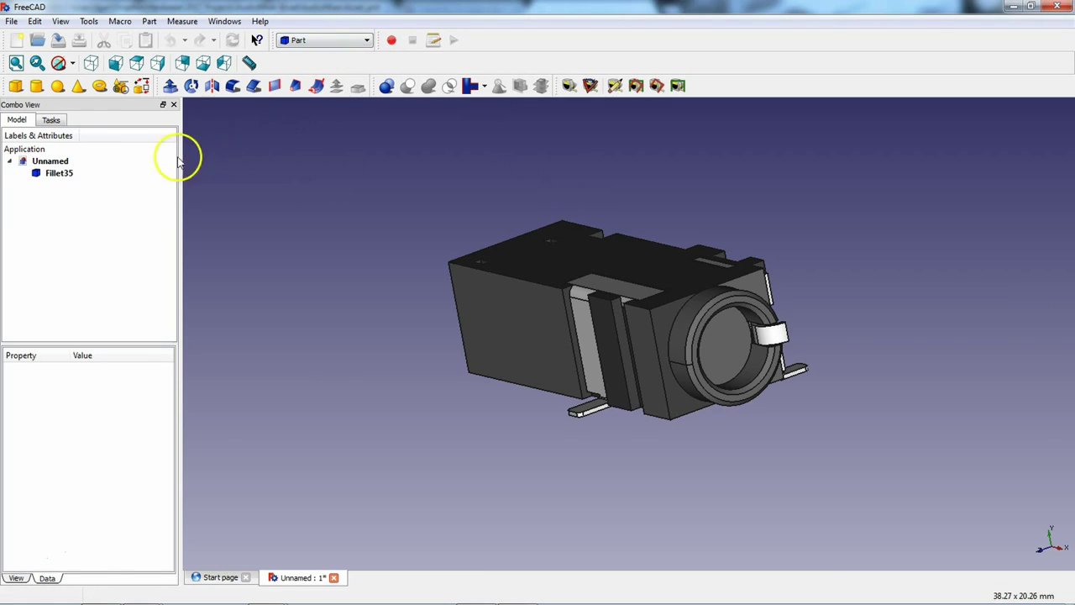
left_click(59, 173)
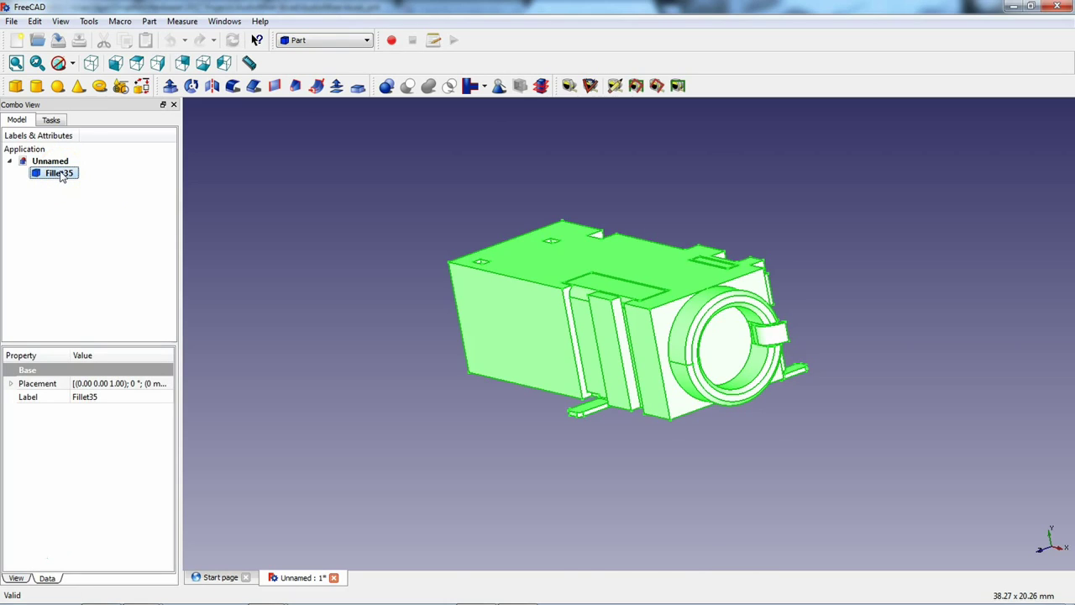
left_click(63, 174, "ctrl")
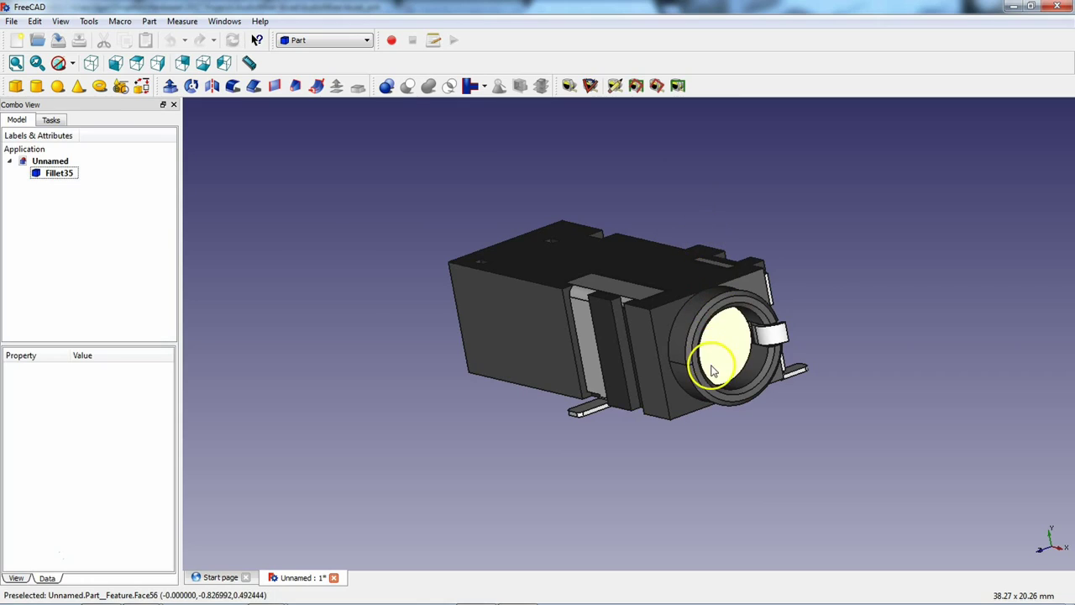
middle_click_drag(712, 370, 700, 344)
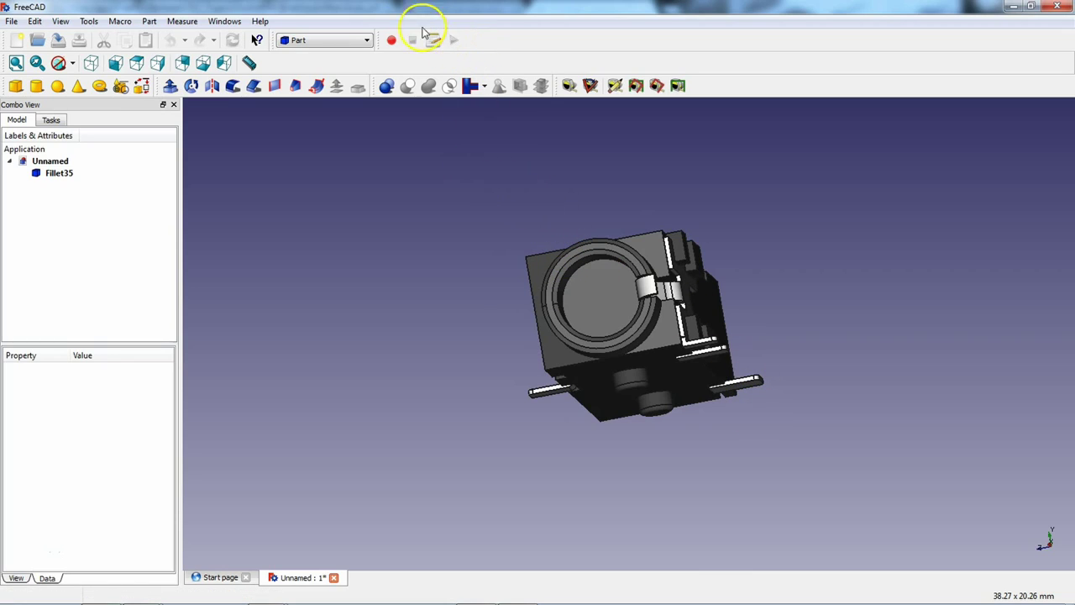
left_click(120, 21)
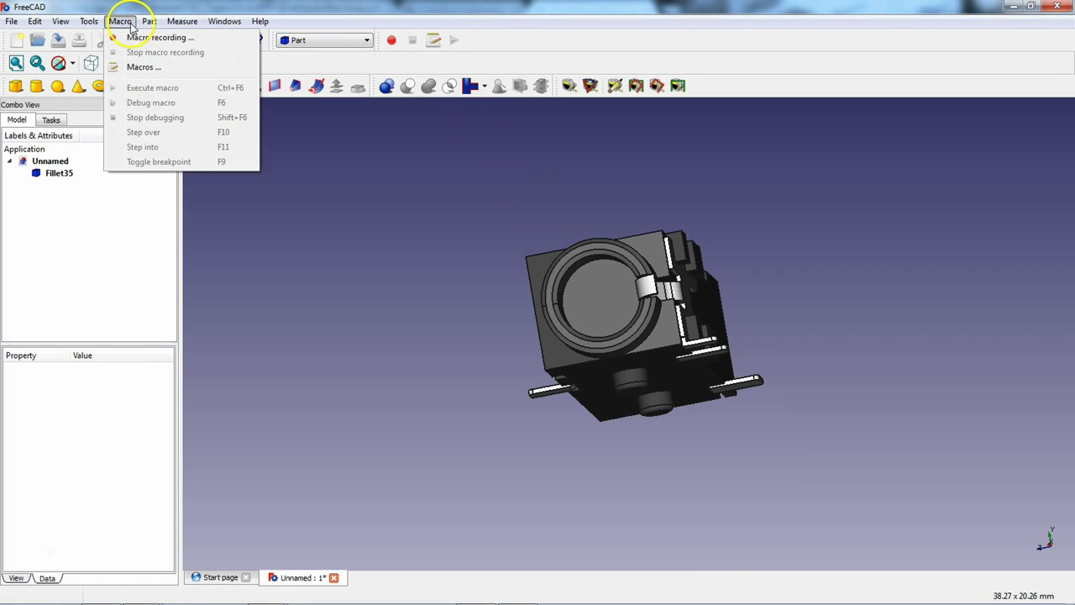
Execute the kicad-StepUp-tools.FCMacro macro and display the StepUp help text
left_click(120, 21)
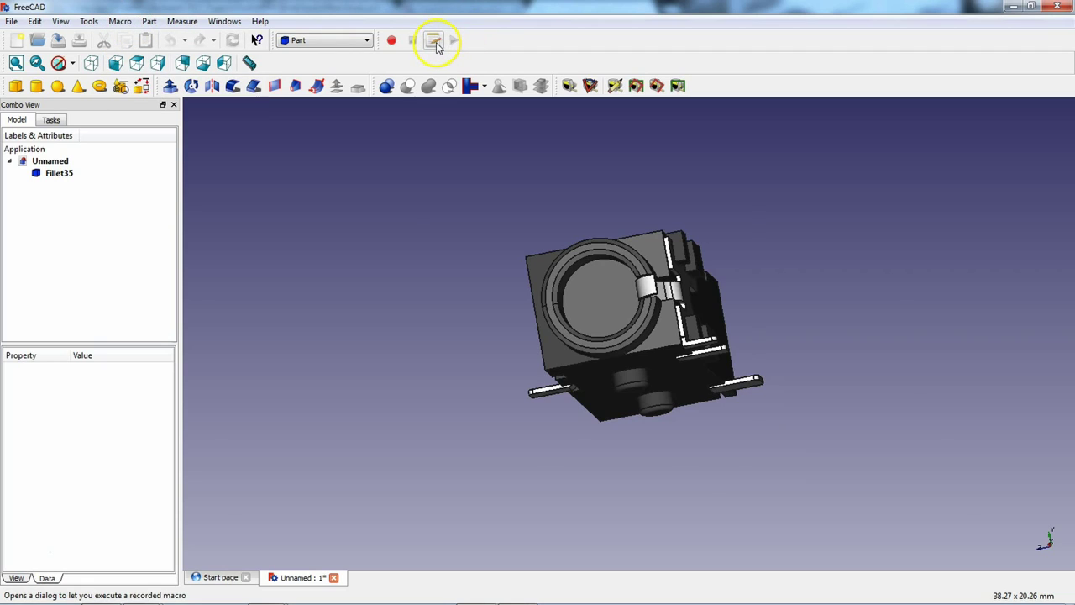
left_click(434, 41)
left_click(440, 216)
left_click(727, 163)
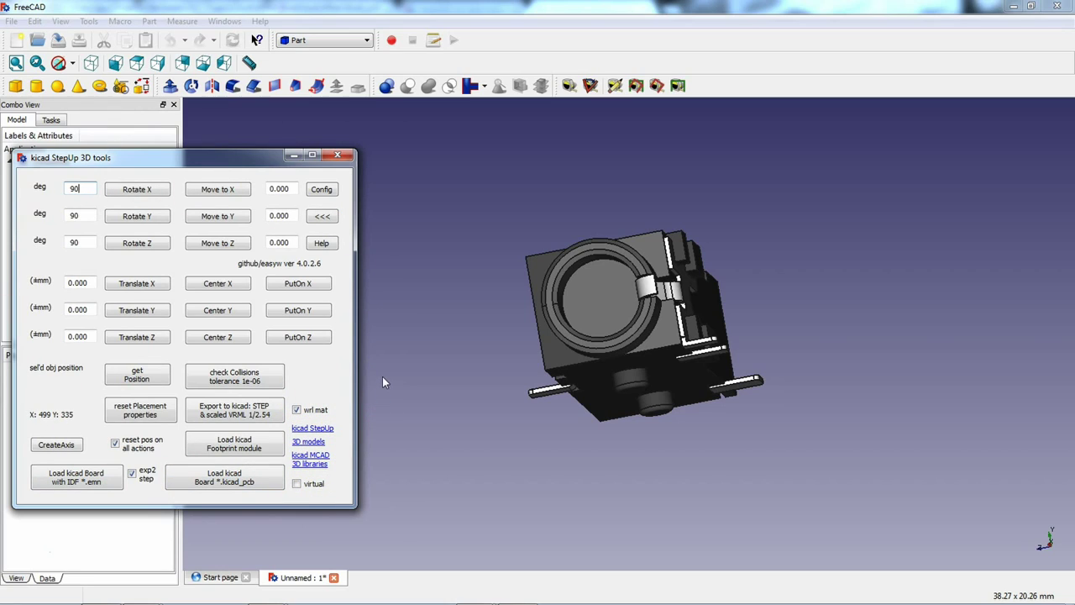
left_click(705, 10)
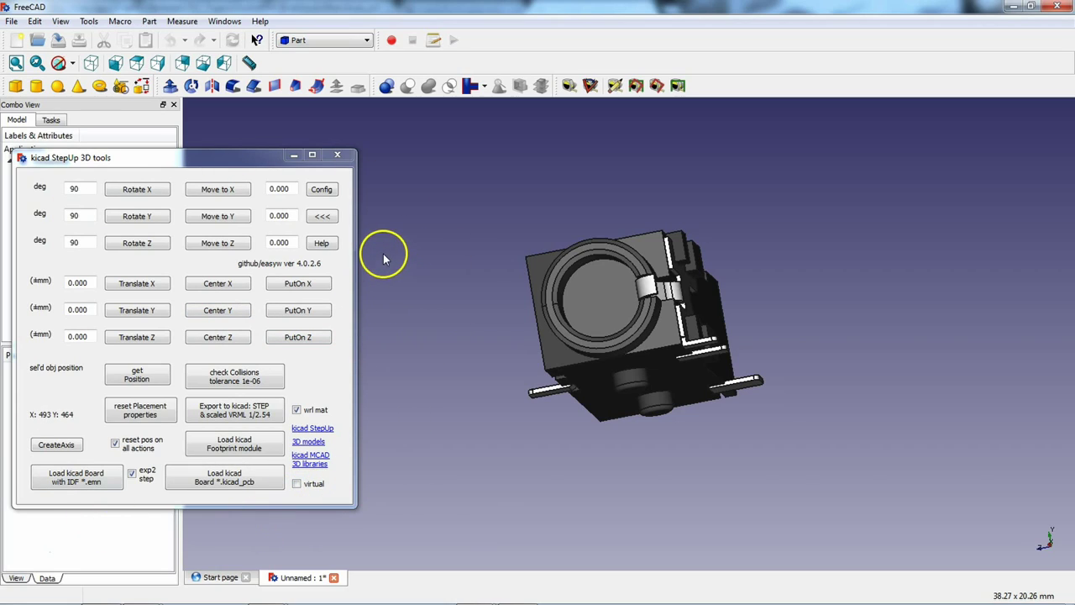
left_click(329, 247)
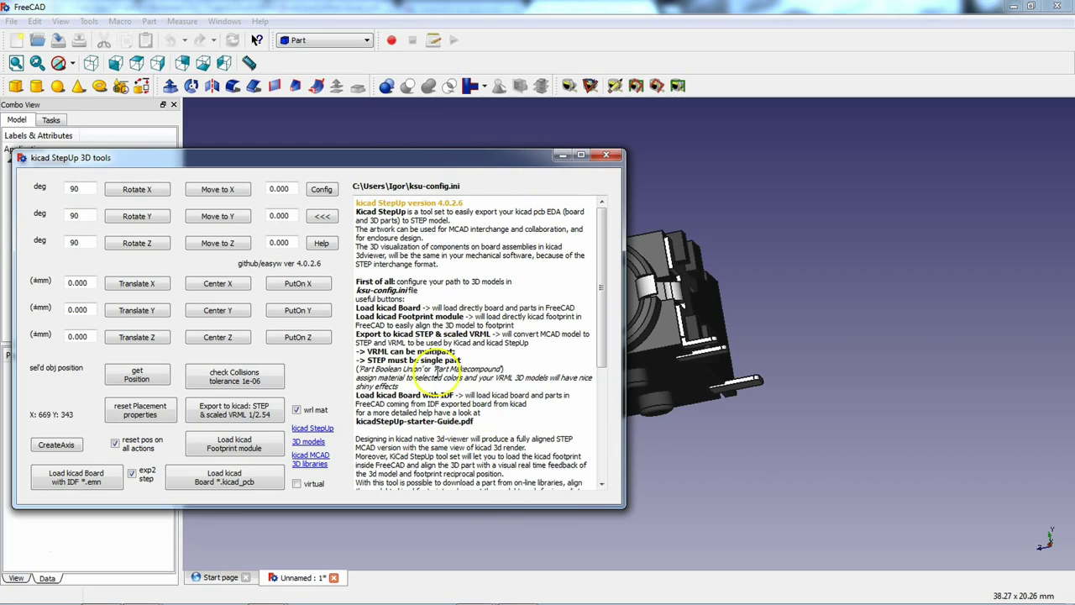
Hide the help text, review the StepUp configuration file, then collapse it
left_click(323, 217)
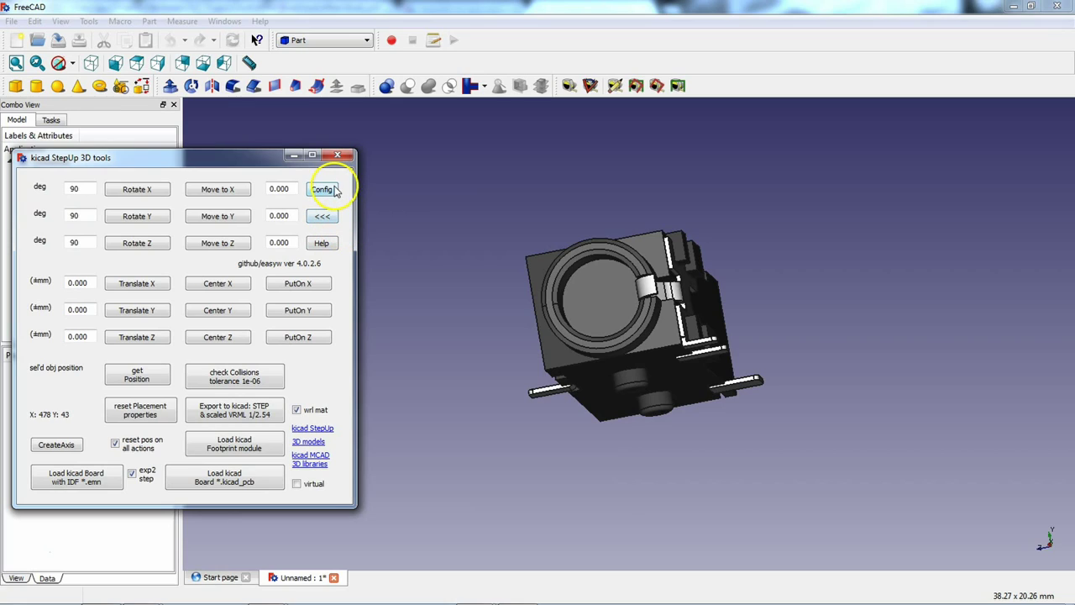
left_click(323, 190)
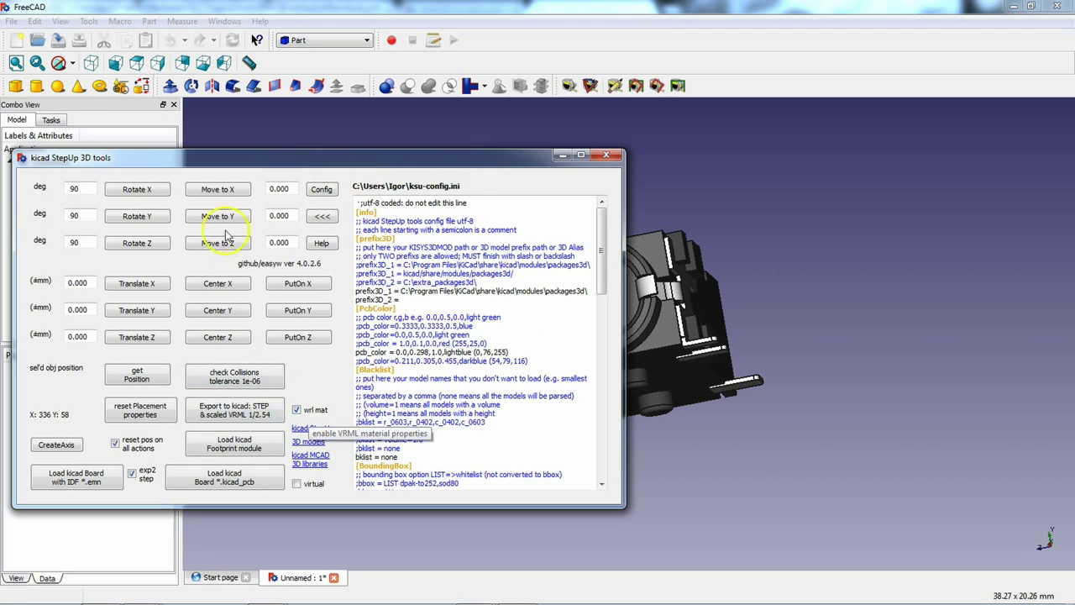
left_click(325, 216)
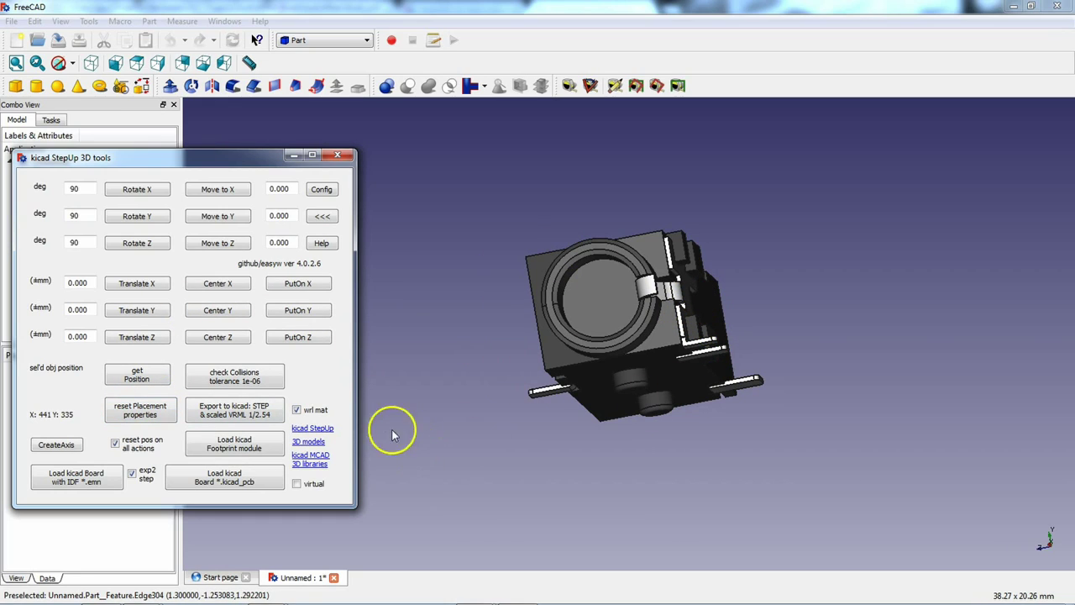
left_click(231, 376)
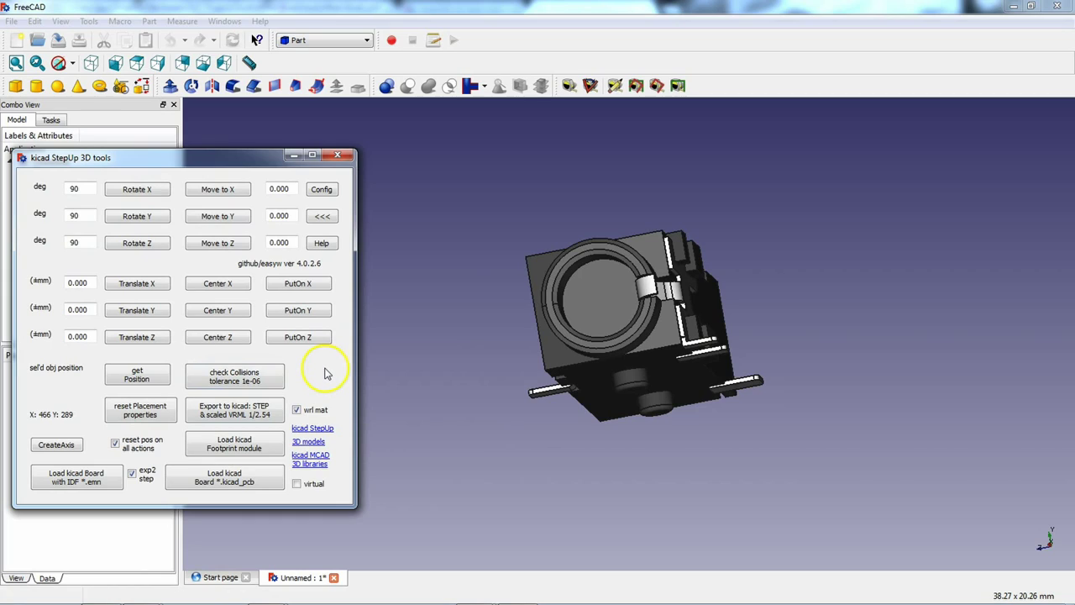
Load SJ-43514-SMT-TR.kicad_mod from Dropbox > Hardware > Library files and more > KiCad library
left_click(234, 451)
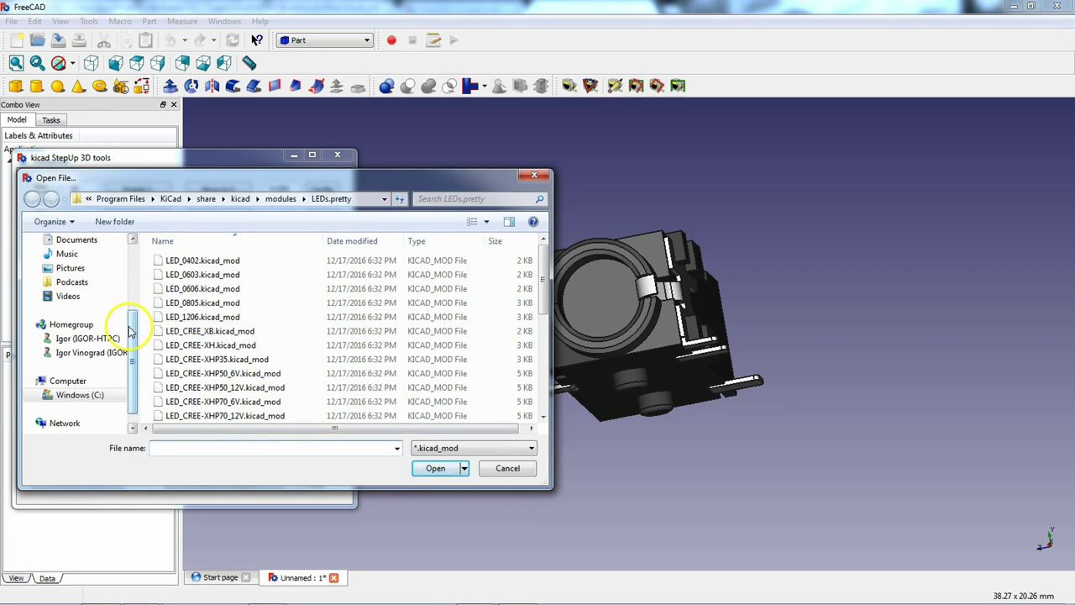
left_click_drag(132, 321, 134, 256)
left_click(73, 289)
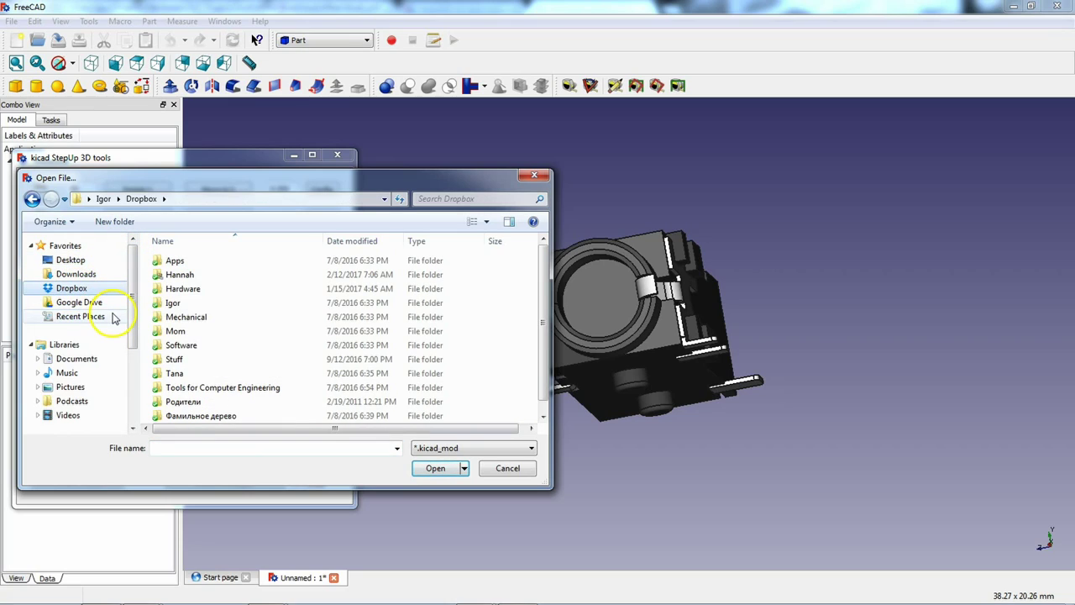
double_click(180, 288)
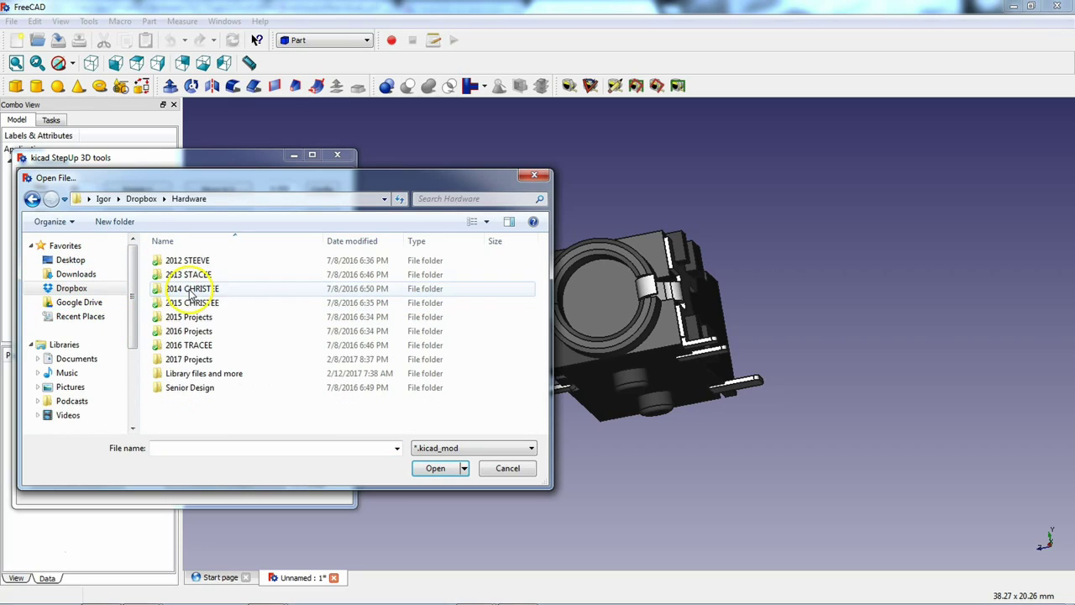
left_click(223, 373)
double_click(223, 374)
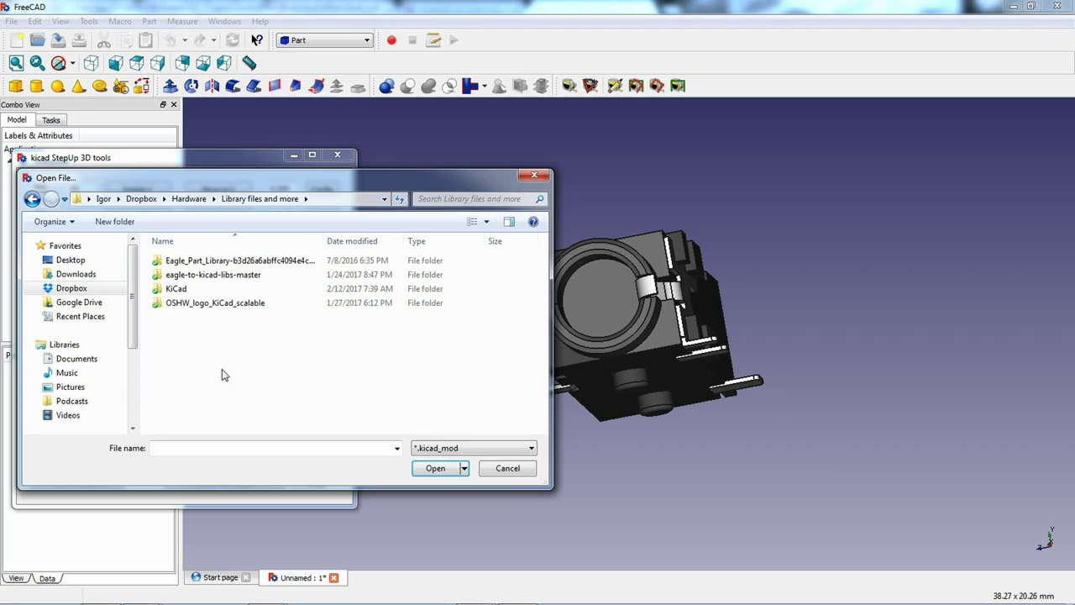
double_click(204, 292)
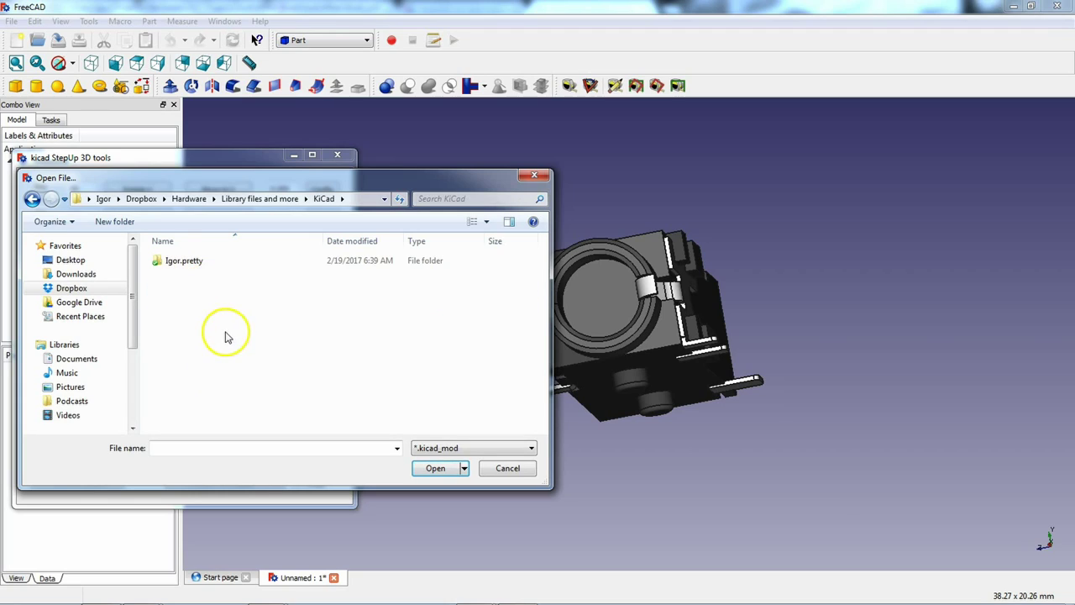
double_click(183, 262)
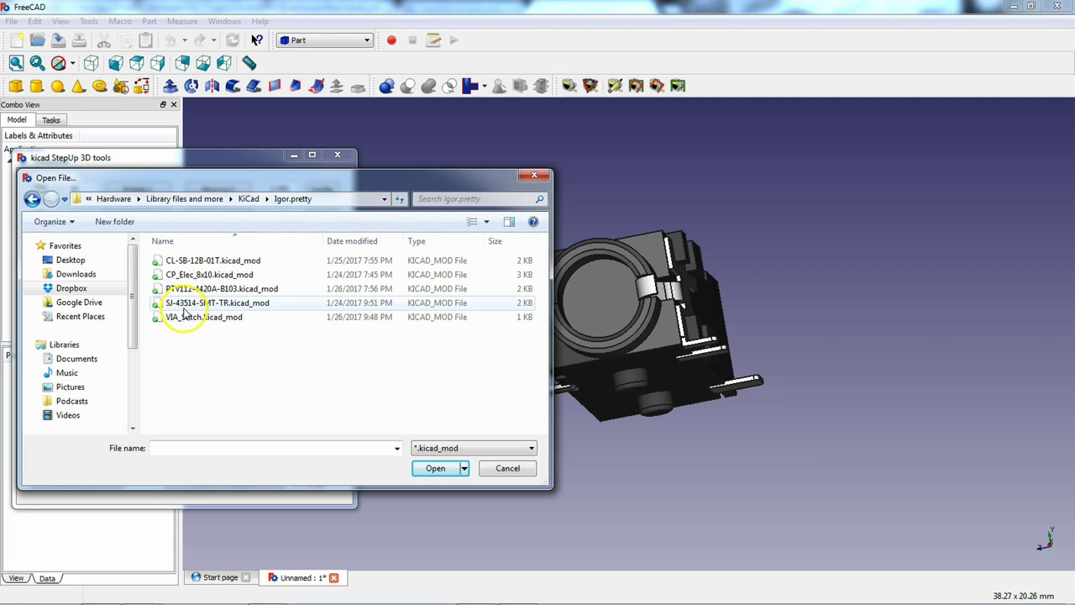
left_click(183, 304)
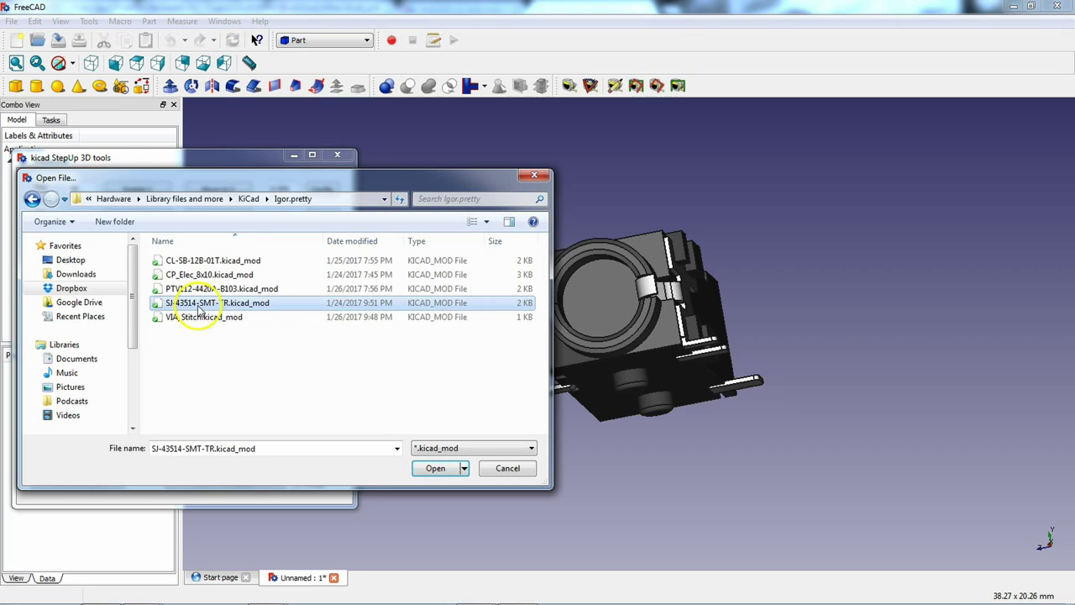
left_click(440, 465)
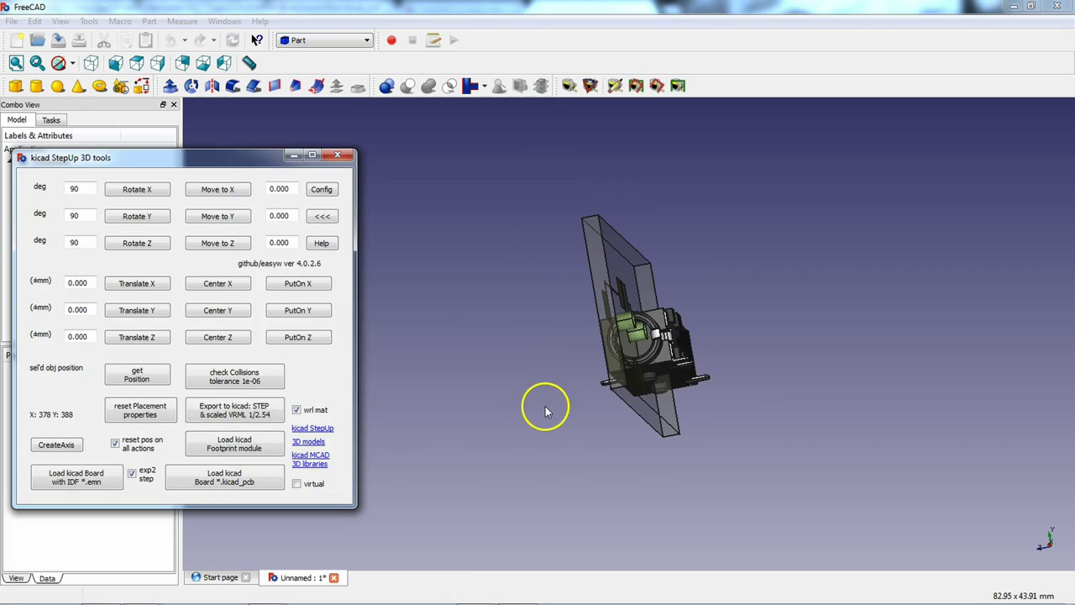
Add a CreateAxis origin marker, toggle the board's transparency, and move the StepUp window aside
middle_click_drag(694, 403, 781, 294)
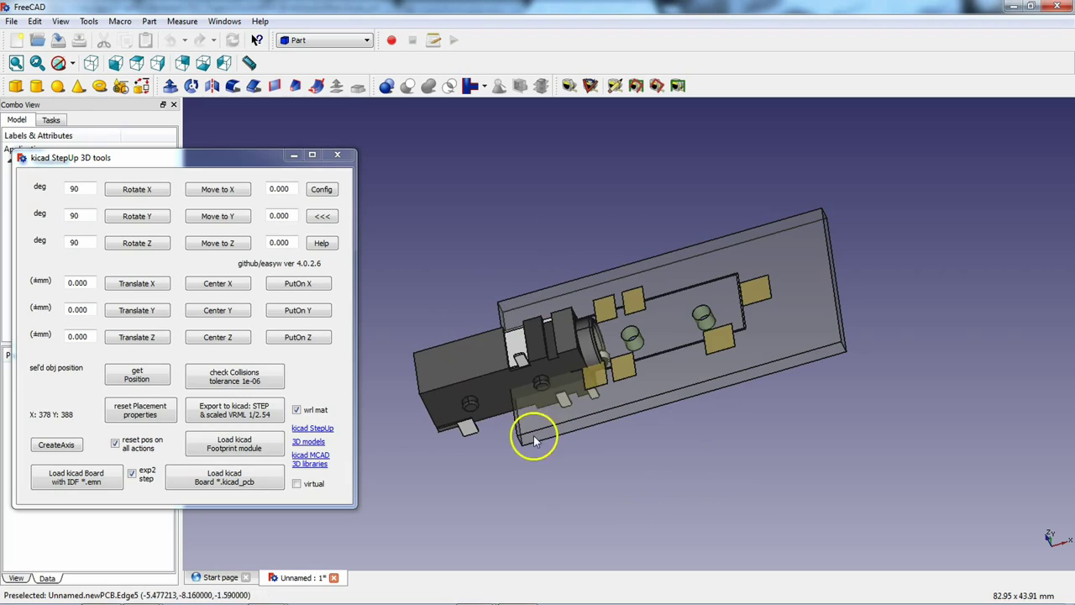
left_click(59, 448)
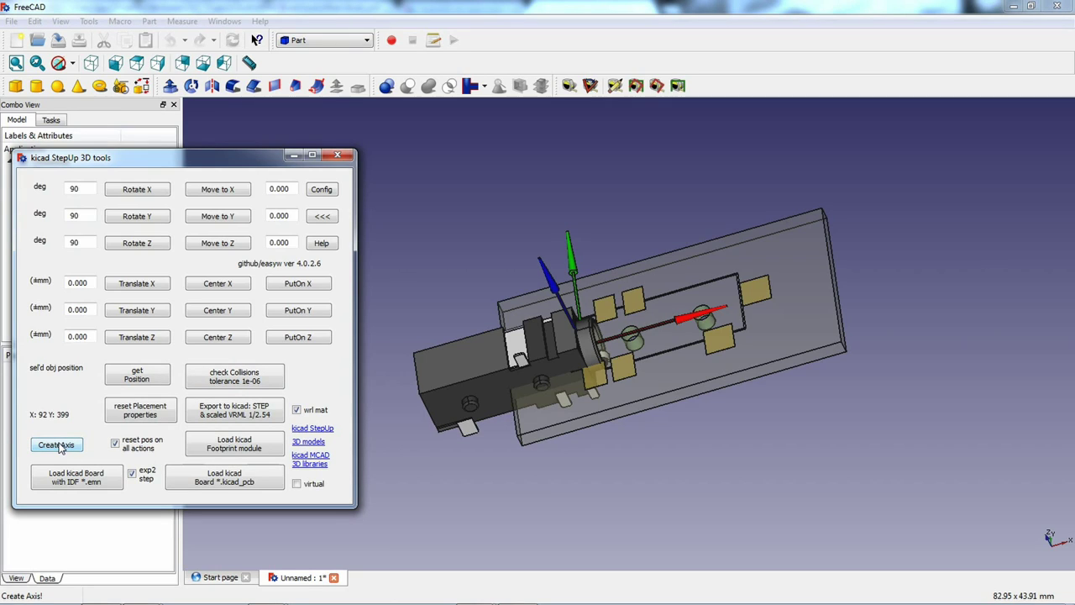
left_click(563, 283)
left_click(712, 332)
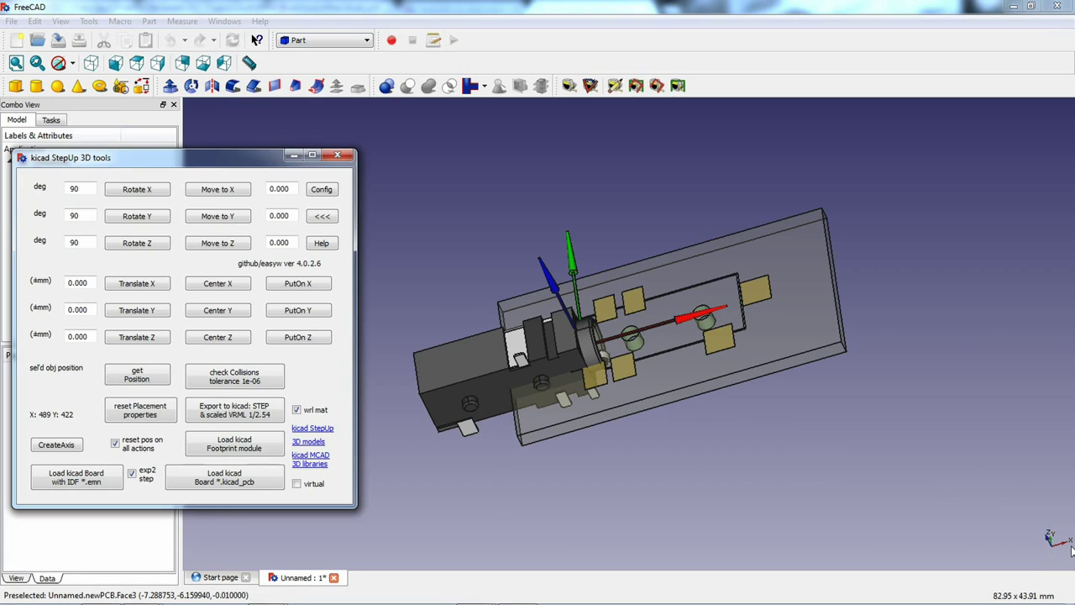
key("v")
key("t")
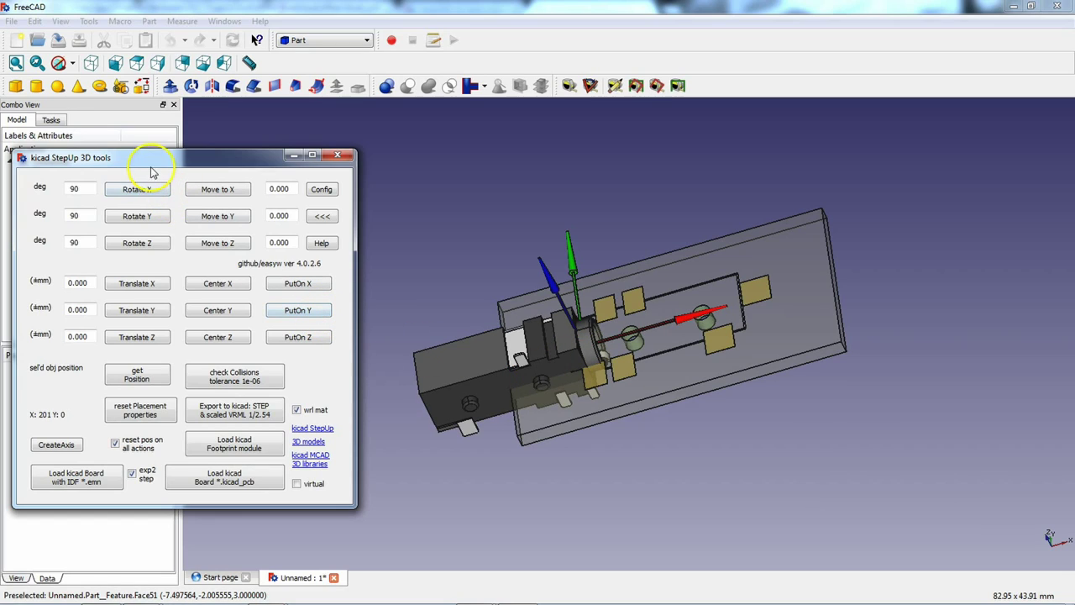
left_click_drag(149, 161, 157, 222)
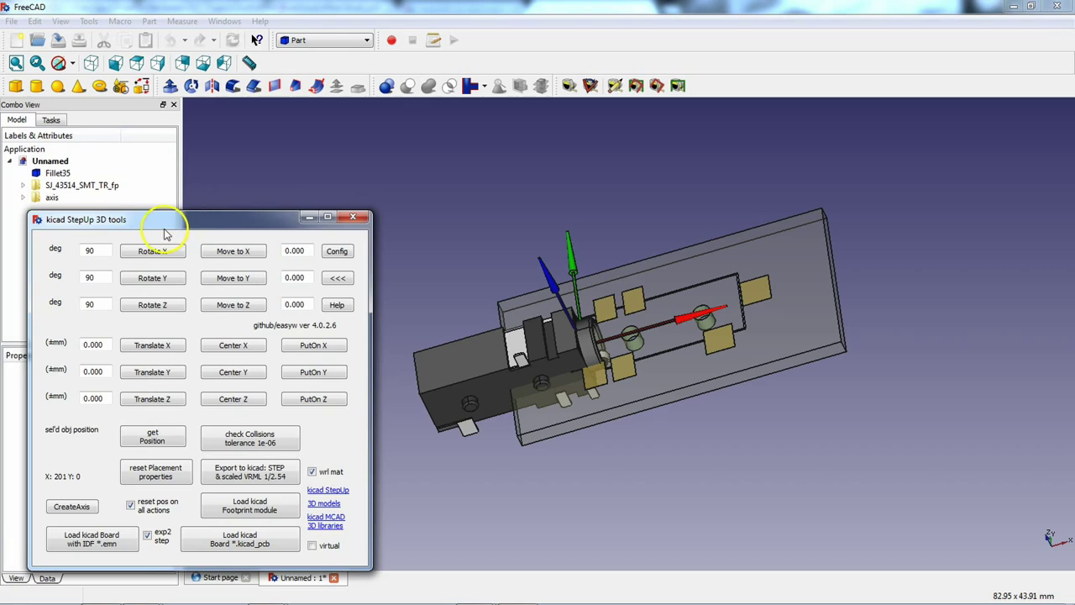
Select the Fillet35 jack body and rotate it 180° about Z in two 90° steps, then view it from the front
left_click(153, 251)
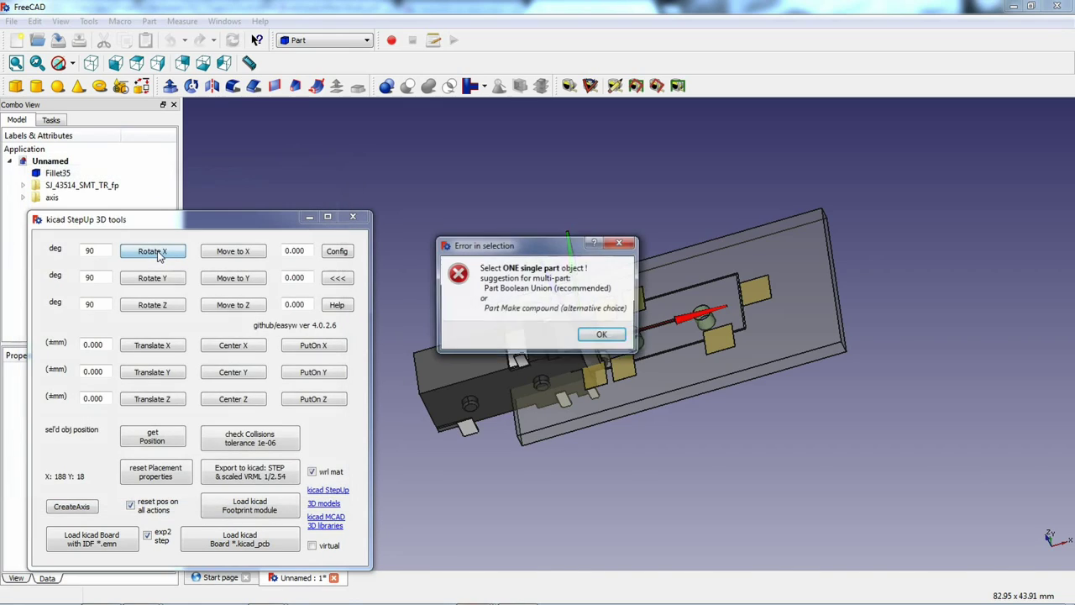
left_click(601, 337)
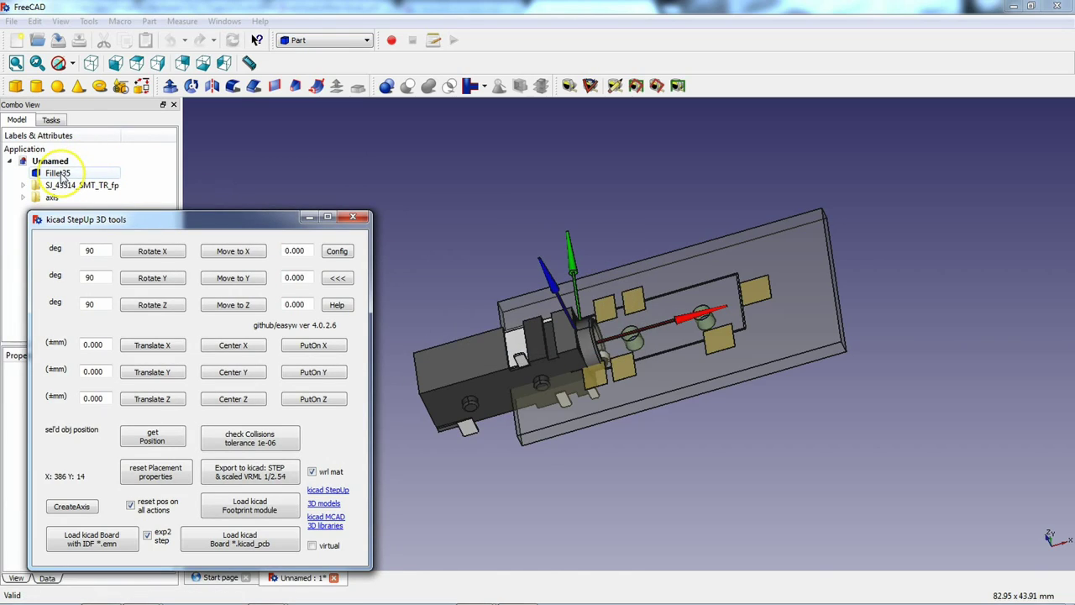
left_click(59, 174)
left_click(152, 222)
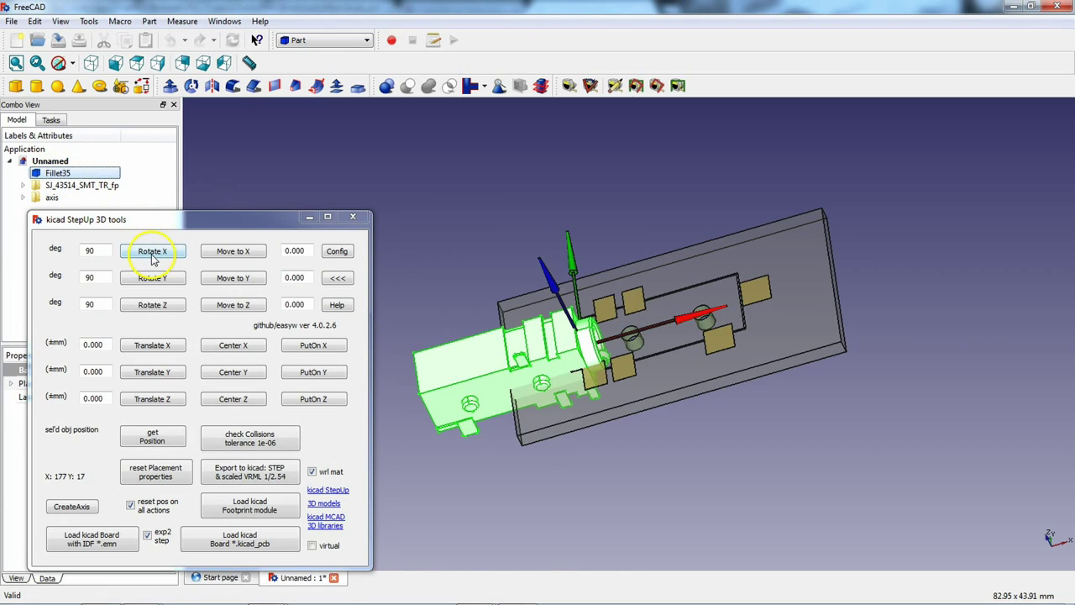
left_click(153, 252)
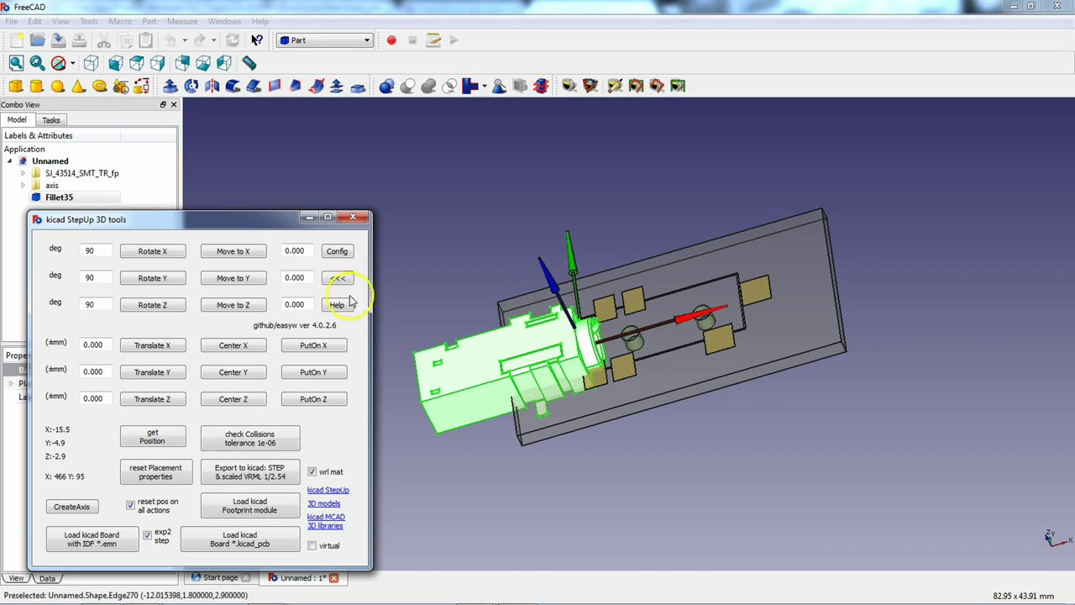
left_click(153, 307)
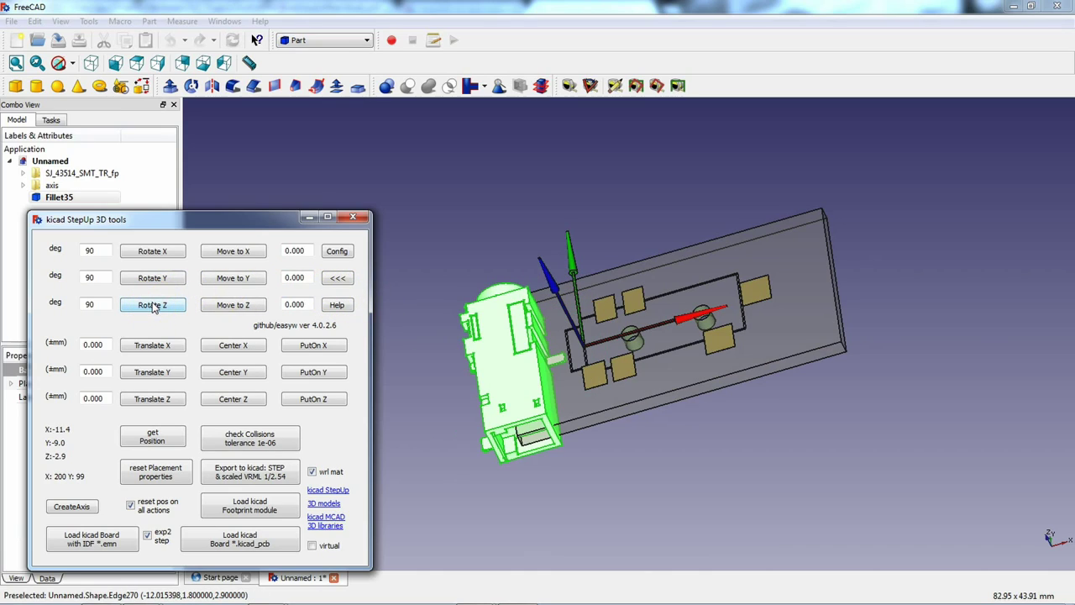
left_click(152, 307)
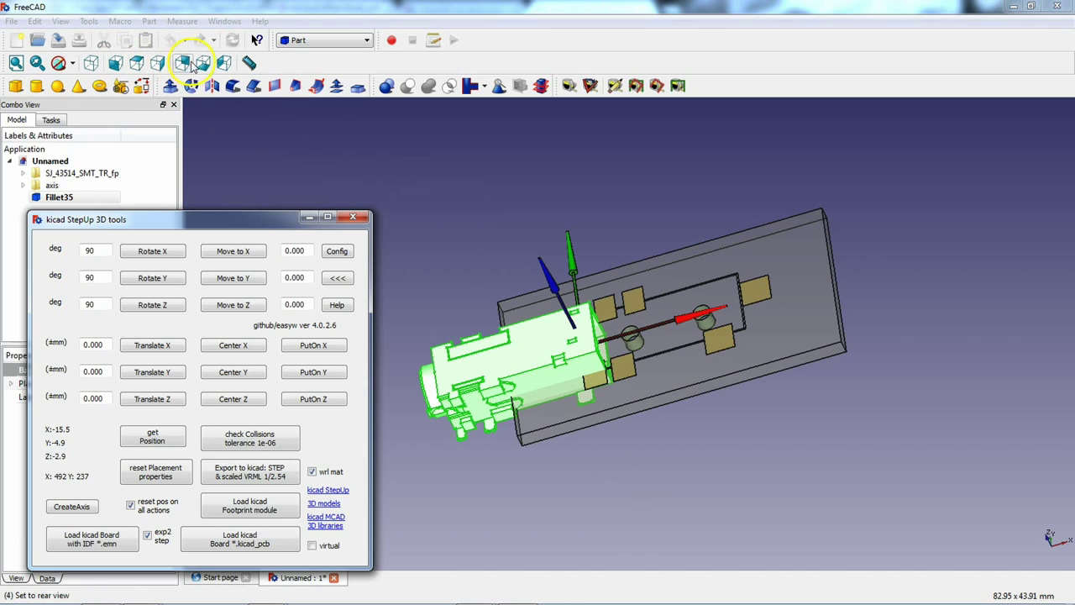
left_click(116, 64)
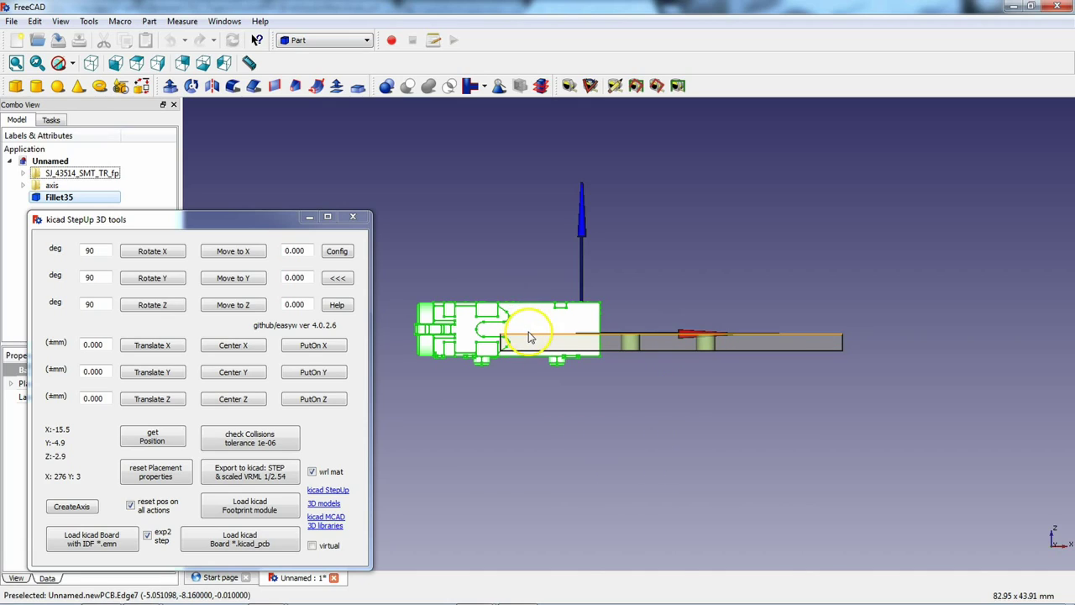
Raise the Fillet35 jack twice by 1 mm and twice by 0.1 mm, reaching Z -0.7
scroll(533, 343, "up", 2)
scroll(534, 345, "up", 4)
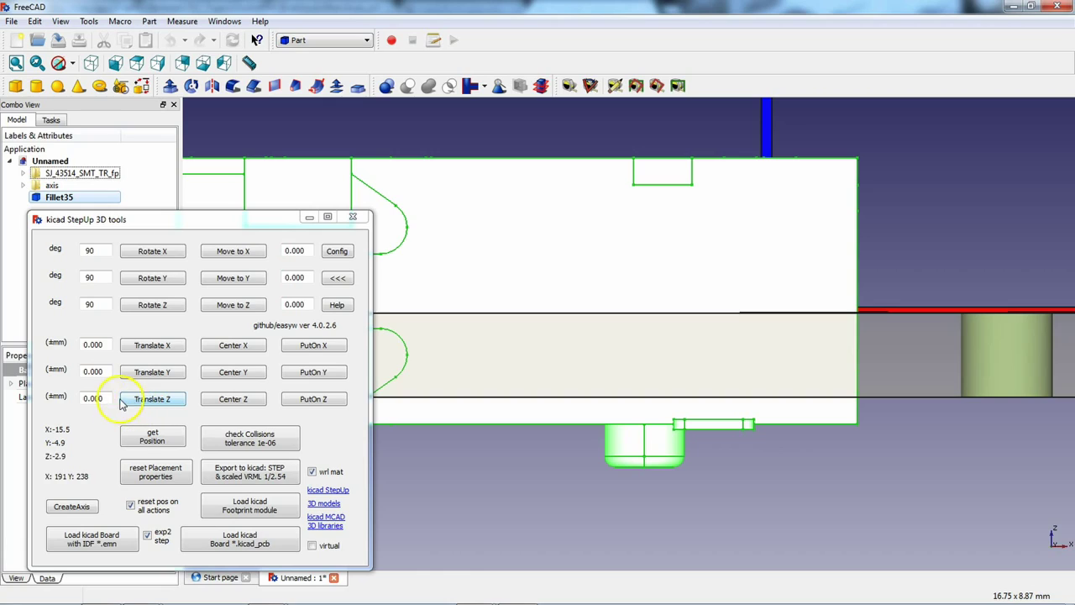
left_click_drag(106, 397, 81, 399)
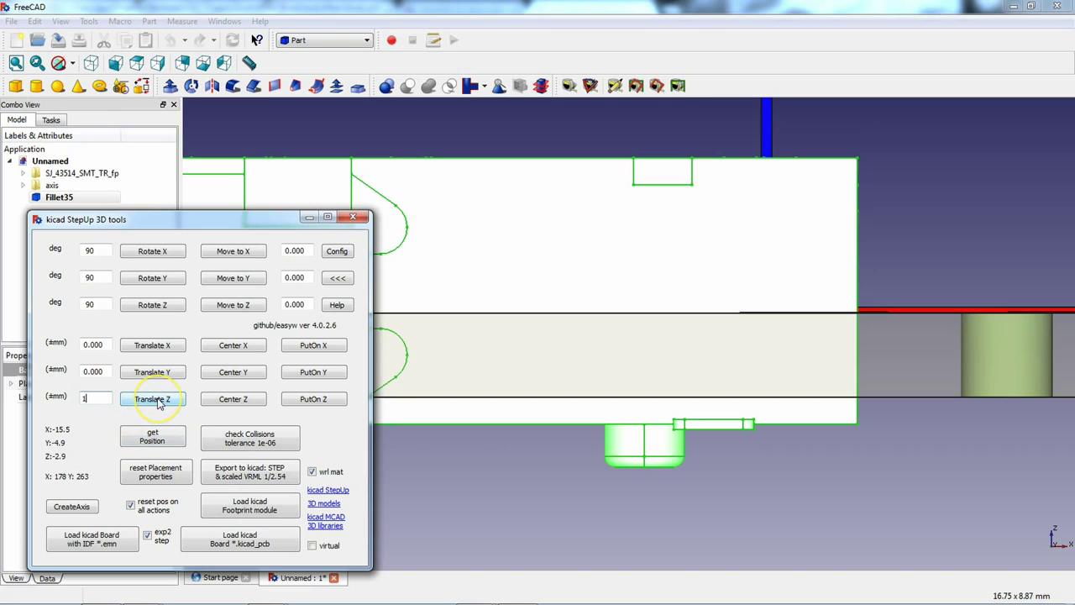
left_click(158, 401)
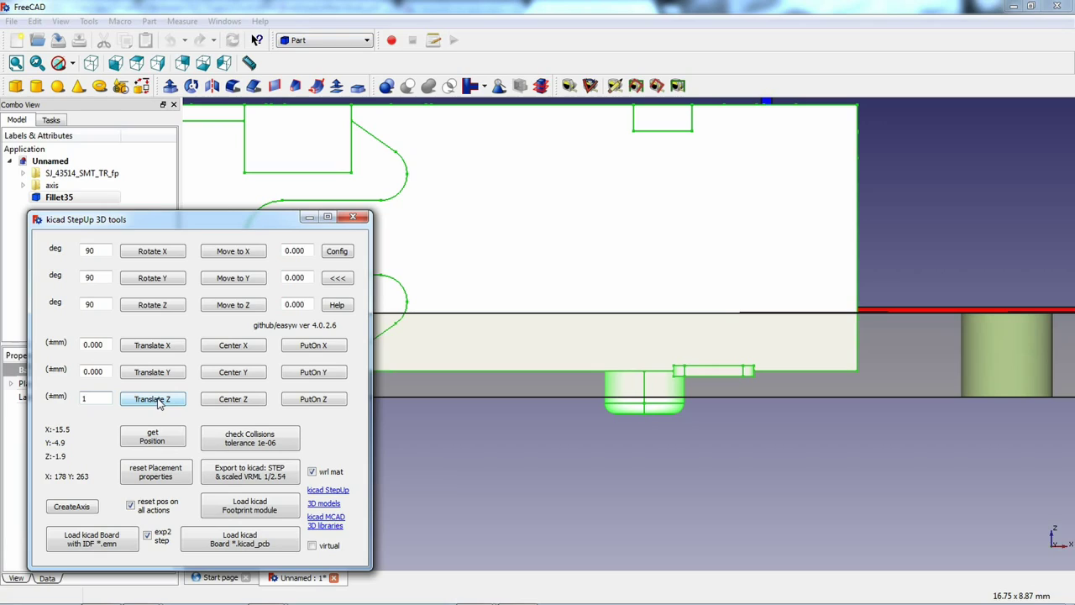
left_click(158, 401)
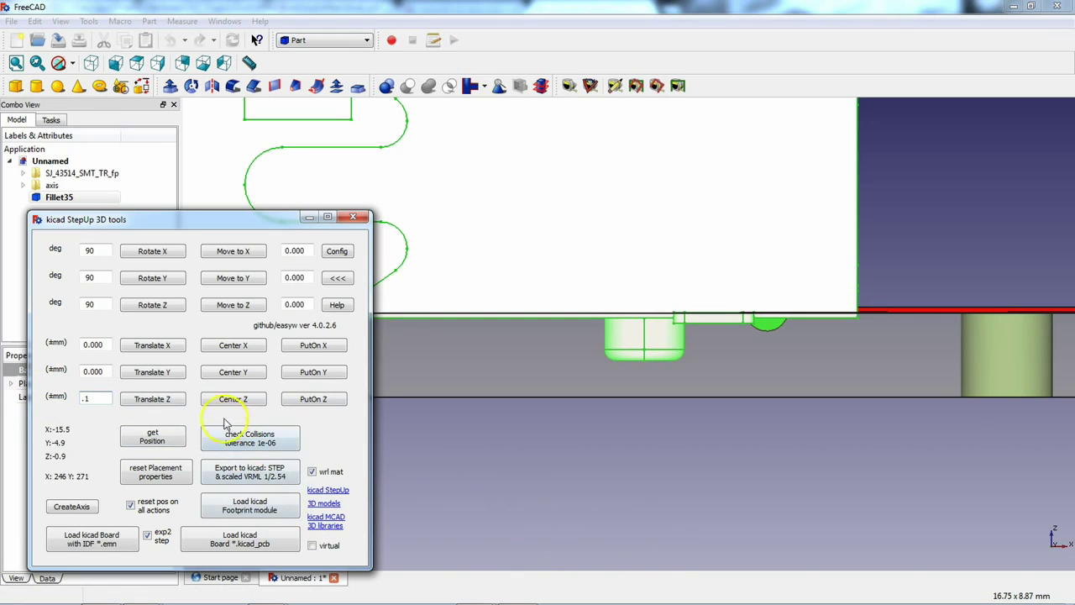
left_click(154, 400)
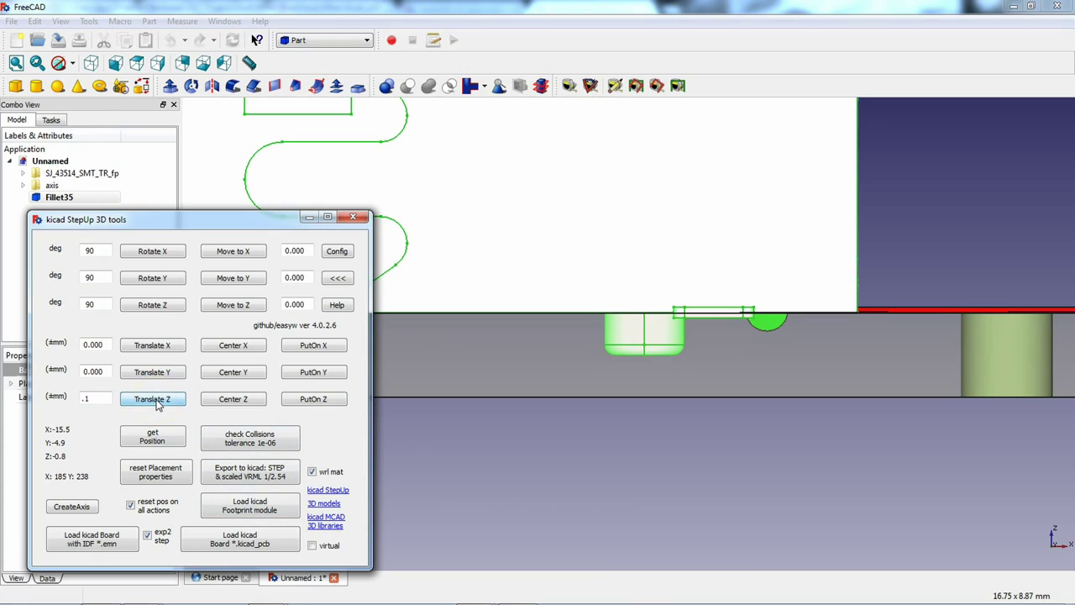
left_click(156, 403)
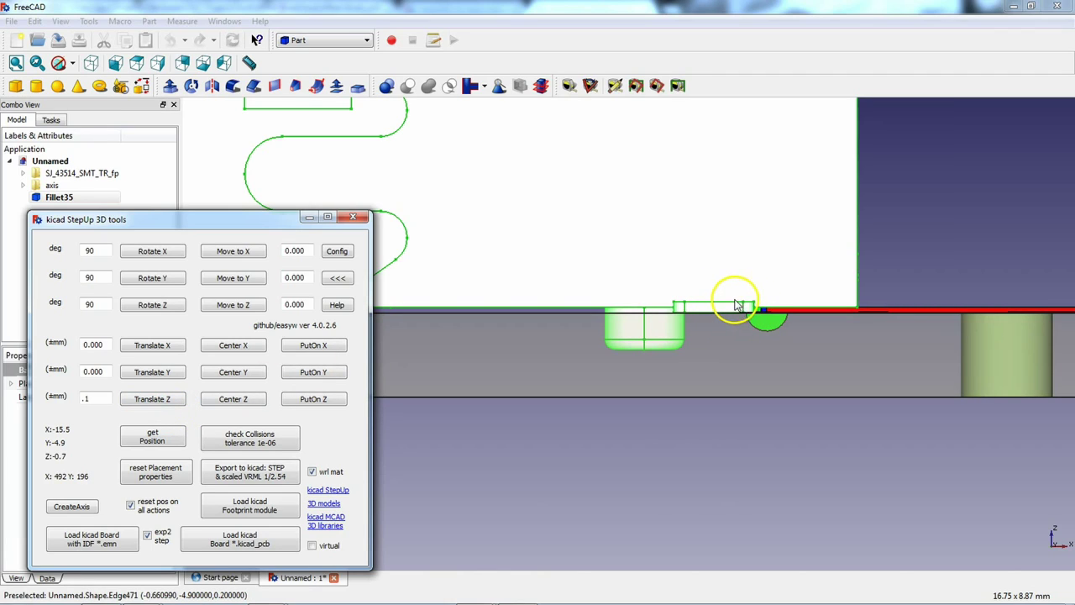
middle_click_drag(666, 288, 713, 456)
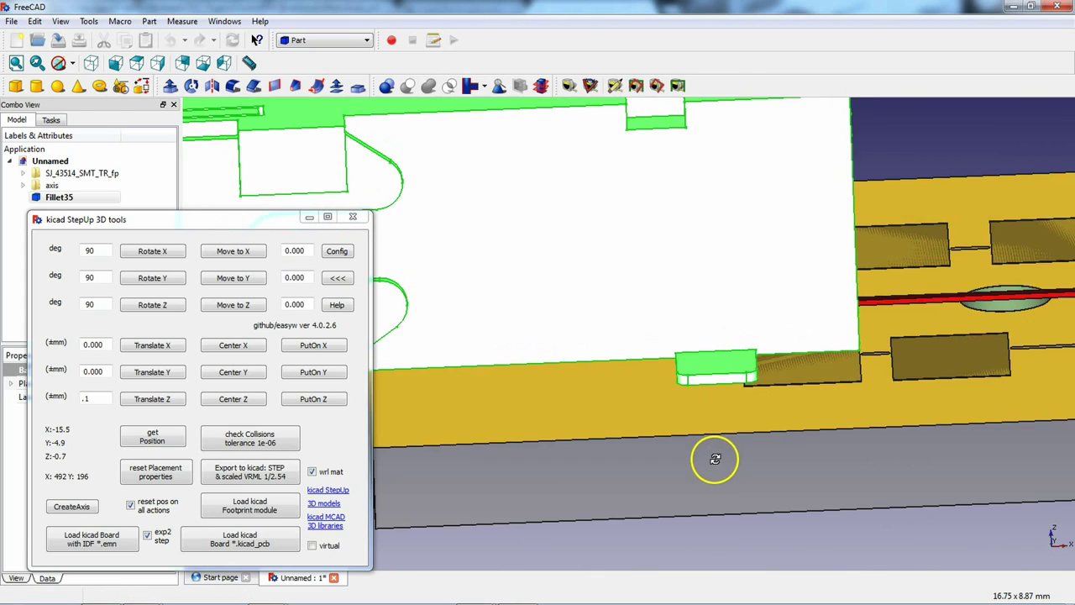
scroll(625, 311, "down", 6)
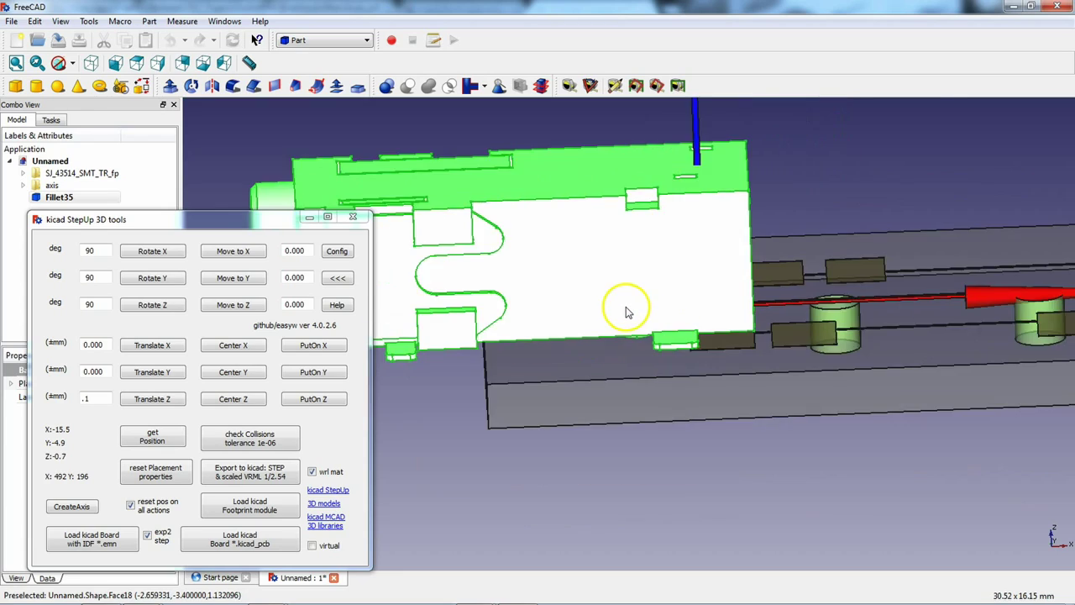
middle_click_drag(621, 312, 640, 412)
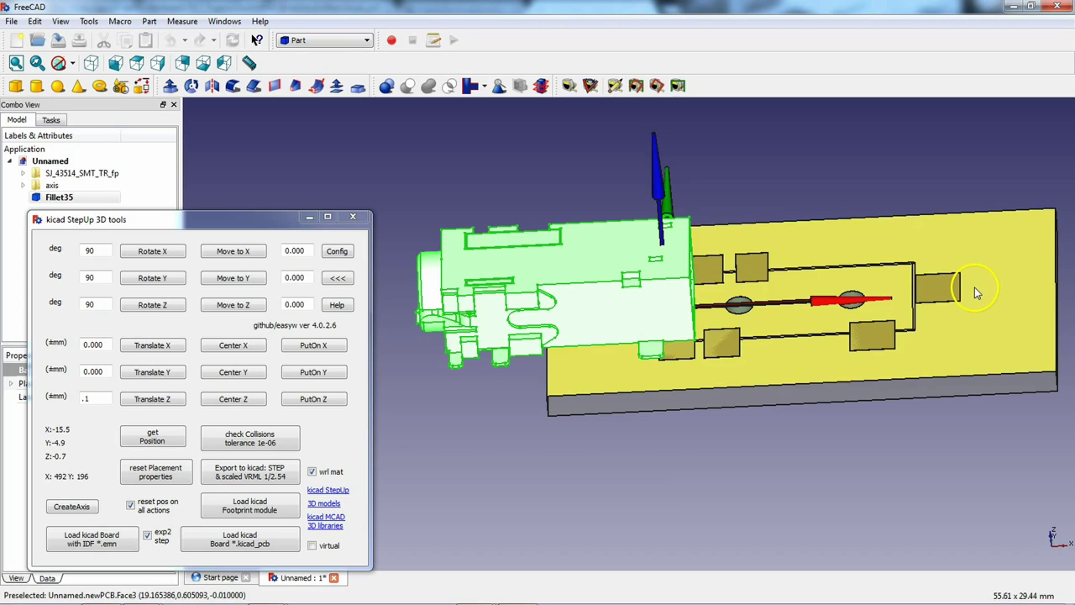
middle_click_drag(720, 343, 709, 428)
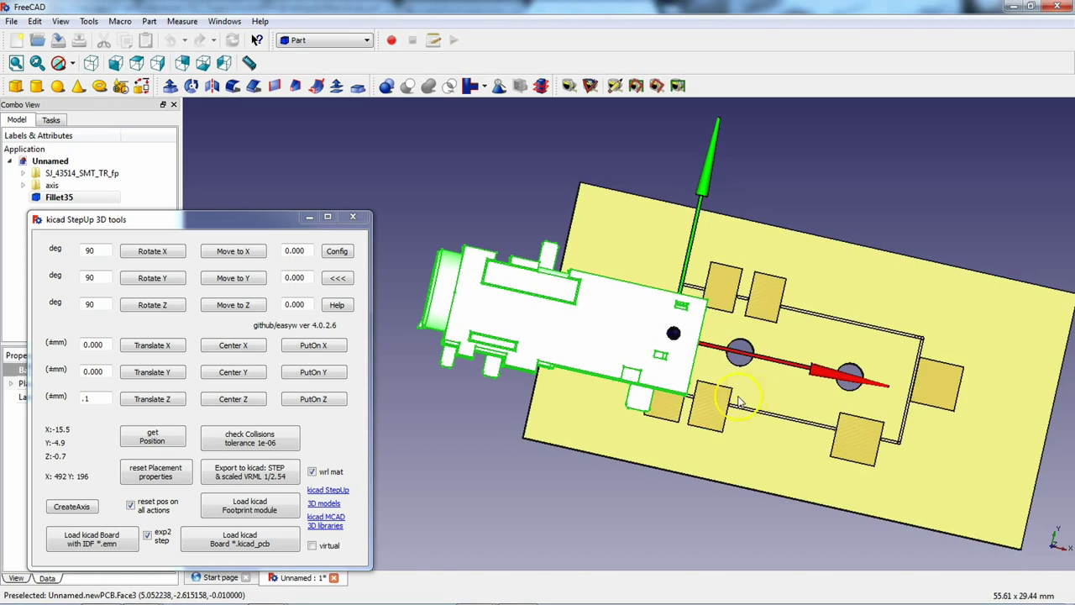
left_click(117, 67)
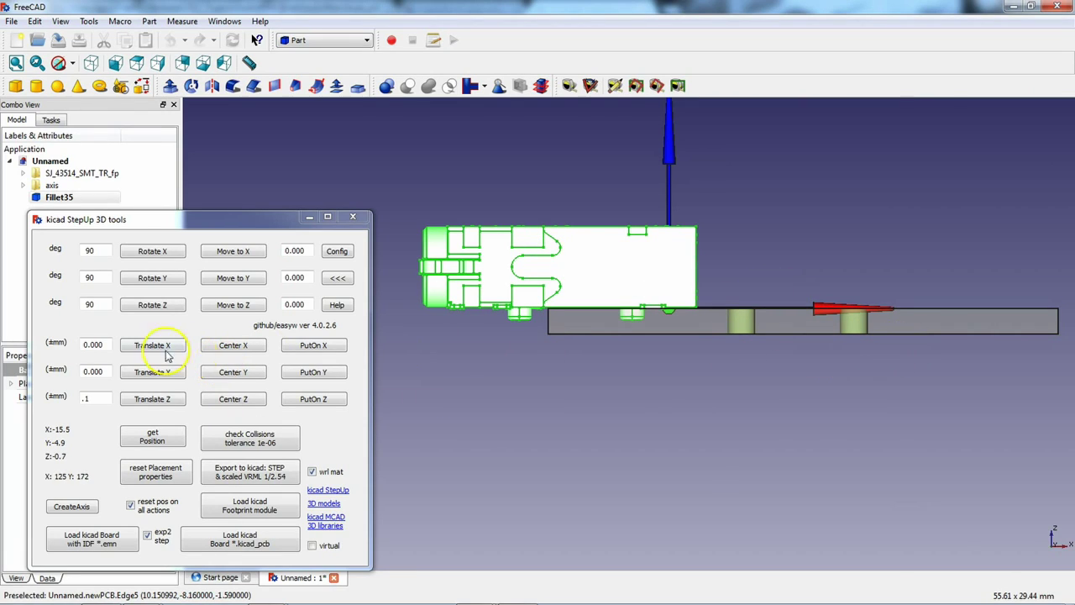
Set the X step to 1 and shift the jack fourteen times to X -1.5
double_click(93, 347)
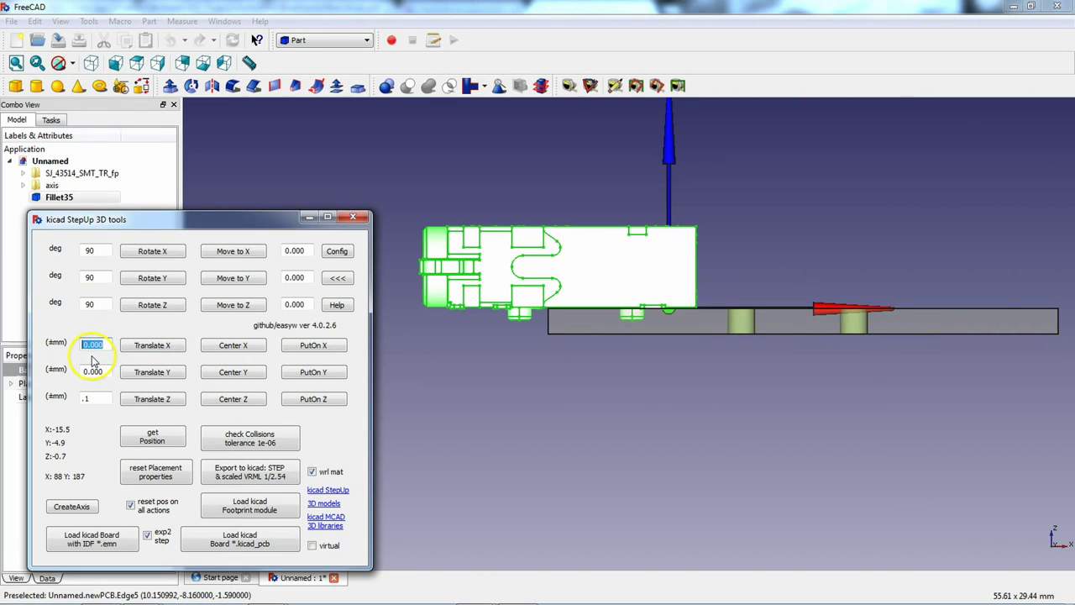
type("1")
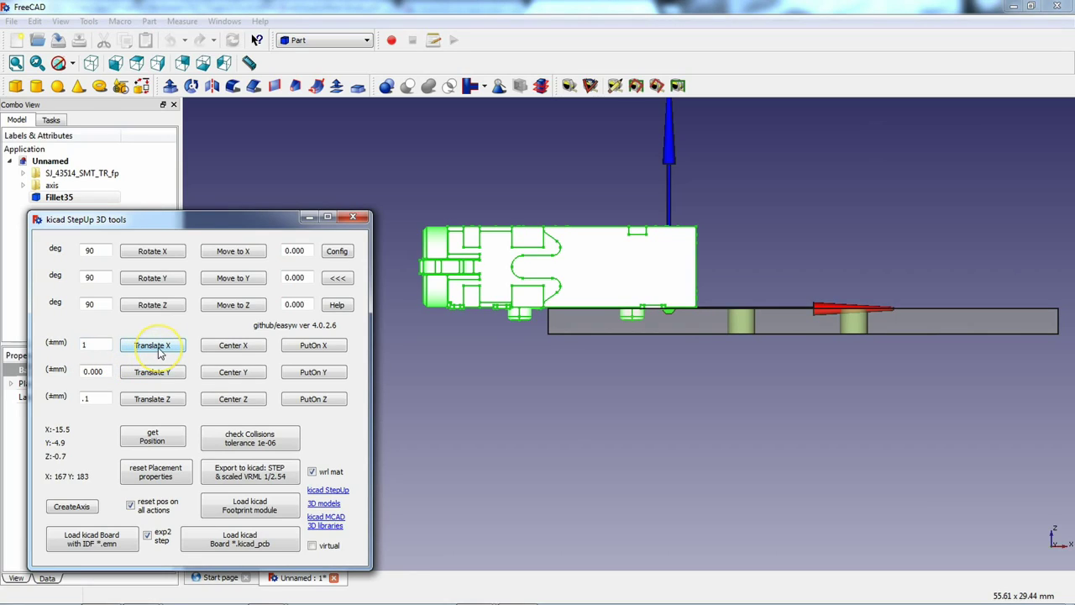
left_click(160, 352)
left_click(159, 353)
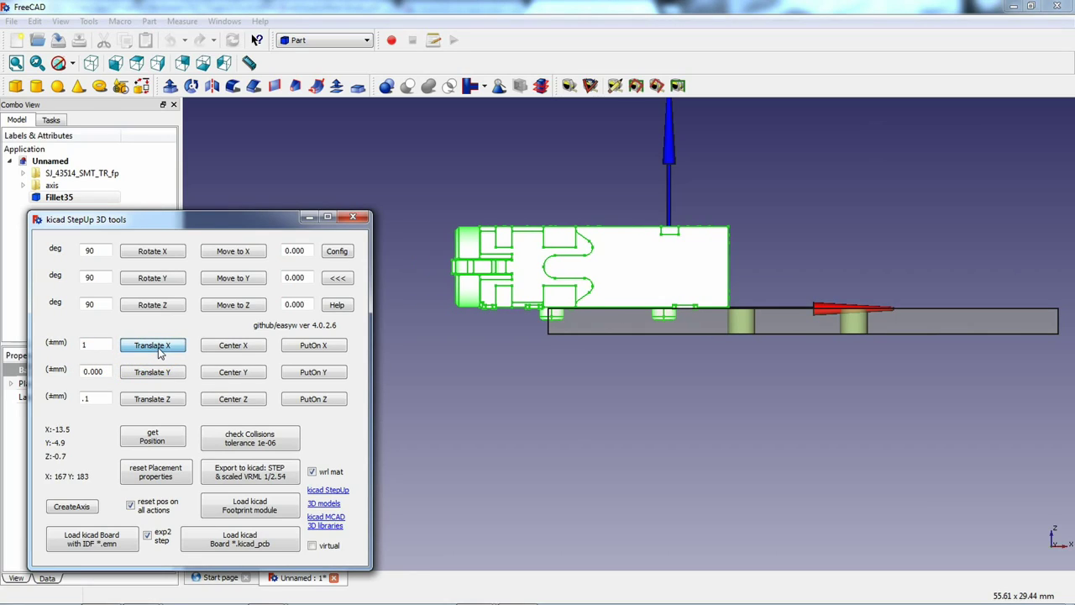
left_click(159, 352)
left_click(159, 353)
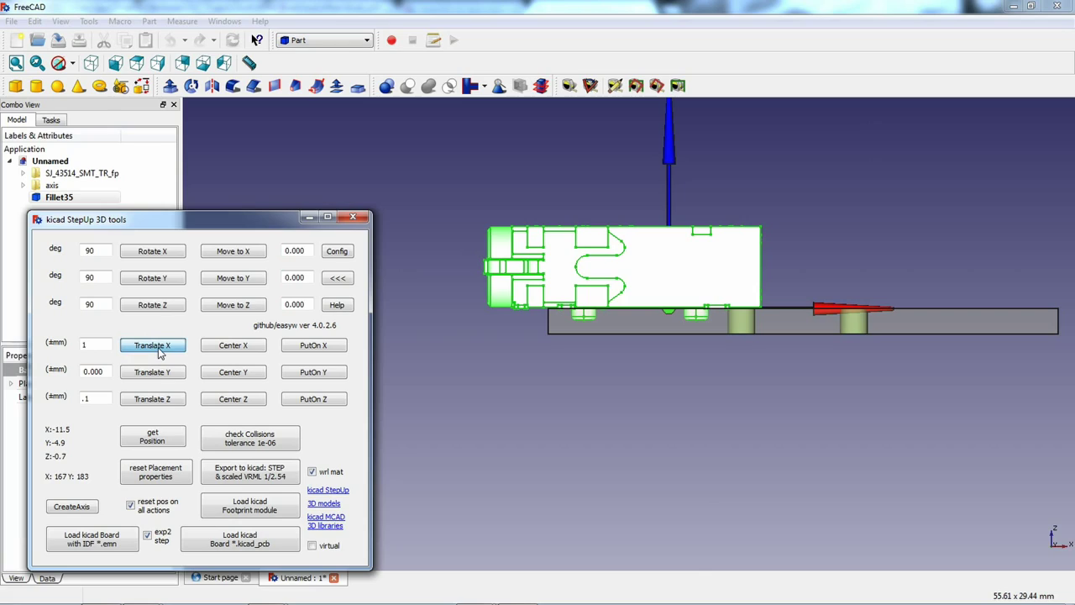
left_click(160, 353)
left_click(159, 352)
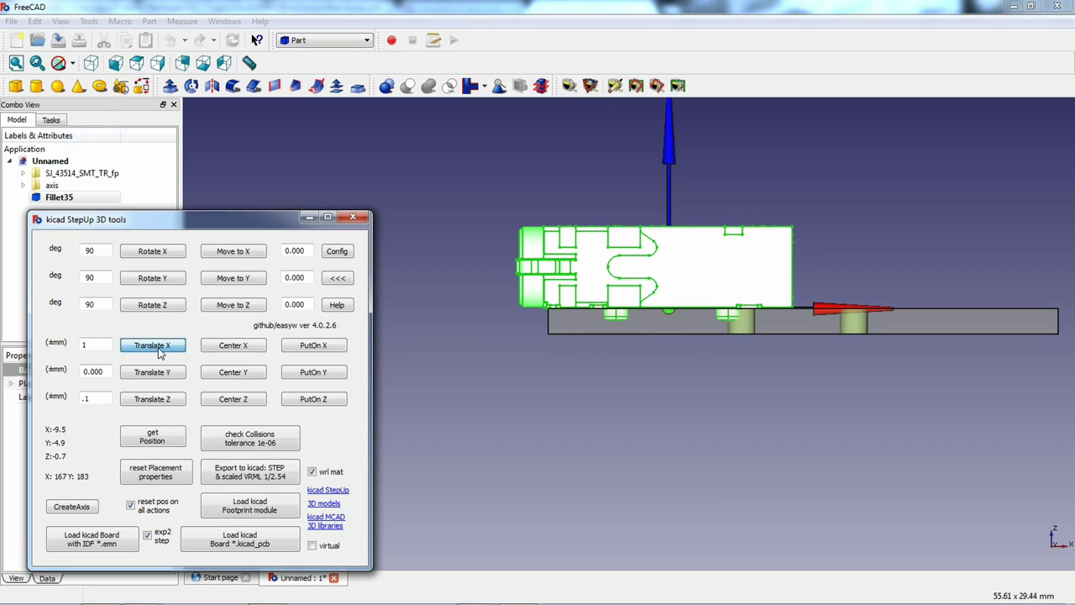
left_click(160, 353)
left_click(159, 353)
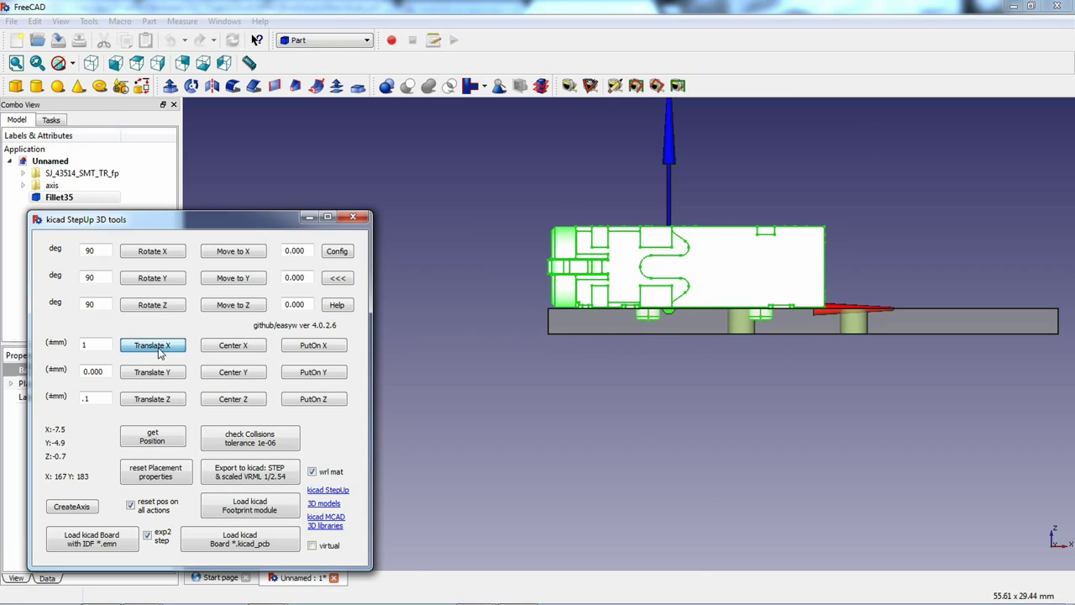
left_click(160, 352)
left_click(160, 353)
left_click(159, 353)
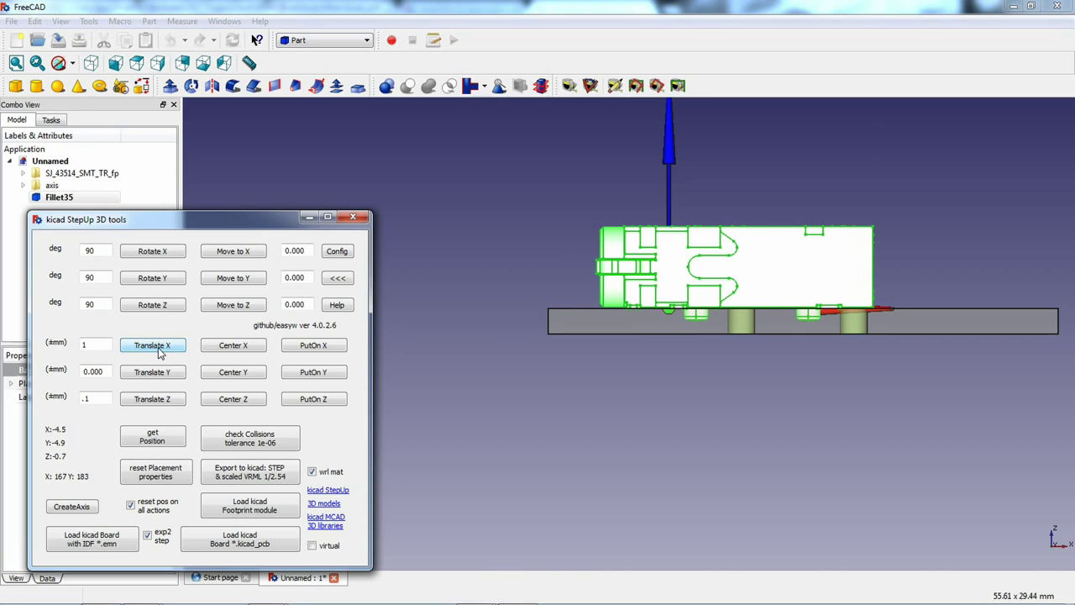
left_click(159, 353)
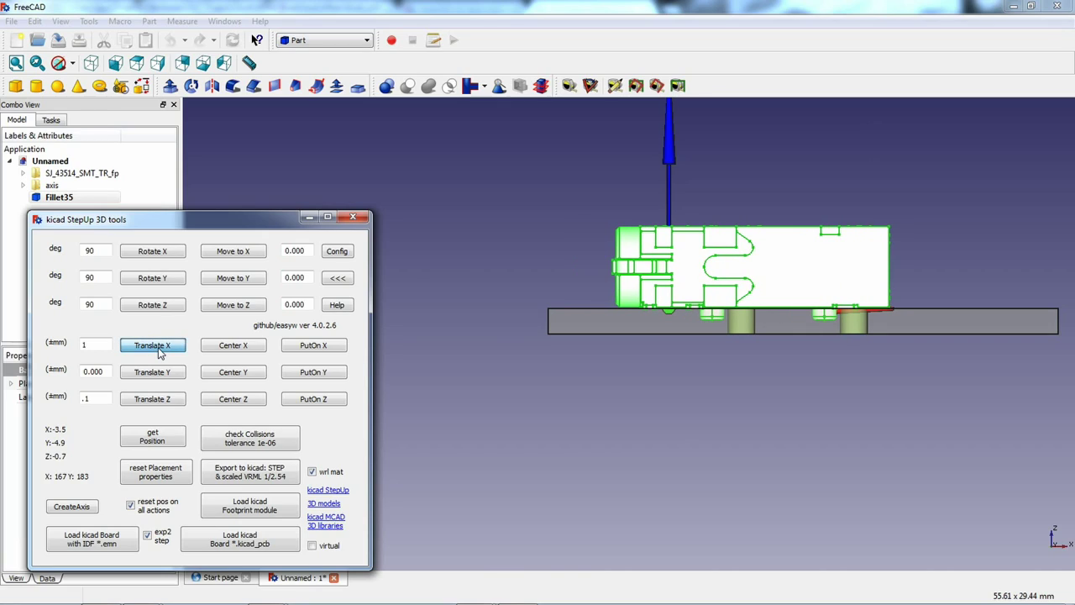
left_click(160, 353)
left_click(160, 353)
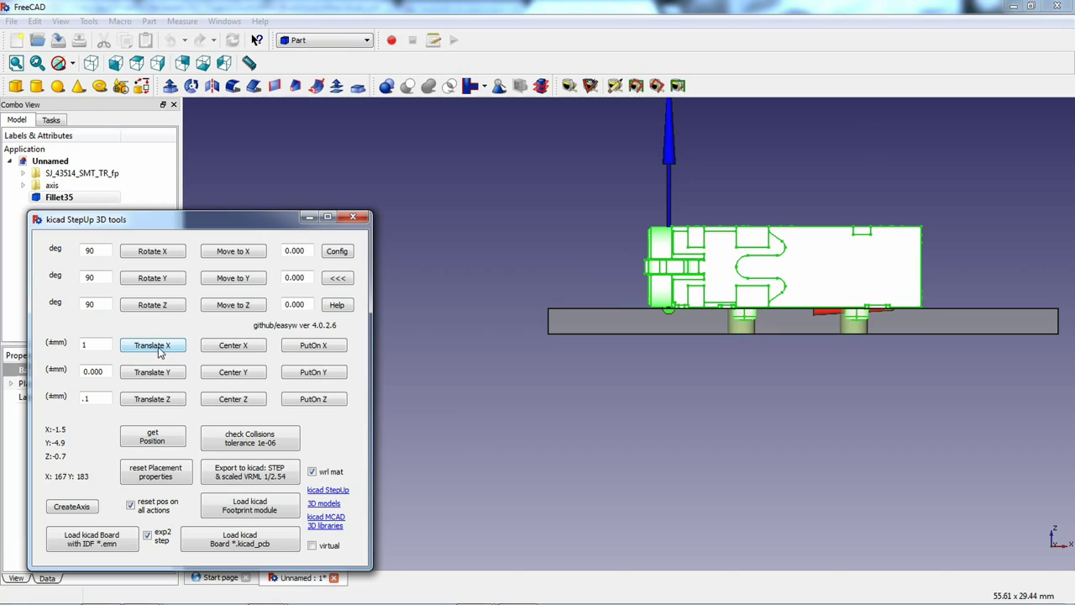
Nudge the jack in -0.05 mm X steps to X -1.7 and check it from an angle
scroll(827, 333, "up", 5)
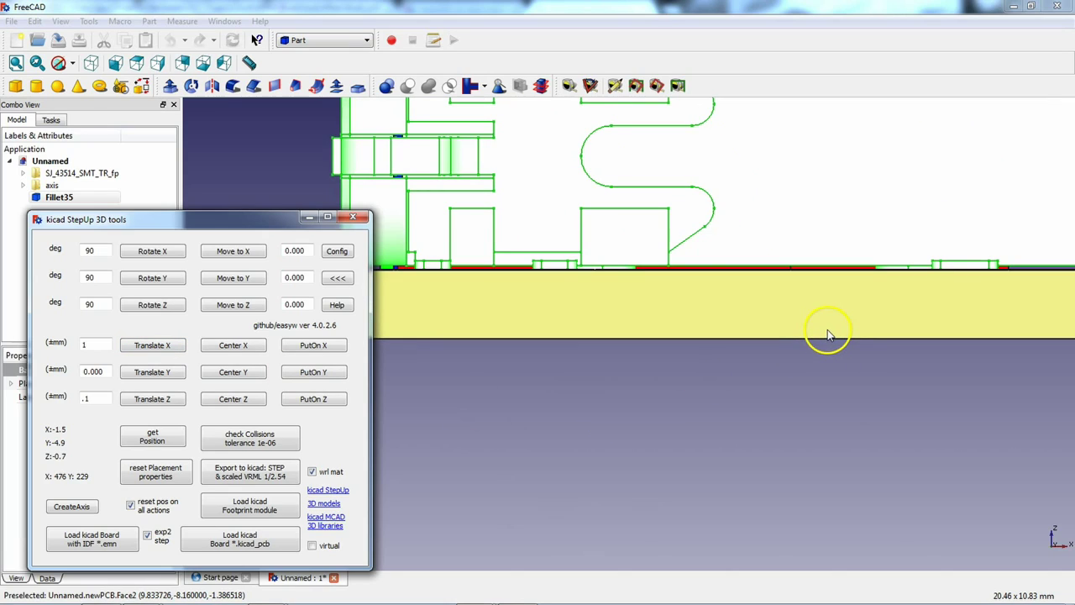
scroll(809, 333, "up", 2)
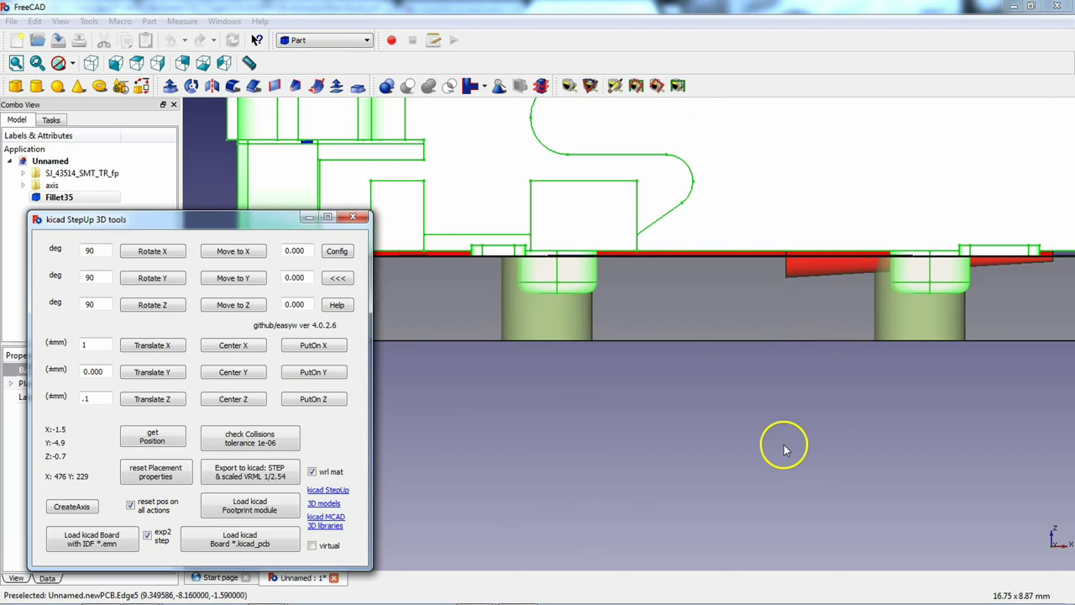
left_click_drag(95, 346, 67, 344)
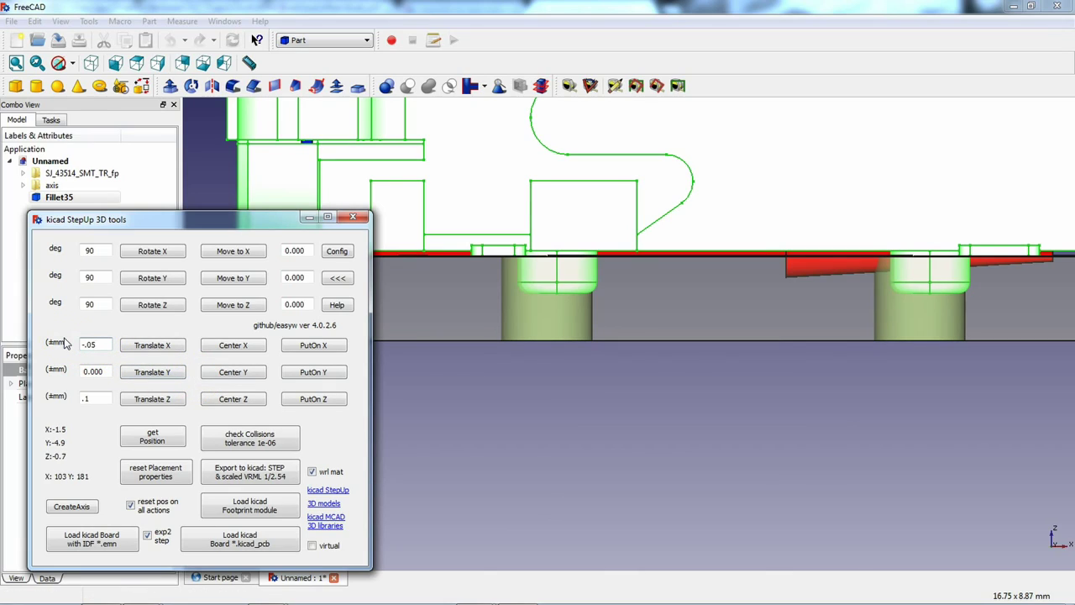
type("-.05")
left_click(168, 345)
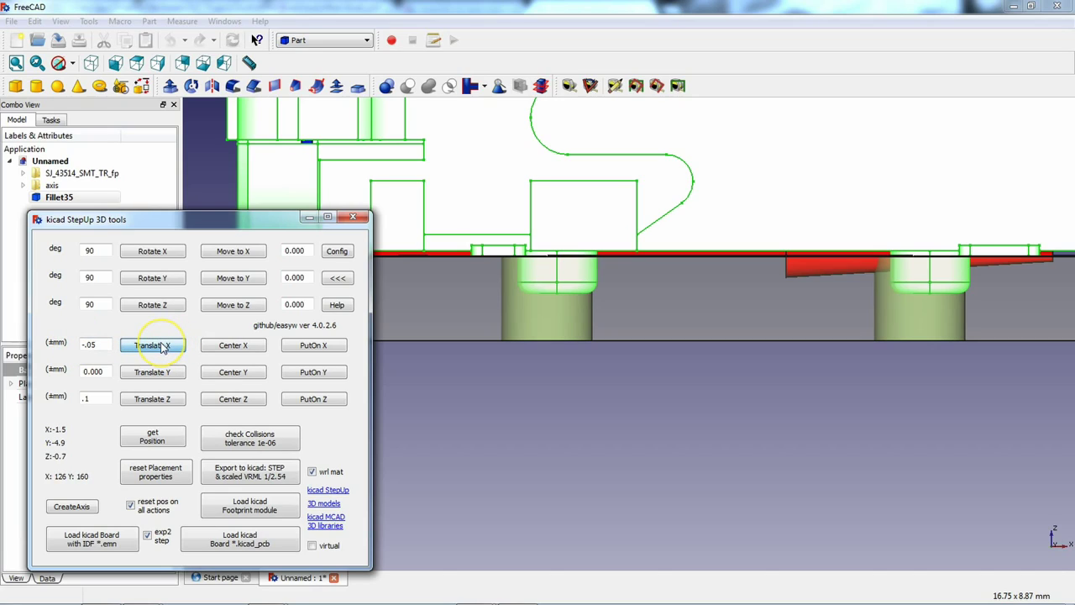
left_click(164, 348)
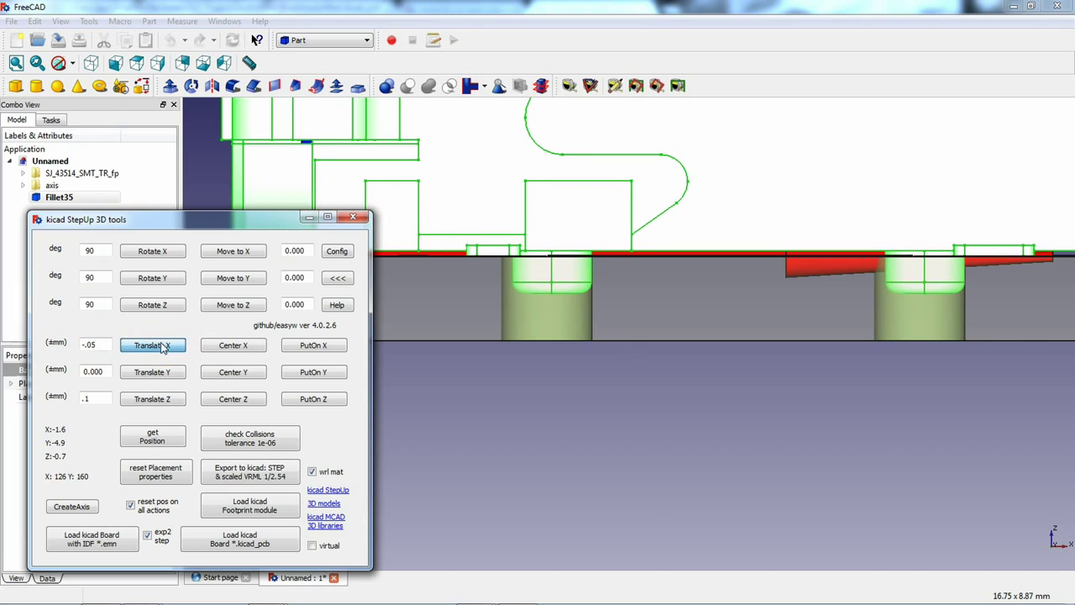
left_click(164, 348)
left_click(164, 348)
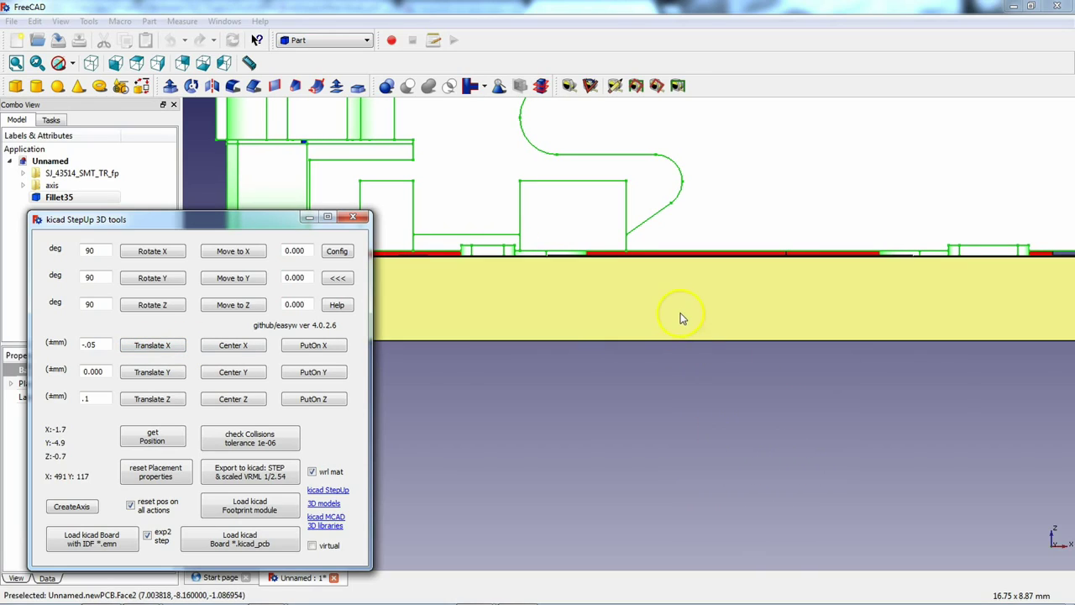
scroll(681, 316, "down", 3)
middle_click_drag(679, 315, 336, 197)
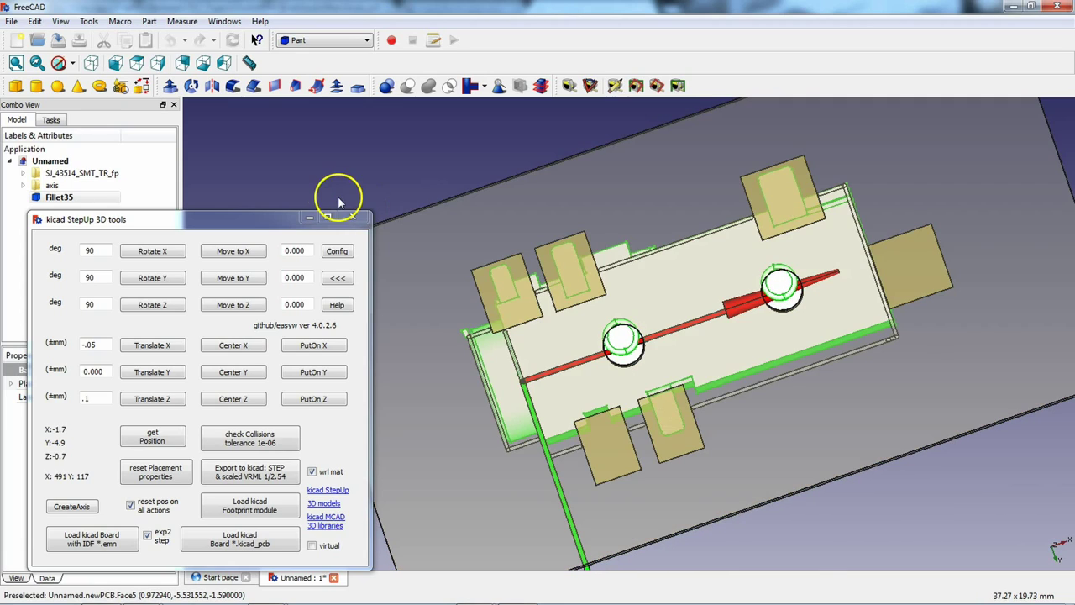
From the bottom view, nudge the jack in 0.05 mm Y steps until it reaches Y -4.5
left_click(203, 63)
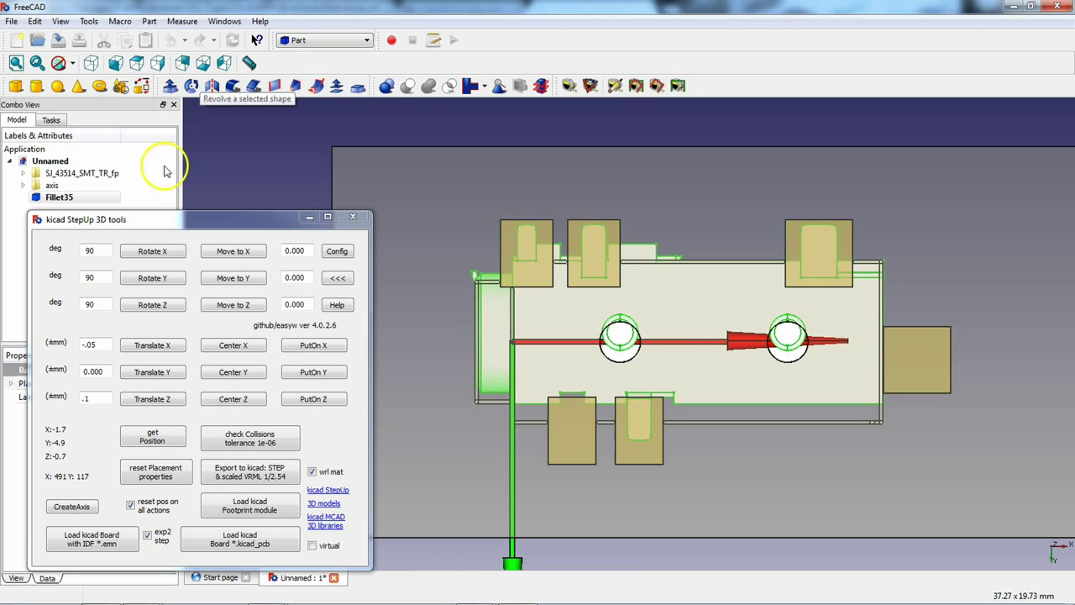
double_click(94, 371)
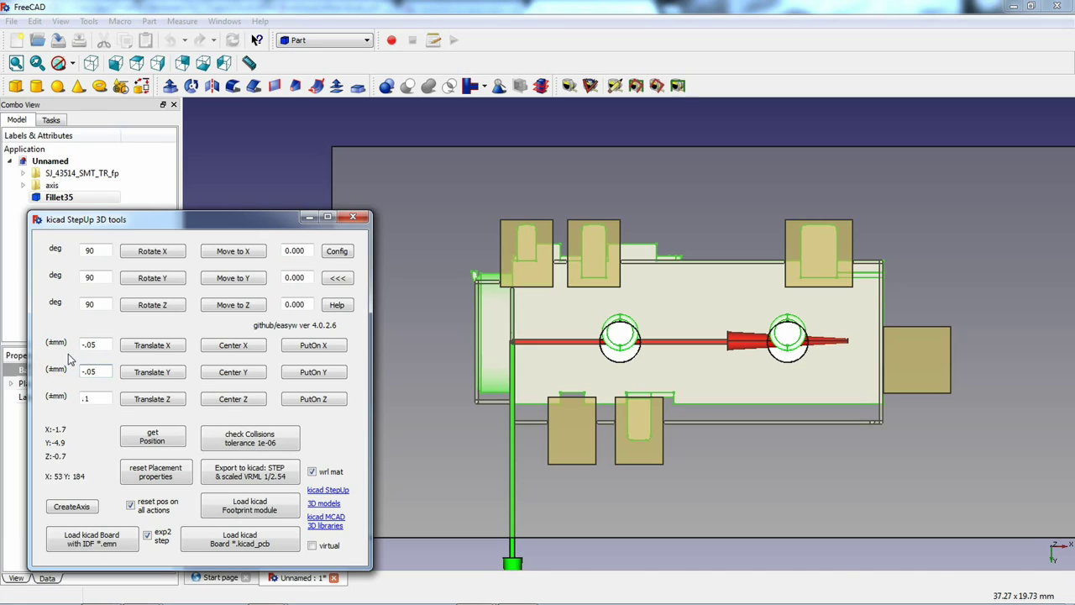
left_click(168, 376)
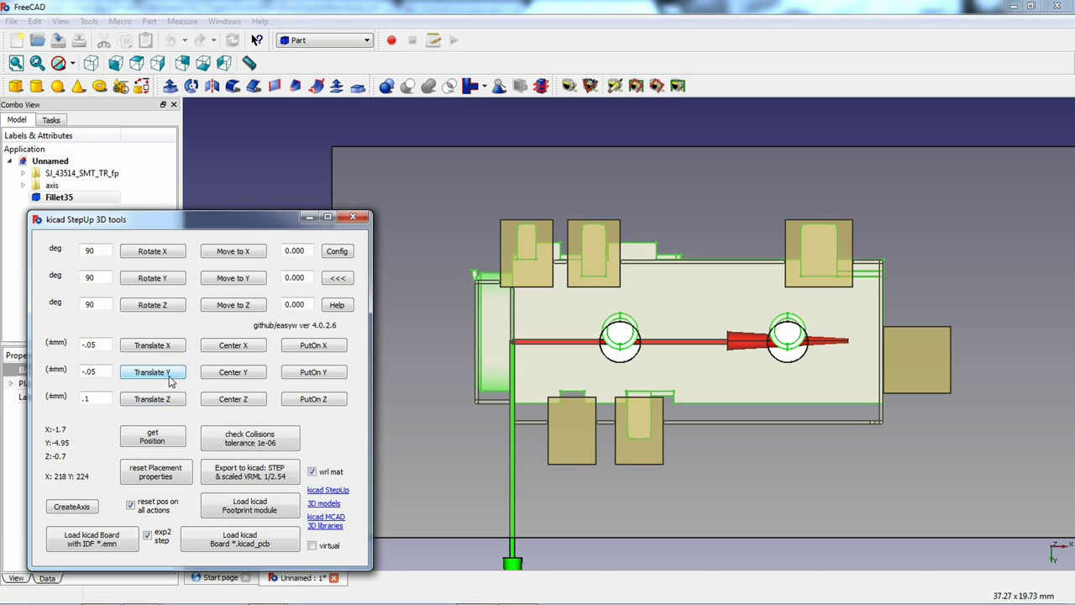
left_click(97, 354)
left_click(165, 380)
left_click(166, 379)
left_click(165, 379)
left_click(166, 379)
left_click(166, 379)
left_click(166, 380)
left_click(166, 380)
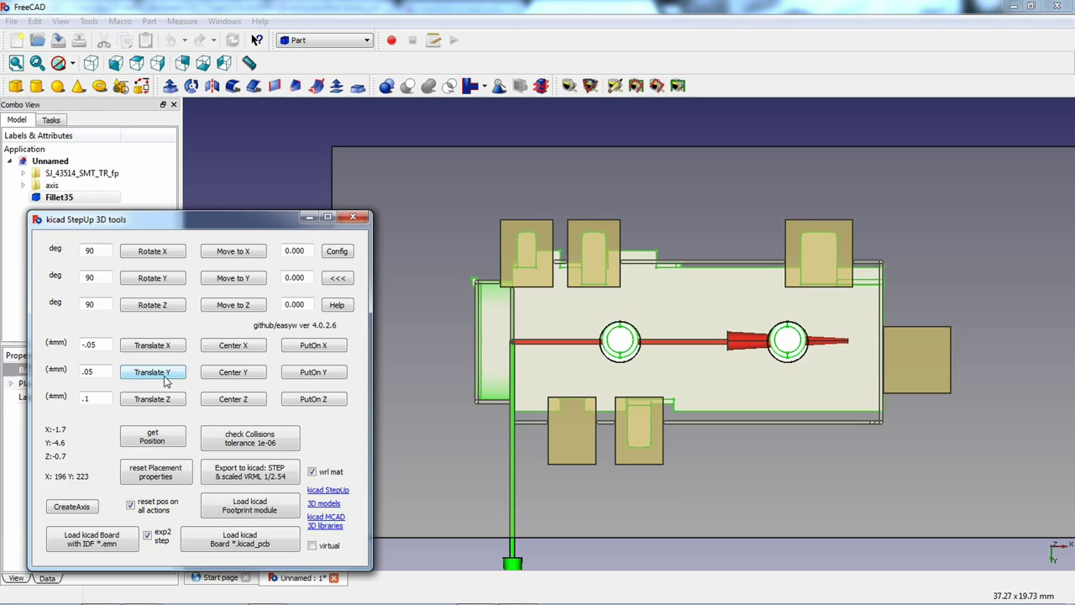
left_click(165, 379)
left_click(166, 379)
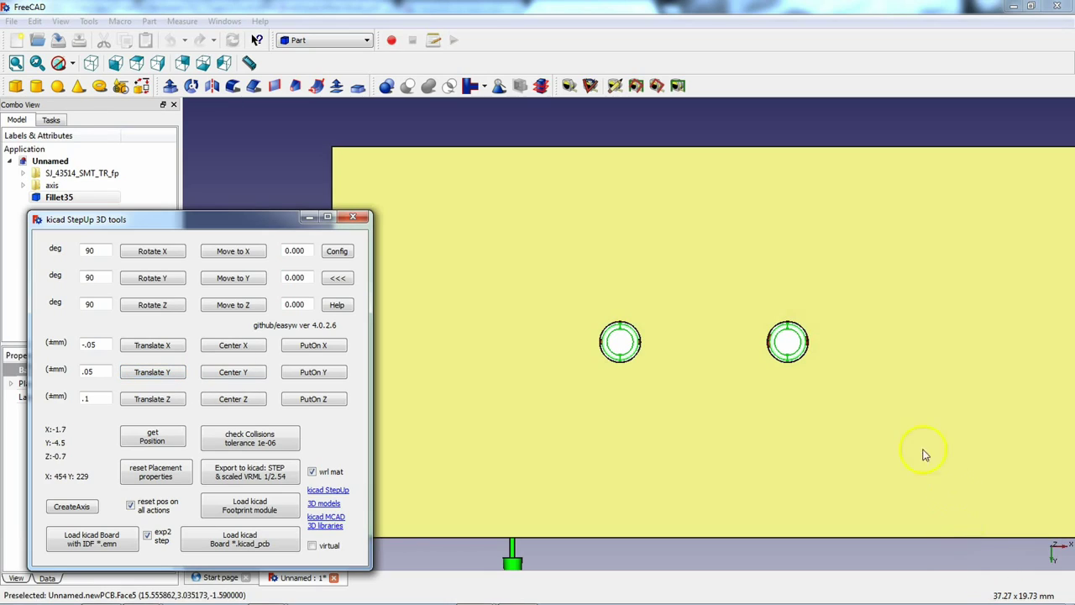
Orbit to inspect the seated jack, then select Fillet35 in the Model tree
middle_click_drag(743, 304, 595, 283)
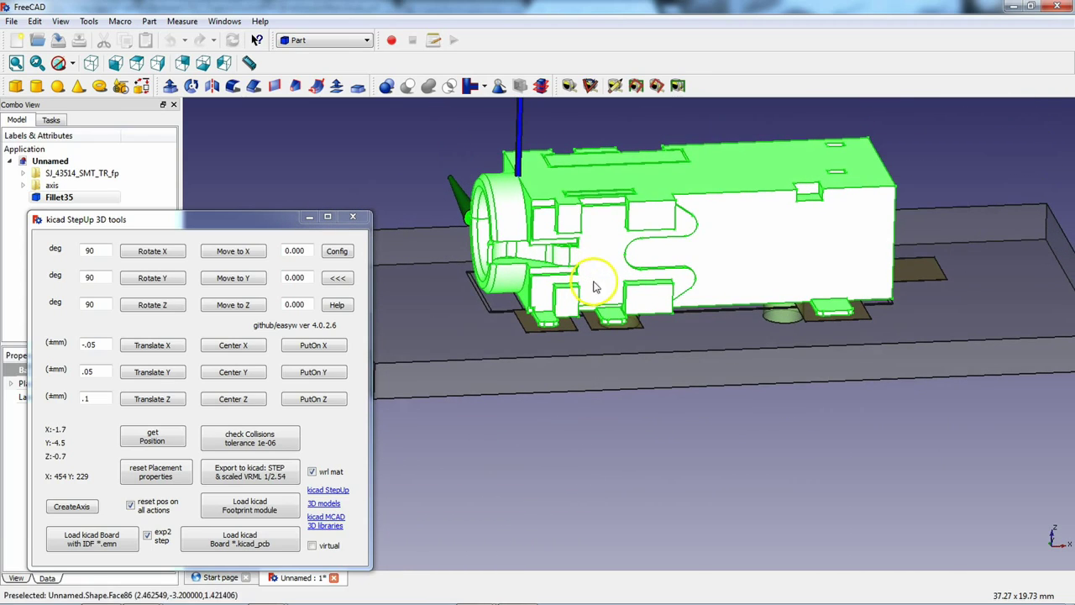
left_click(48, 196)
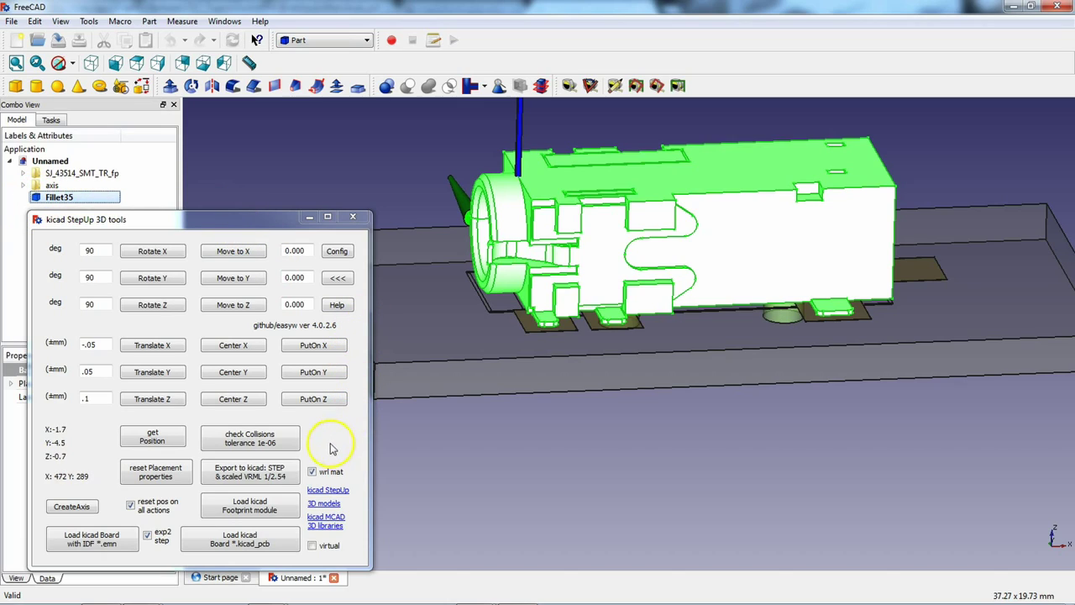
Export Fillet35 to STEP and scaled VRML with default mesh deviation, 0.5 crease angle and material
left_click(263, 476)
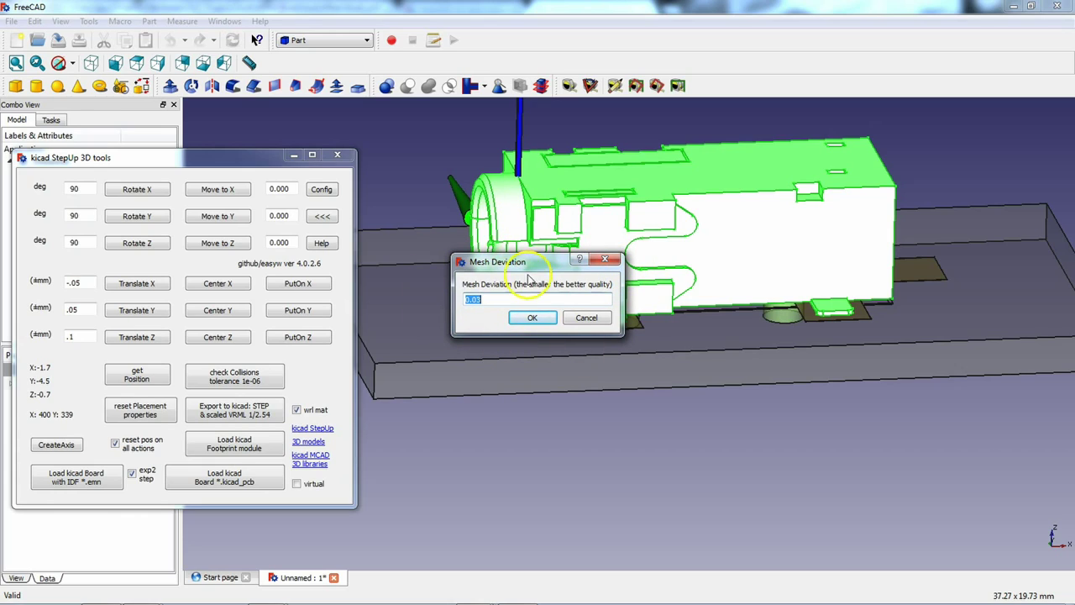
left_click(515, 317)
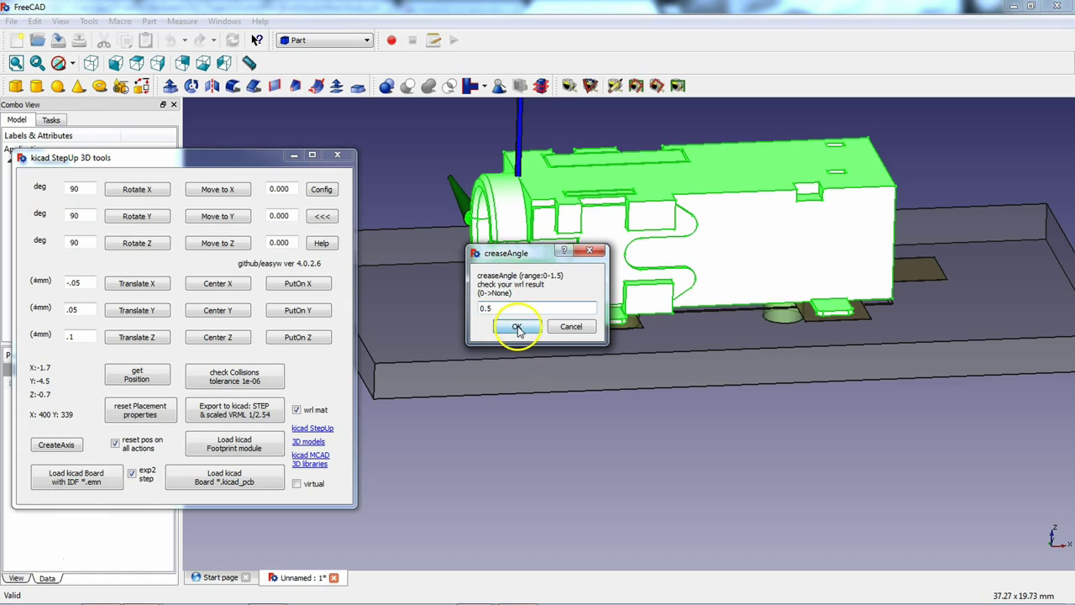
left_click(517, 327)
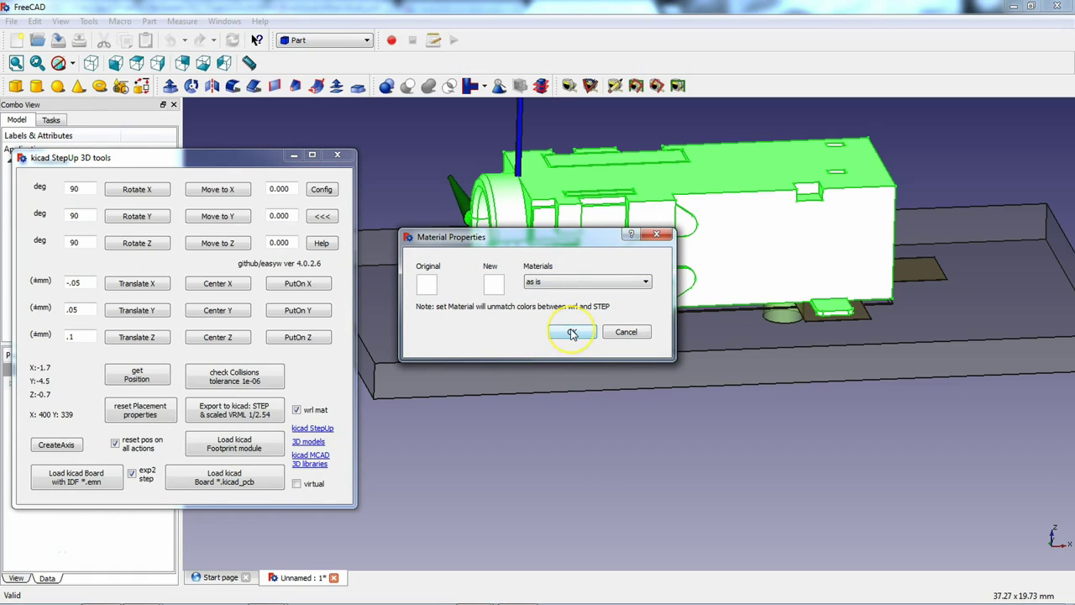
left_click(571, 333)
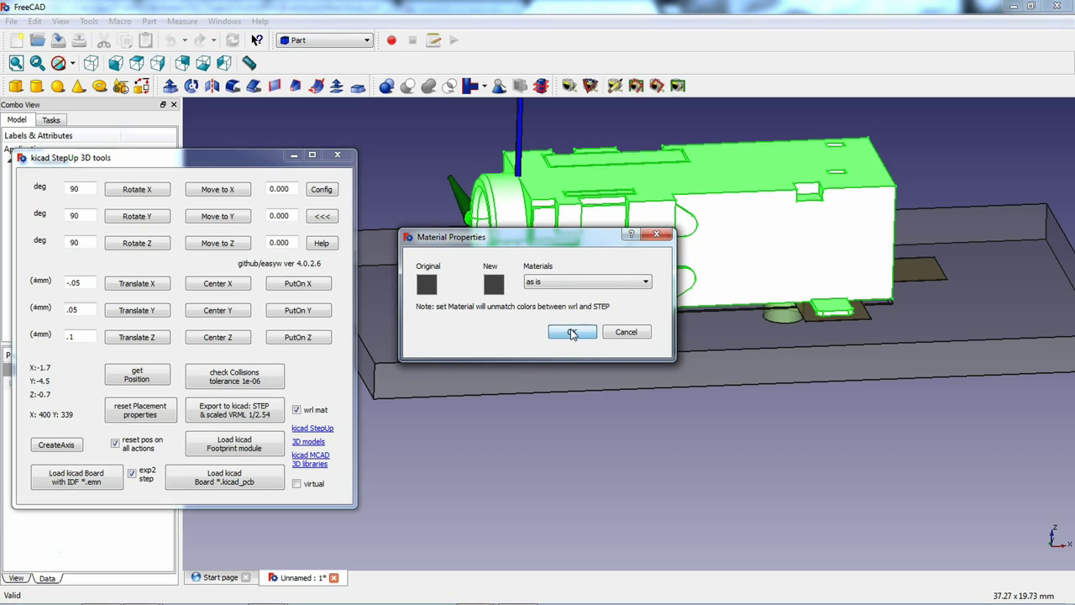
left_click(572, 332)
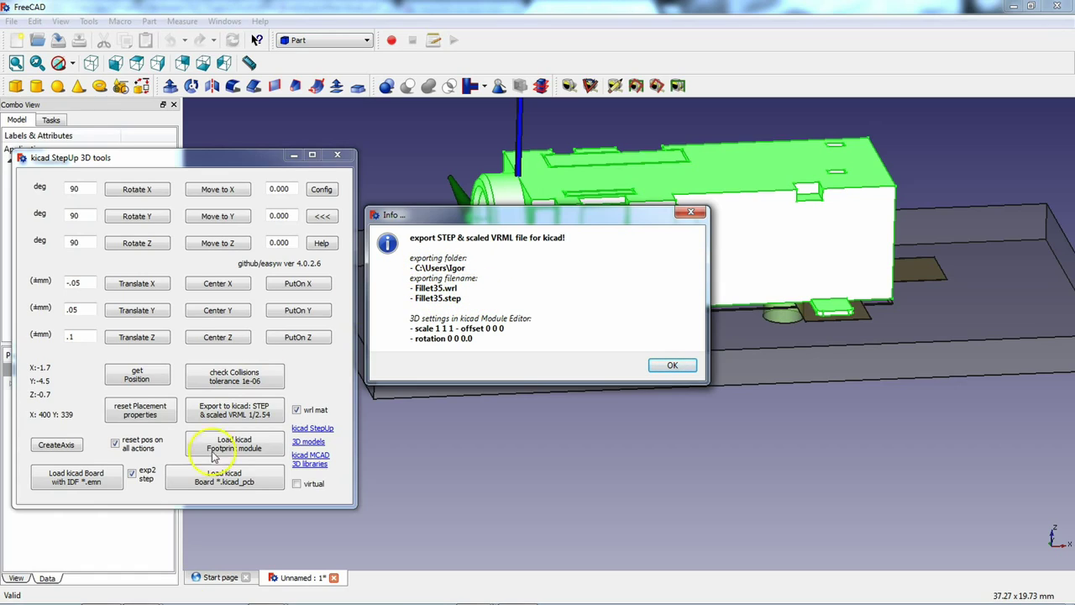
mouse_move(184, 596)
mouse_move(102, 594)
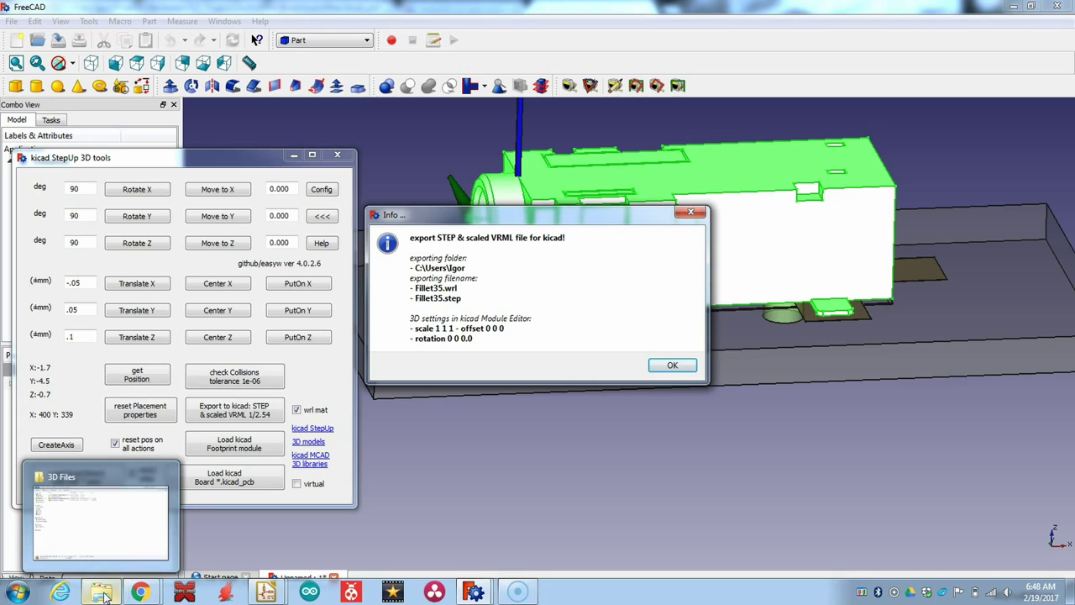
Dismiss FreeCAD's export report, hide the StepUp tools and minimize FreeCAD
left_click(103, 594)
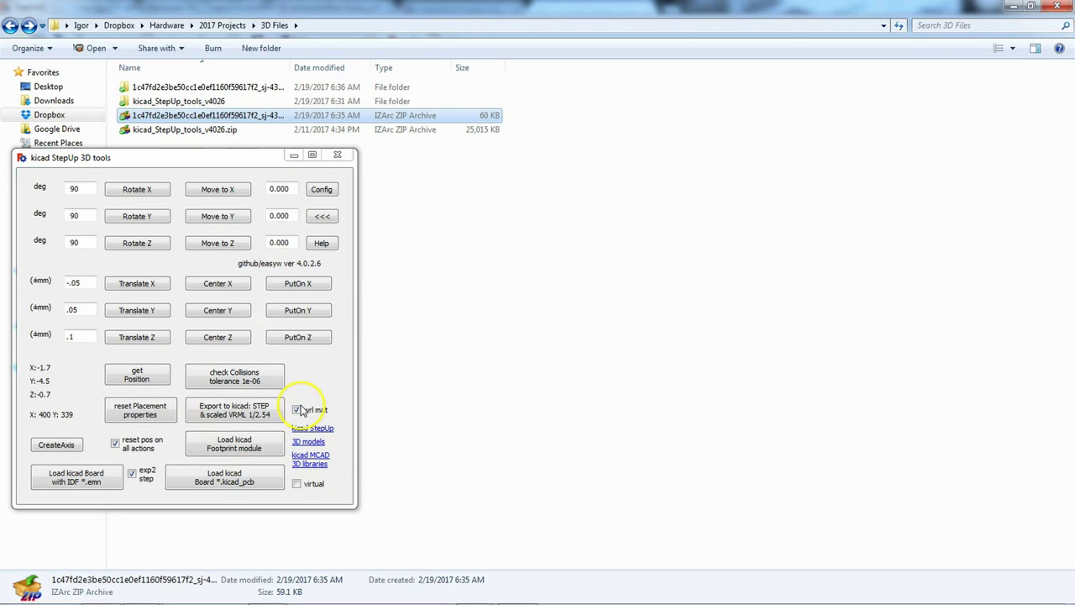
left_click(284, 156)
left_click(228, 596)
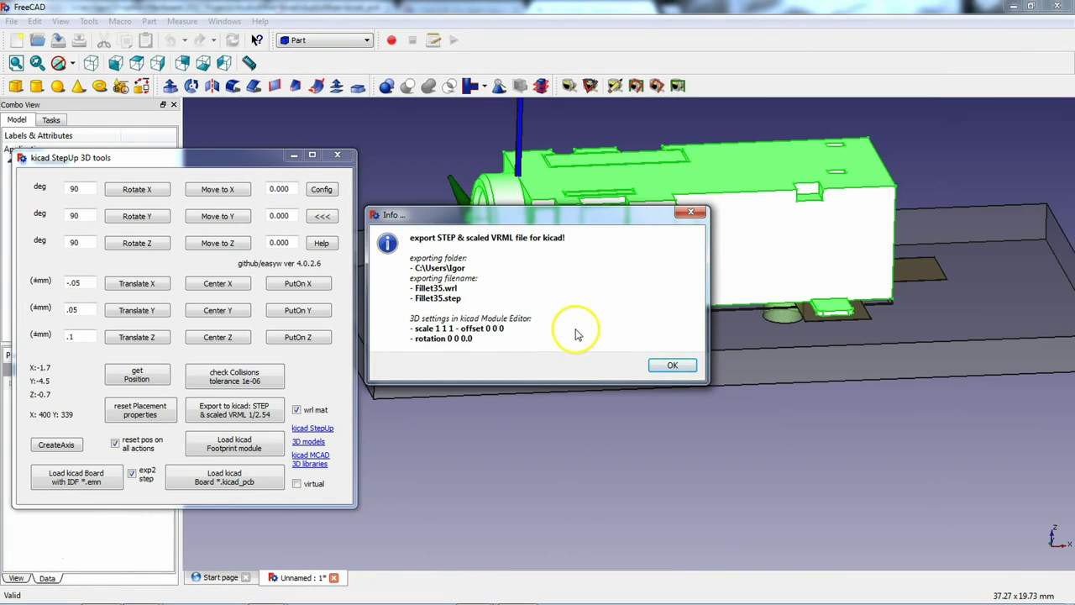
left_click(672, 367)
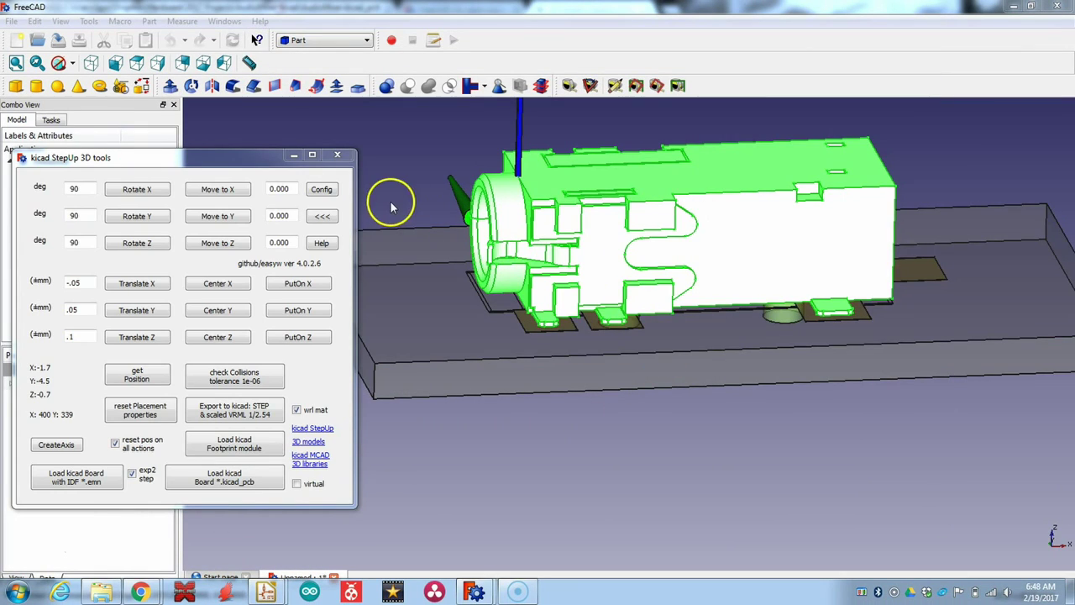
left_click(293, 159)
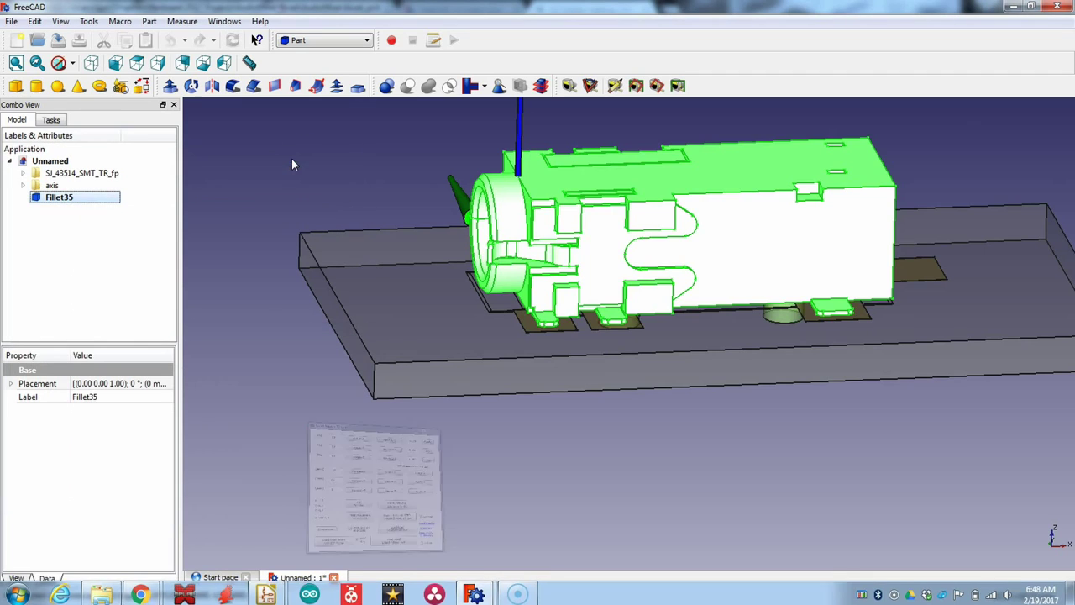
left_click(1012, 6)
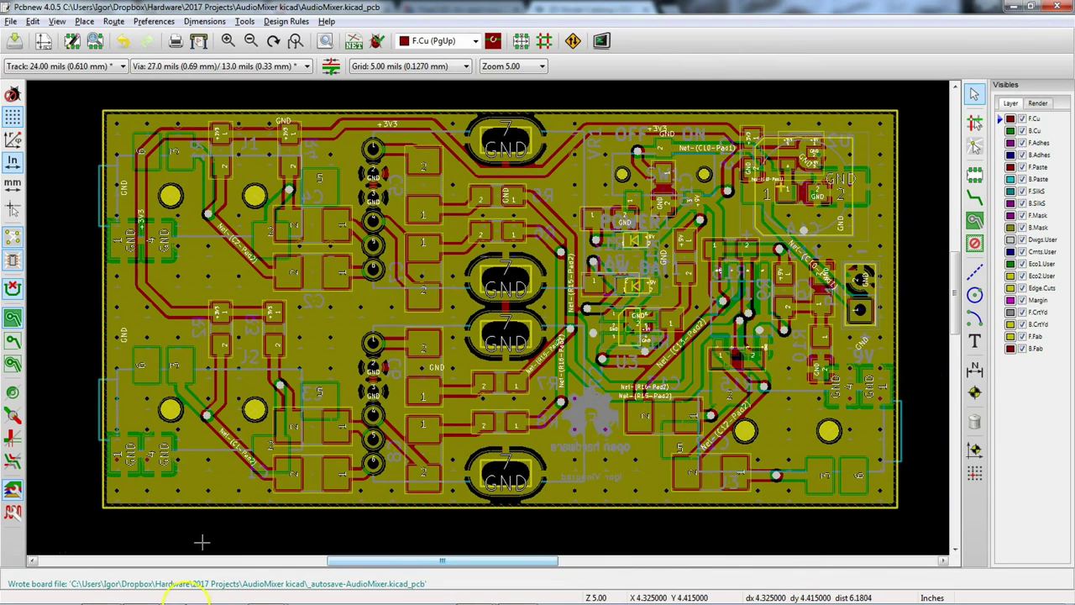
Bring the Explorer window back and go to the Windows (C:) drive
mouse_move(185, 592)
left_click(92, 592)
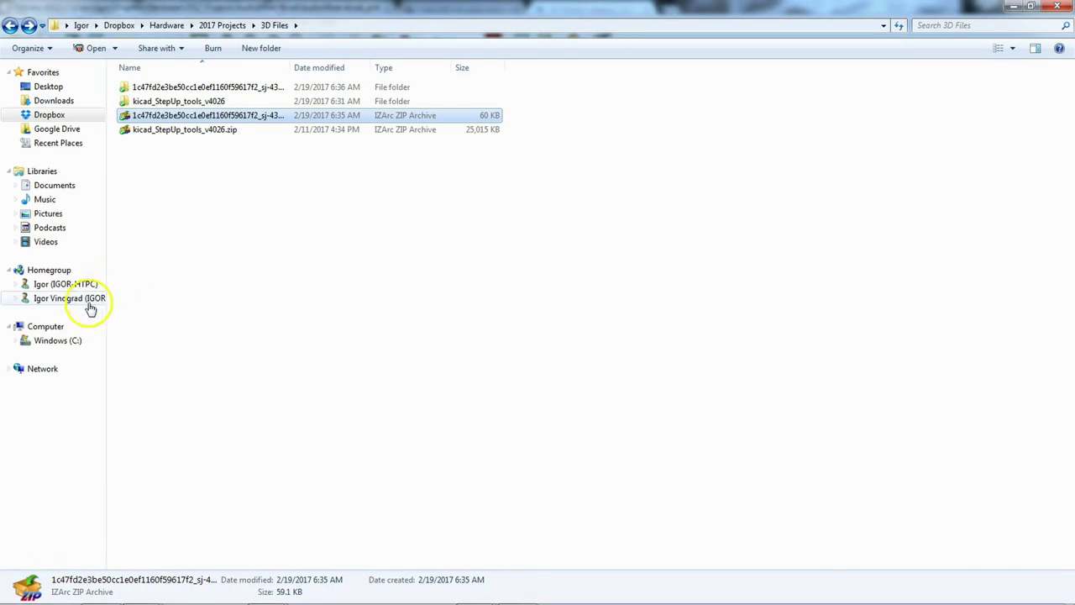
left_click(70, 341)
In the user's home folder under C:\Users, cut Fillet35.step and Fillet35.wrl, then go back to Users
double_click(173, 288)
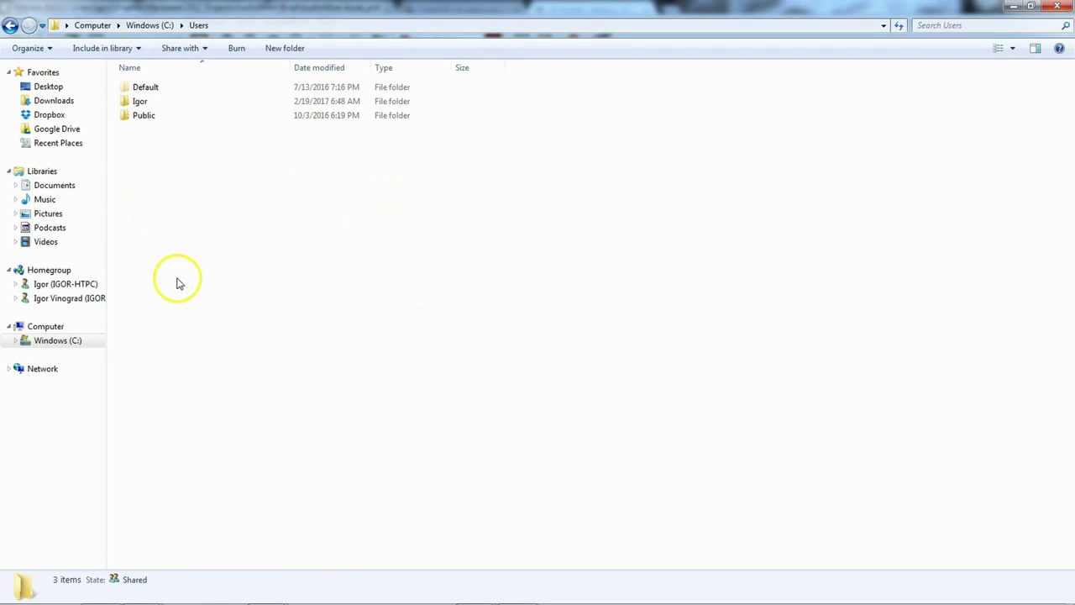
double_click(164, 102)
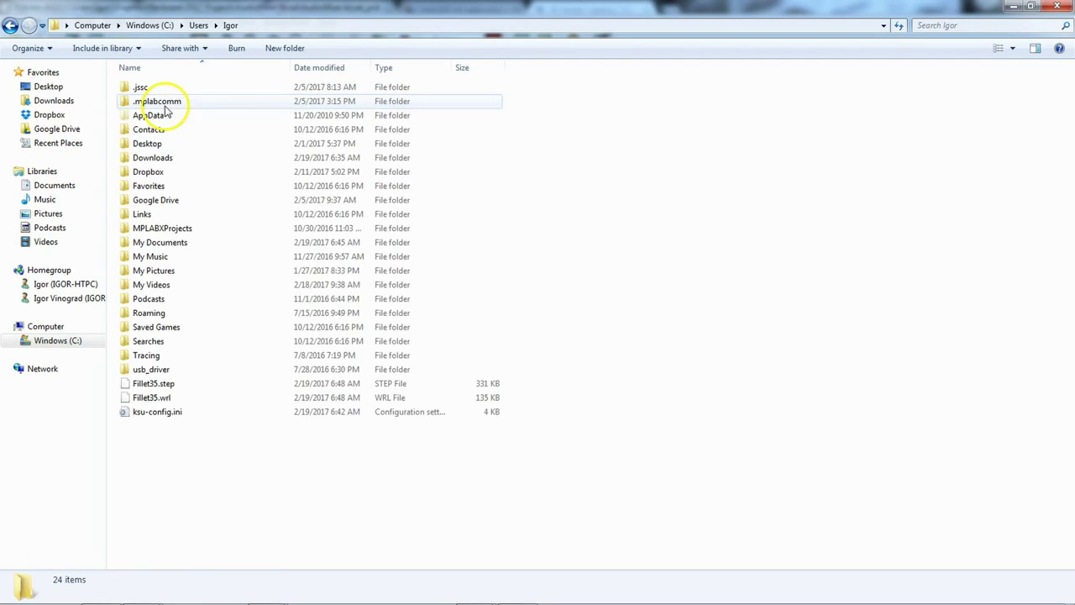
left_click(172, 383)
left_click(169, 399)
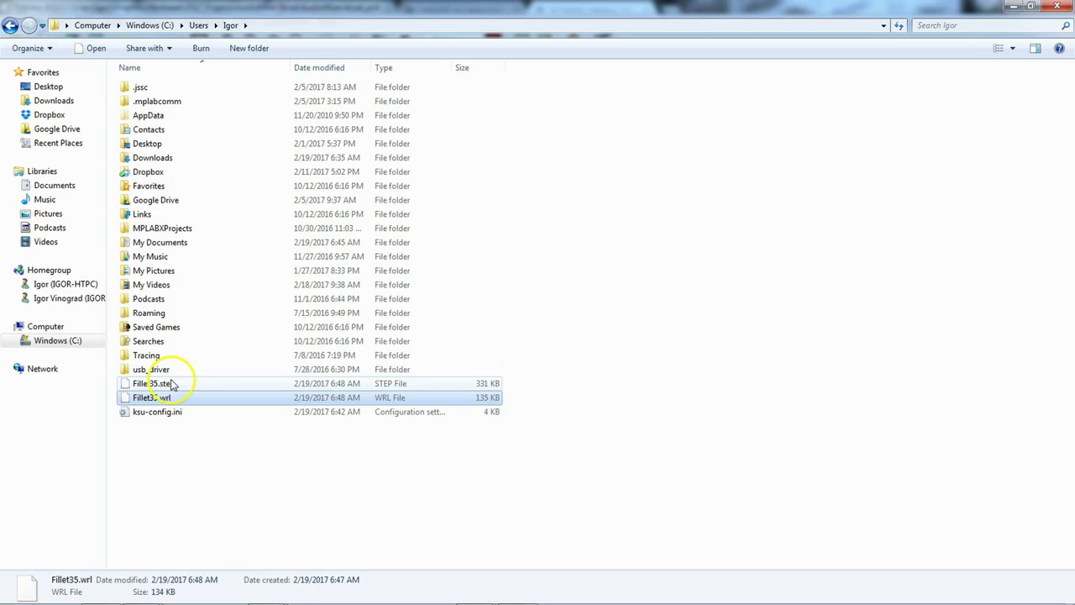
left_click(176, 383)
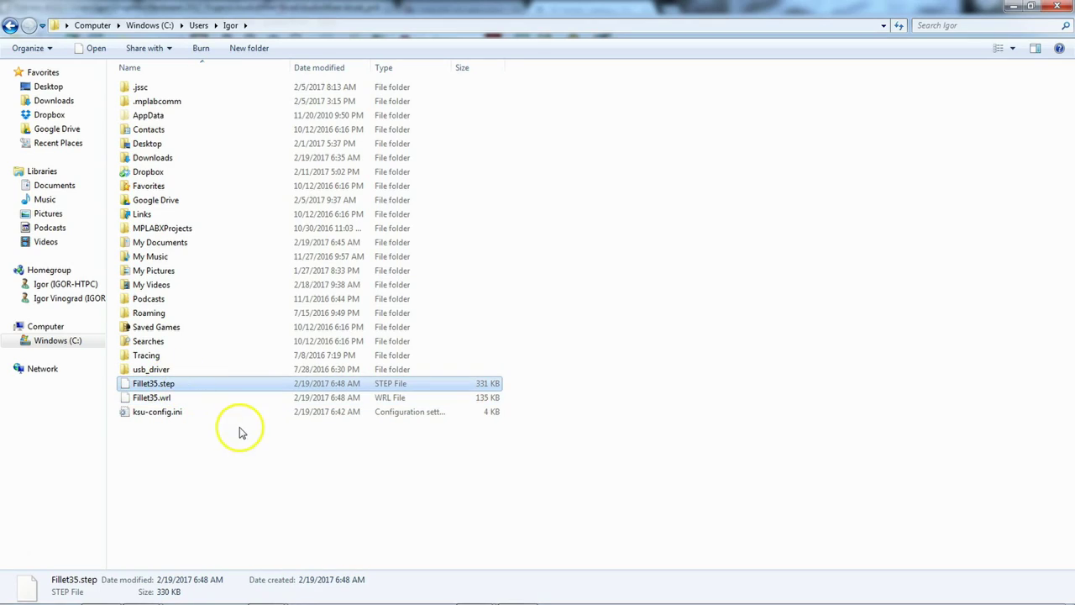
left_click(157, 416)
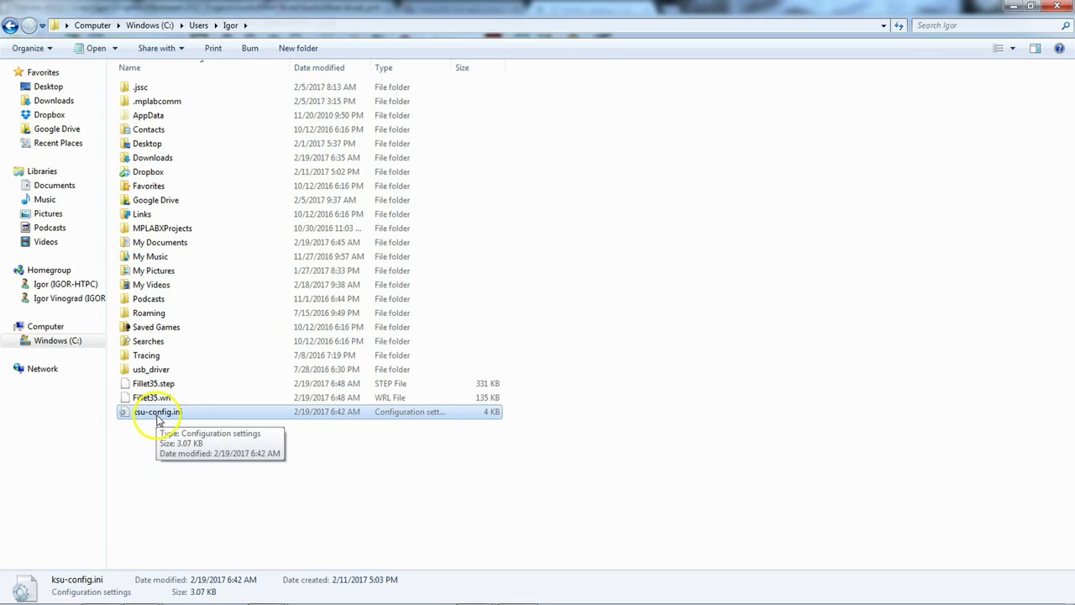
left_click(170, 385)
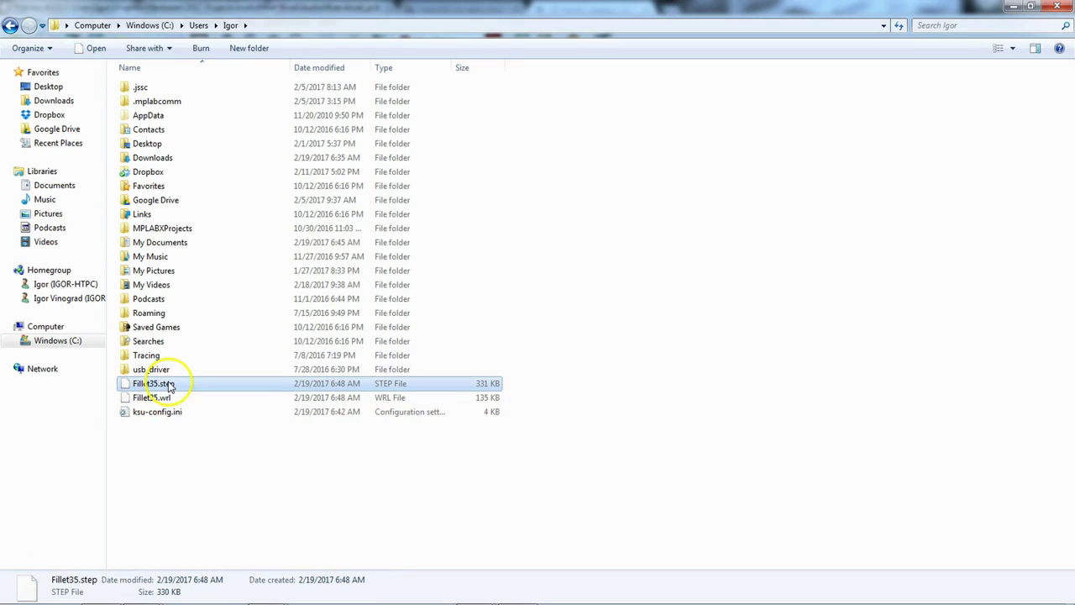
left_click(163, 398, "shift")
right_click(166, 399)
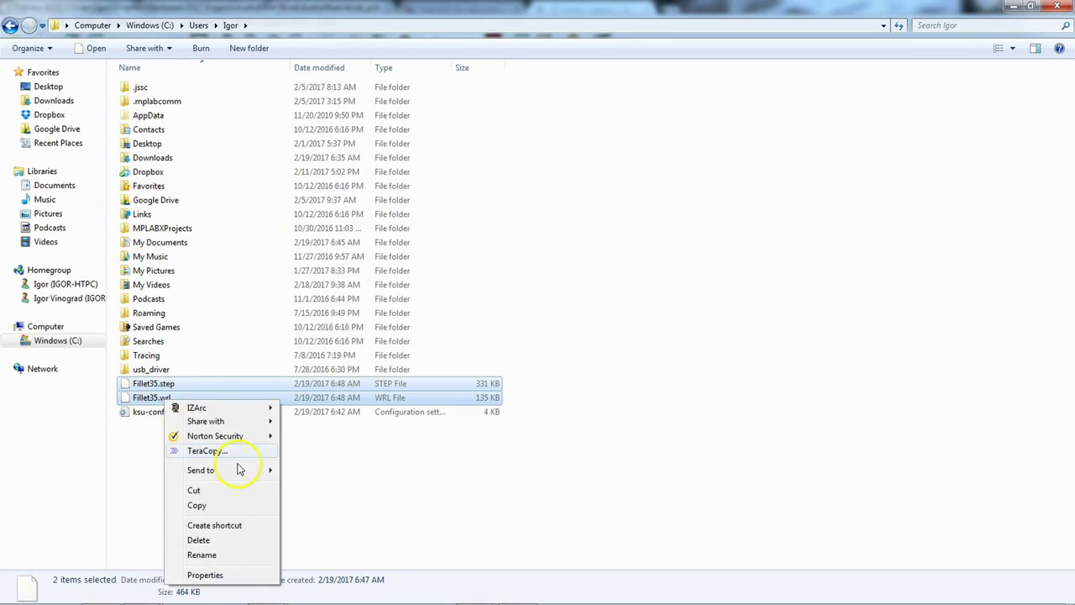
left_click(233, 491)
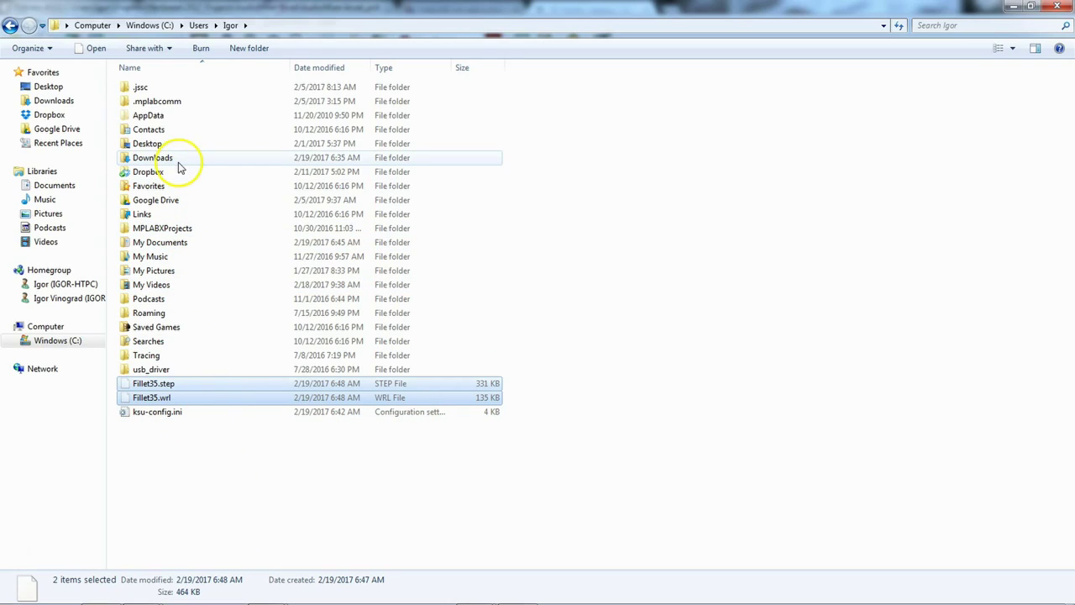
left_click(12, 26)
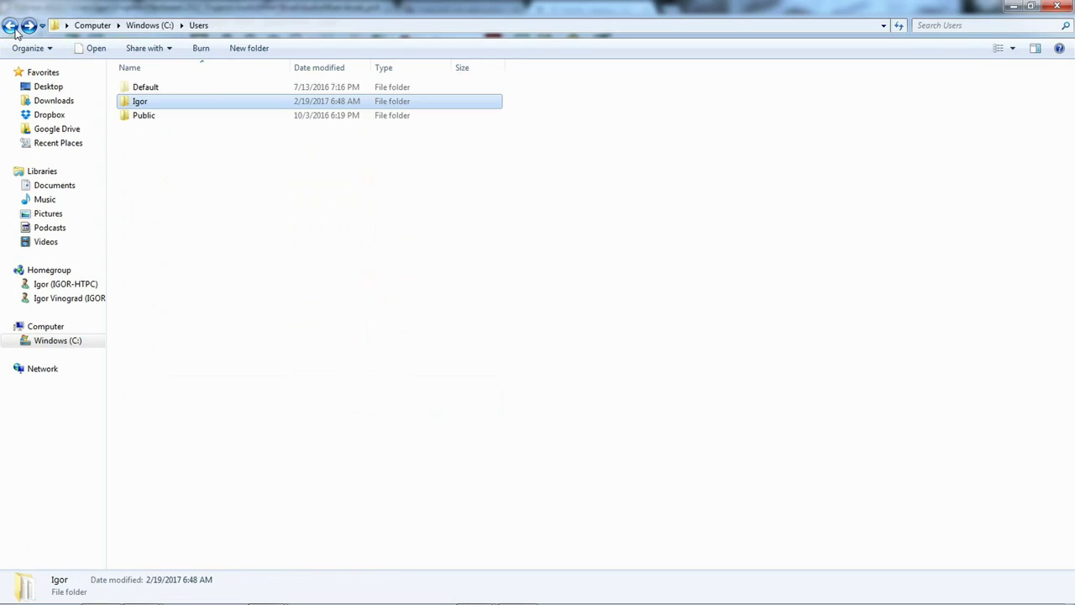
Browse to Hardware > Library files and more > KiCad > Igor.pretty and paste the Fillet35 files
left_click(12, 26)
left_click(12, 26)
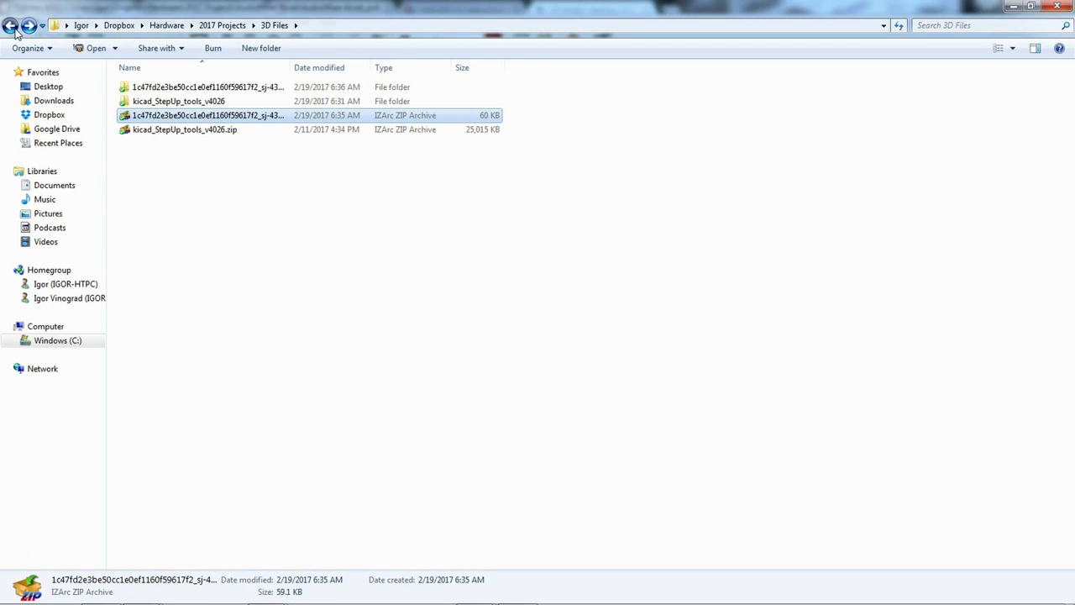
left_click(11, 26)
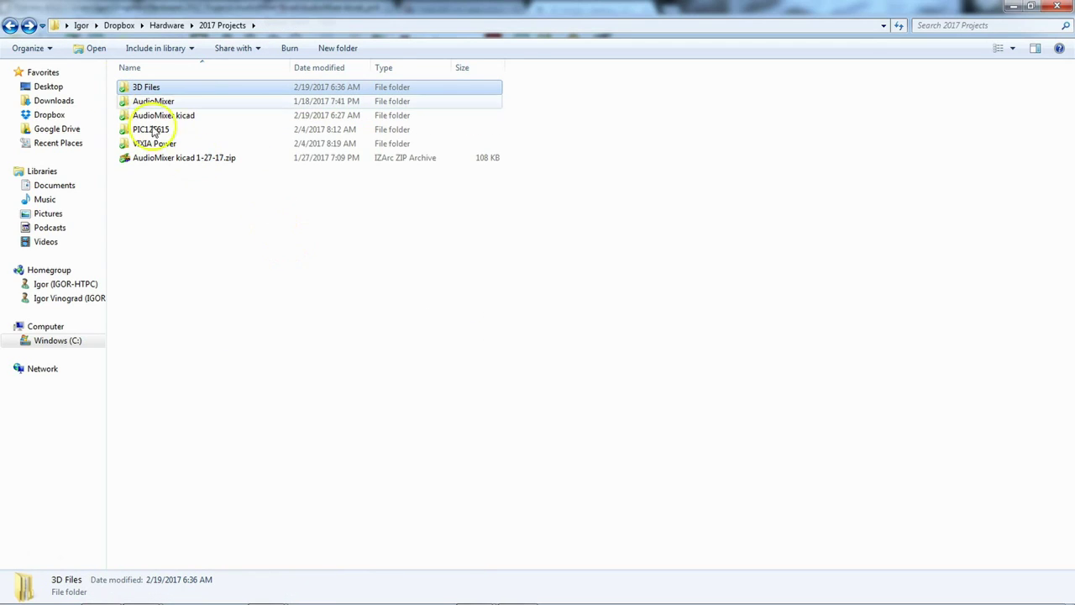
left_click(168, 32)
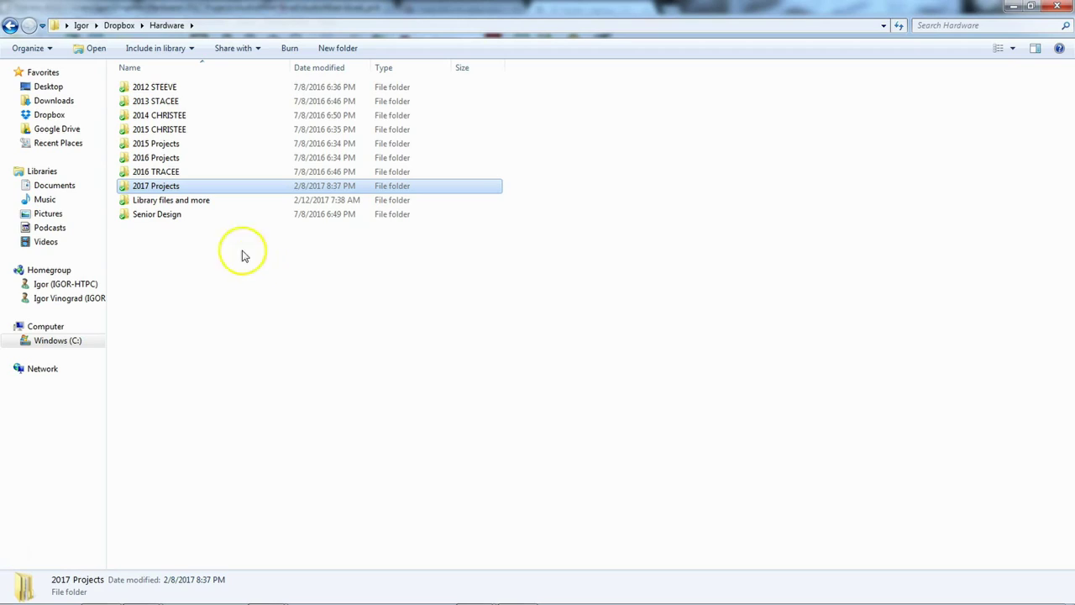
double_click(202, 199)
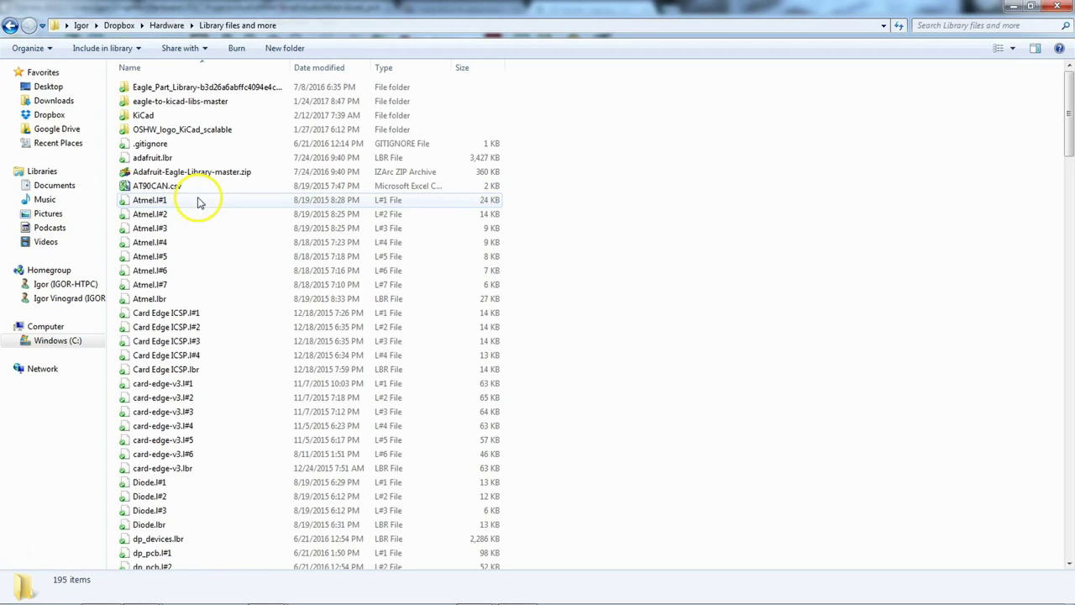
double_click(176, 116)
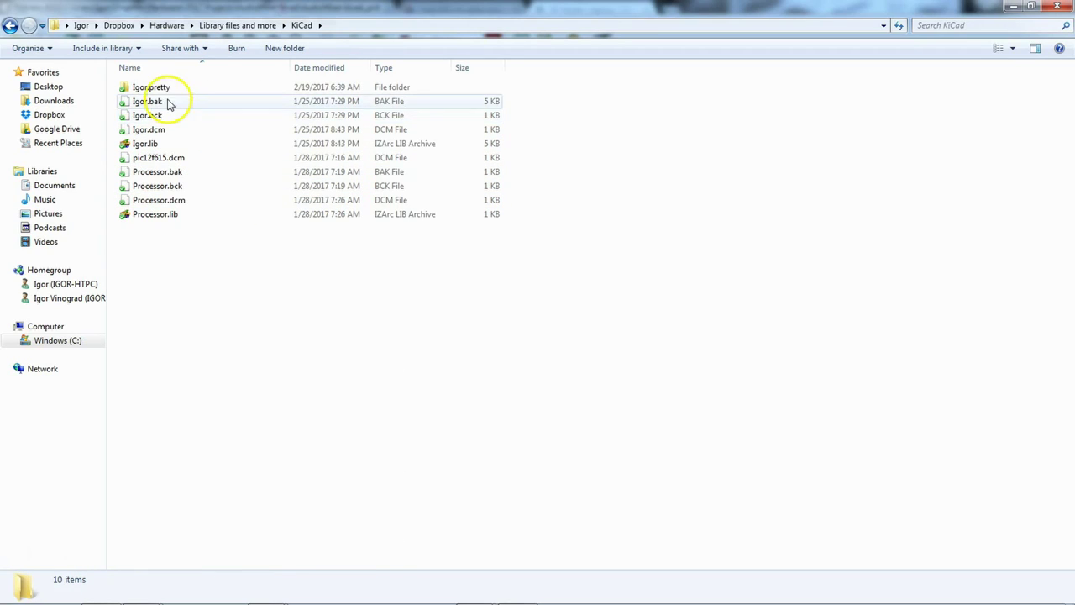
double_click(159, 89)
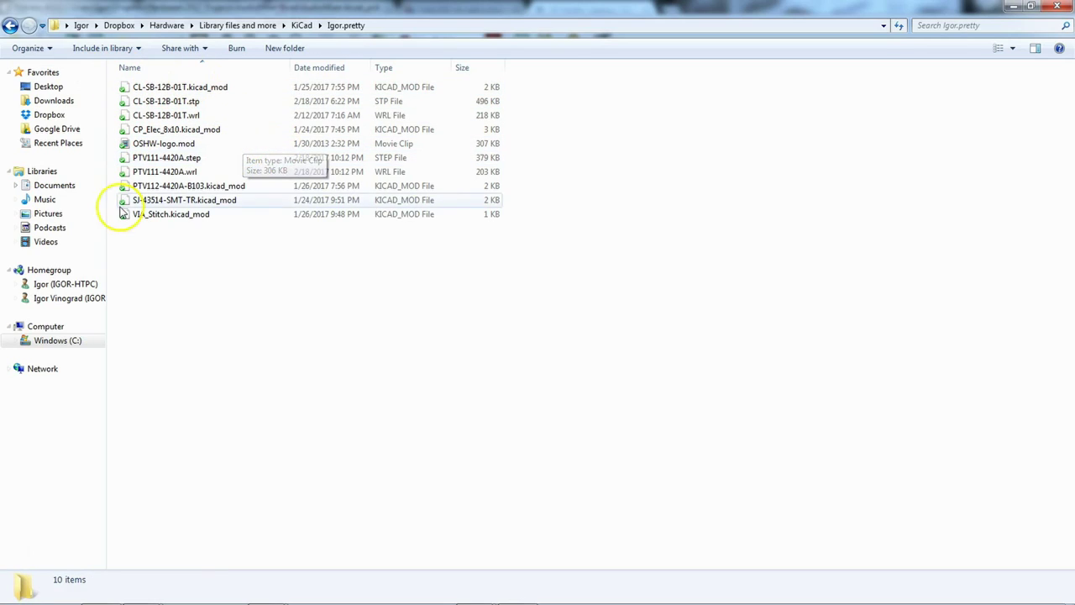
right_click(163, 261)
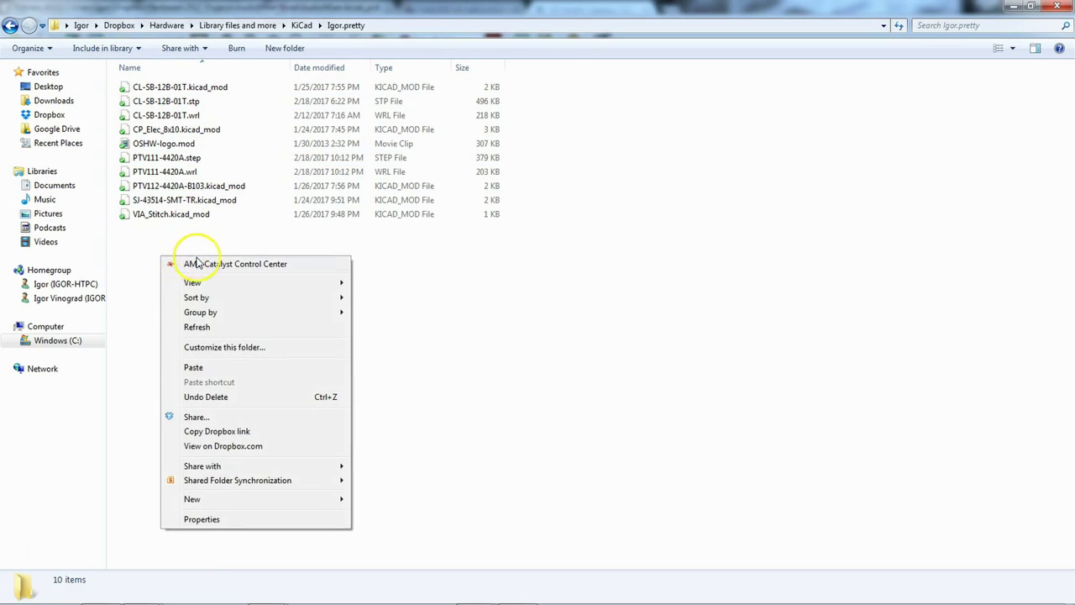
left_click(225, 367)
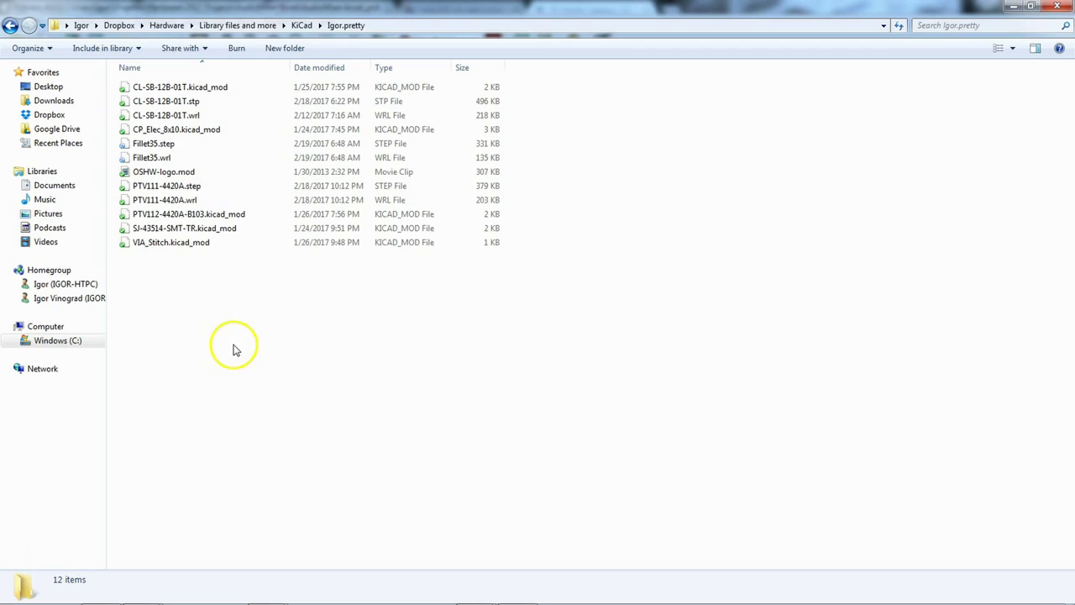
Start renaming Fillet35.step, then cancel, leaving the name unchanged
left_click(147, 148)
left_click(148, 146)
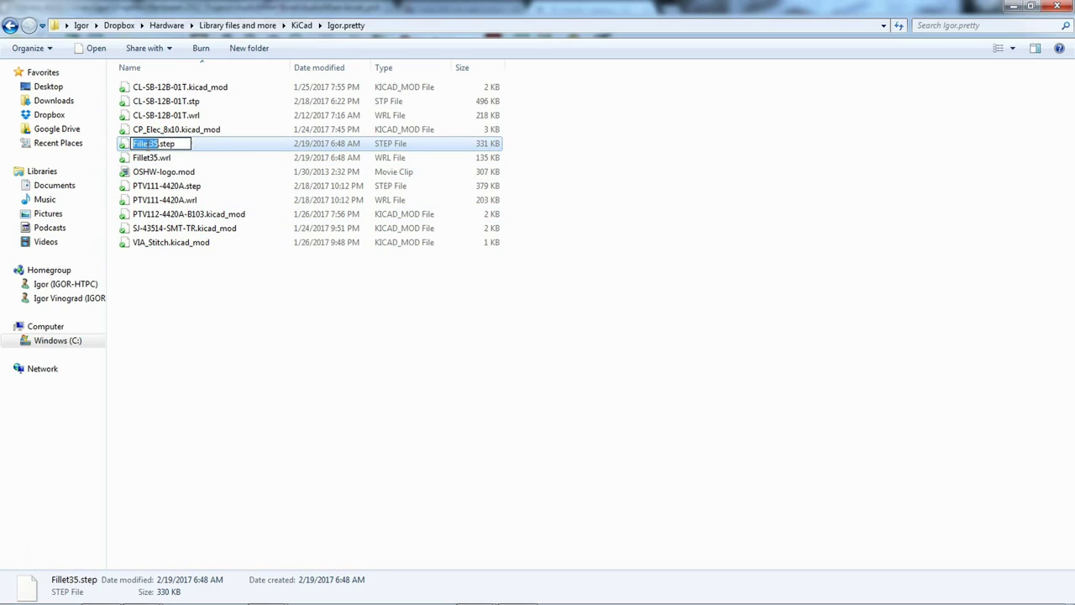
right_click(148, 147)
left_click(235, 384)
left_click(223, 392)
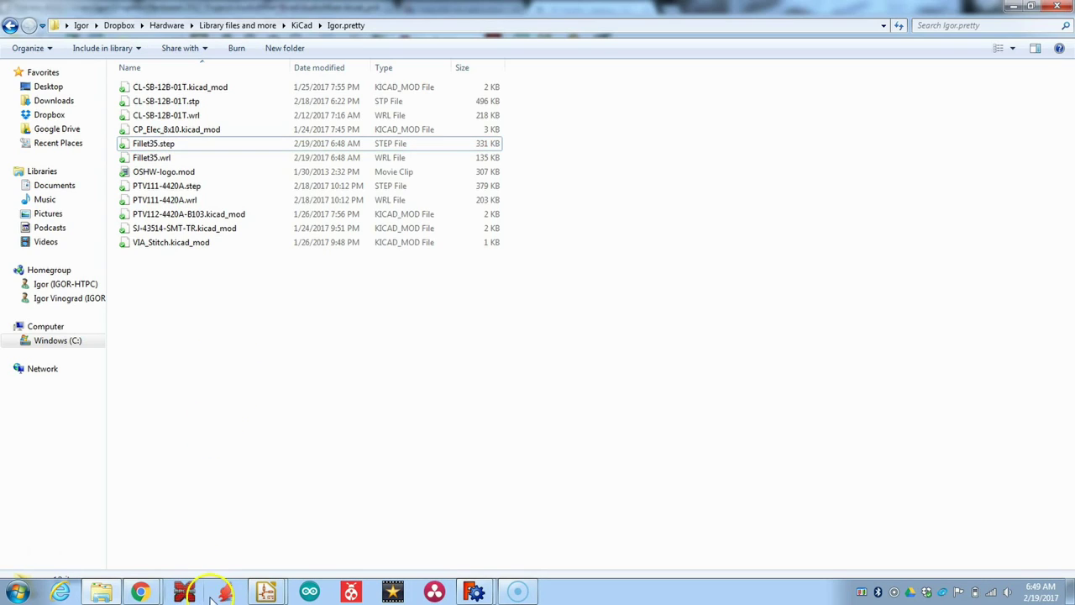
Copy the name sj-43514-smt from the downloaded model's text file in 2017 Projects > 3D Files
key("BackSpace")
left_click(166, 25)
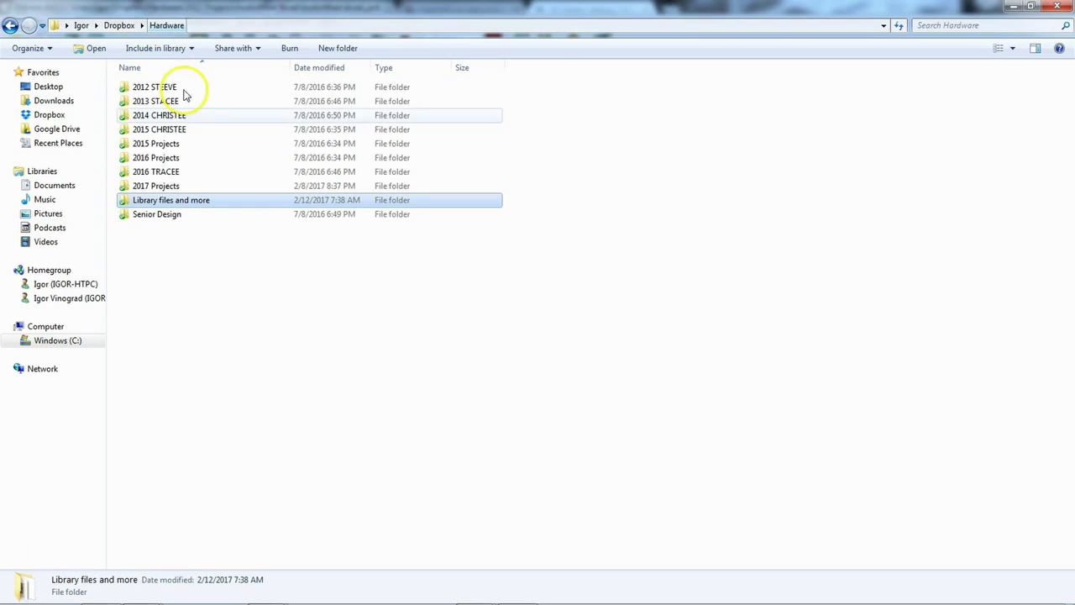
double_click(171, 186)
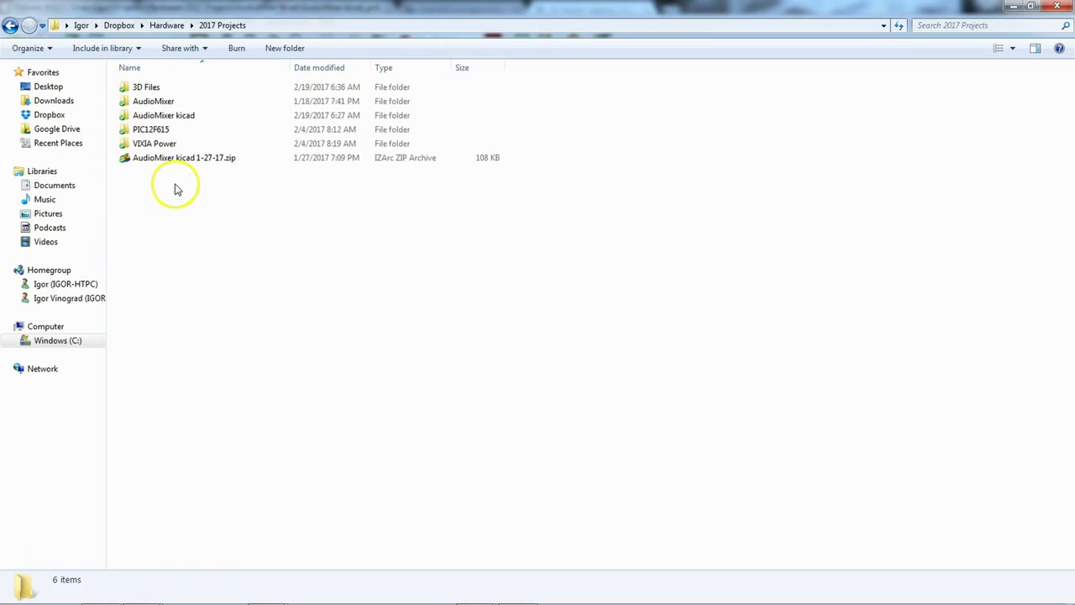
double_click(164, 87)
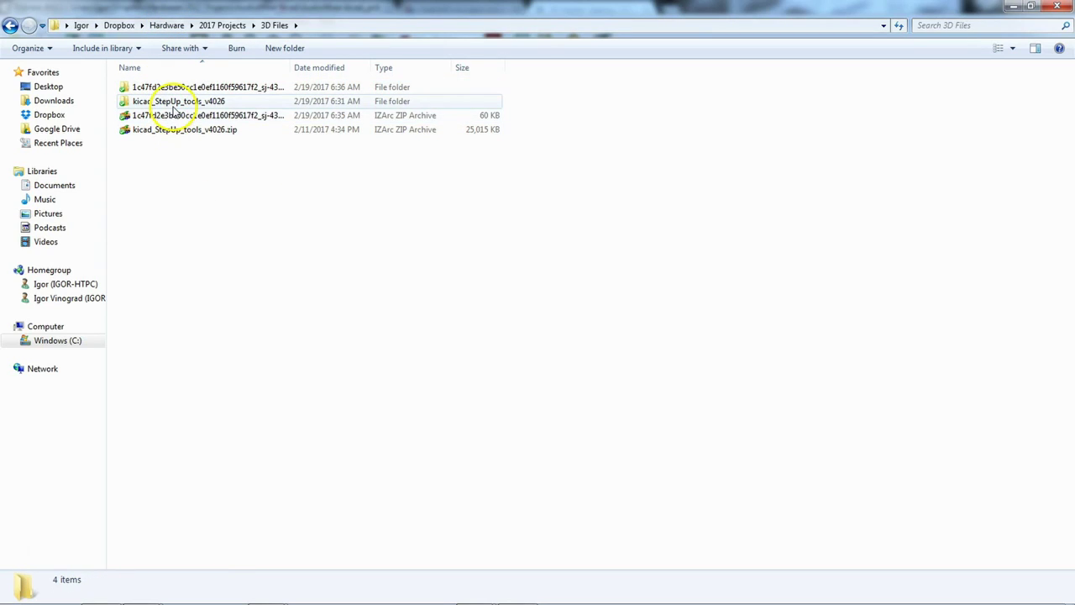
double_click(178, 88)
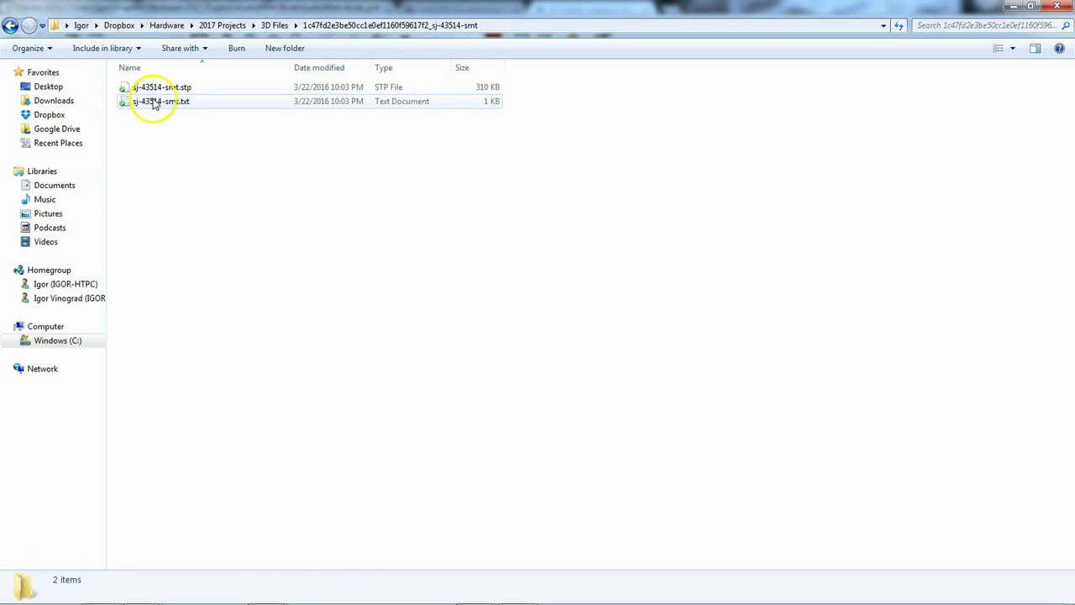
left_click(154, 102)
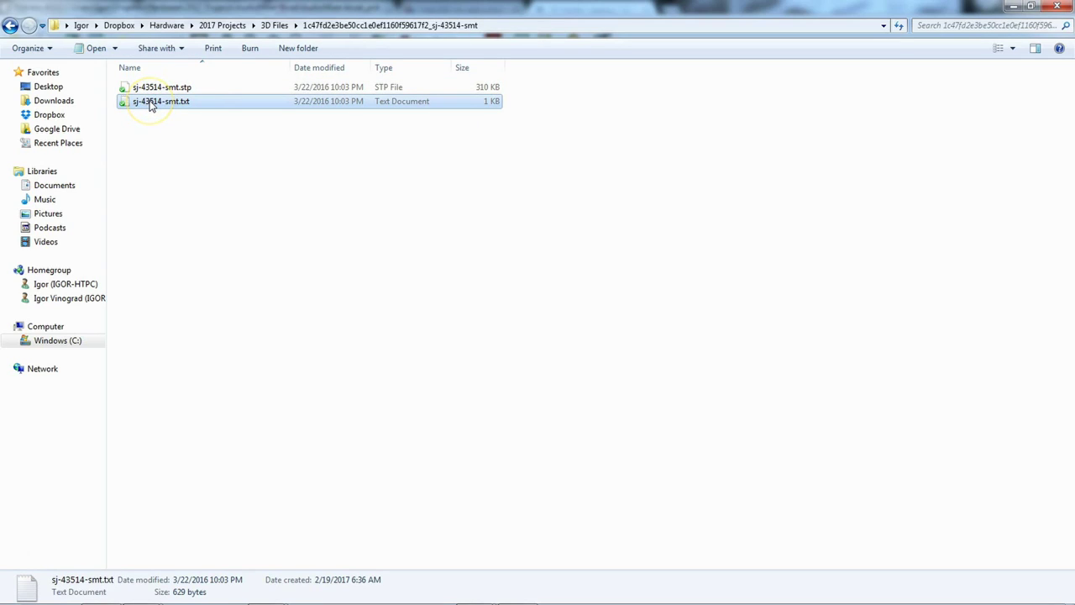
left_click(152, 102)
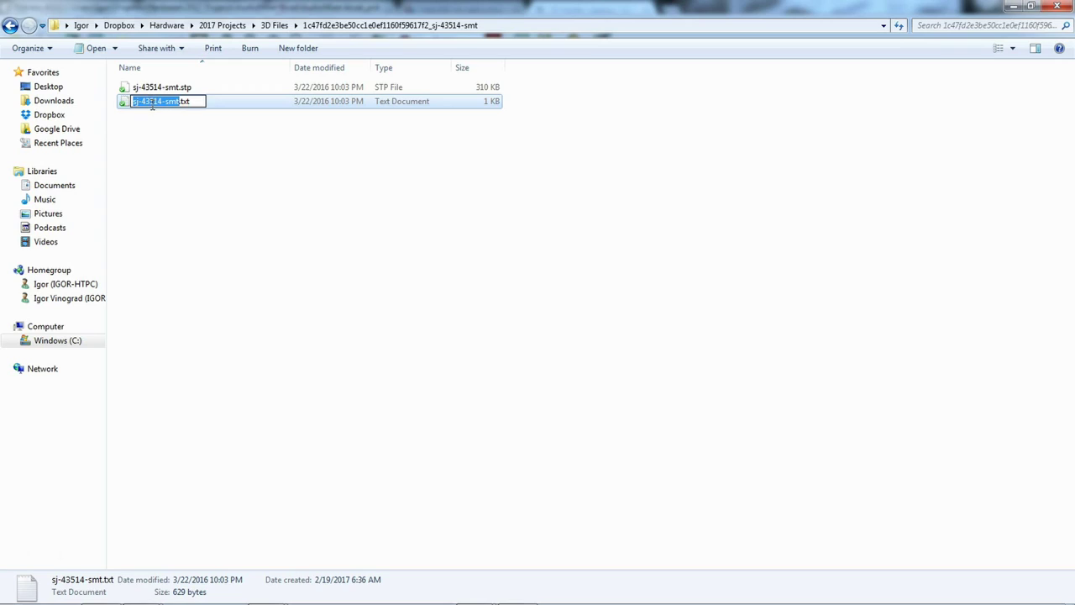
right_click(152, 105)
left_click(185, 149)
Return to Hardware > Library files and more > KiCad library folder
left_click(11, 25)
left_click(166, 25)
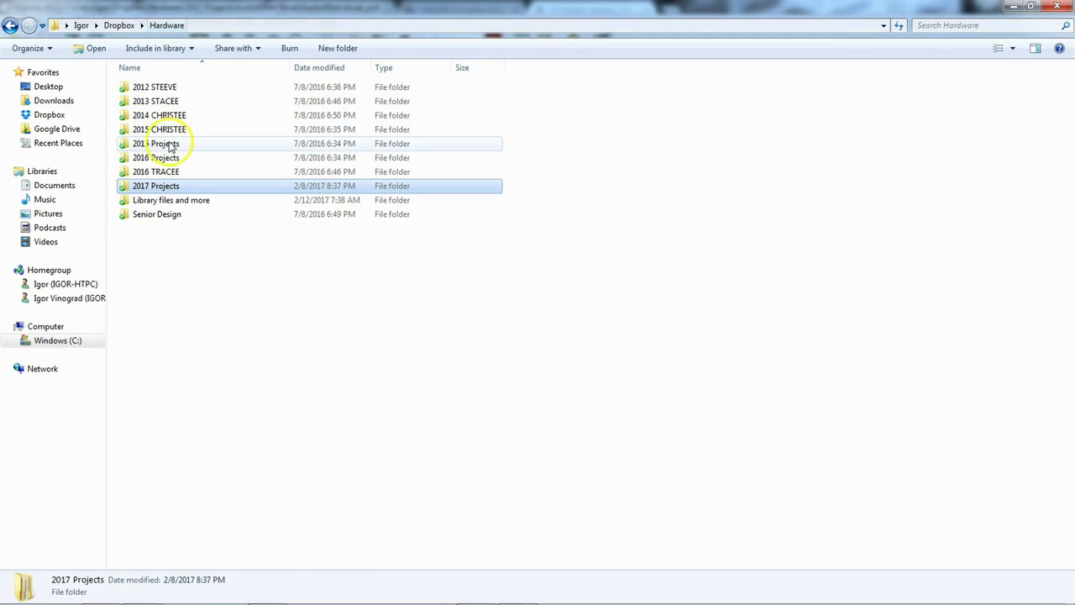
double_click(185, 199)
double_click(182, 117)
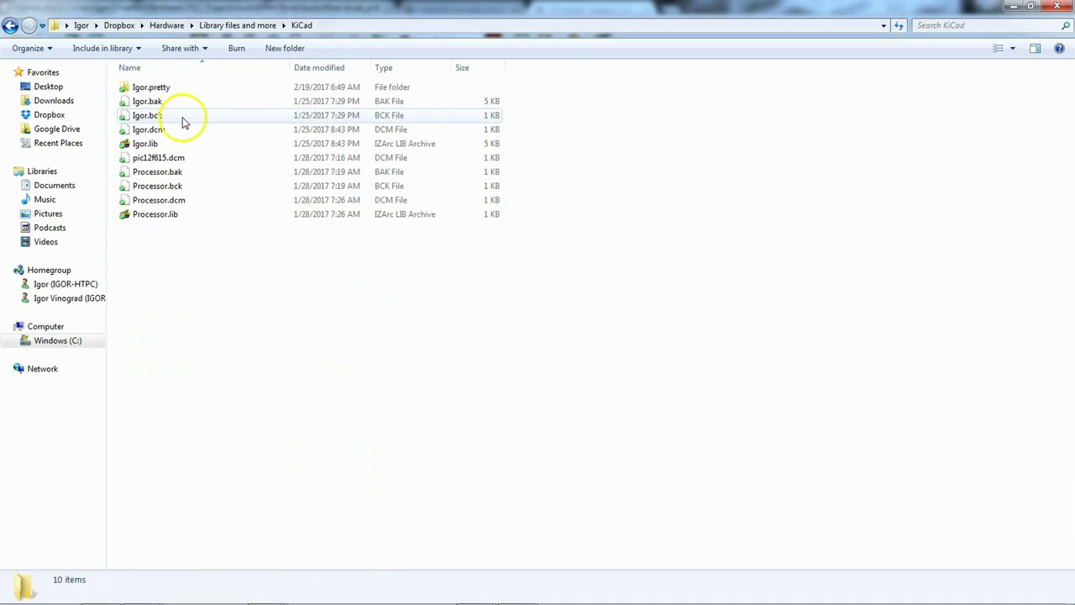
In the Igor.pretty folder, rename Fillet35.step to sj-43514-smt.step
double_click(163, 87)
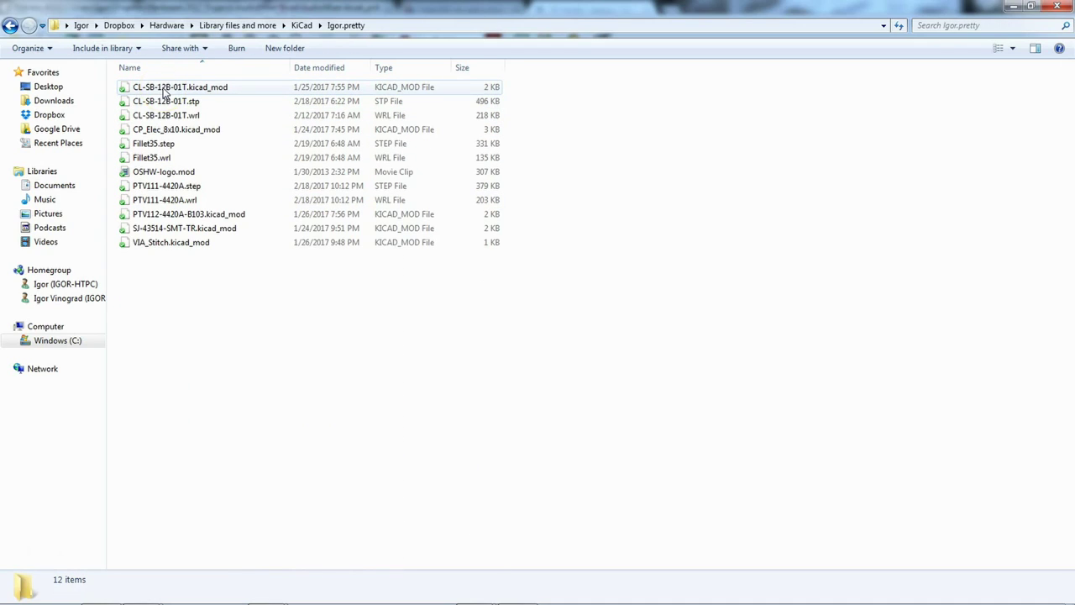
left_click(143, 147)
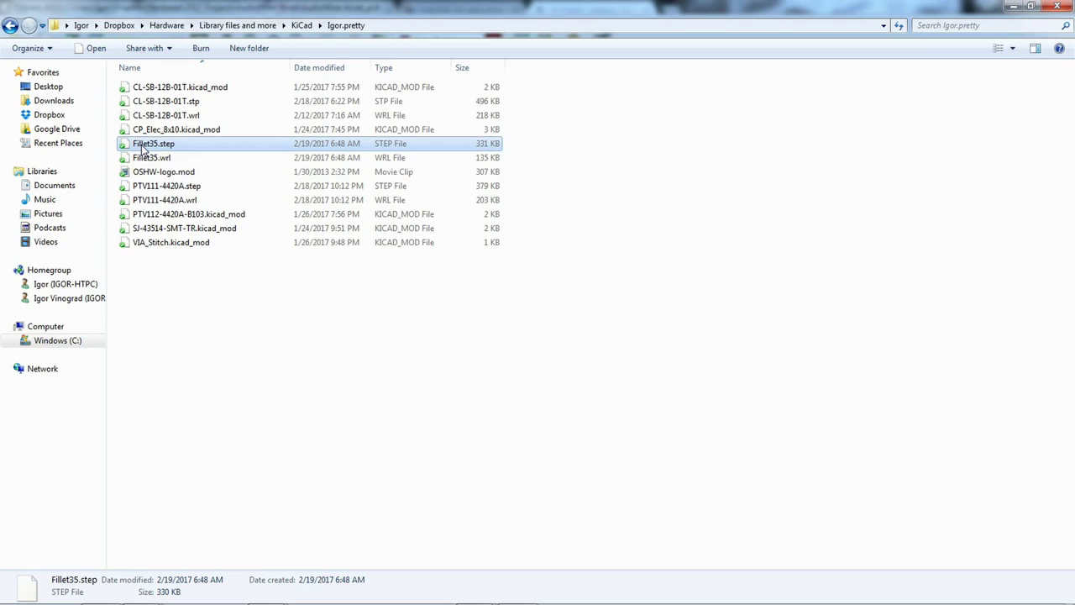
left_click(143, 148)
right_click(147, 144)
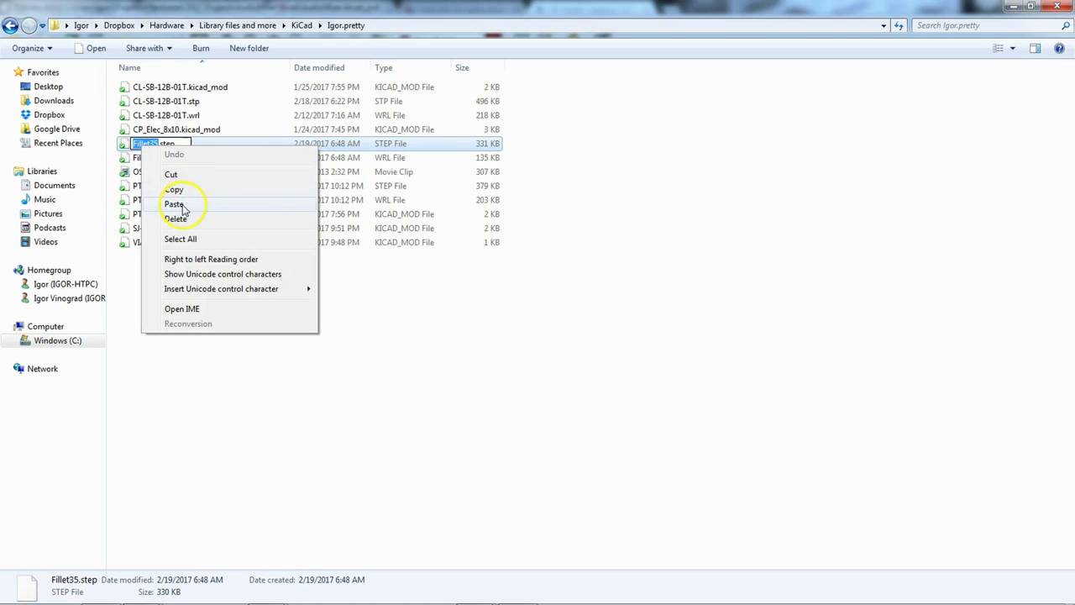
left_click(180, 202)
left_click(151, 161)
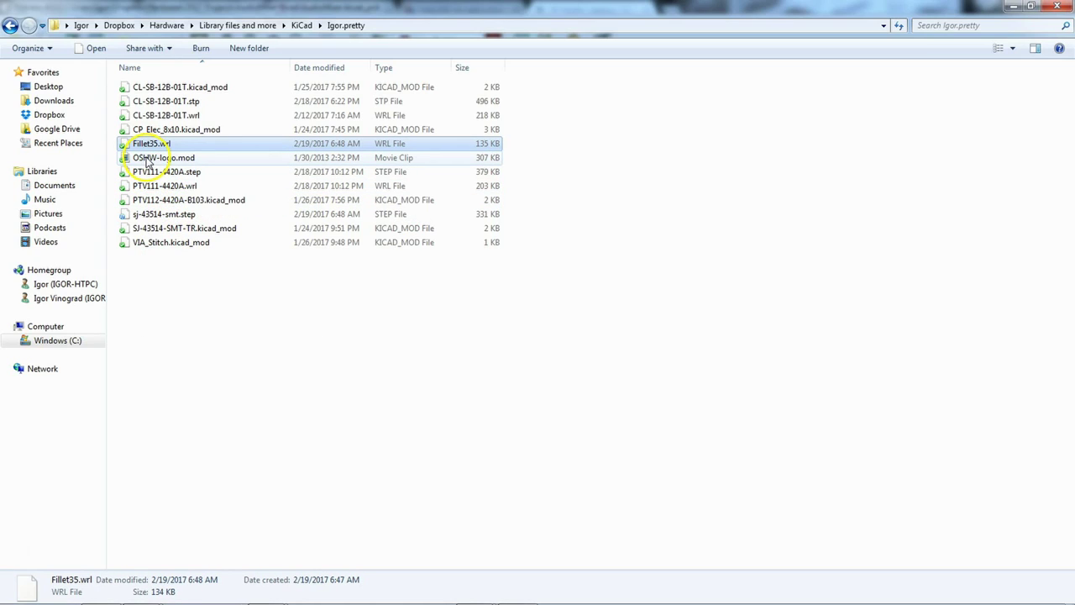
Rename Fillet35.wrl to sj-43514-smt.wrl
left_click(149, 144)
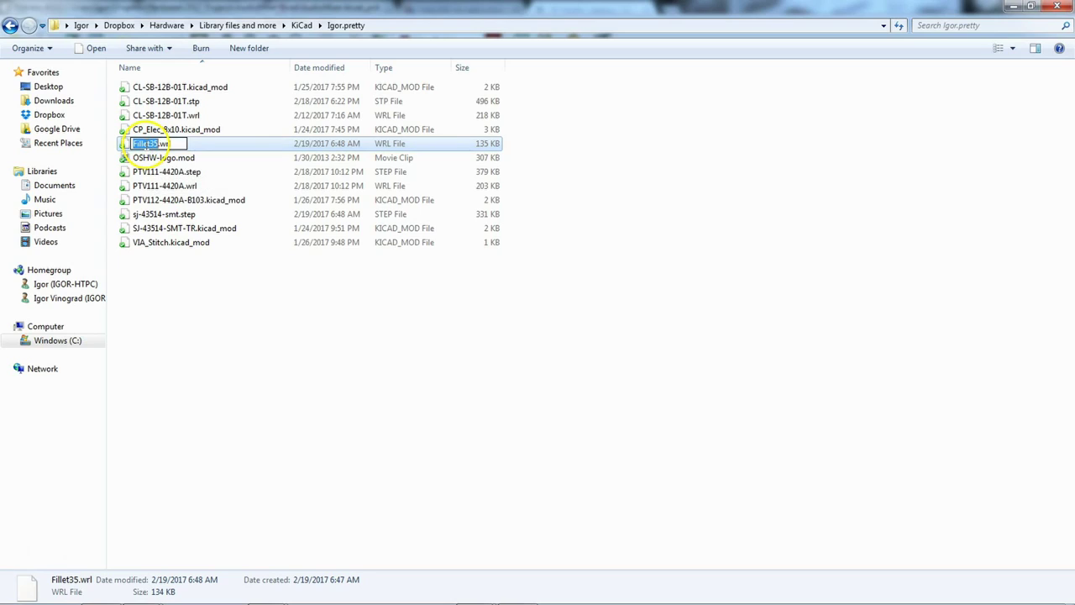
right_click(148, 144)
left_click(199, 205)
left_click(278, 357)
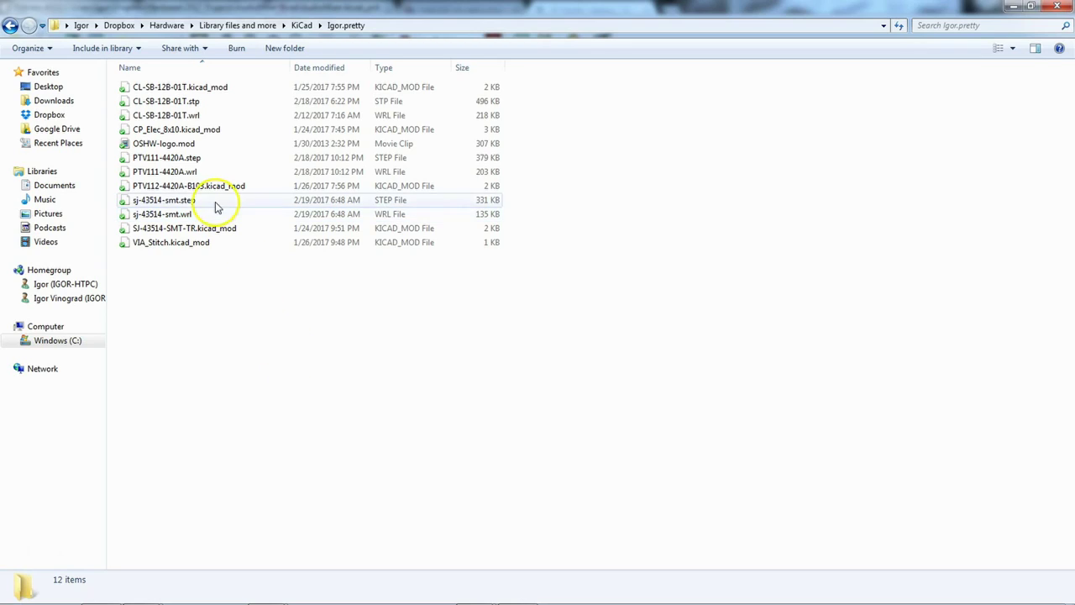
Check the renamed sj-43514-smt STEP and WRL files beside the other models, then switch to KiCad
left_click(188, 174)
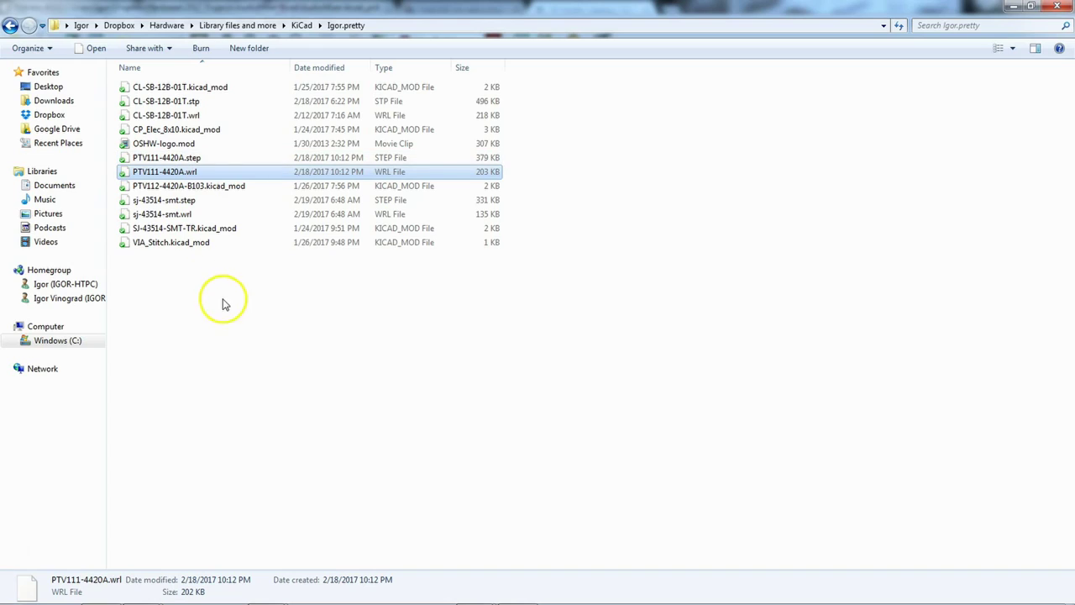
left_click(153, 214)
left_click(181, 201)
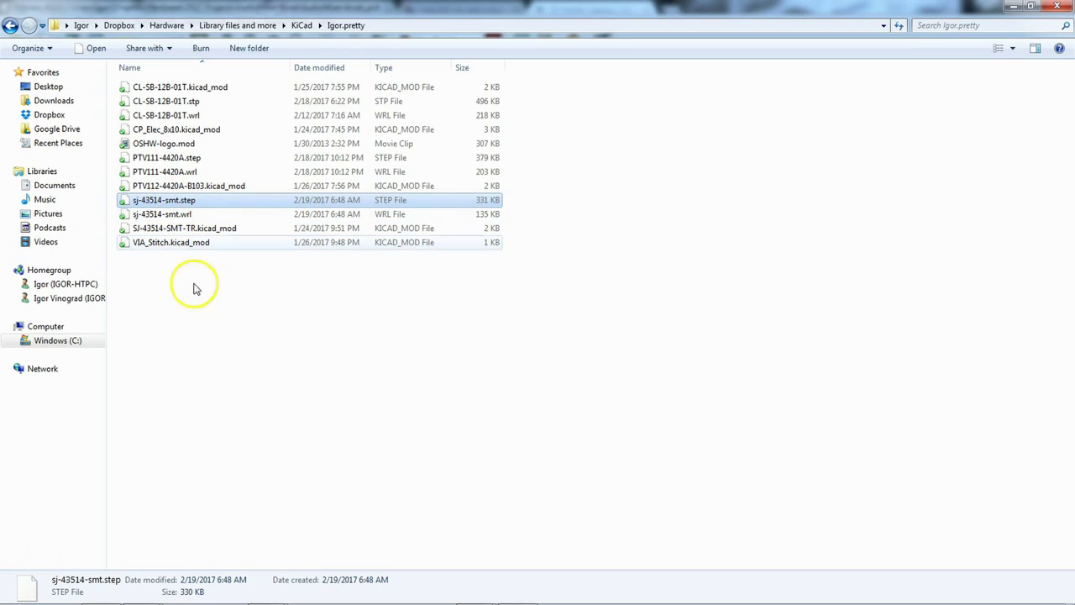
left_click(181, 215)
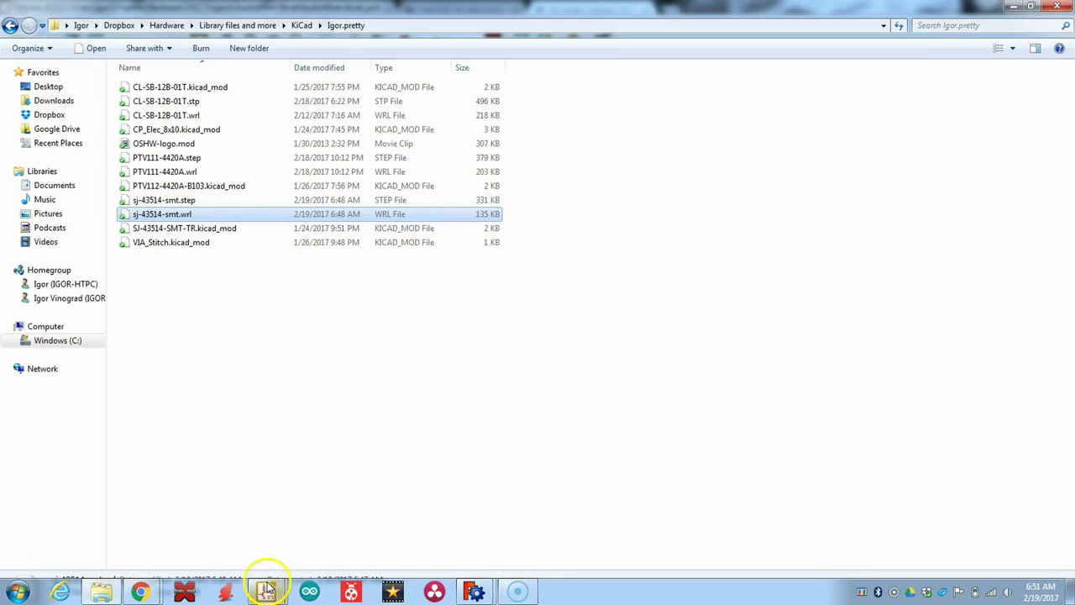
left_click(265, 591)
Preview the AudioMixer board in Pcbnew's 3D Viewer, close it, and right-click footprint J1
left_click(334, 546)
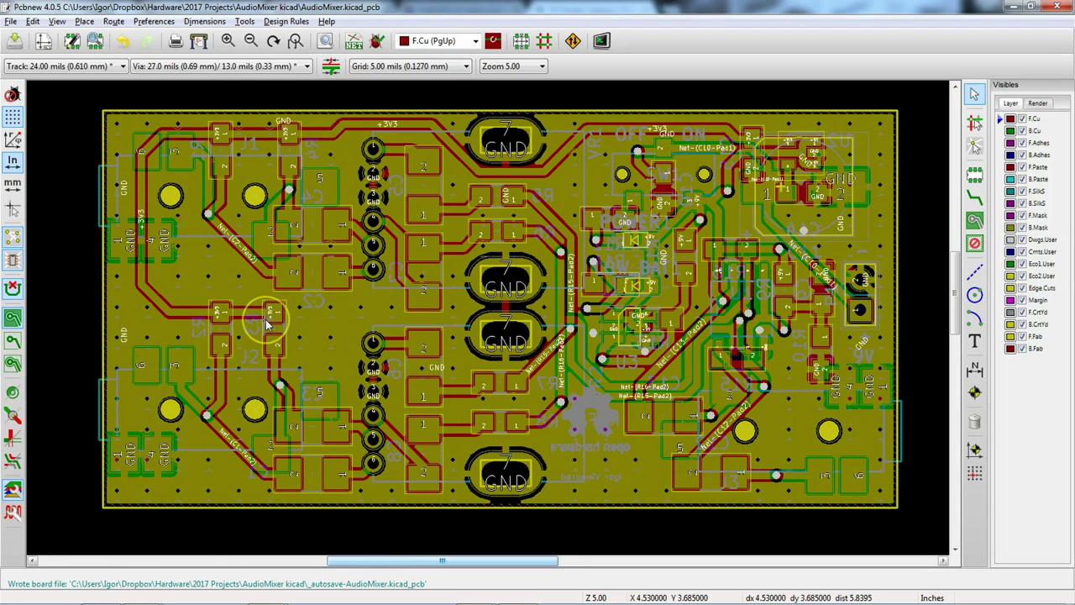
key("alt+3")
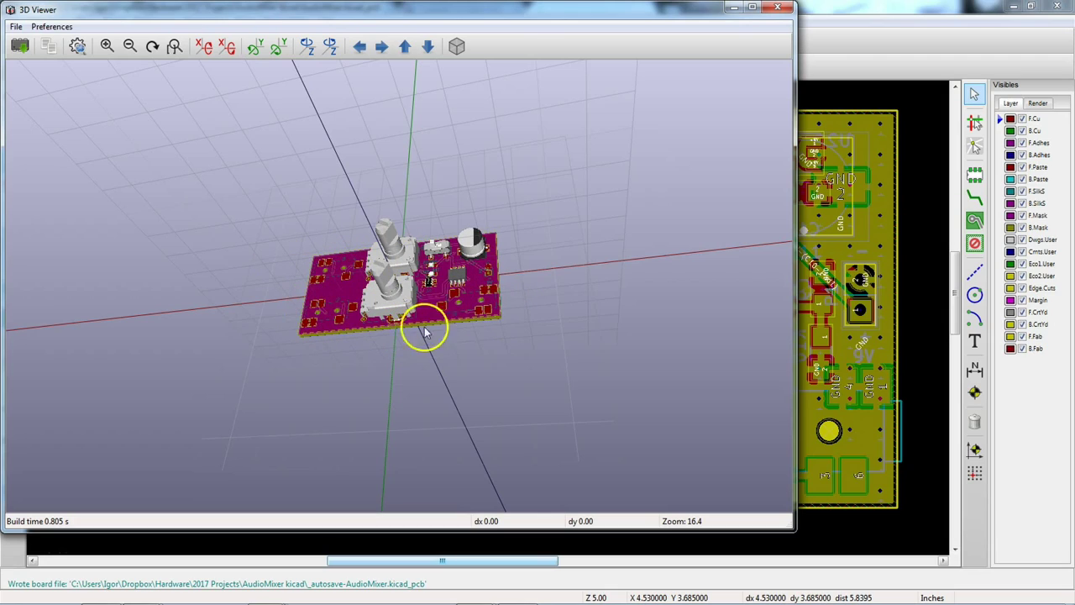
left_click(777, 9)
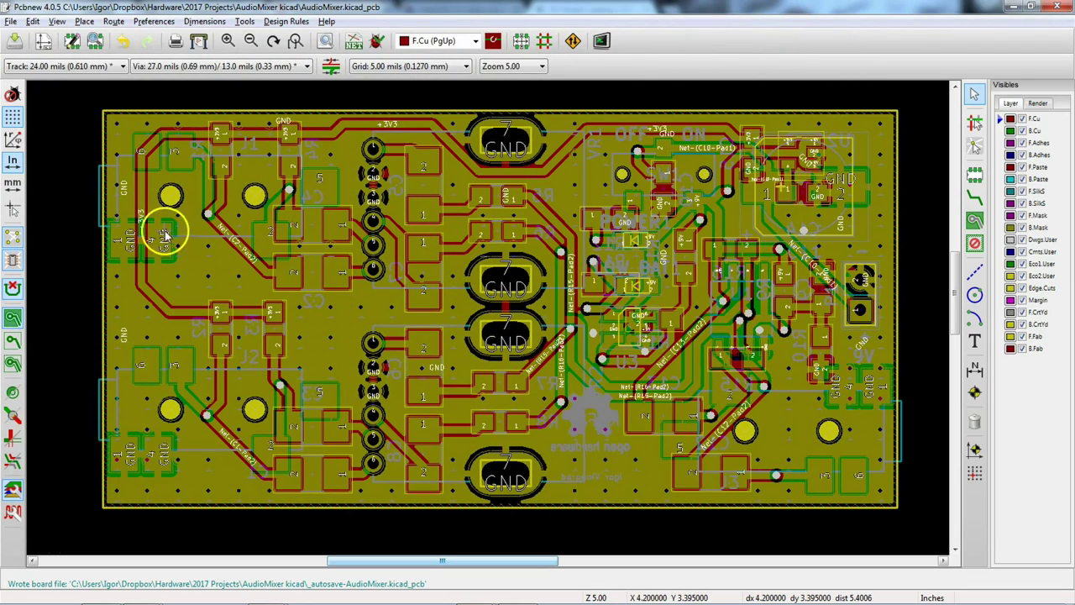
right_click(119, 194)
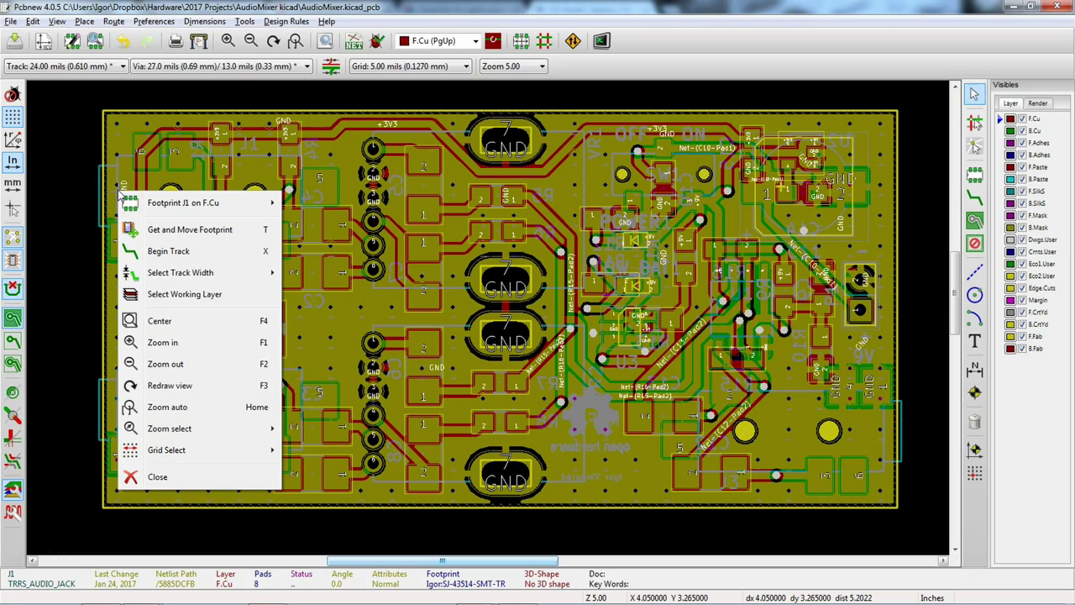
Open footprint J1's properties at the 3D settings and add a new 3D shape
mouse_move(171, 208)
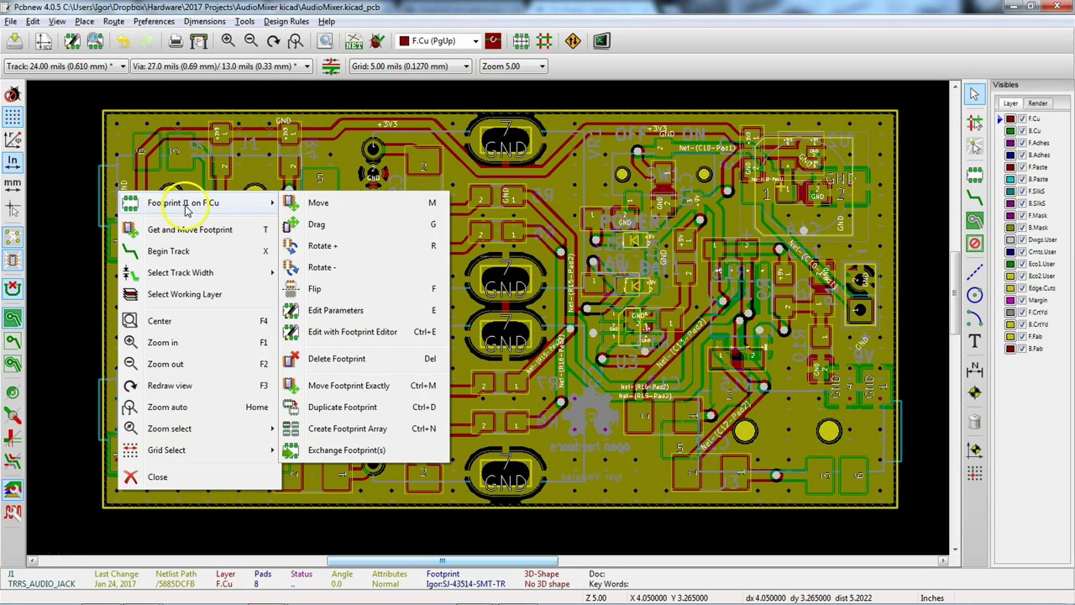
left_click(358, 316)
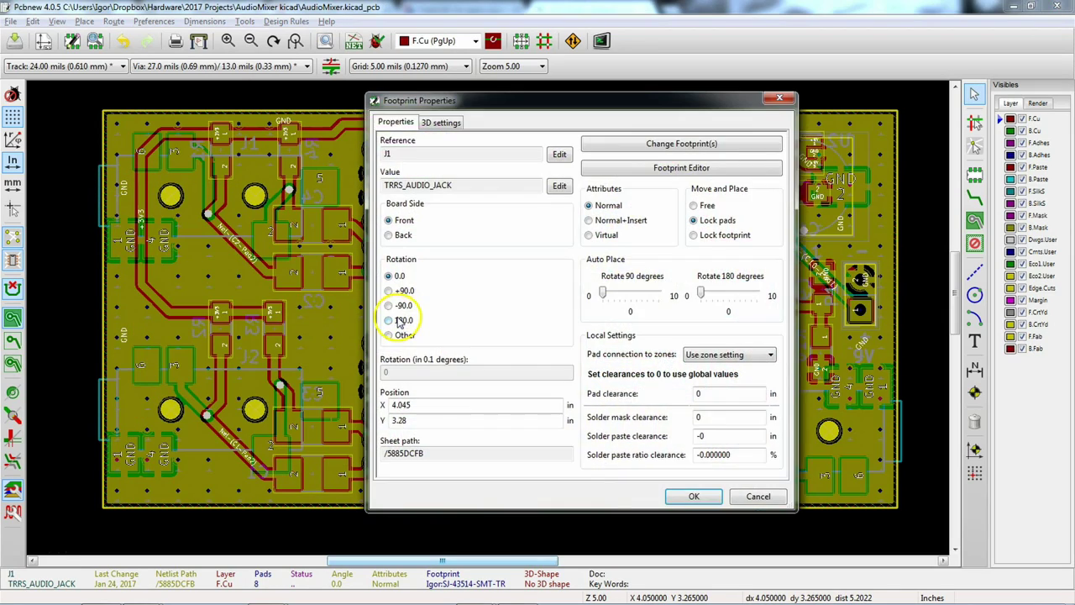
left_click(445, 124)
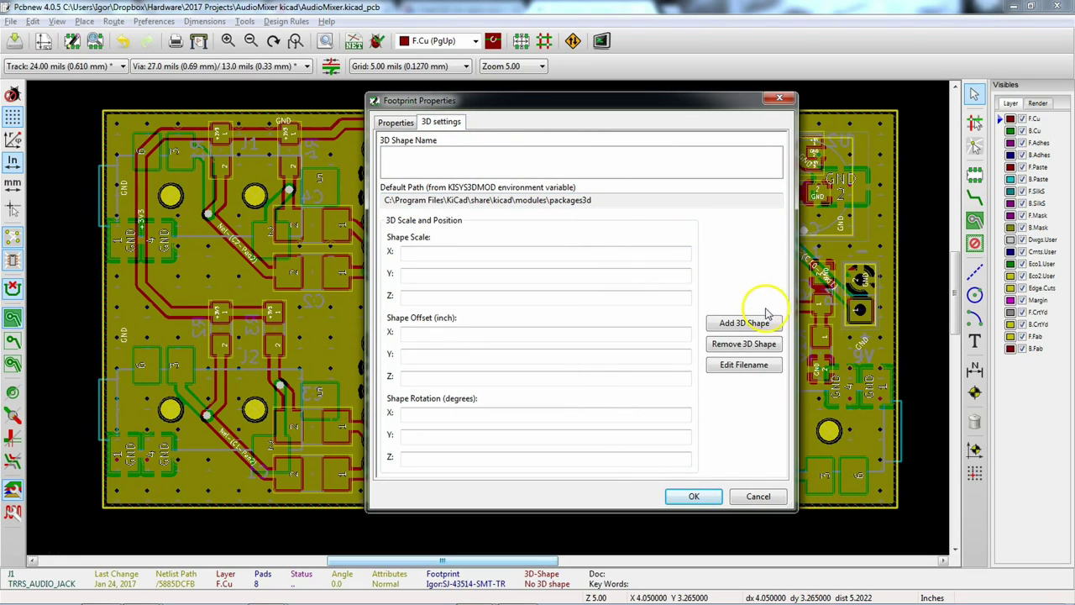
left_click(767, 326)
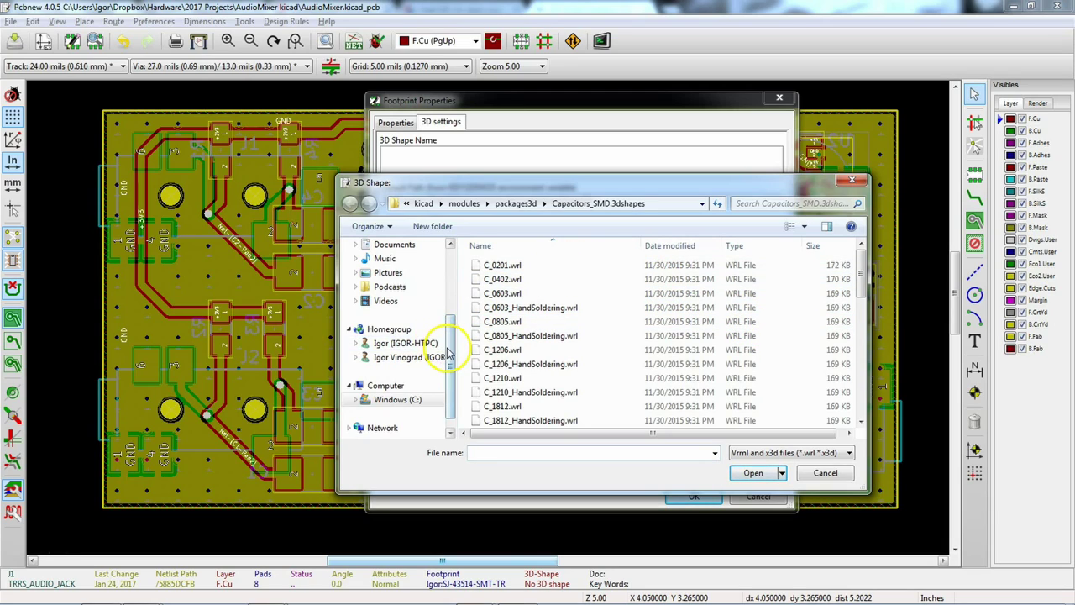
Load sj-43514-smt.wrl from Igor.pretty as a relative path and apply it to J1
scroll(451, 330, "up", 2)
scroll(452, 330, "up", 2)
left_click(389, 293)
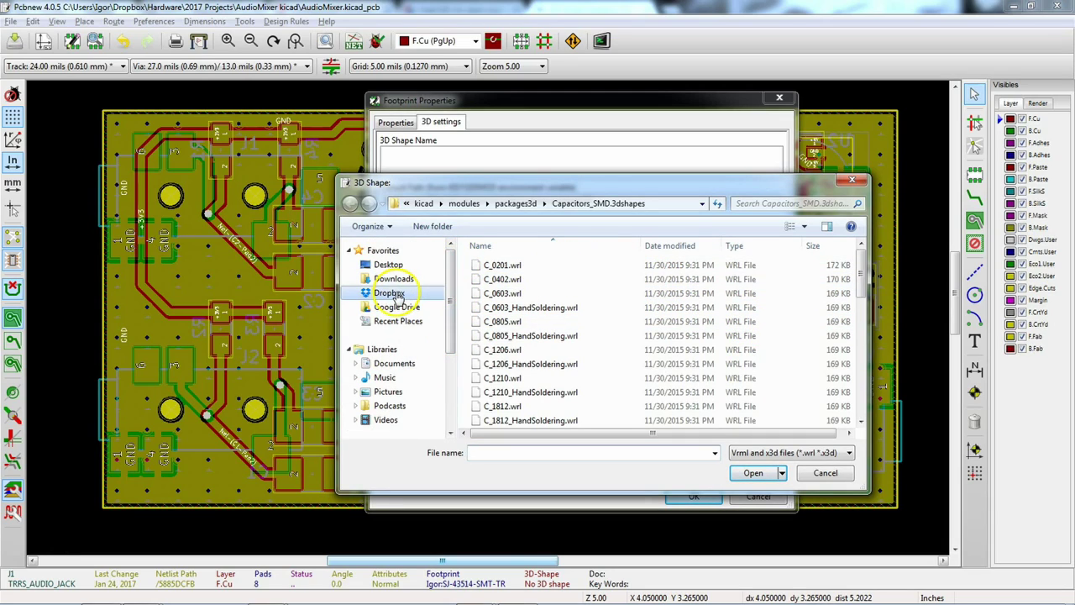
double_click(502, 294)
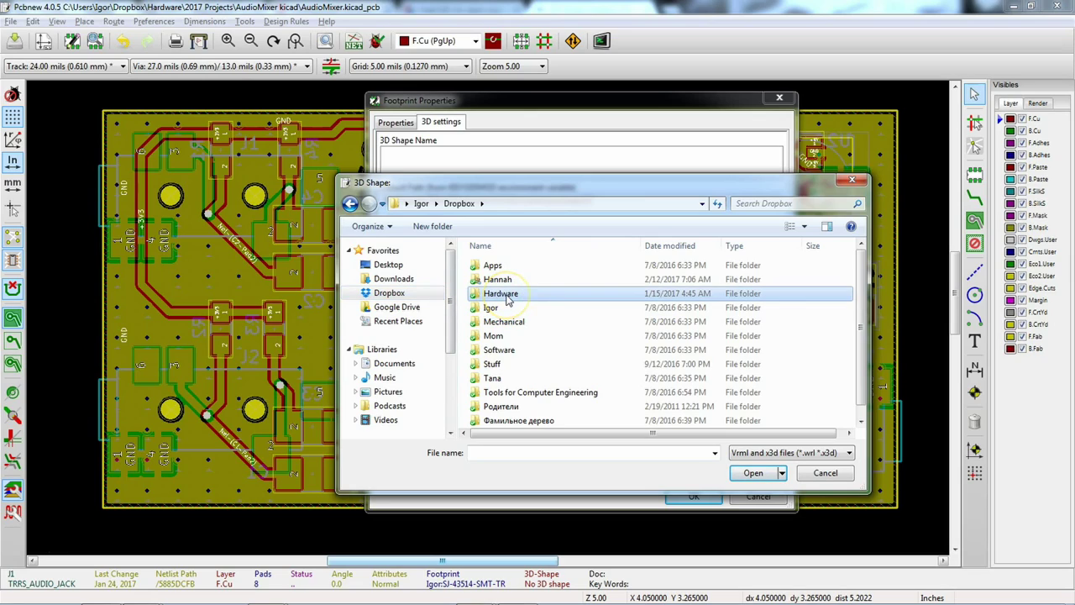
double_click(521, 380)
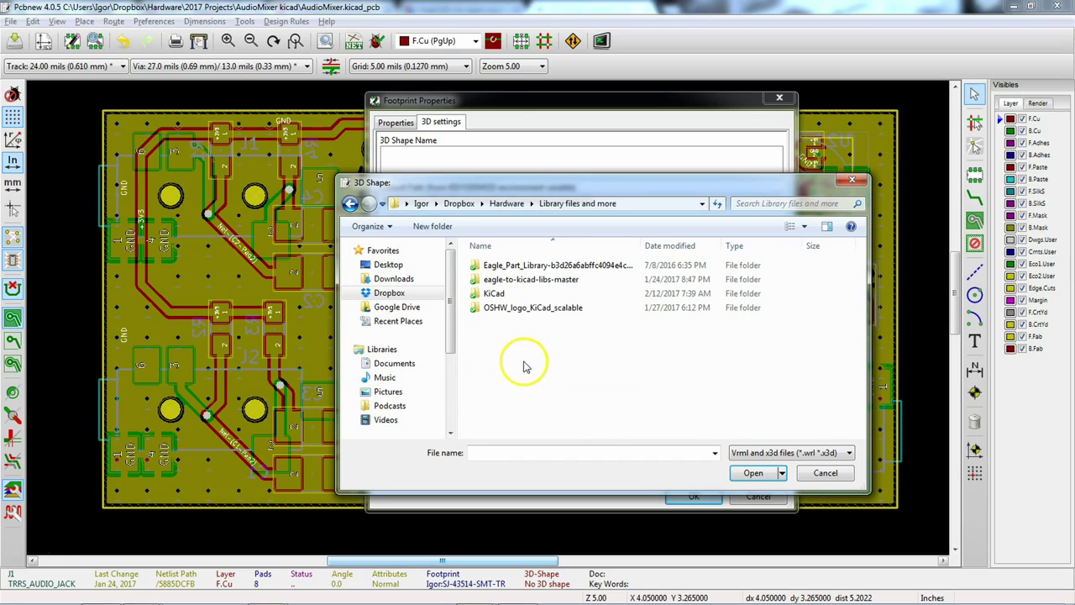
double_click(496, 293)
double_click(501, 269)
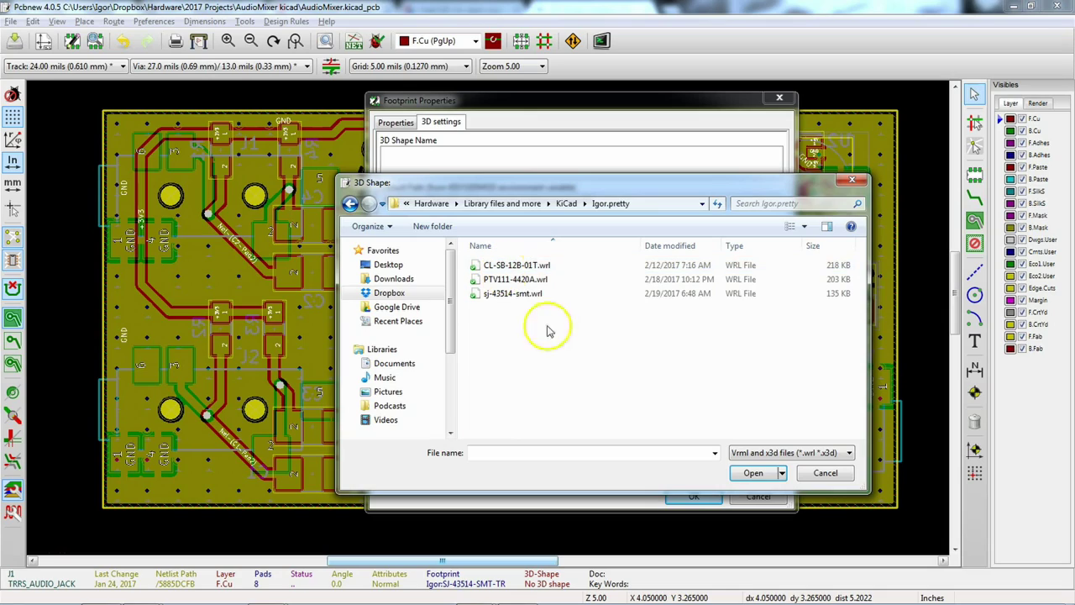
left_click(506, 298)
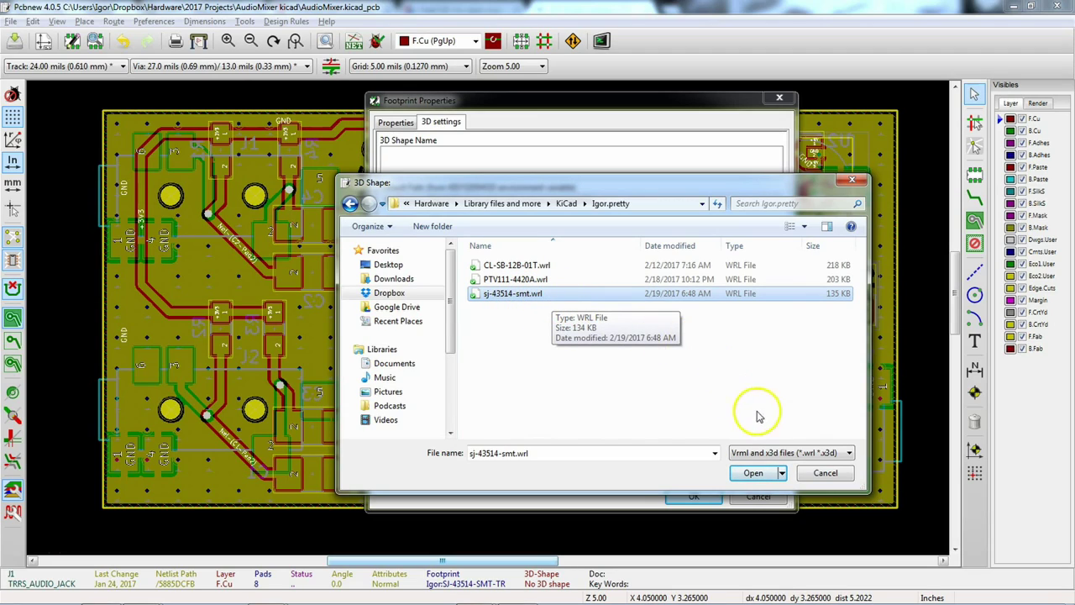
left_click(753, 473)
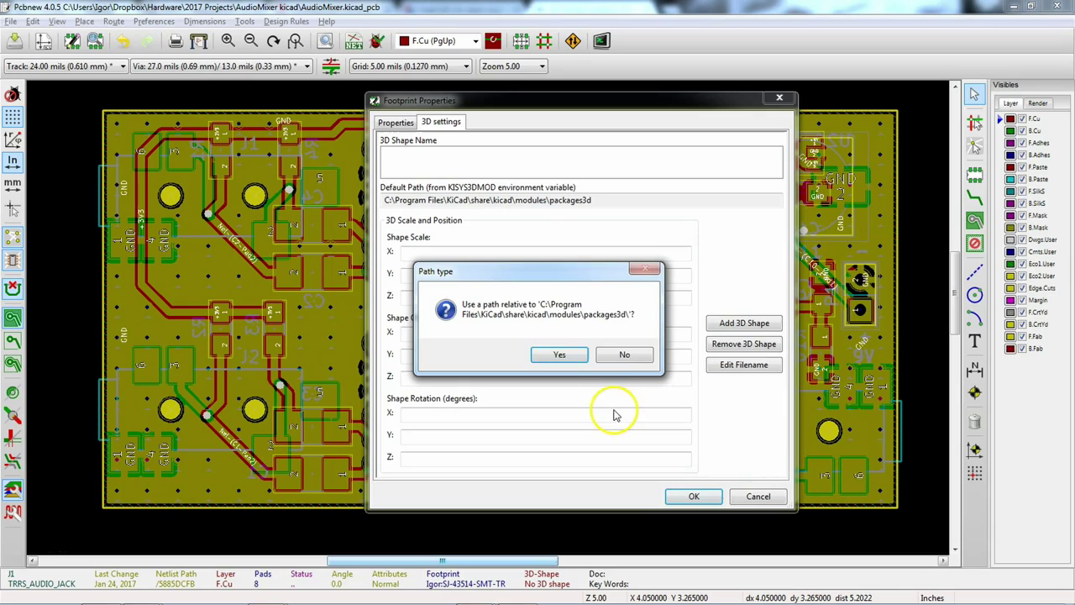
left_click(561, 357)
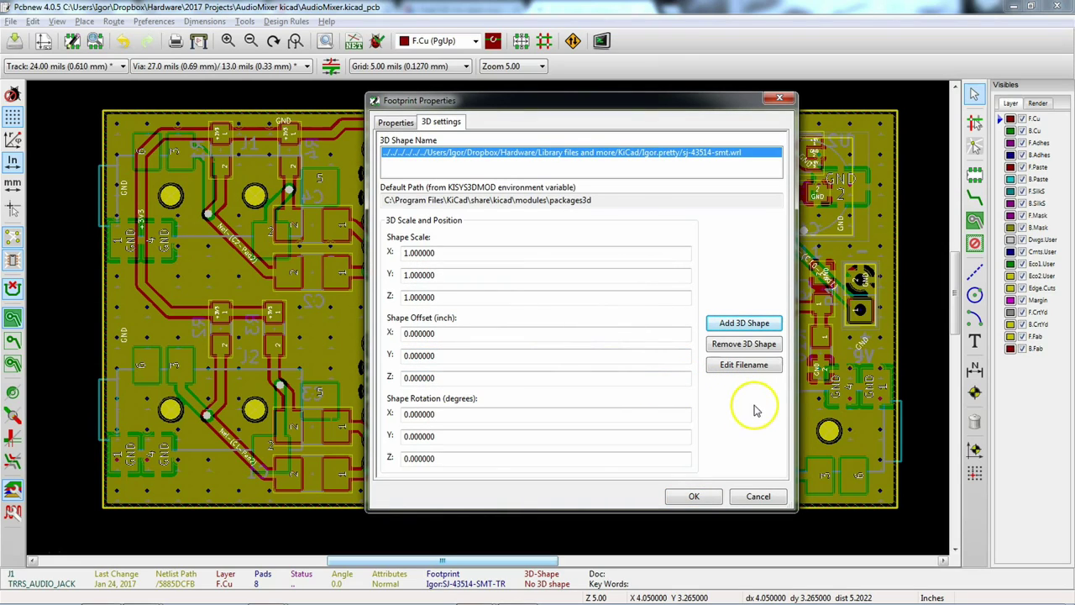
left_click(693, 495)
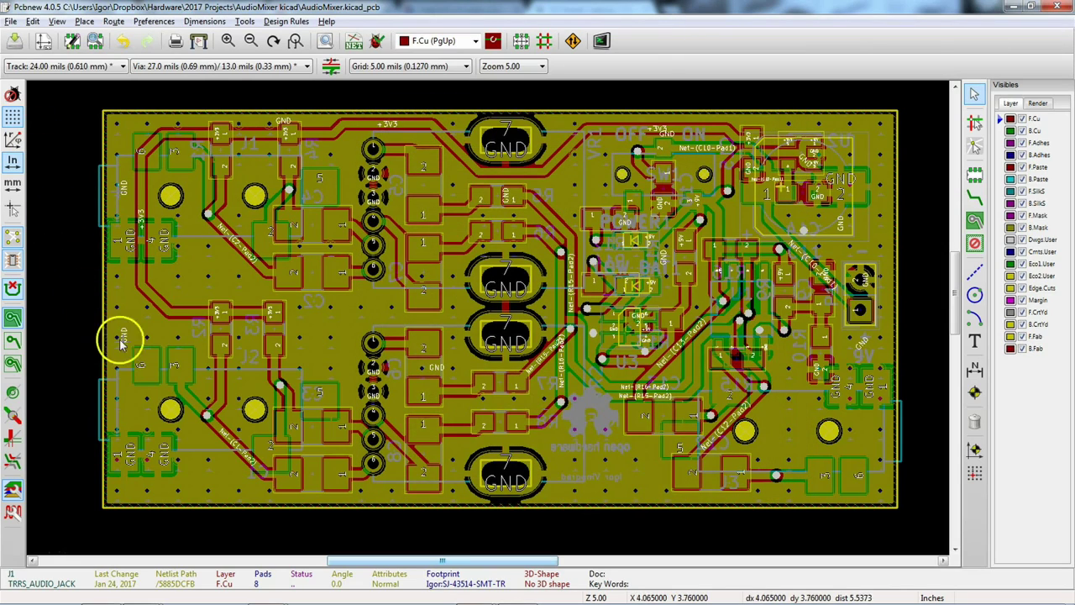
Give footprint J2 the sj-43514-smt.wrl 3D shape with a relative path
right_click(118, 411)
left_click(151, 415)
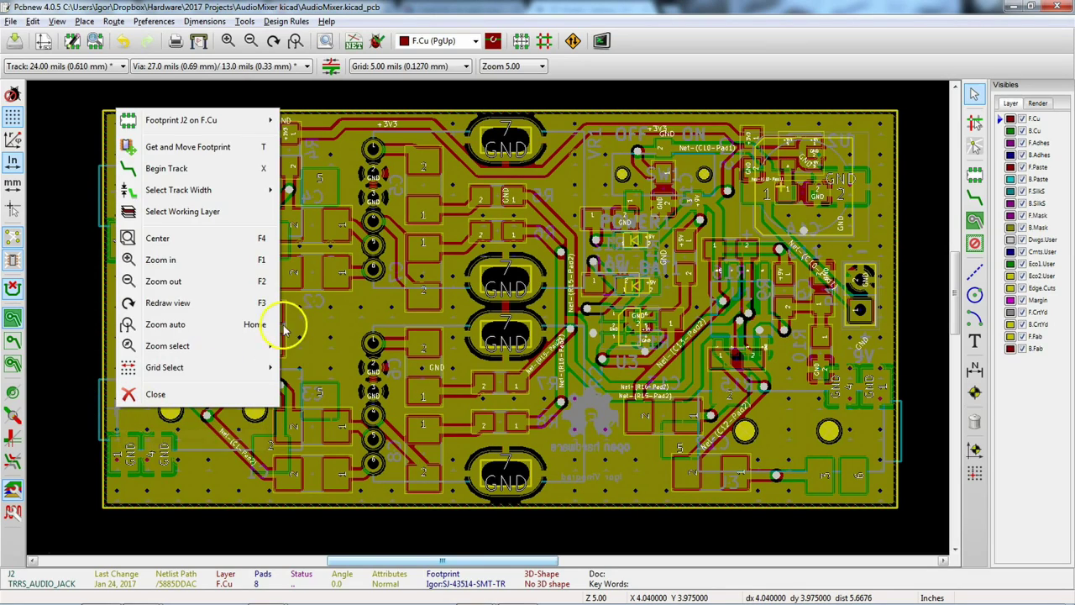
mouse_move(240, 119)
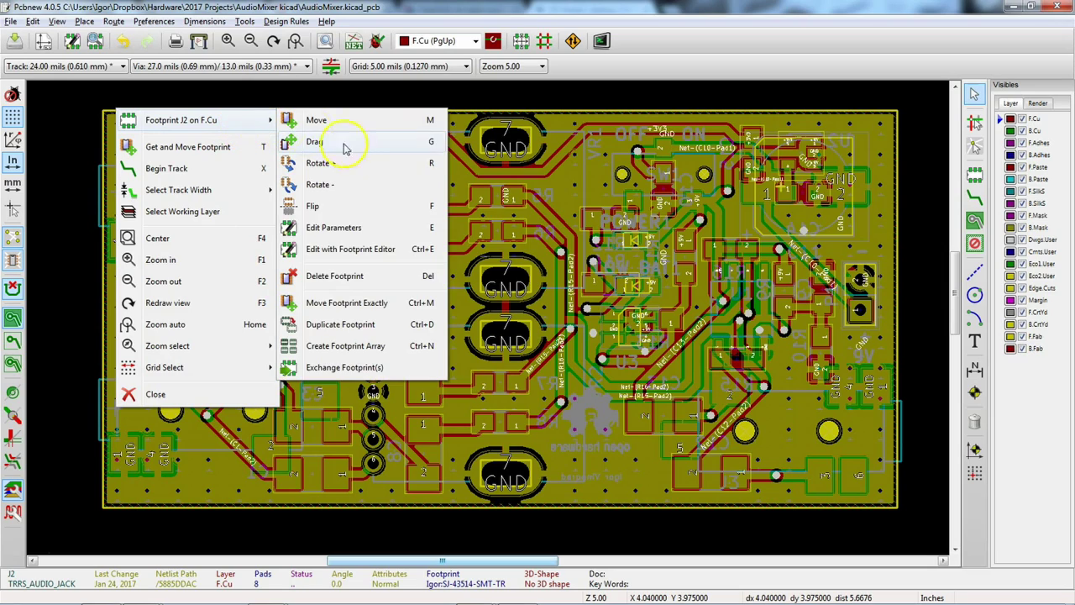
left_click(334, 227)
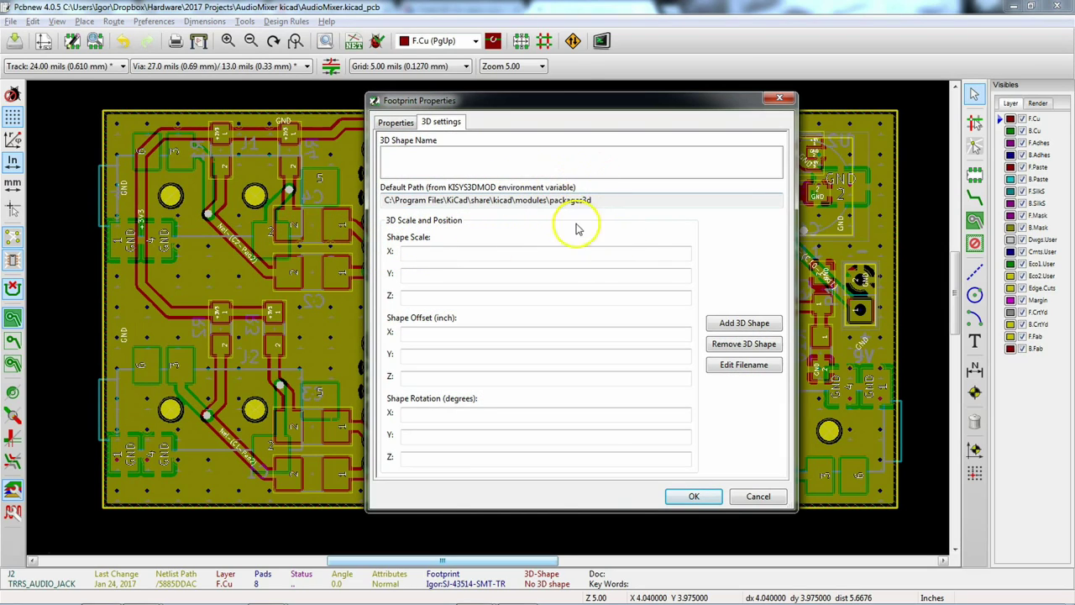
left_click(728, 322)
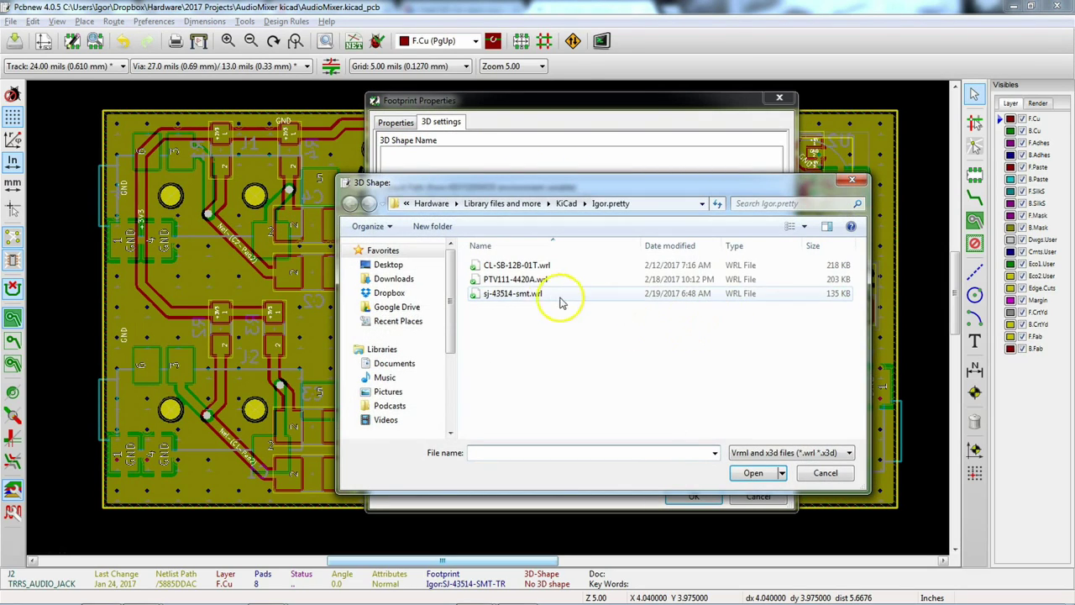
left_click(540, 295)
left_click(753, 473)
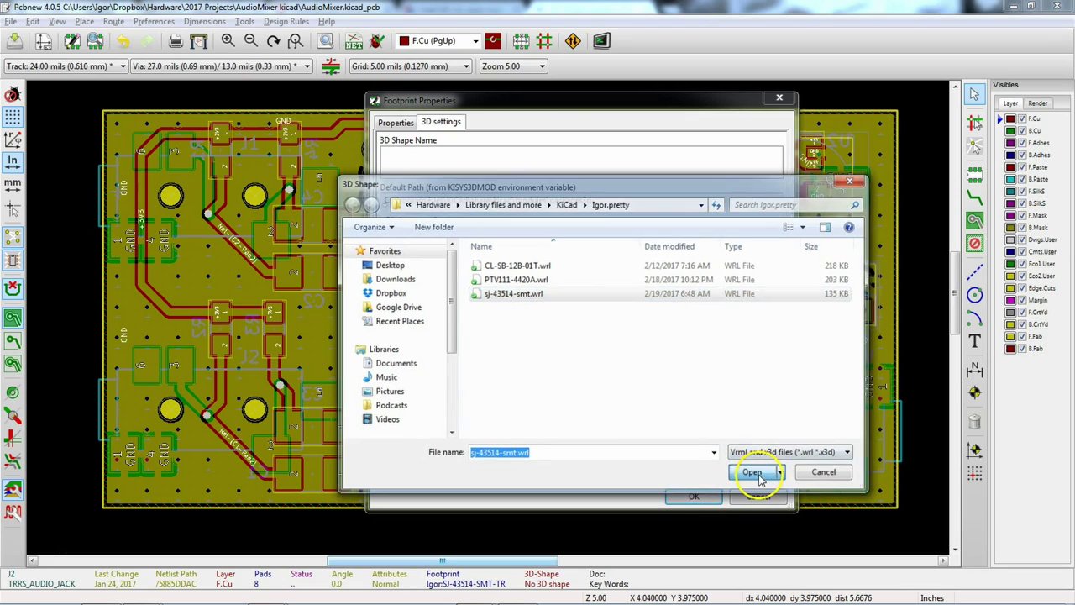
left_click(558, 355)
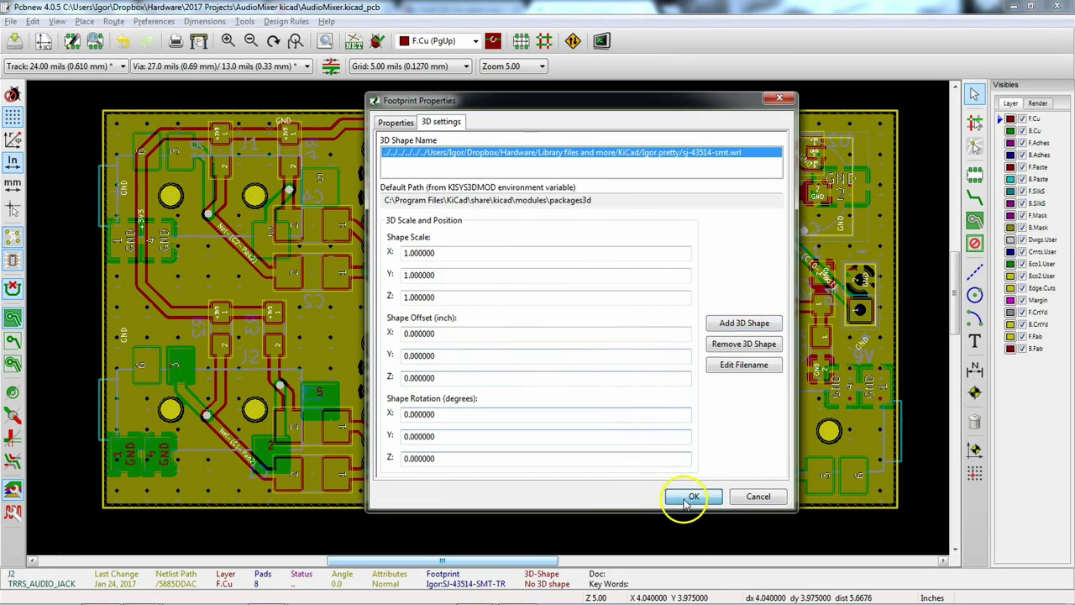
left_click(694, 496)
Give footprint J3 the sj-43514-smt.wrl 3D shape, then open the 3D view
right_click(890, 423)
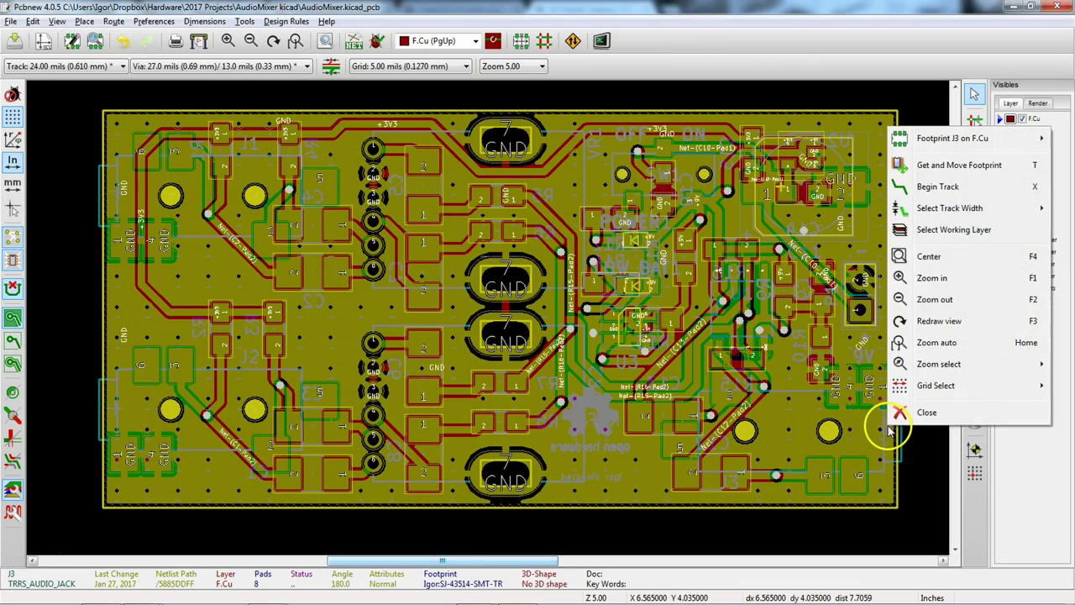
mouse_move(952, 141)
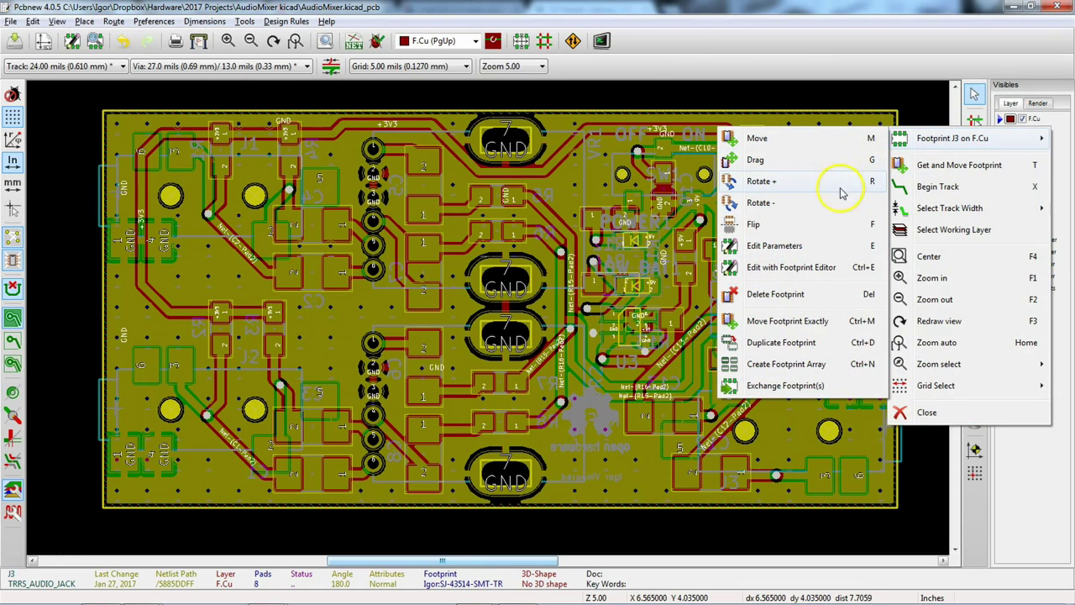
left_click(804, 247)
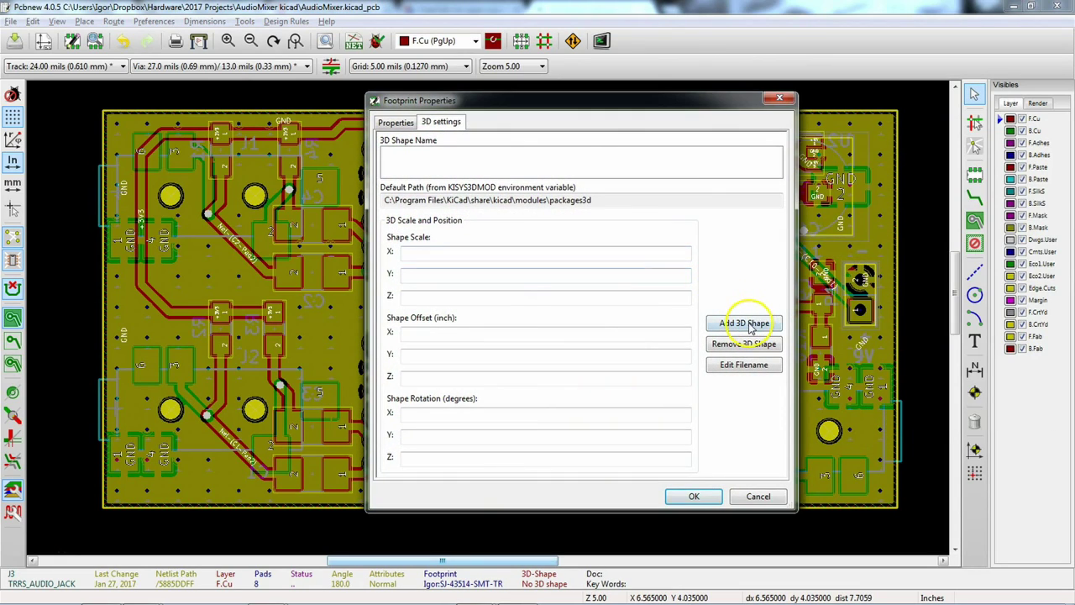
left_click(746, 323)
left_click(517, 296)
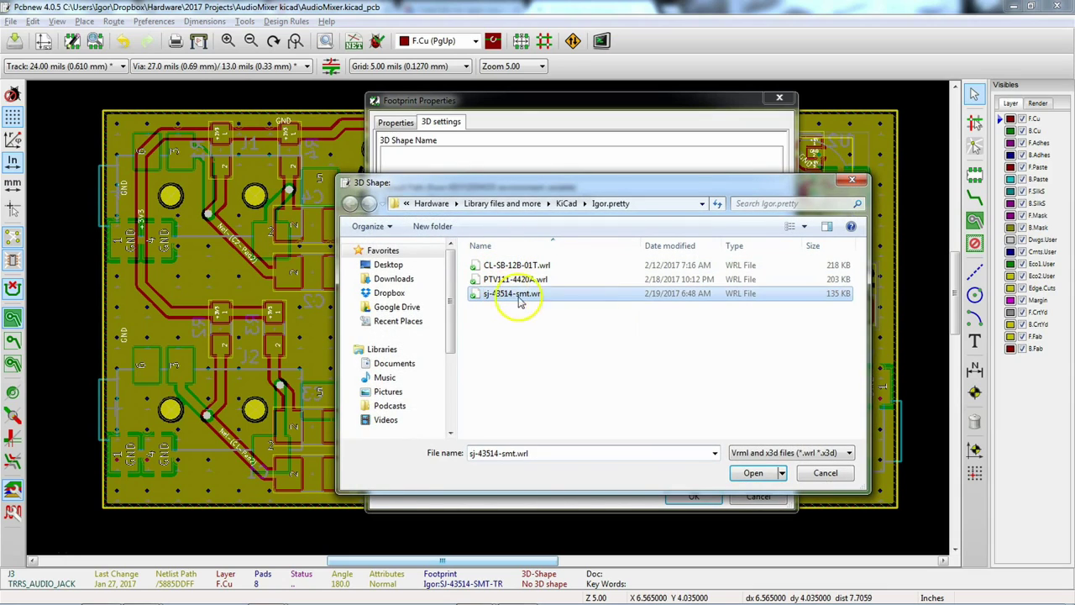
left_click(751, 473)
left_click(559, 359)
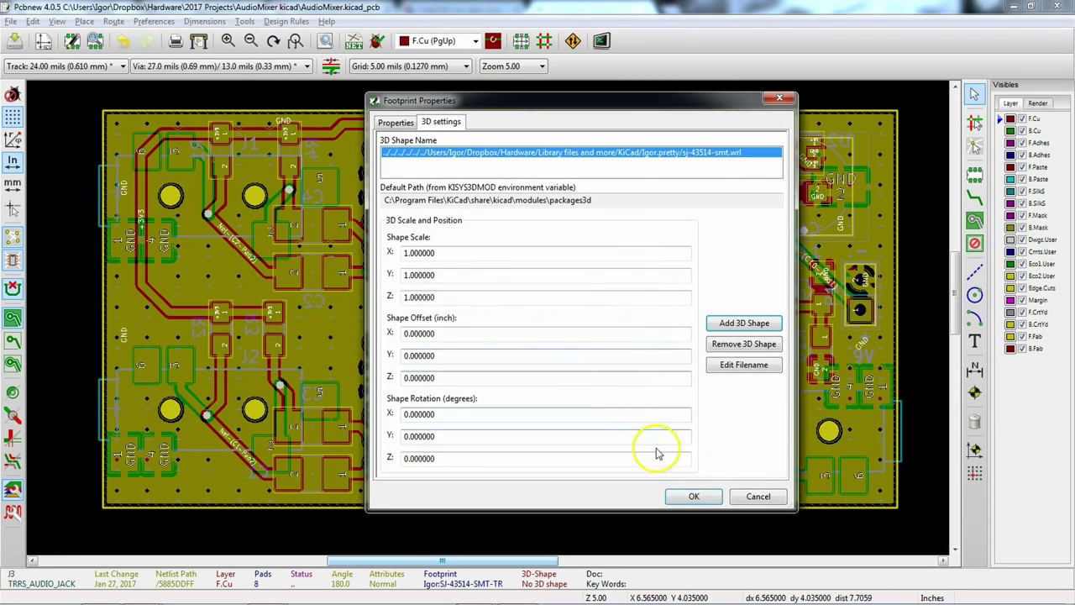
left_click(695, 496)
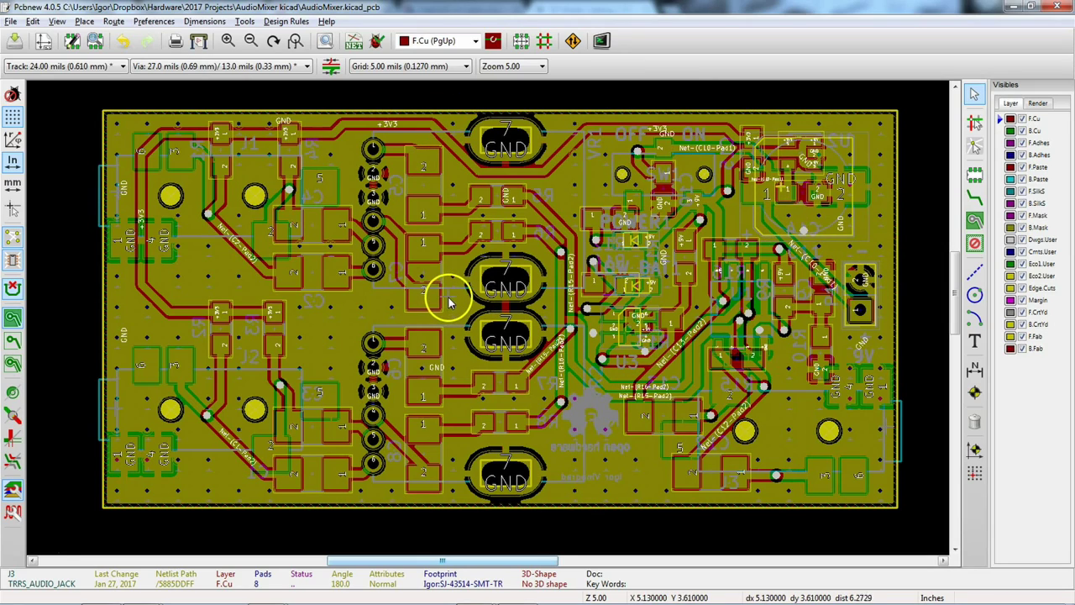
key("alt+3")
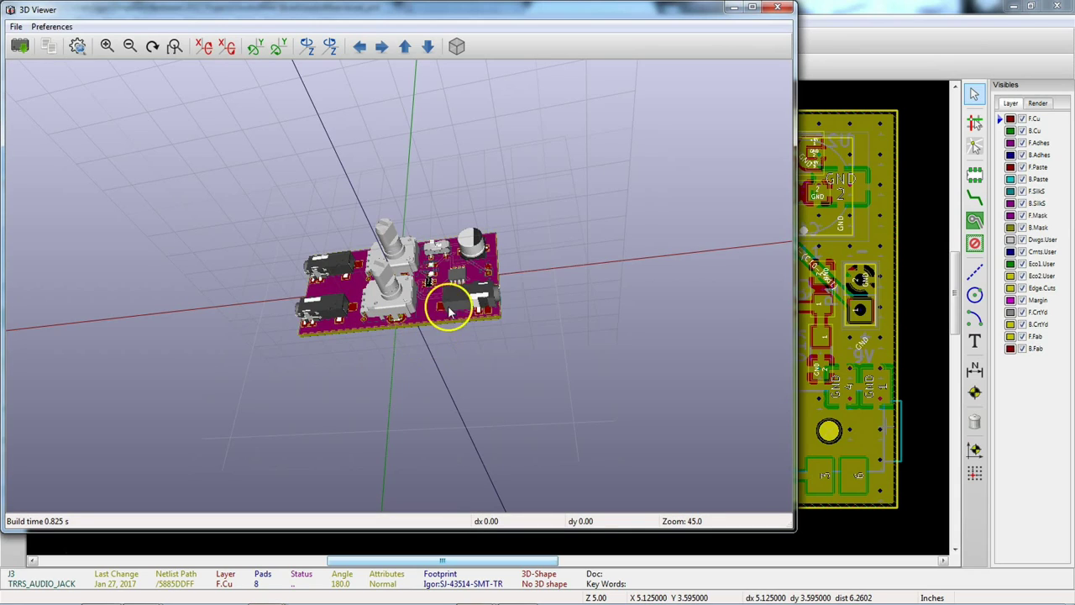
Zoom and orbit the 3D board to inspect the three sj-43514-smt jack models
scroll(483, 302, "up", 2)
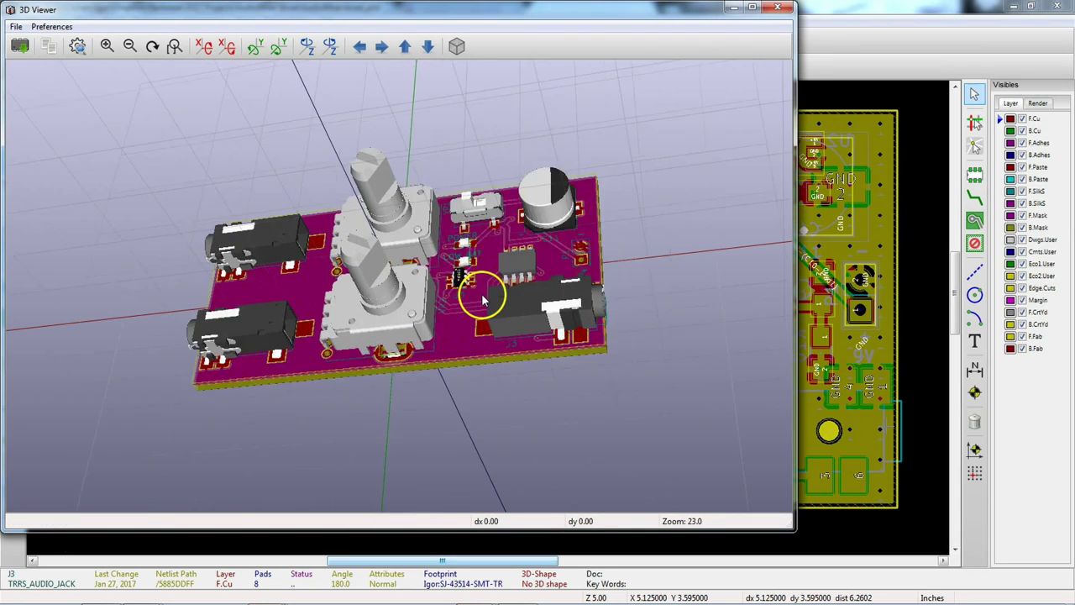
scroll(503, 294, "down", 1)
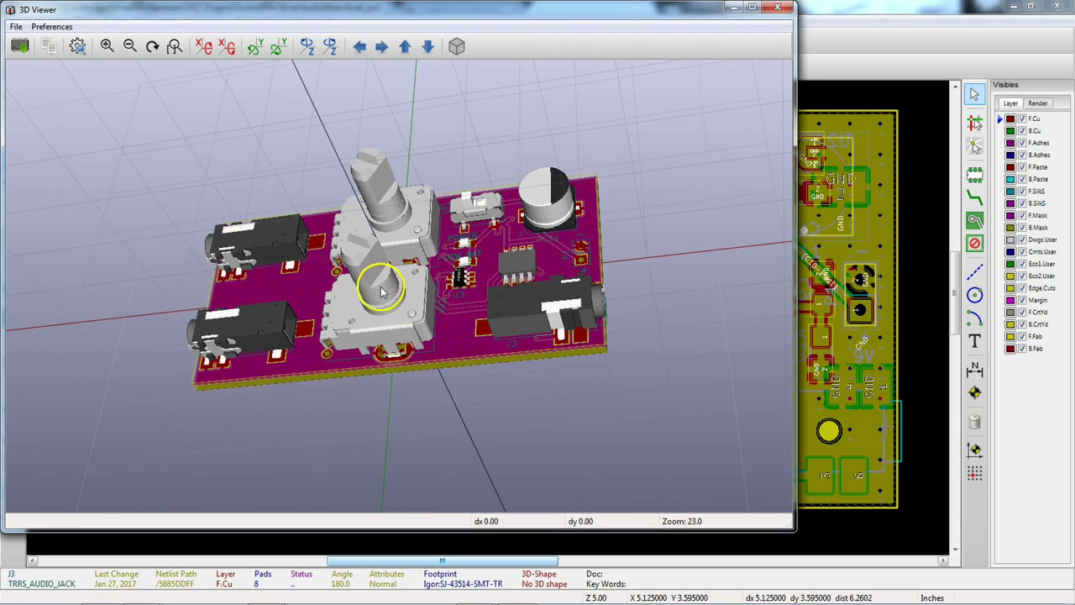
left_click_drag(396, 332, 486, 259)
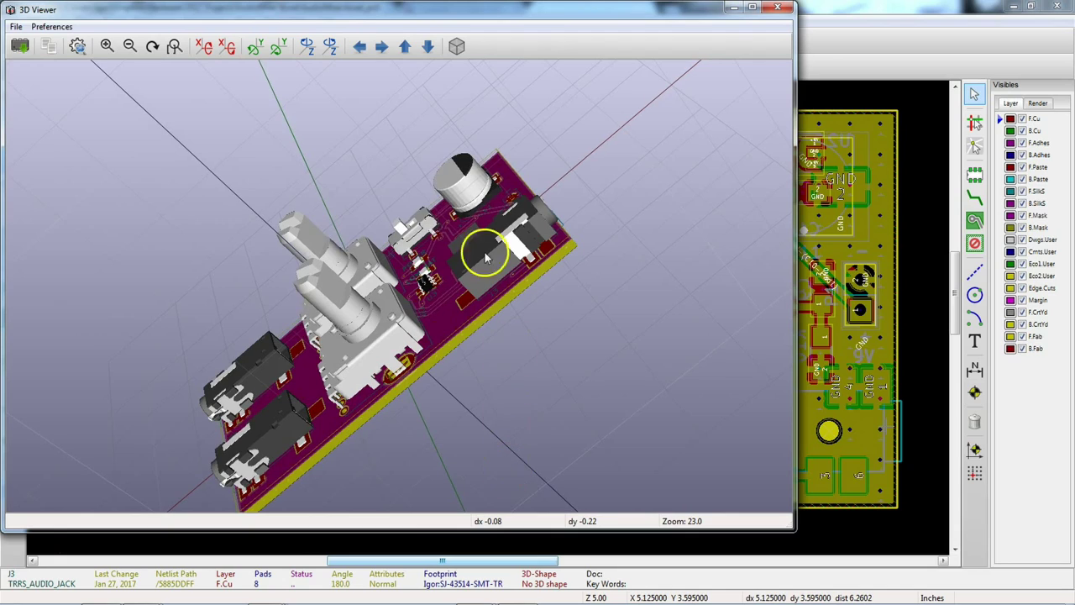
left_click_drag(372, 256, 506, 238)
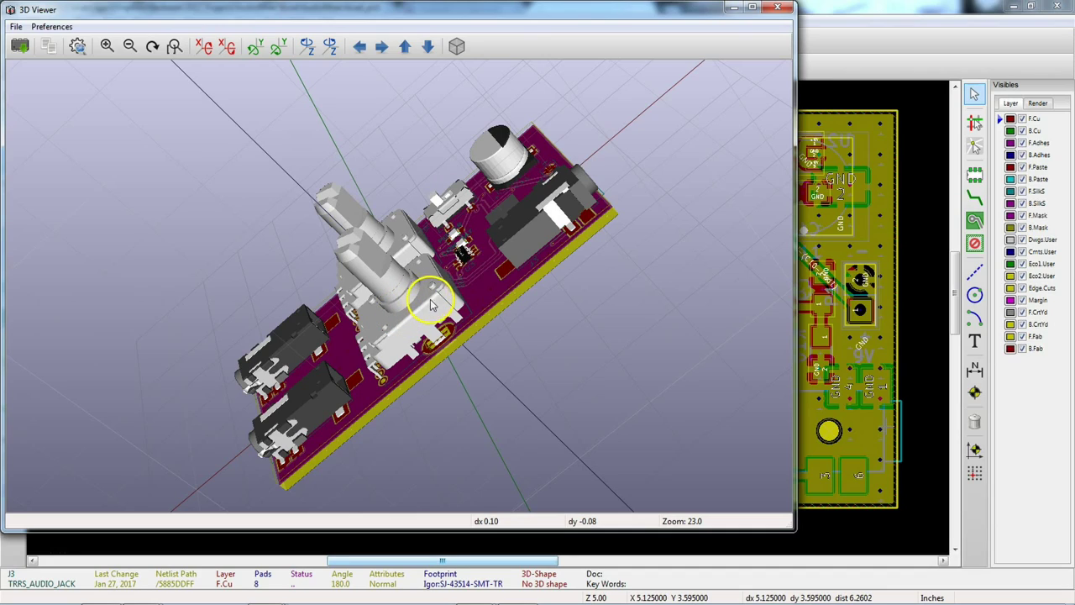
Close KiCad's 3D Viewer and bring FreeCAD with the StepUp tools in front of Pcbnew
left_click(780, 8)
mouse_move(279, 594)
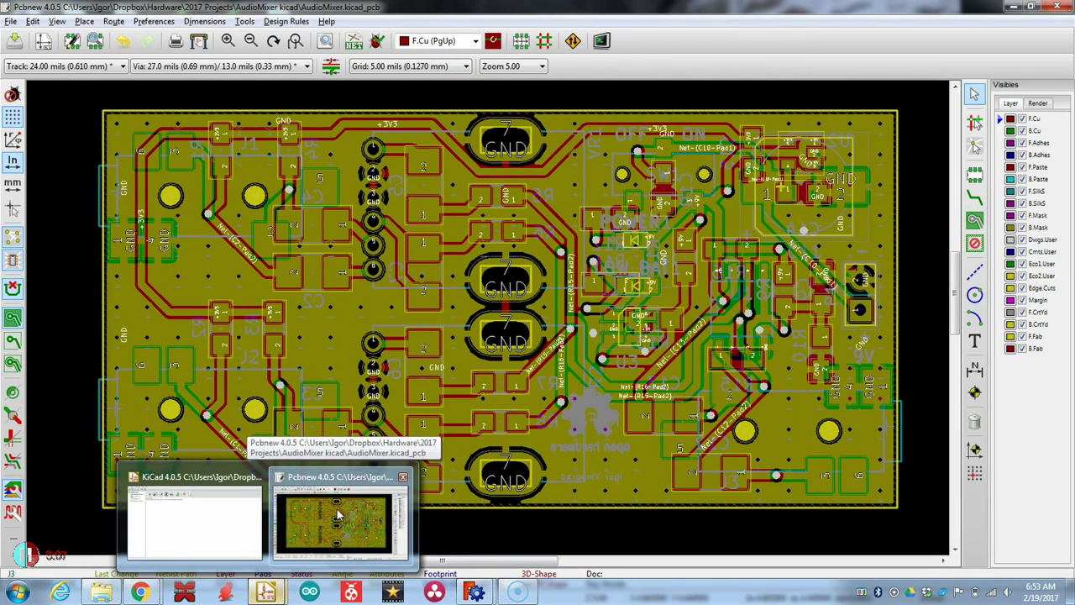
mouse_move(474, 592)
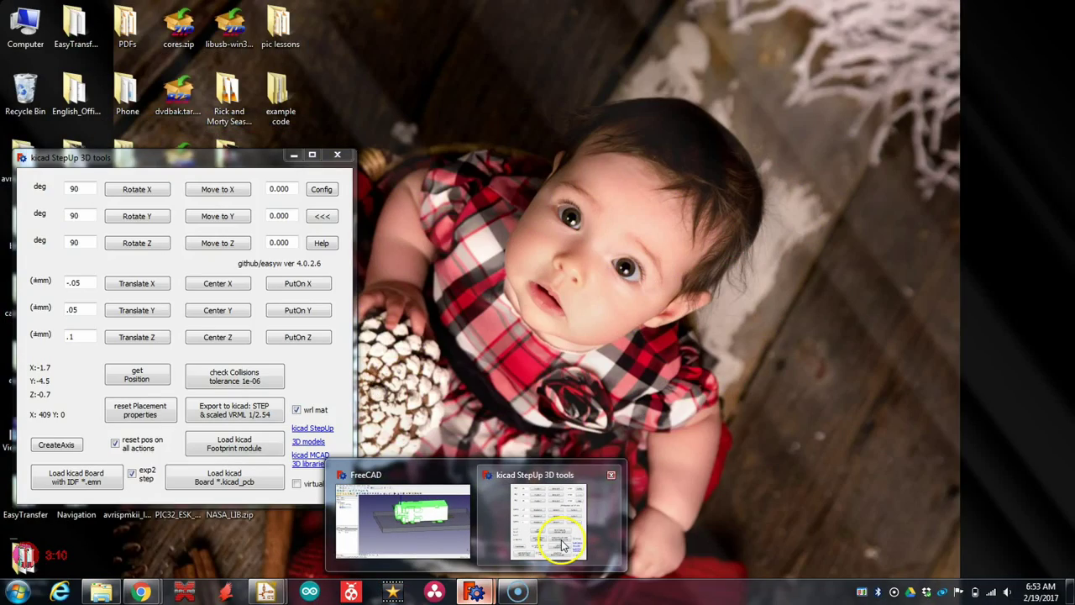
left_click(563, 544)
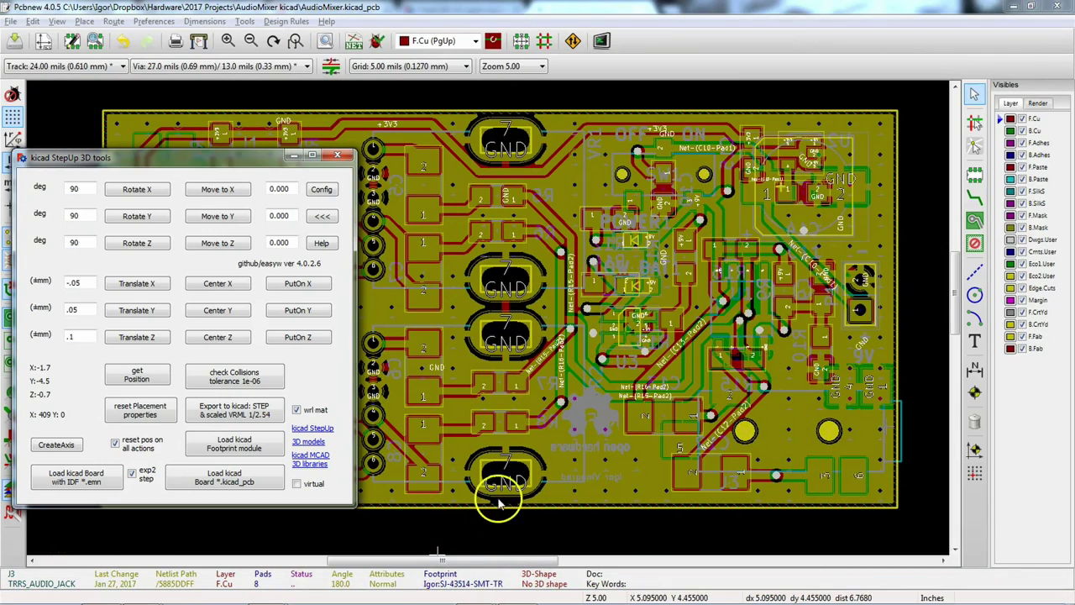
mouse_move(476, 592)
left_click(449, 513)
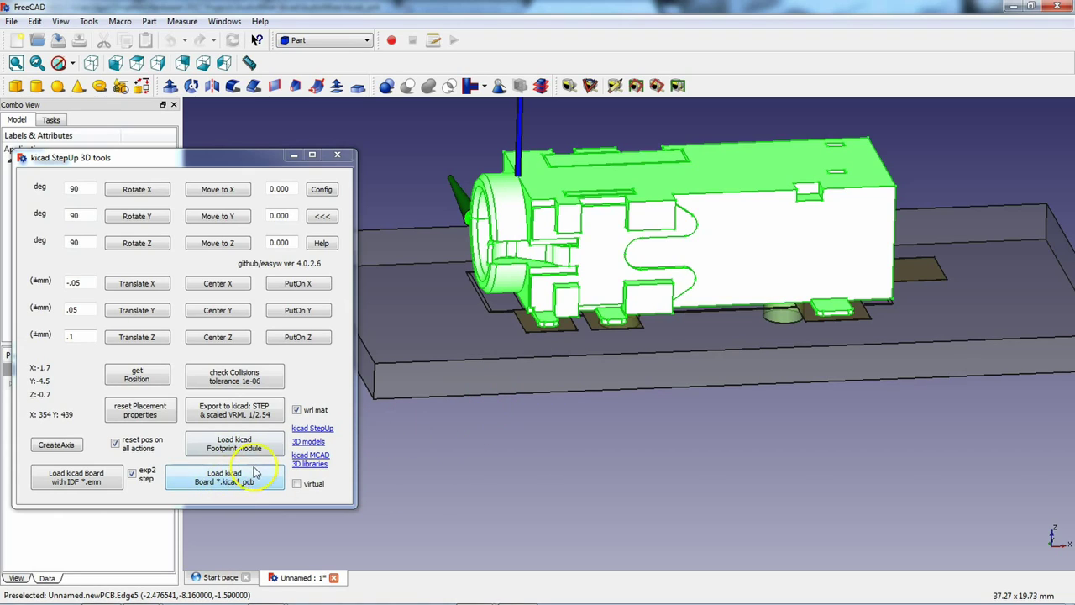
Close the kicad StepUp 3D tools panel, confirming Yes, and minimize FreeCAD
left_click(232, 485)
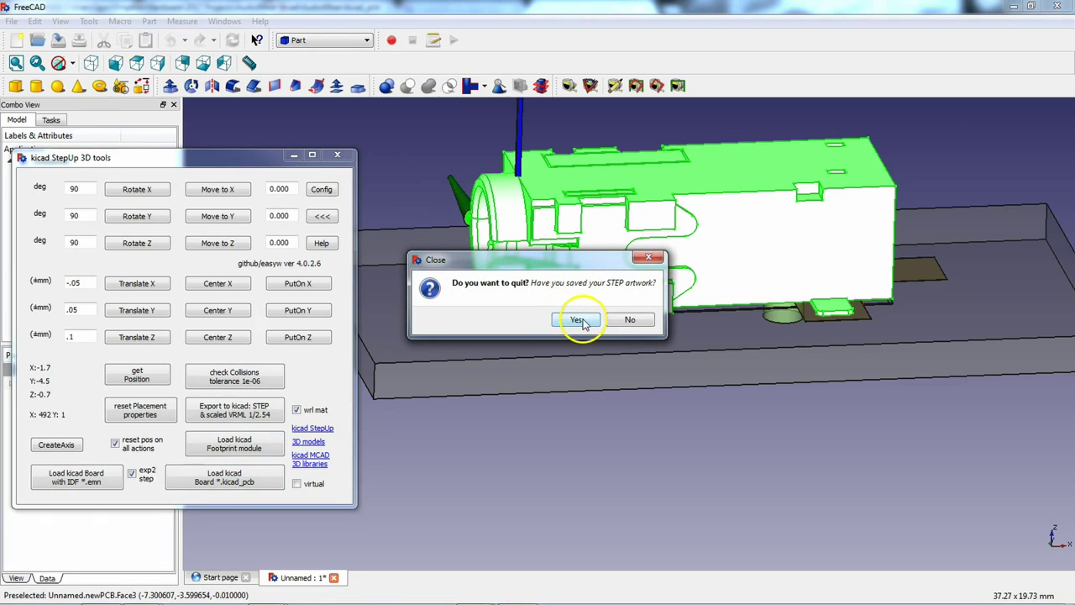
left_click(643, 321)
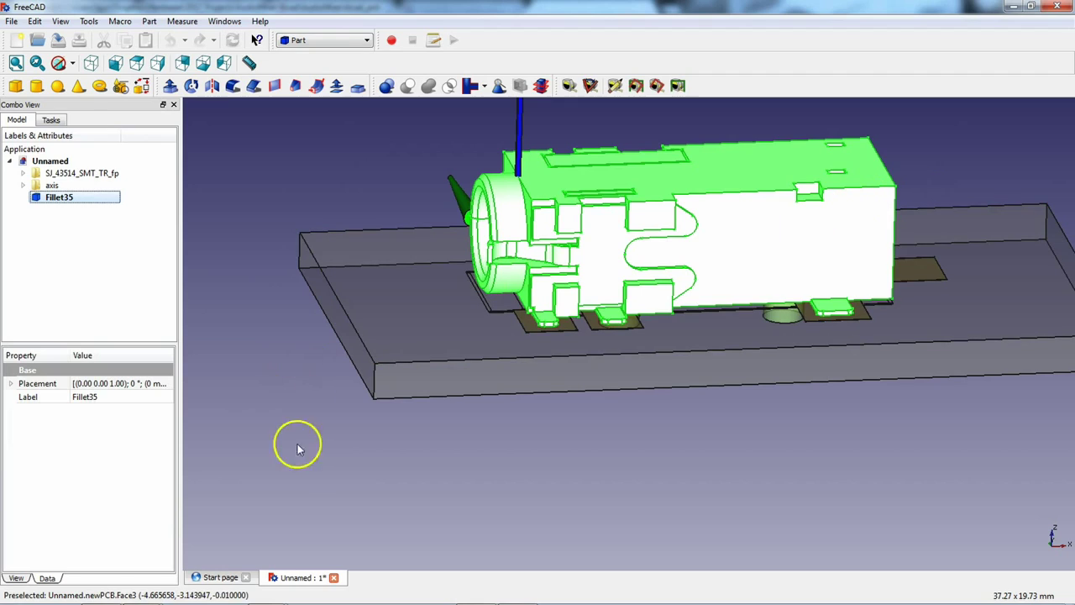
left_click(1011, 10)
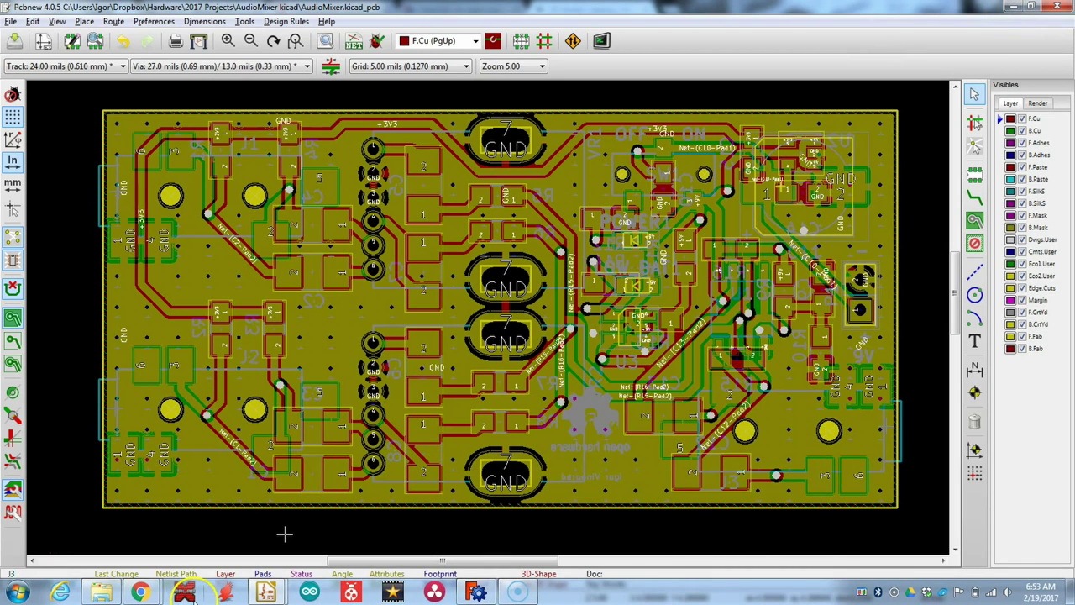
left_click(100, 592)
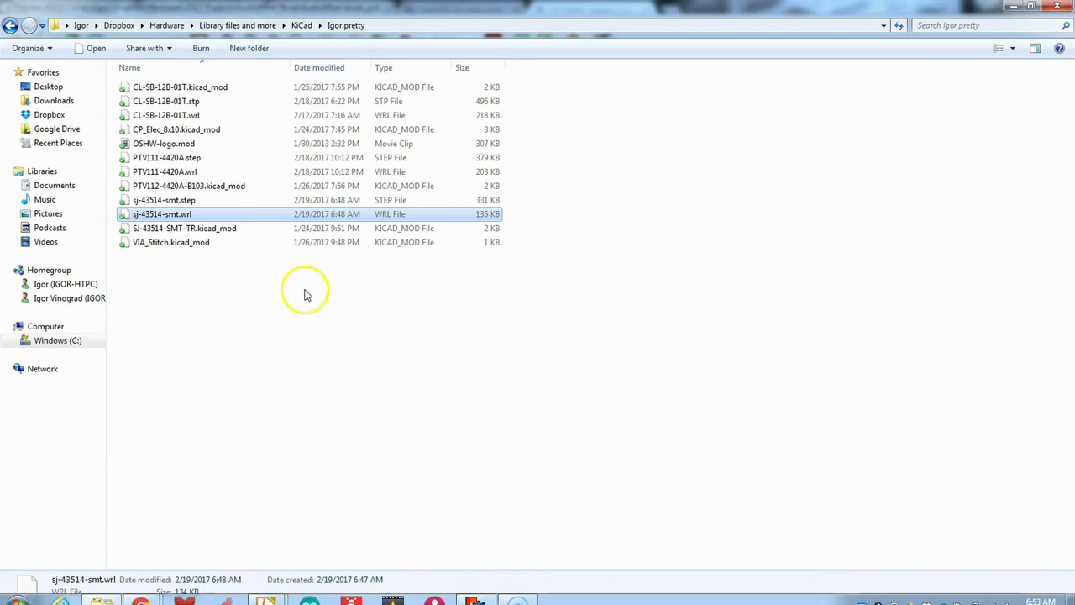
Open ksu-config.ini from C:\Users\<user folder> with WordPad and maximize the window
left_click(58, 340)
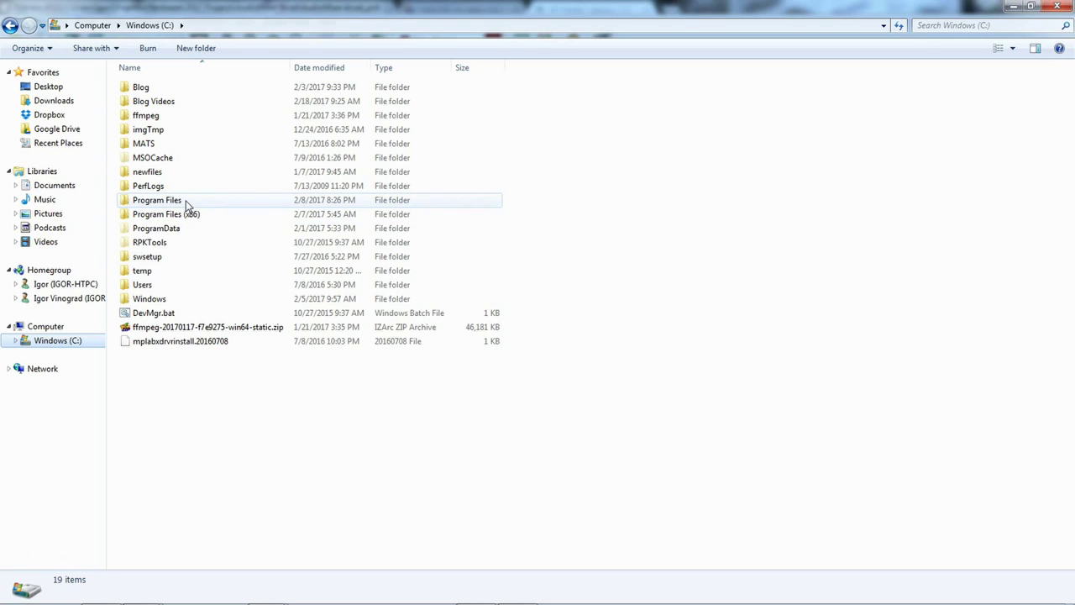
double_click(143, 284)
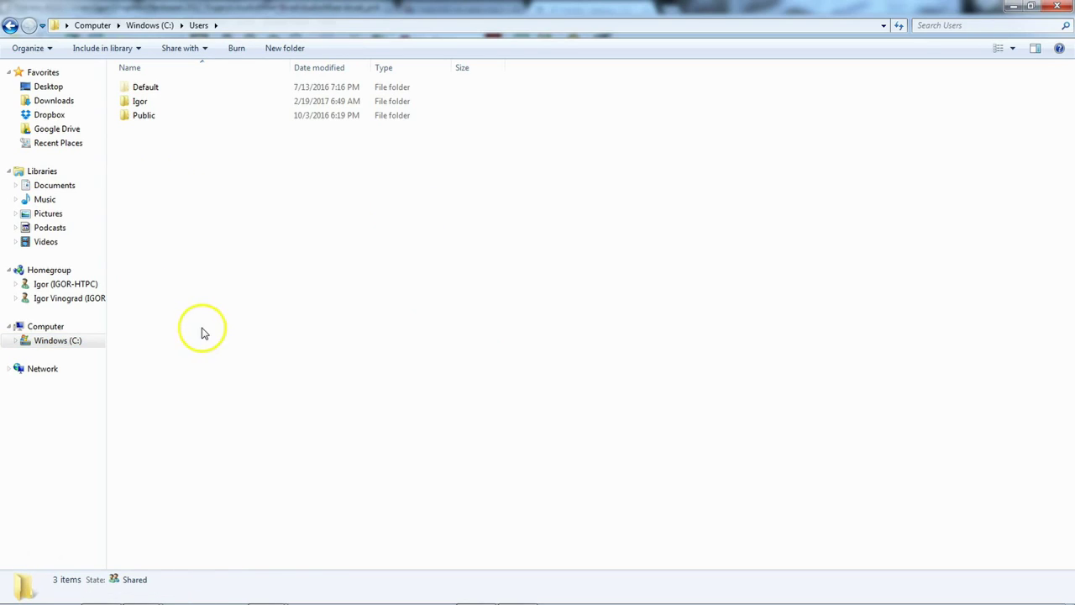
double_click(141, 102)
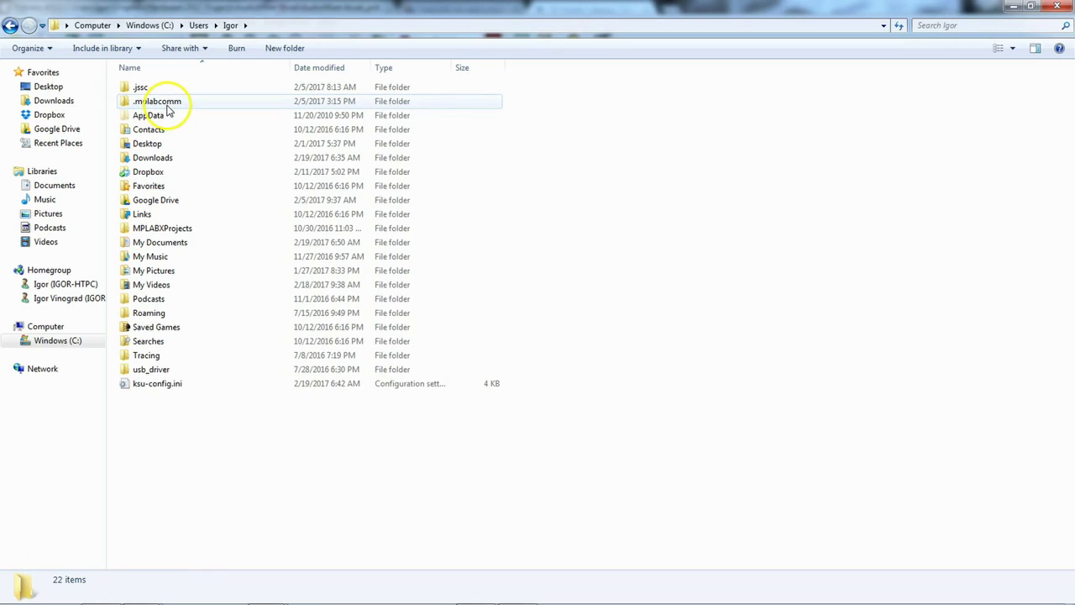
right_click(155, 388)
mouse_move(279, 173)
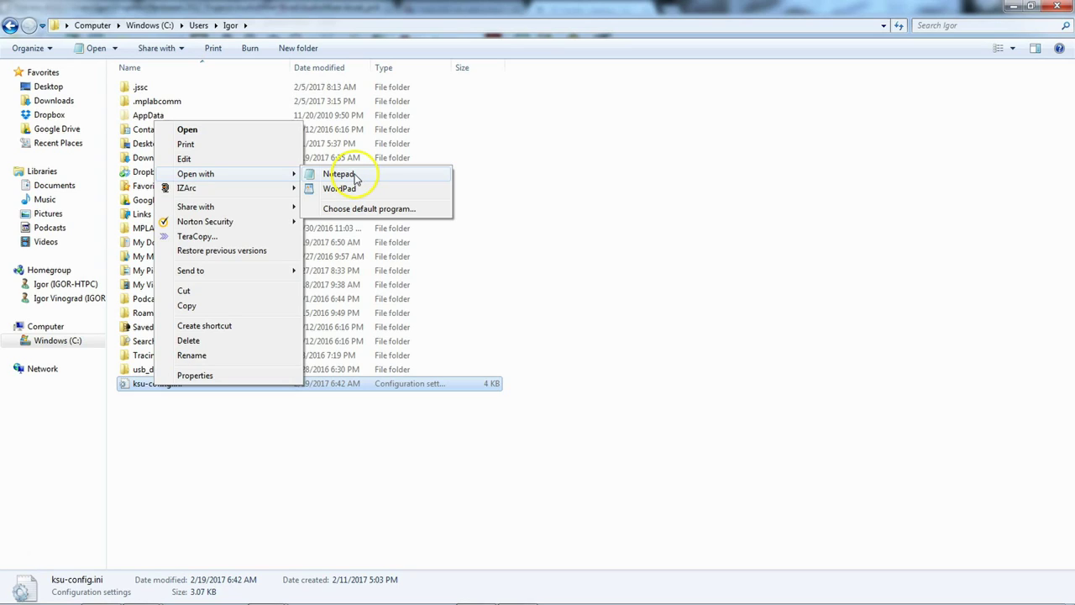
left_click(340, 188)
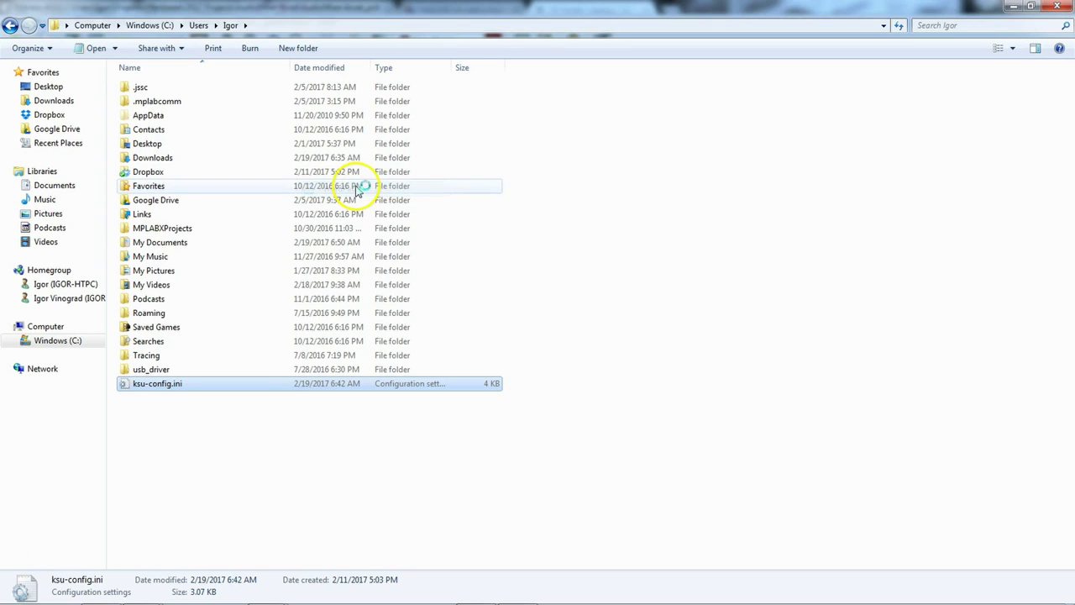
left_click(896, 144)
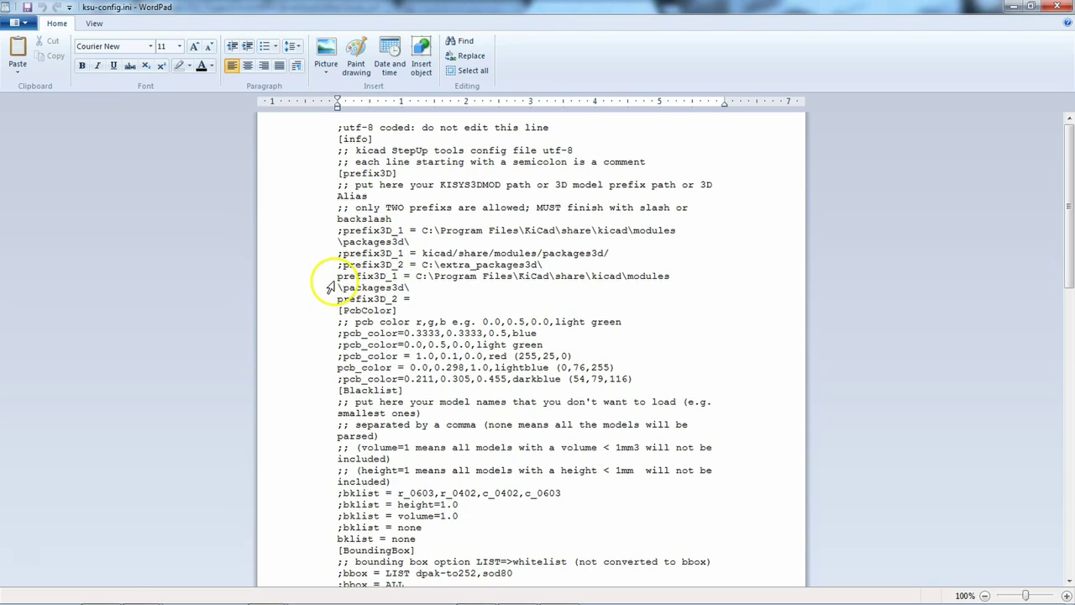
Inspect the prefix3D_1 line and its packages3d path in ksu-config.ini, then close WordPad
left_click_drag(339, 277, 420, 287)
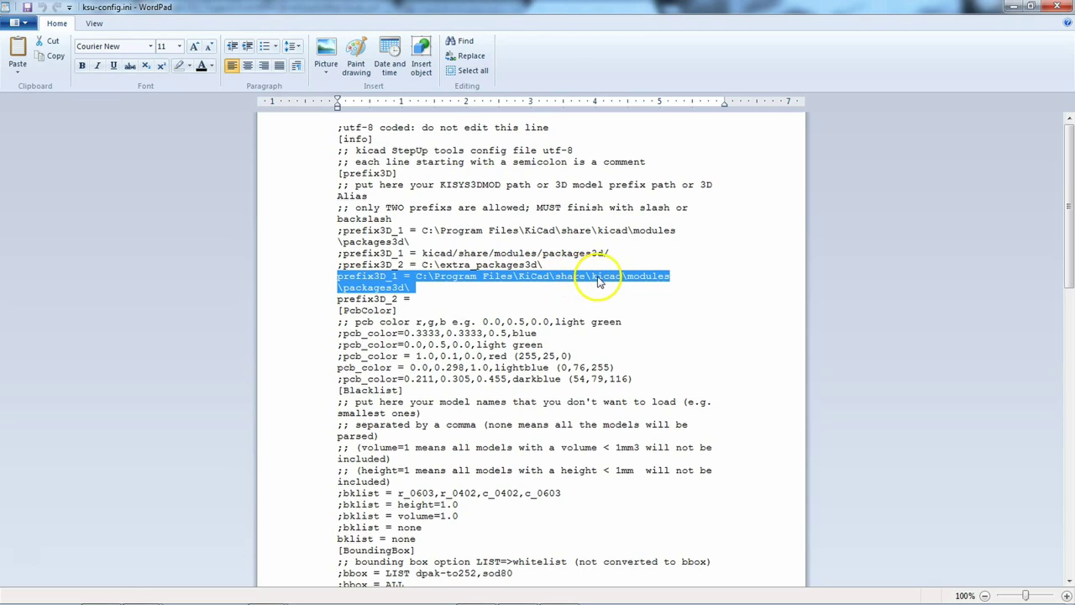
left_click(417, 276)
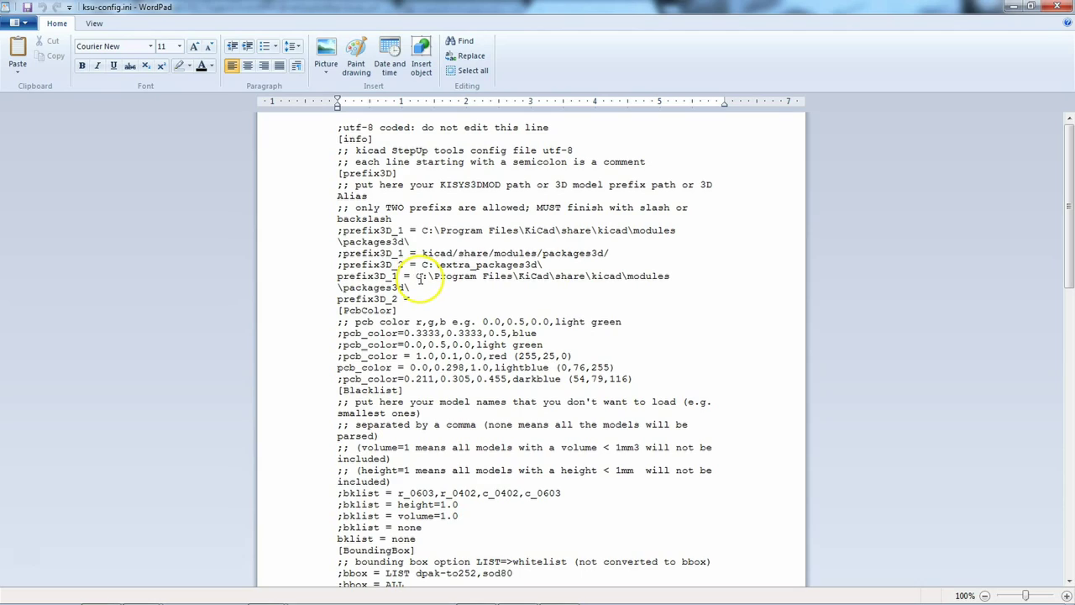
left_click_drag(416, 277, 422, 285)
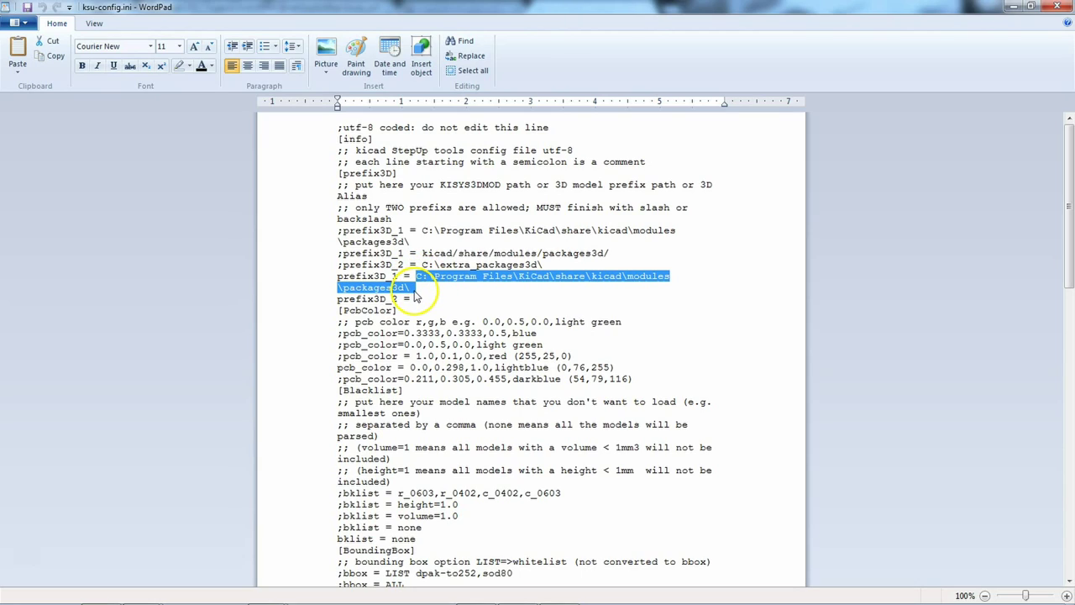
left_click(344, 289)
left_click_drag(343, 289, 407, 288)
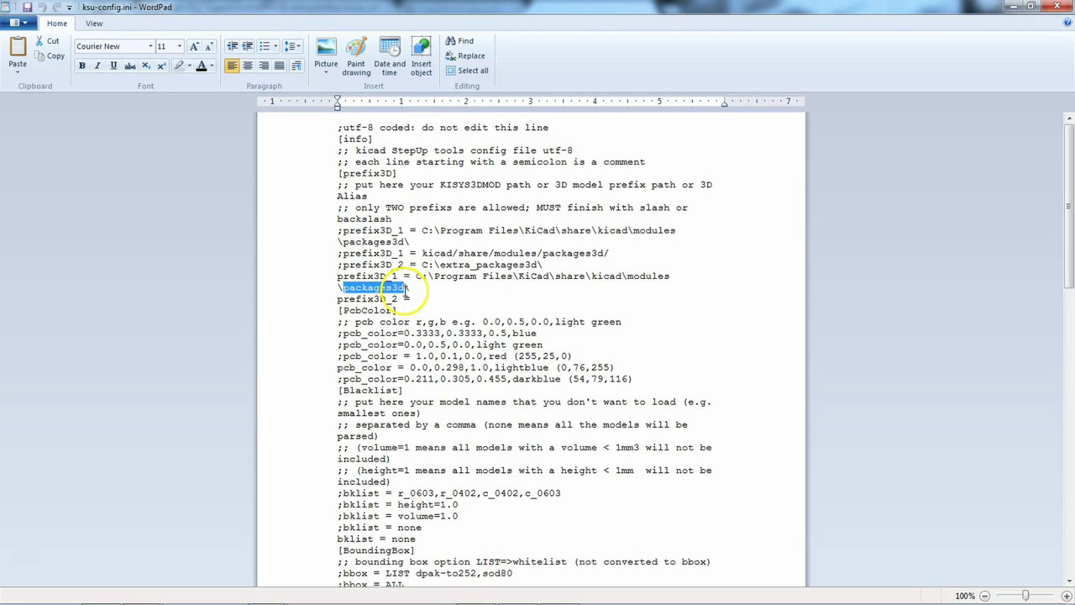
left_click(446, 295)
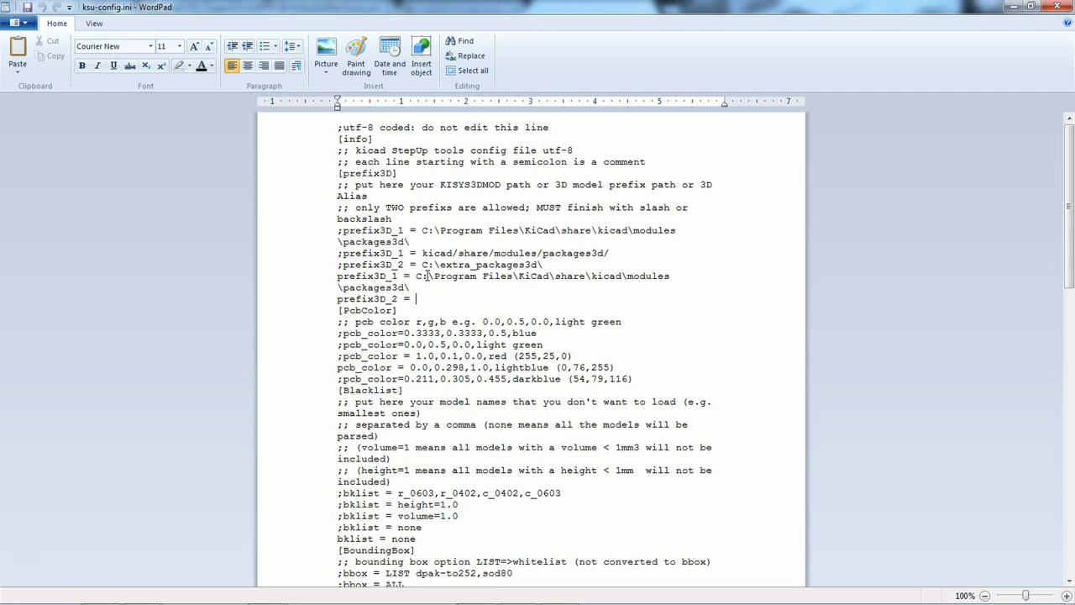
left_click_drag(416, 277, 419, 286)
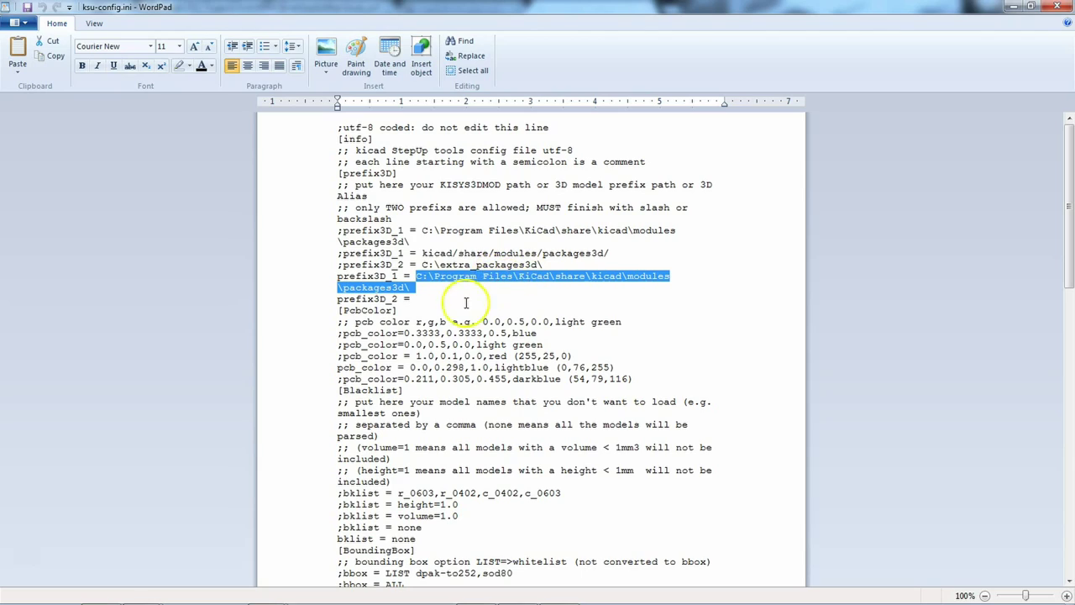
left_click(456, 292)
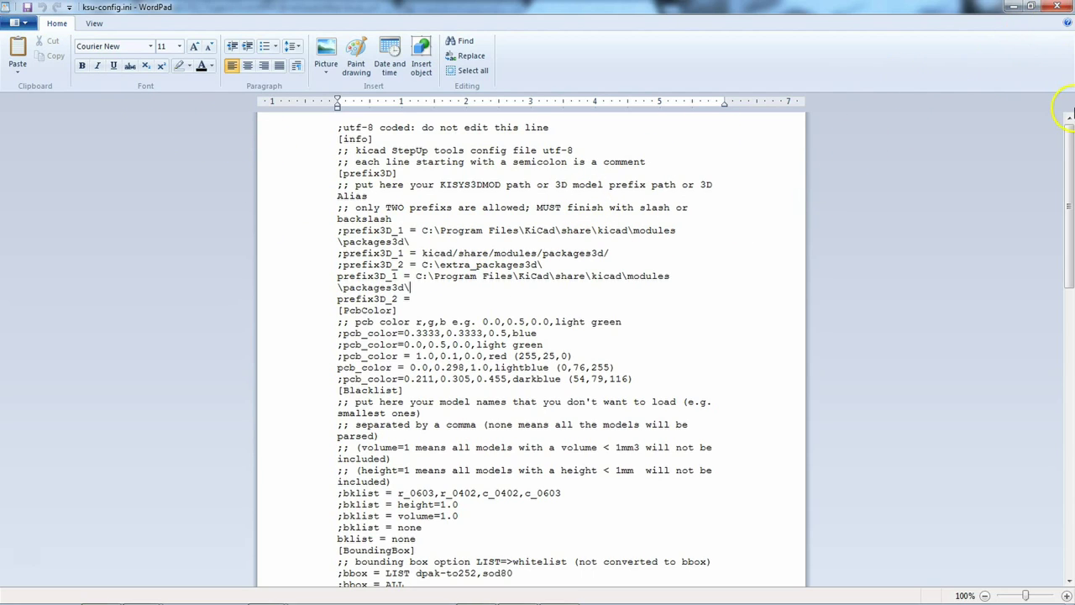
left_click(1058, 7)
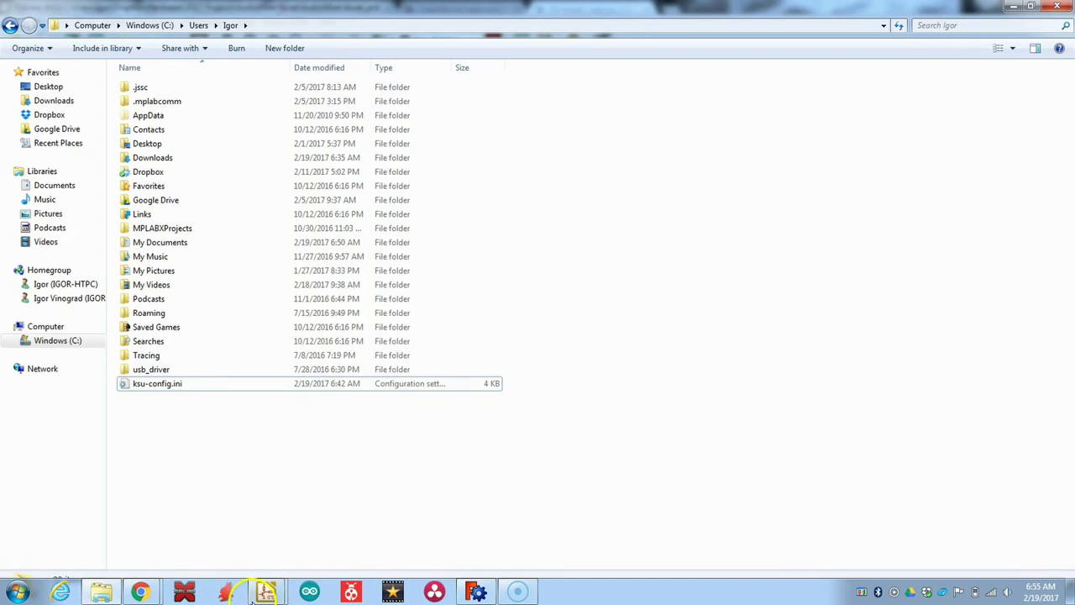
Run the kicad-StepUp-tools macro in FreeCAD and cancel a first board-file load
left_click(476, 591)
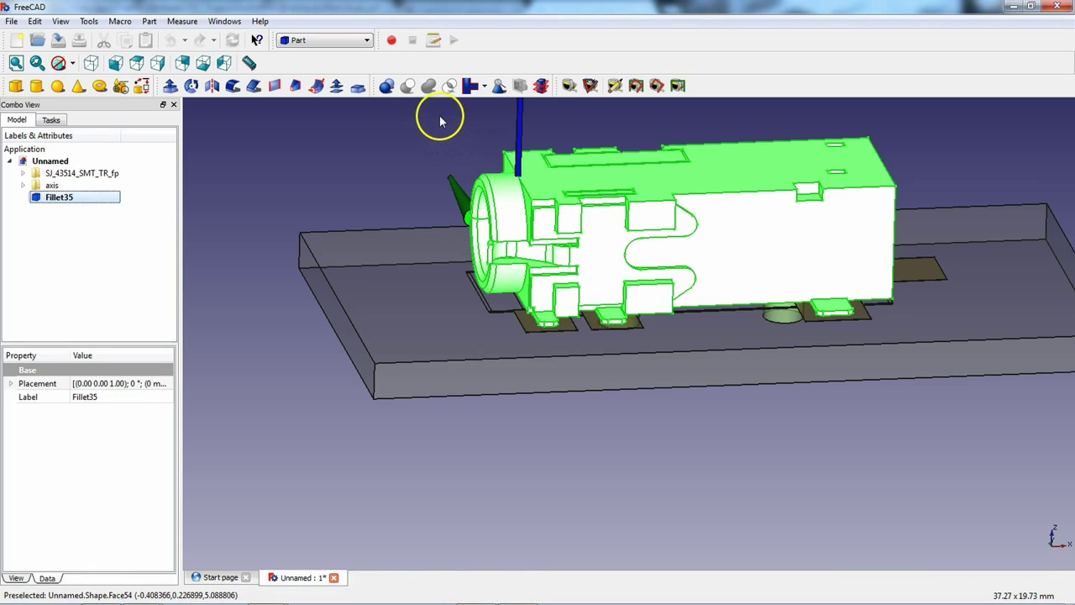
left_click(433, 40)
left_click(426, 220)
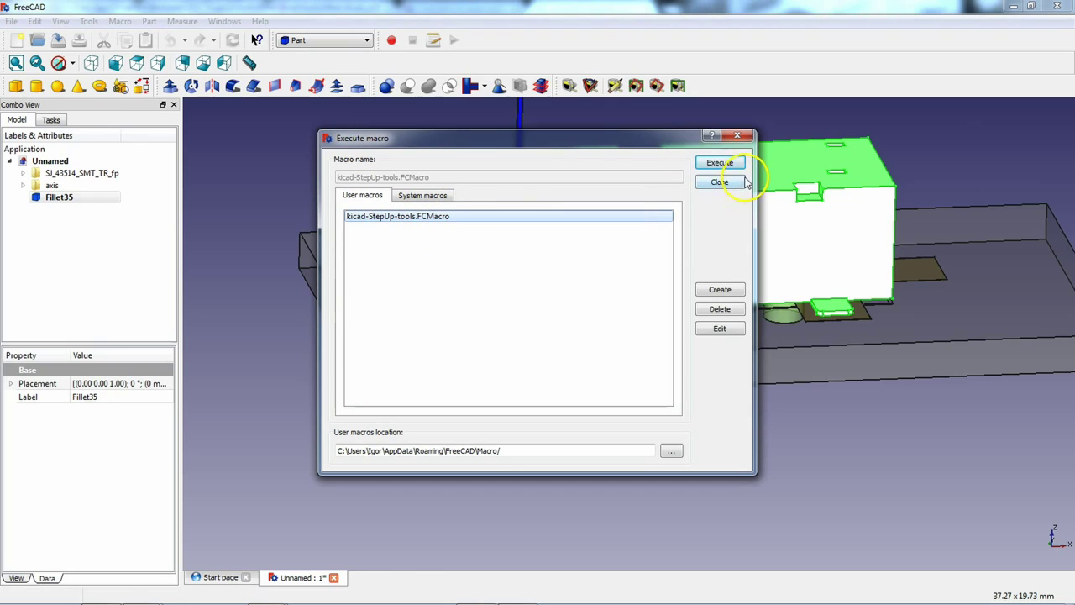
left_click(717, 163)
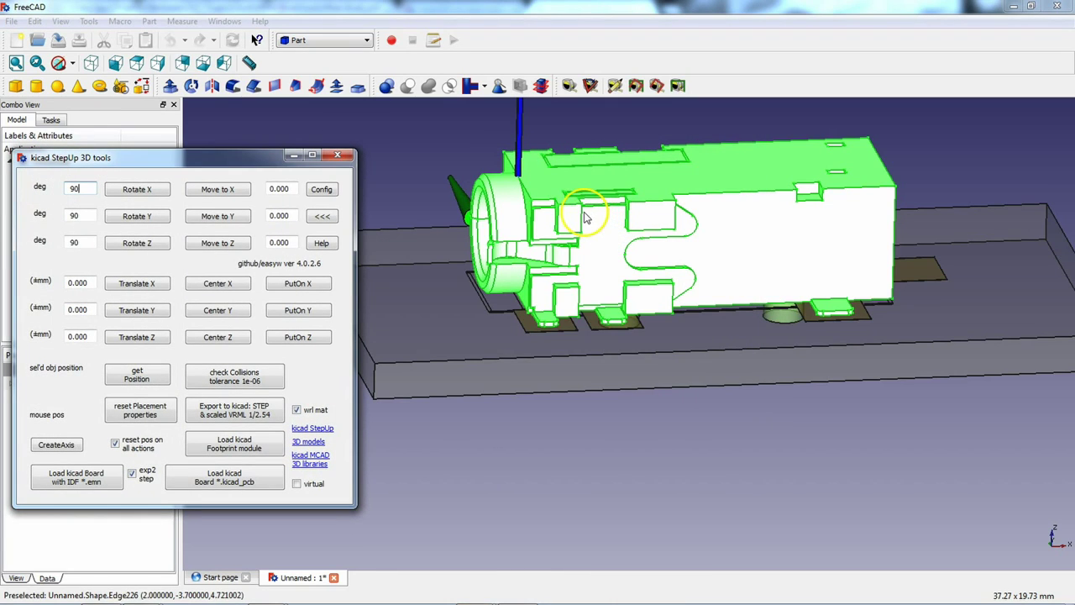
left_click(238, 483)
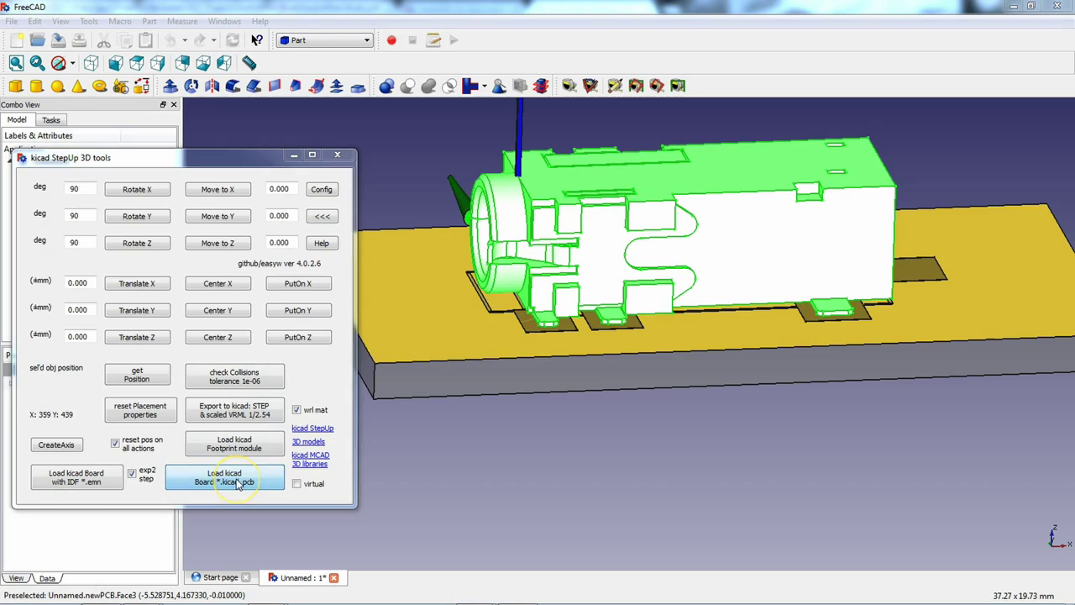
left_click(223, 359)
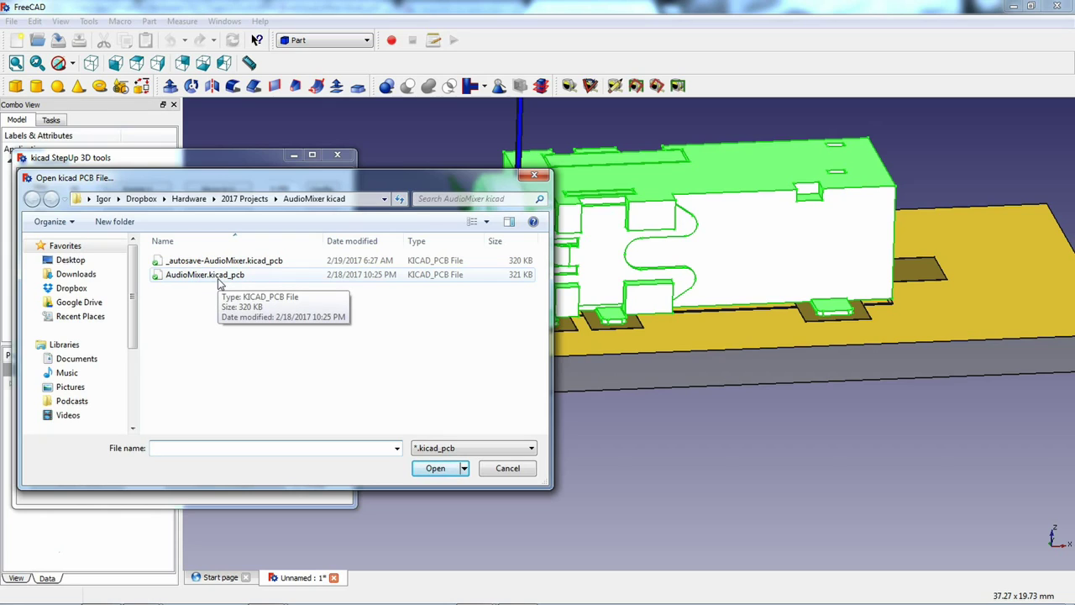
left_click(508, 468)
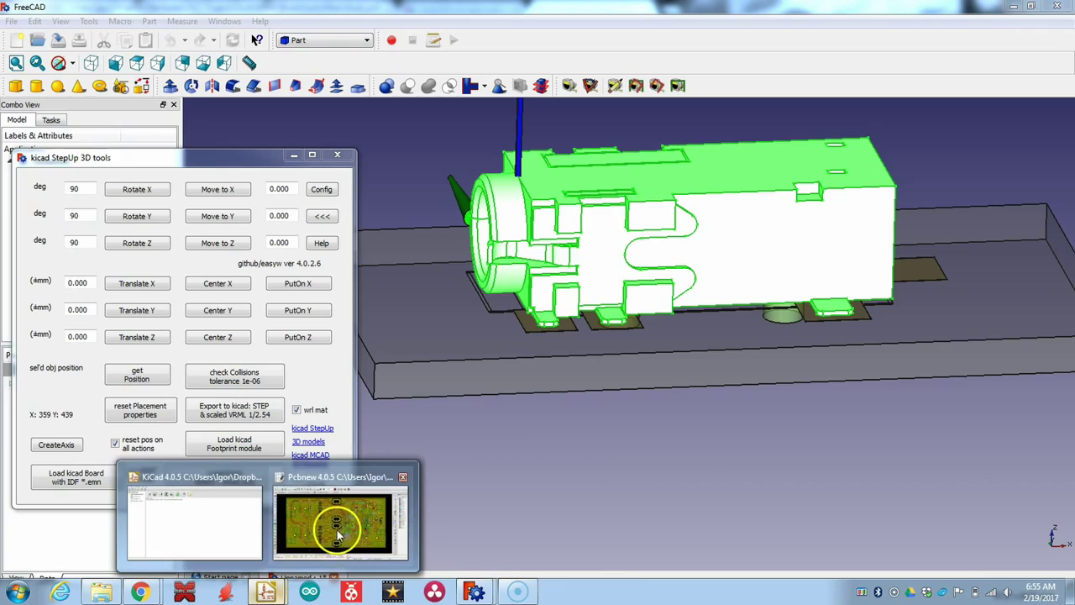
Save the AudioMixer board in Pcbnew, then load AudioMixer.kicad_pcb through StepUp in FreeCAD
left_click(336, 558)
left_click(14, 40)
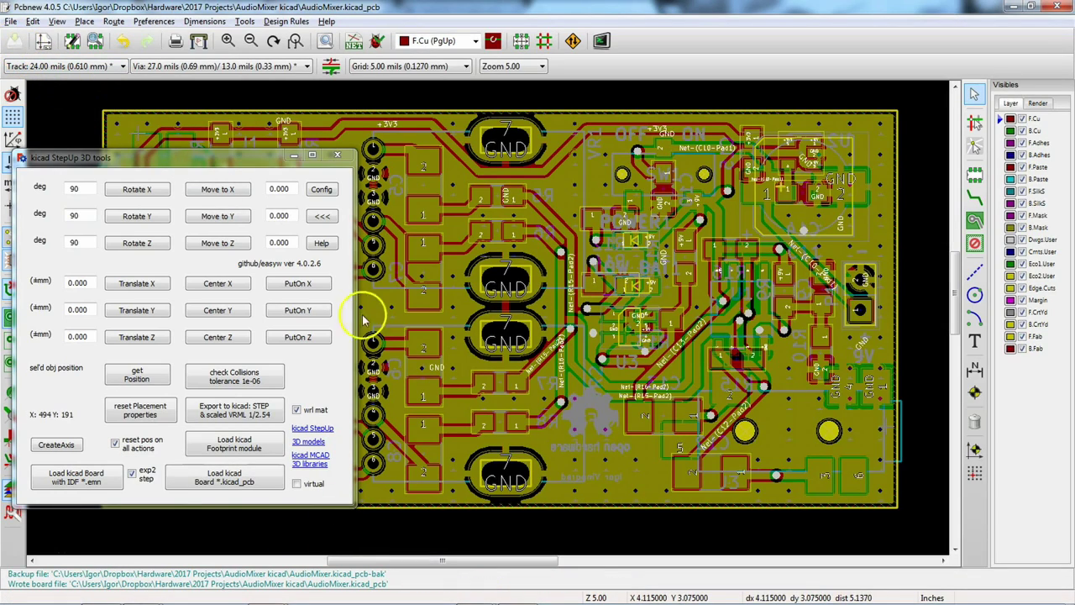
mouse_move(340, 598)
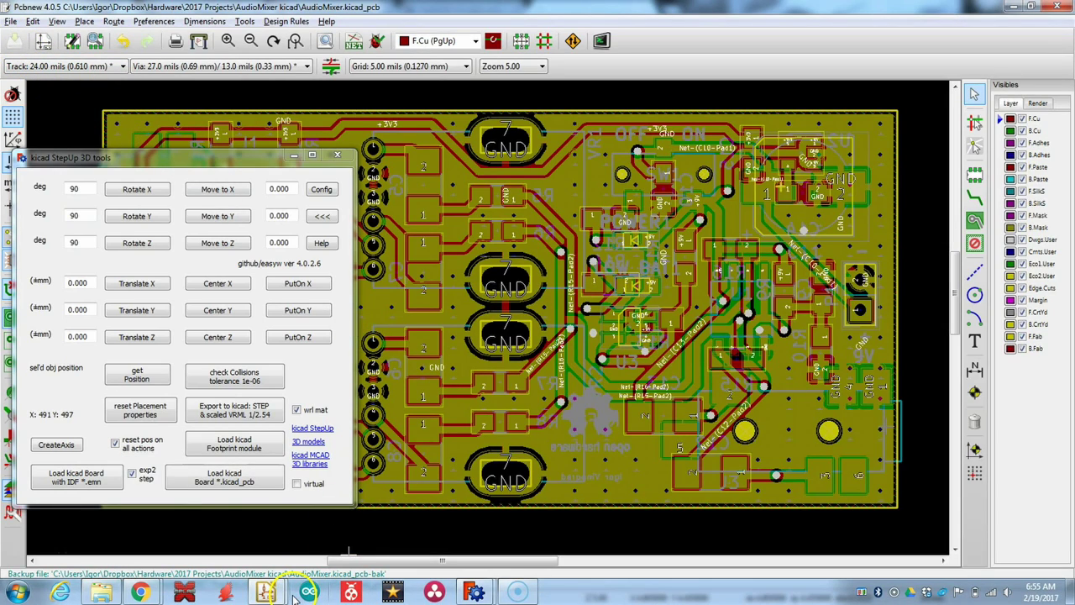
mouse_move(468, 583)
left_click(412, 499)
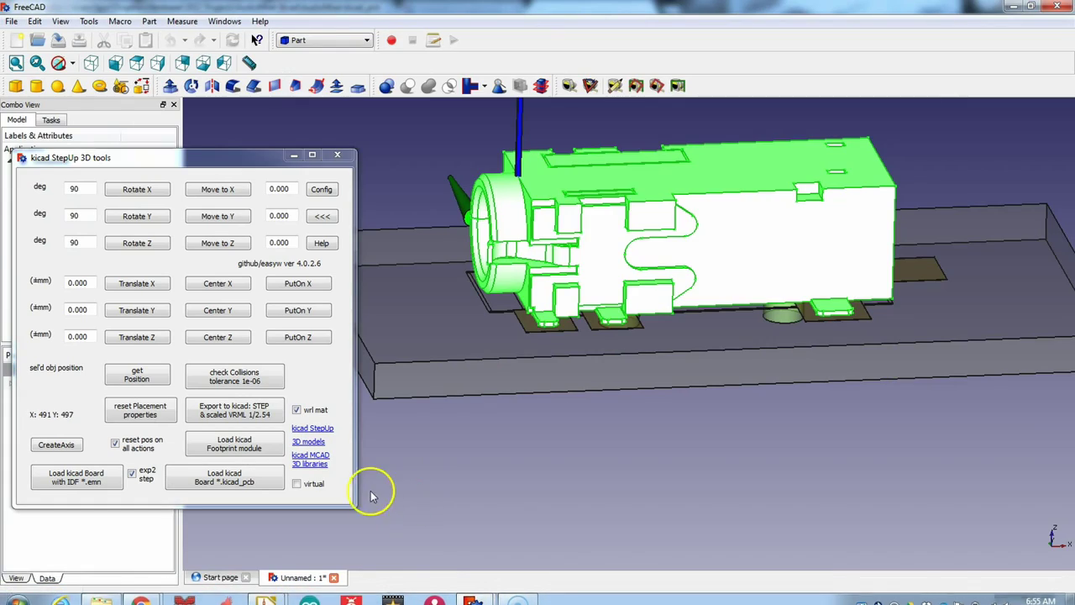
left_click(248, 479)
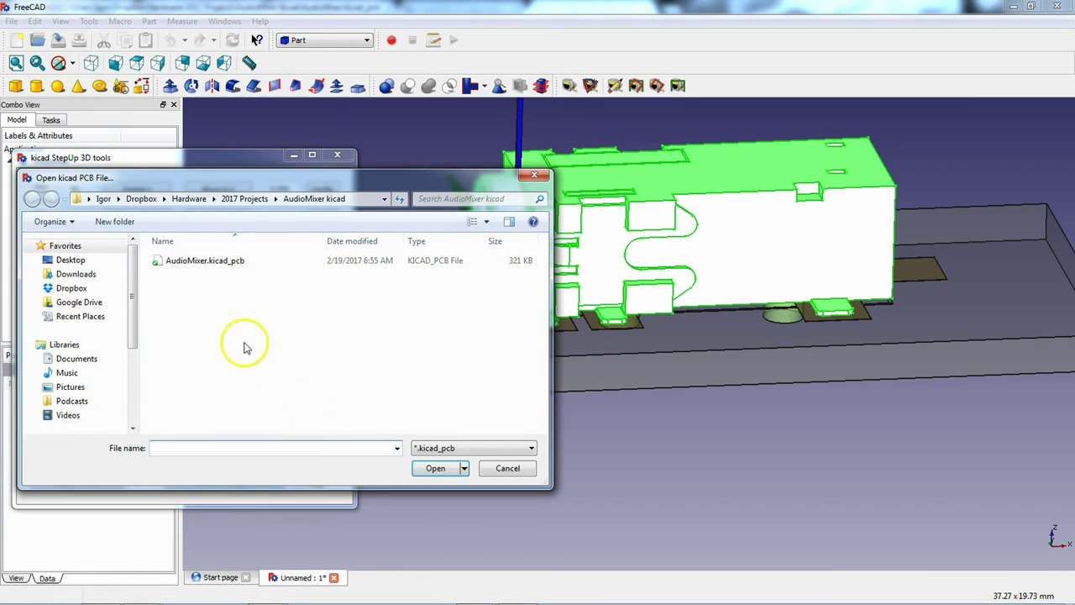
double_click(206, 261)
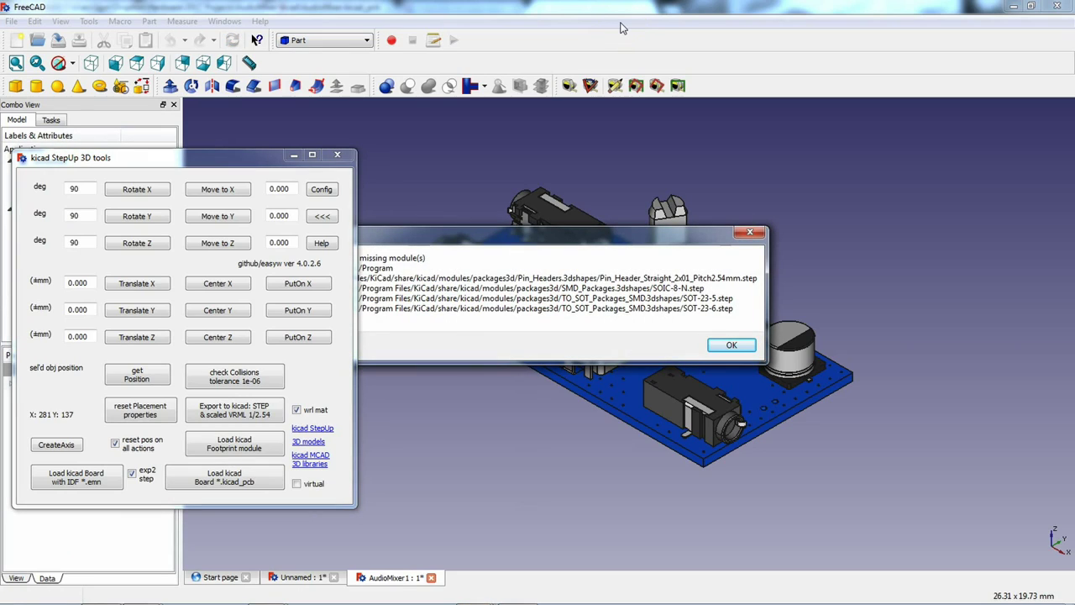
Dismiss the missing-modules error, scale-reset notice and AudioMixer.step export confirmation
left_click_drag(556, 240, 624, 261)
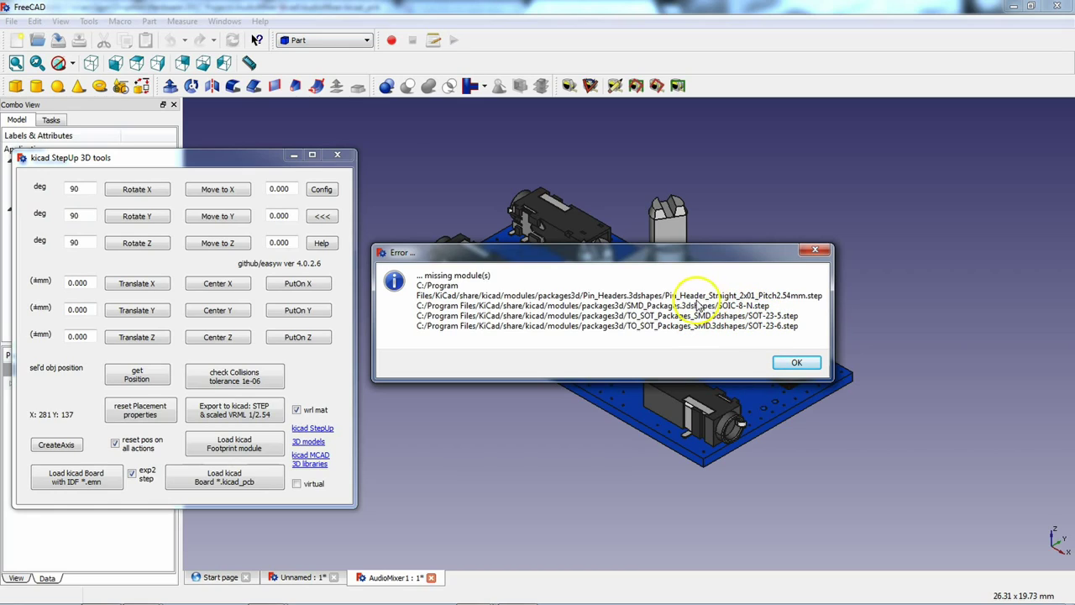
left_click(796, 363)
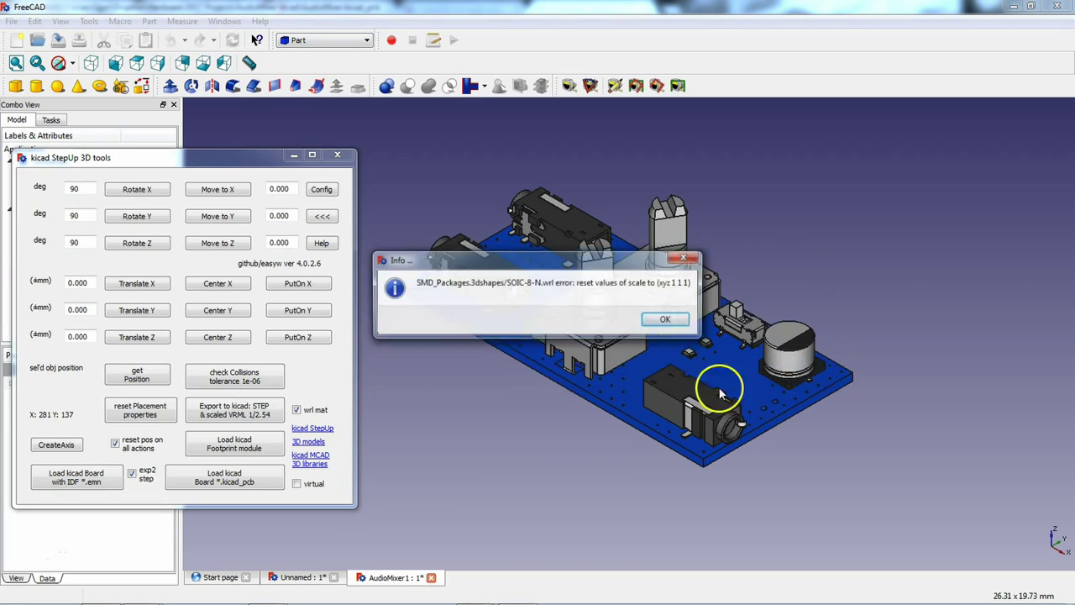
left_click(661, 321)
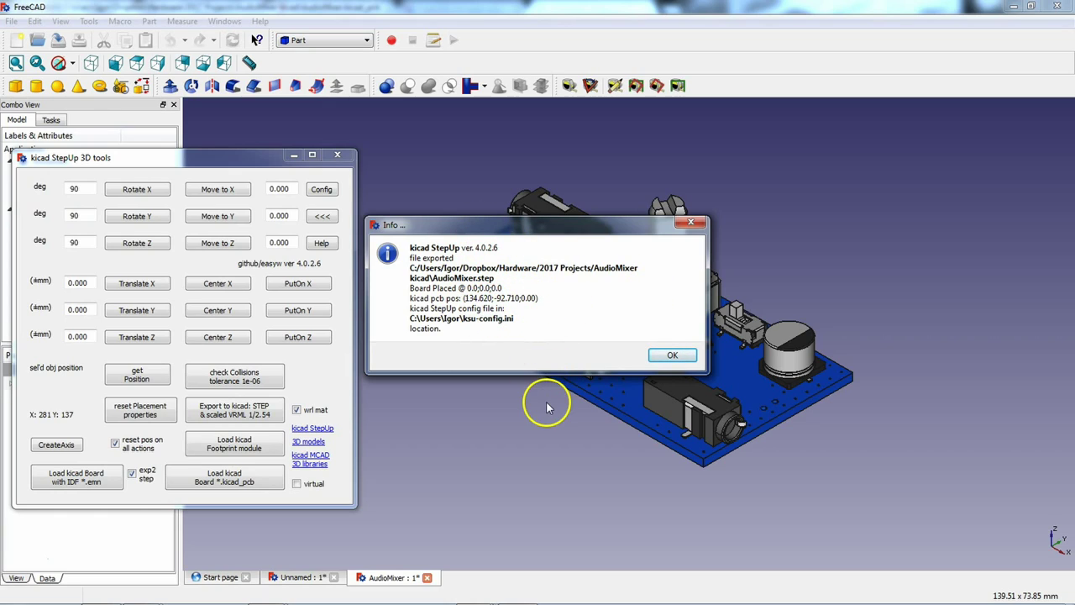
left_click(672, 357)
middle_click_drag(689, 386, 791, 457)
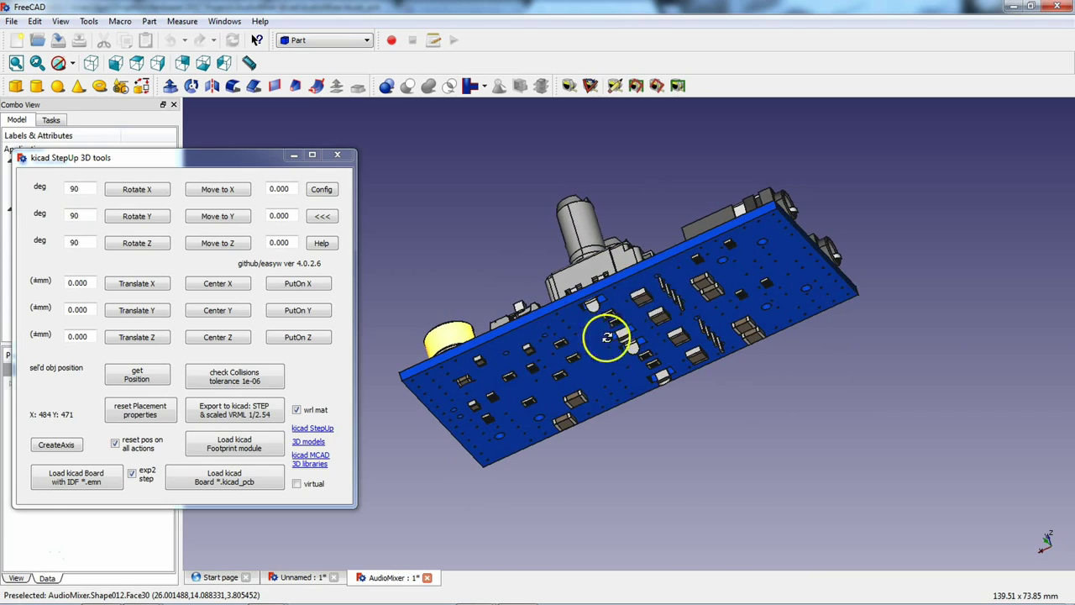
Orbit the AudioMixer board to top, back and edge-on views, then quit StepUp tools
middle_click_drag(645, 251, 583, 331)
middle_click_drag(703, 370, 835, 241)
left_click(708, 395)
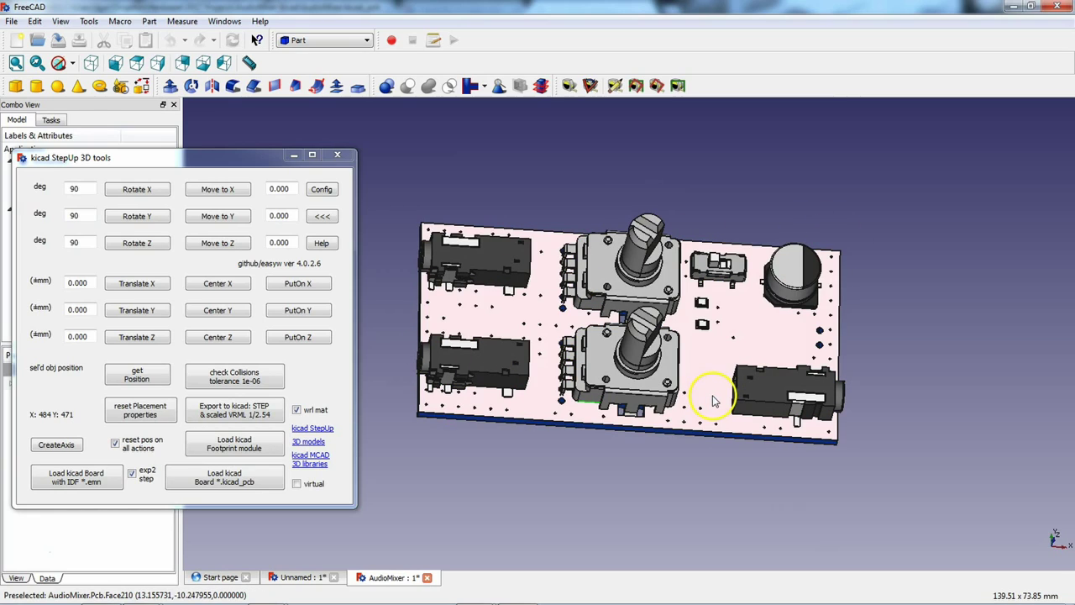
middle_click_drag(695, 372, 660, 266)
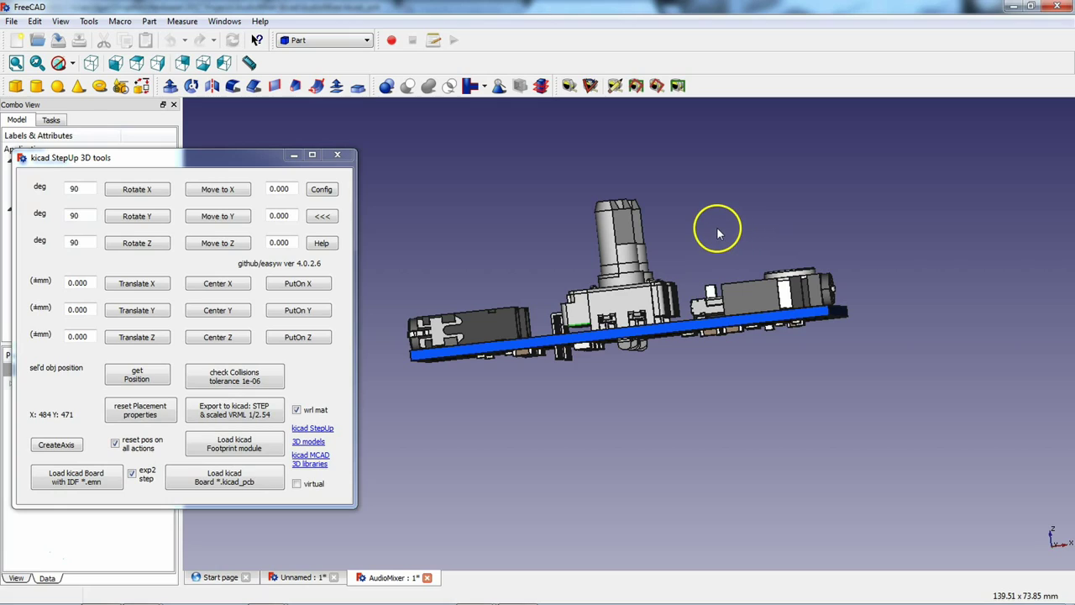
left_click(337, 154)
left_click(576, 319)
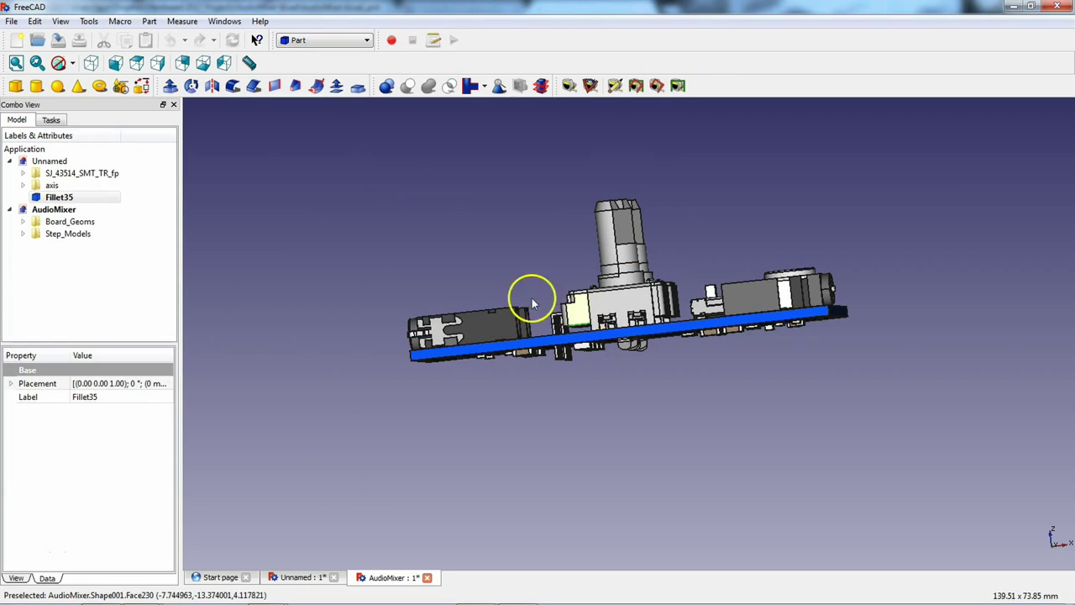
In Chrome, switch to the kicad-3d-mcad-models GitHub tab and open Resistors_SMD.3dshapes
mouse_move(392, 598)
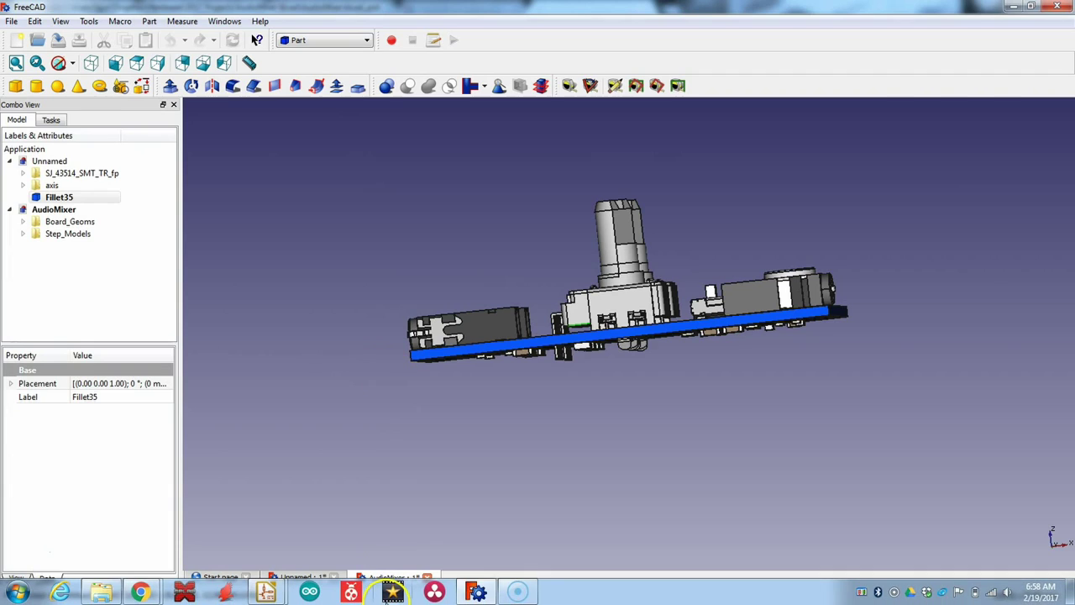
left_click(151, 594)
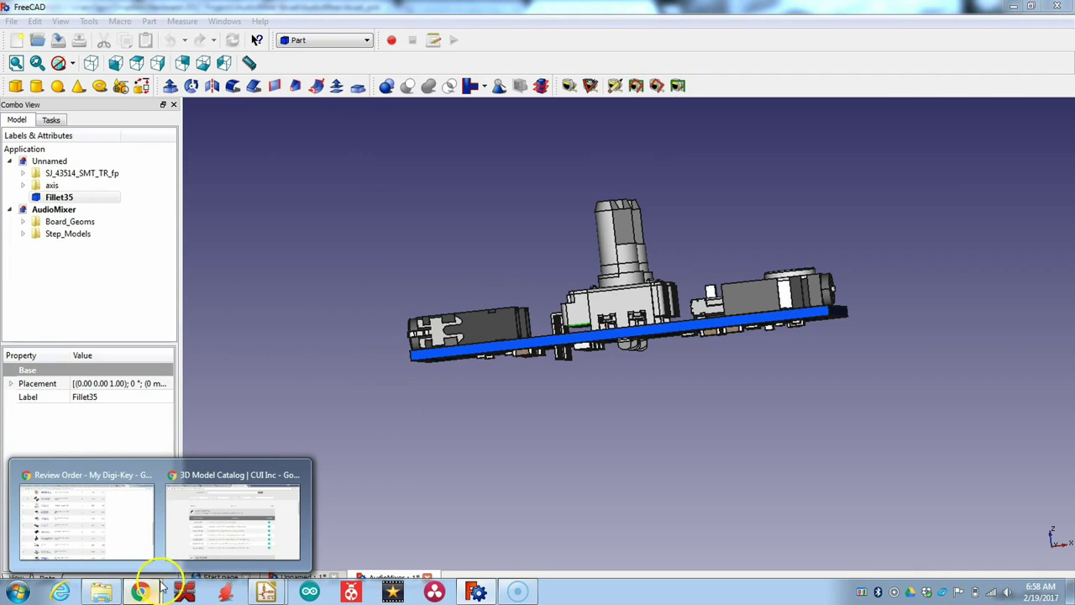
left_click(202, 522)
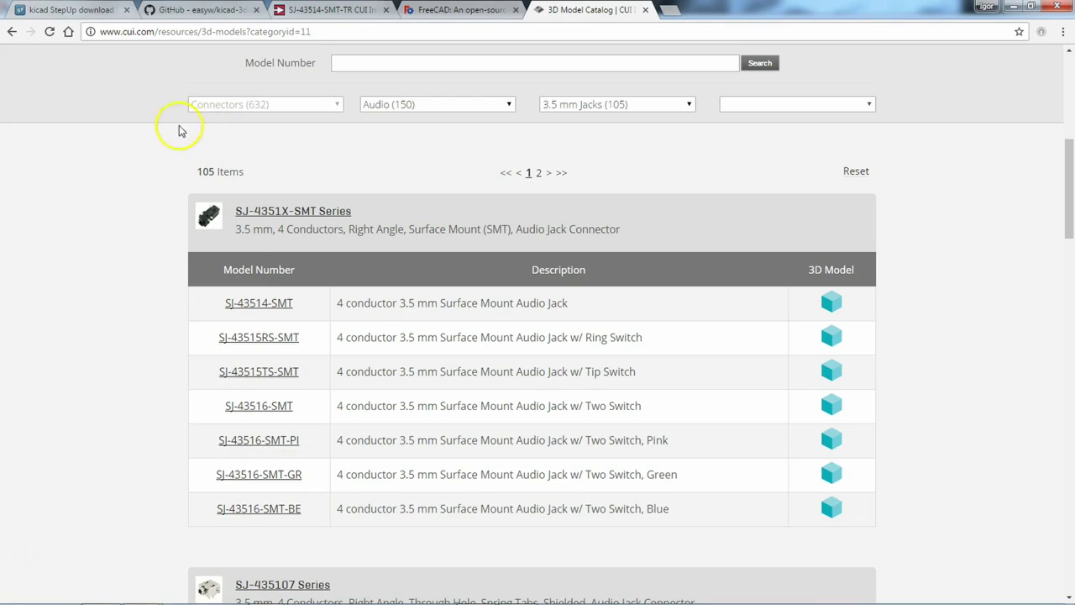
key("ctrl+2")
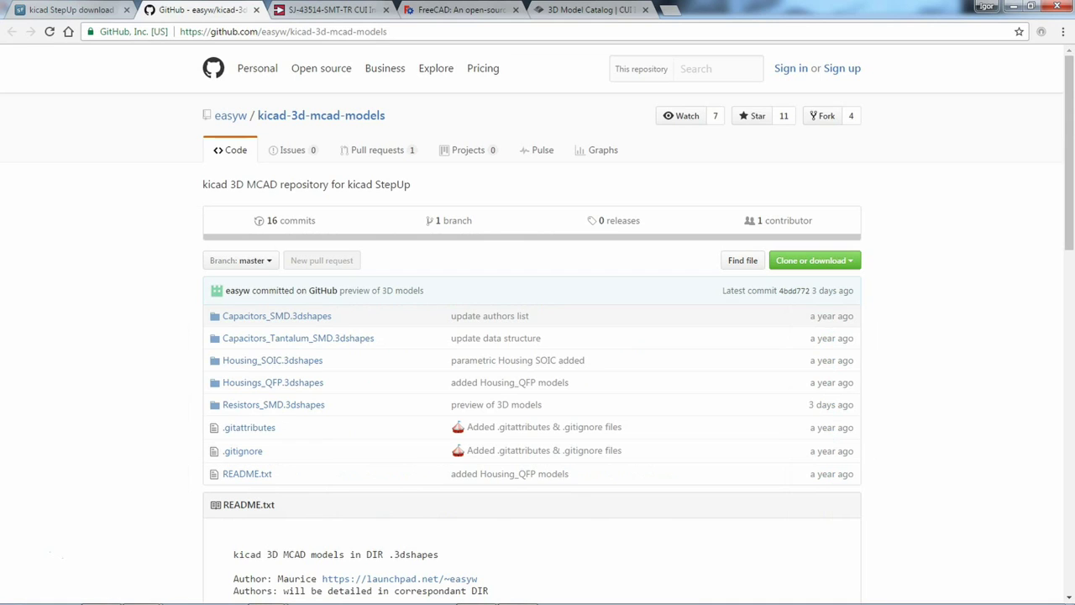
key("ctrl+1")
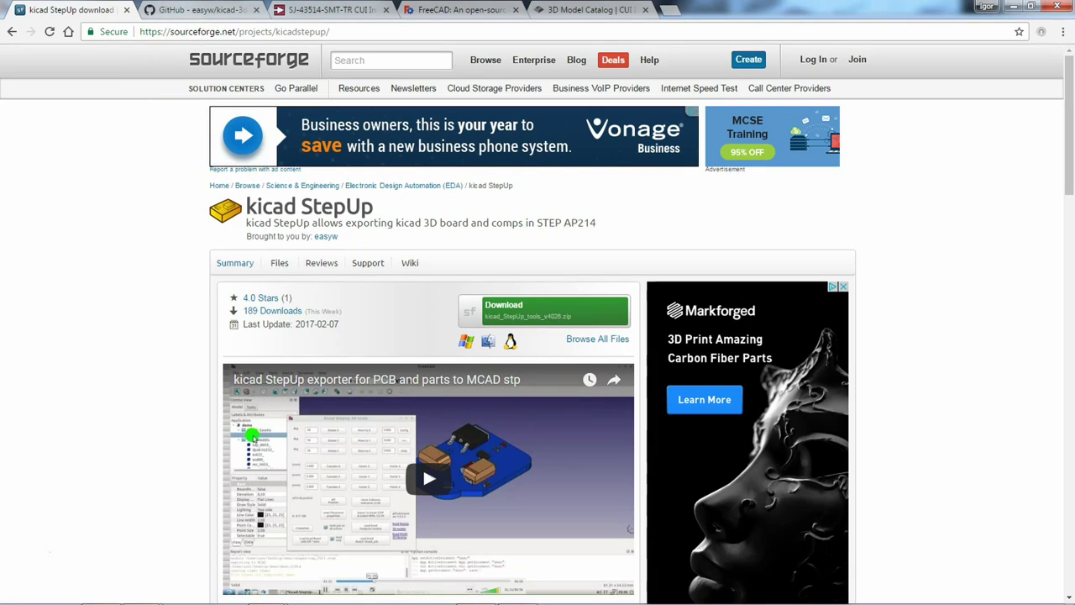
left_click(200, 9)
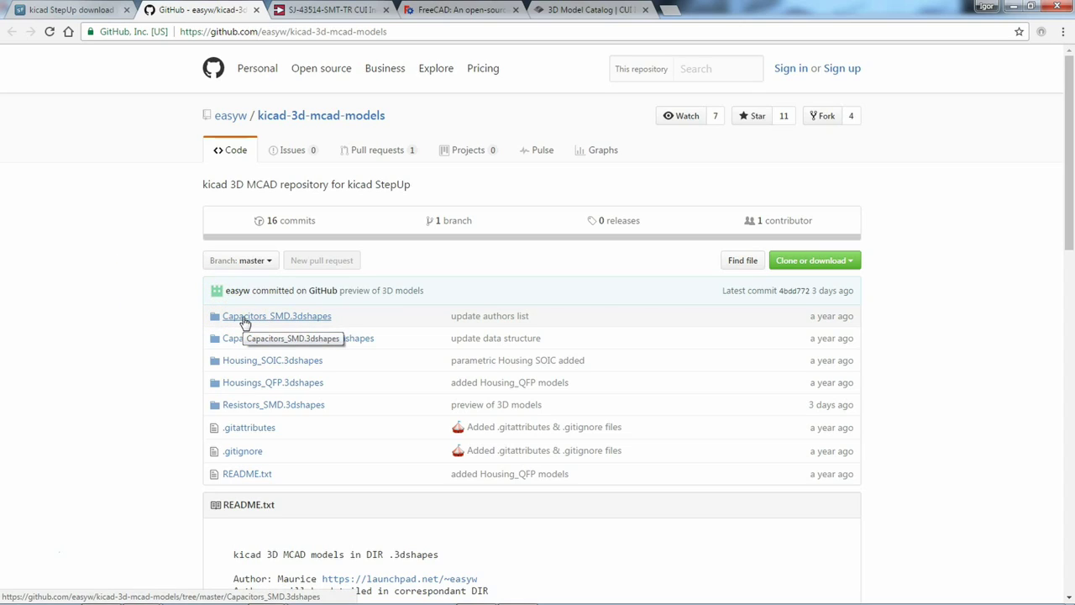
left_click(272, 346)
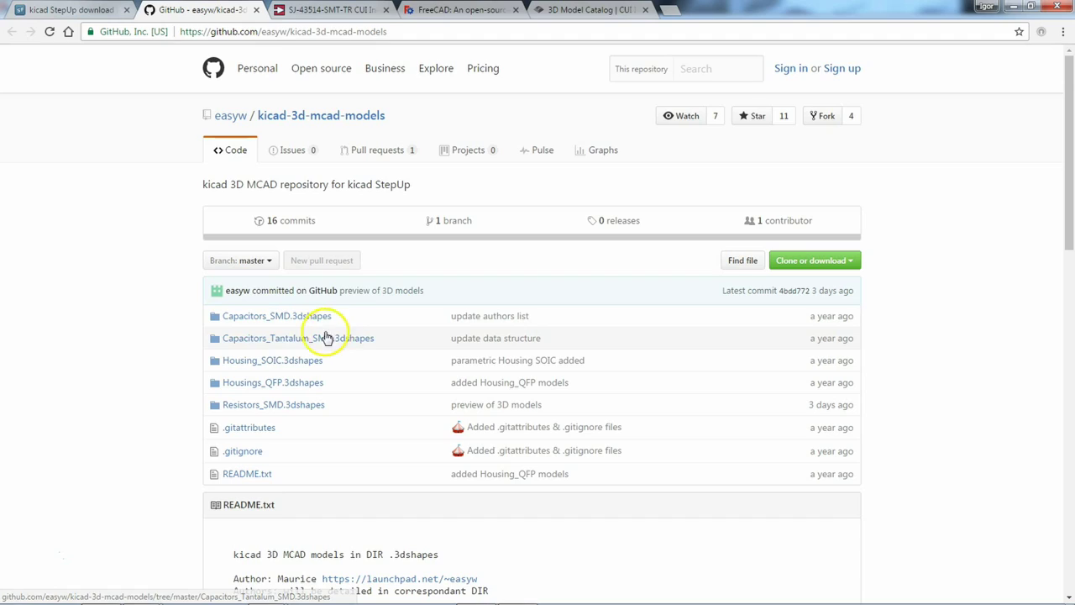
left_click(257, 410)
Scroll the Resistors_SMD.3dshapes README and highlight the R_0201.wrl and R_0201.step names
scroll(187, 346, "down", 2)
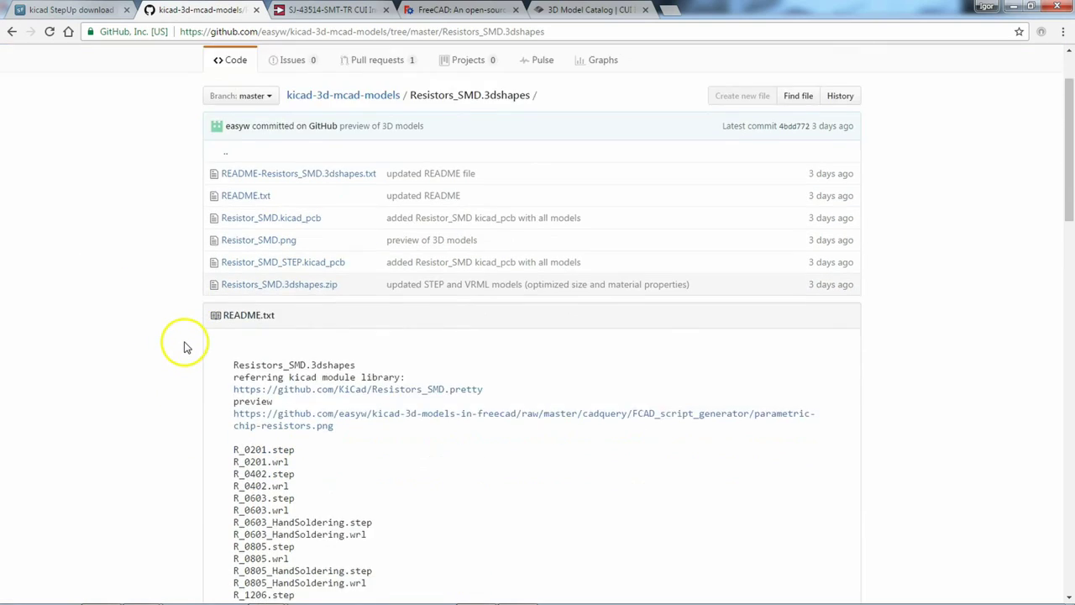
scroll(187, 346, "down", 5)
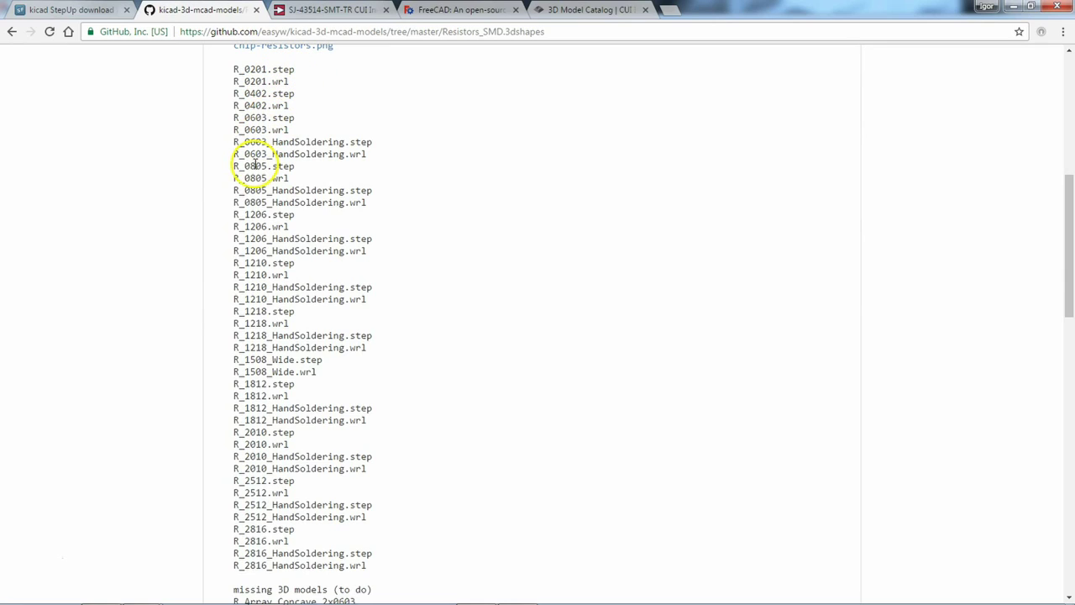
scroll(277, 328, "down", 12)
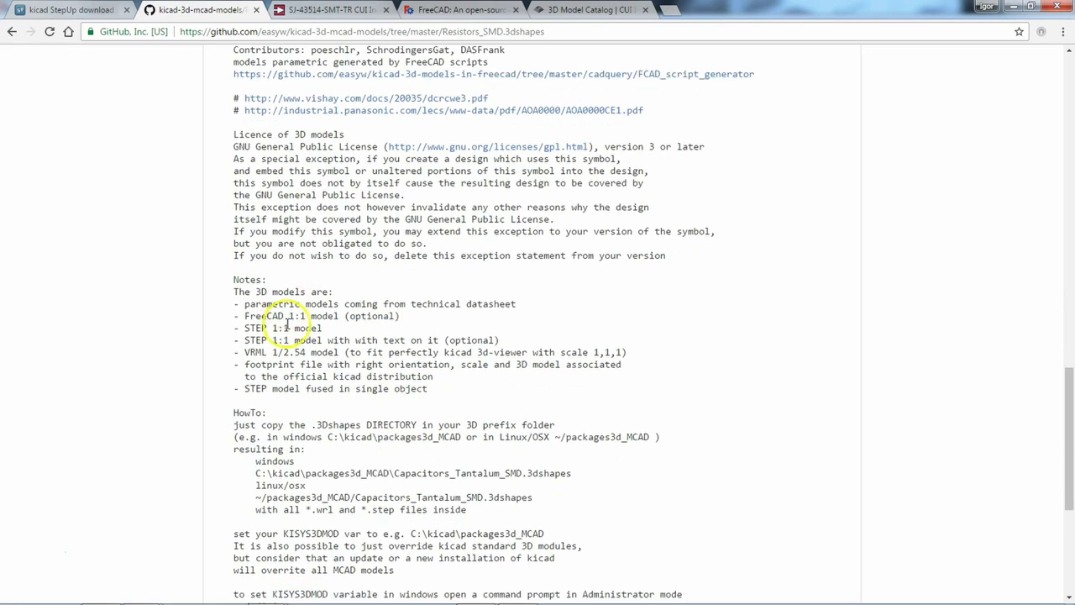
scroll(292, 332, "up", 15)
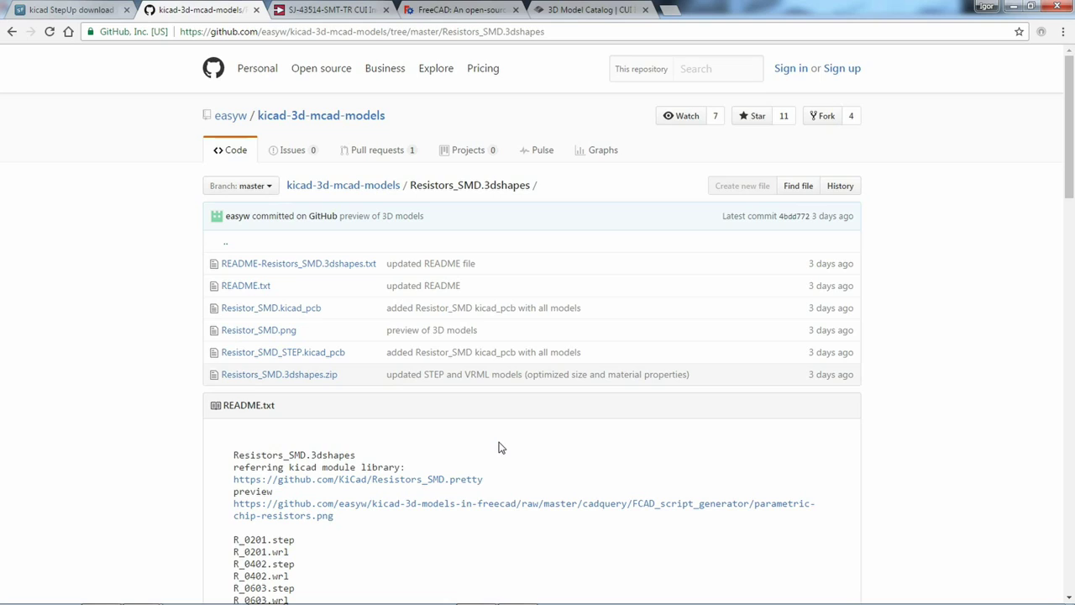
scroll(403, 537, "down", 2)
left_click_drag(272, 350, 290, 353)
double_click(282, 338)
left_click(327, 354)
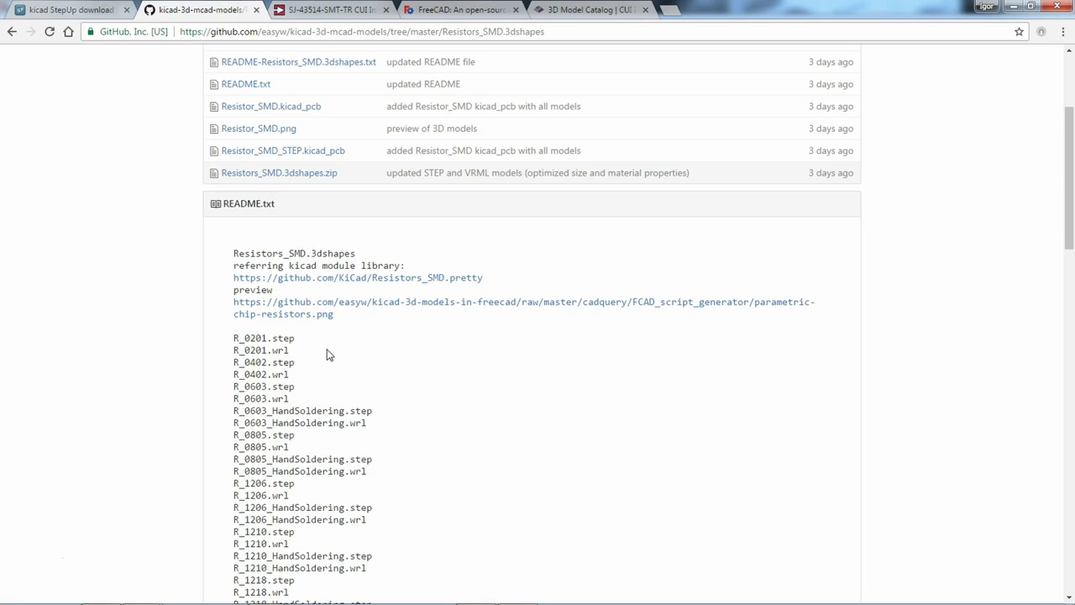
left_click(307, 379)
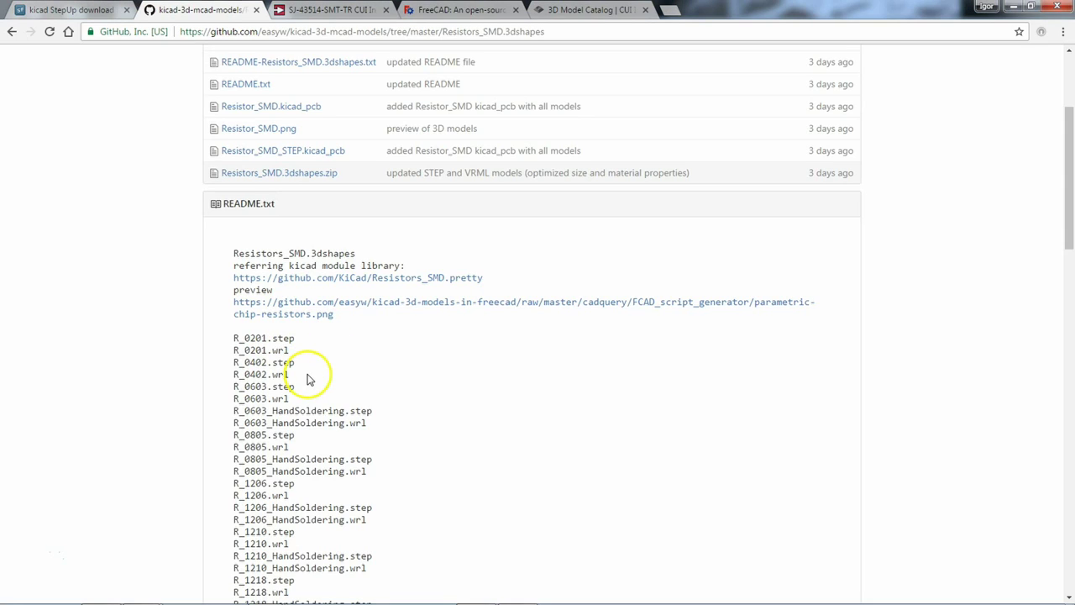
Scroll further through the resistor model list, then switch to Windows Explorer
scroll(290, 379, "down", 3)
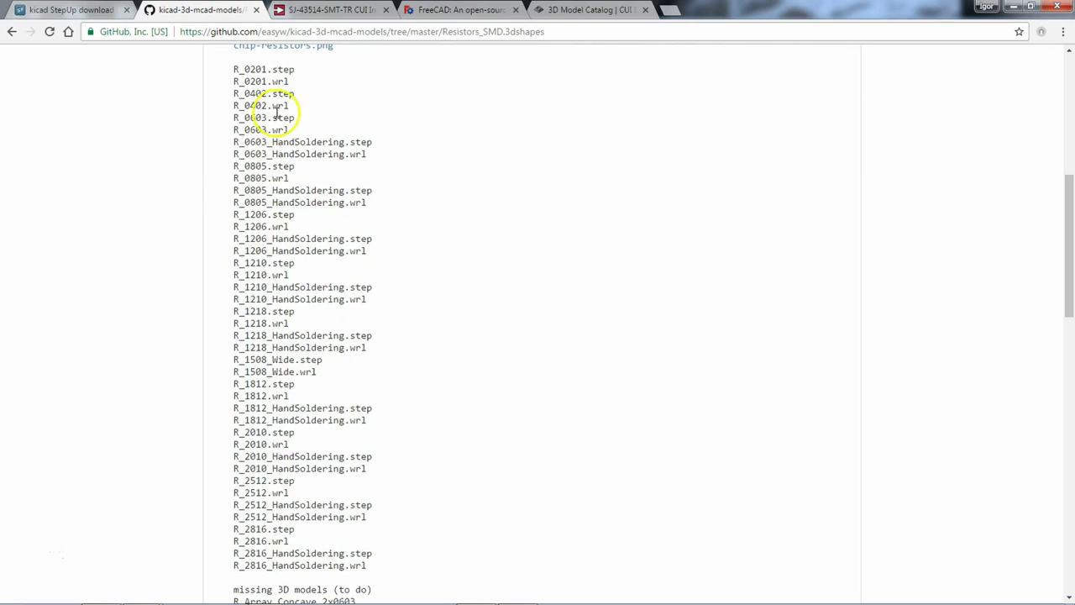
scroll(378, 311, "up", 4)
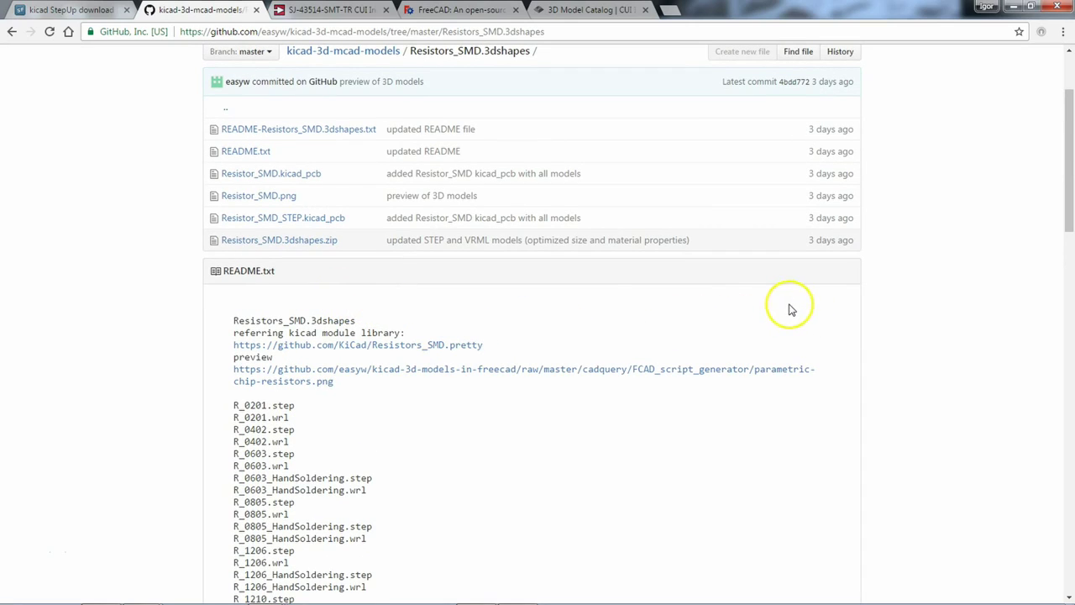
scroll(290, 438, "down", 3)
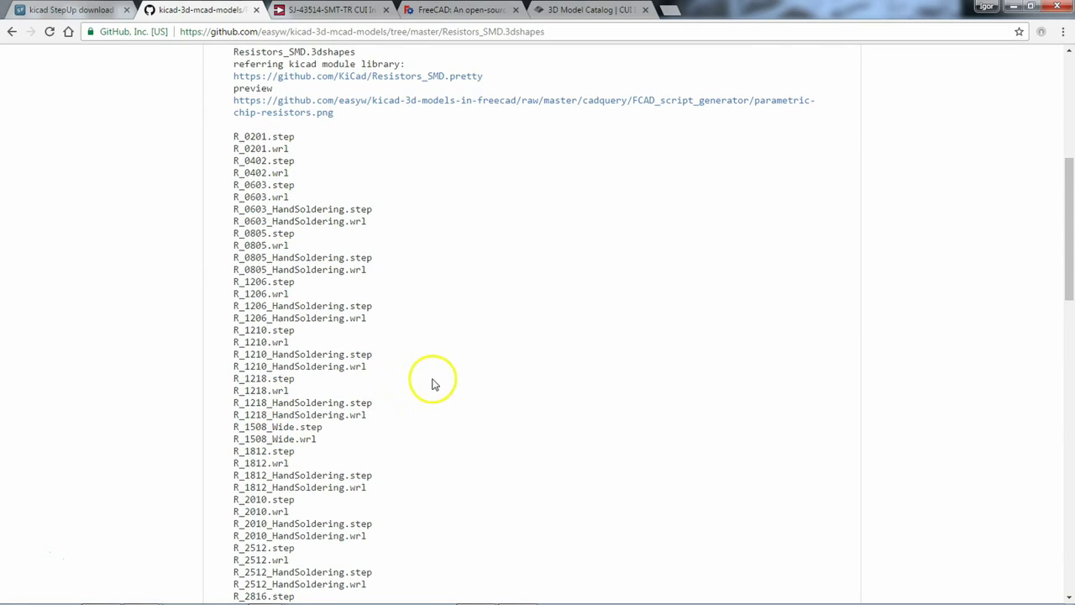
scroll(433, 381, "down", 6)
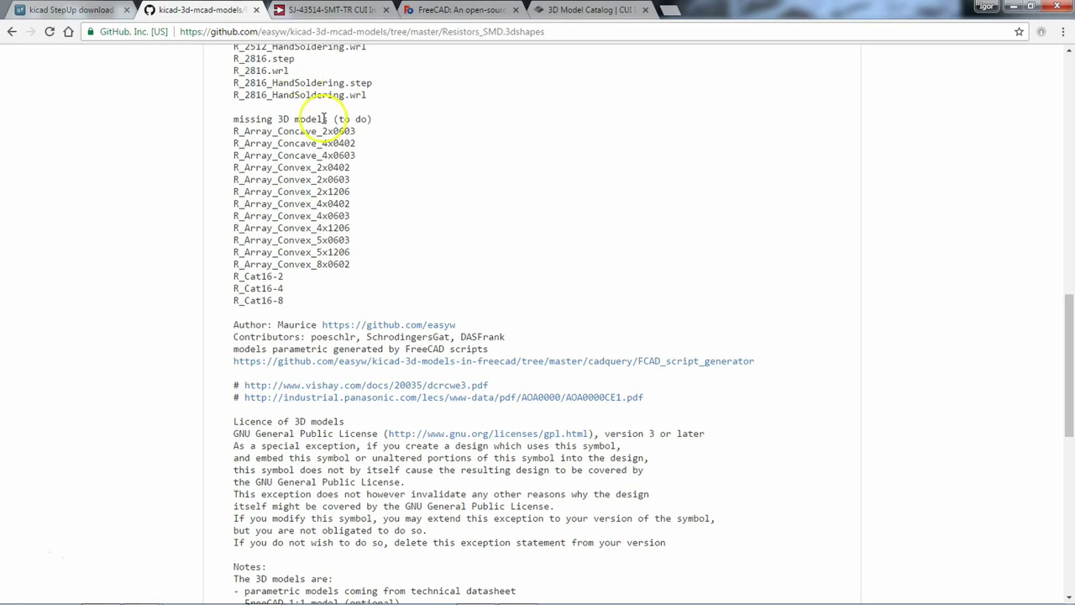
scroll(424, 202, "up", 5)
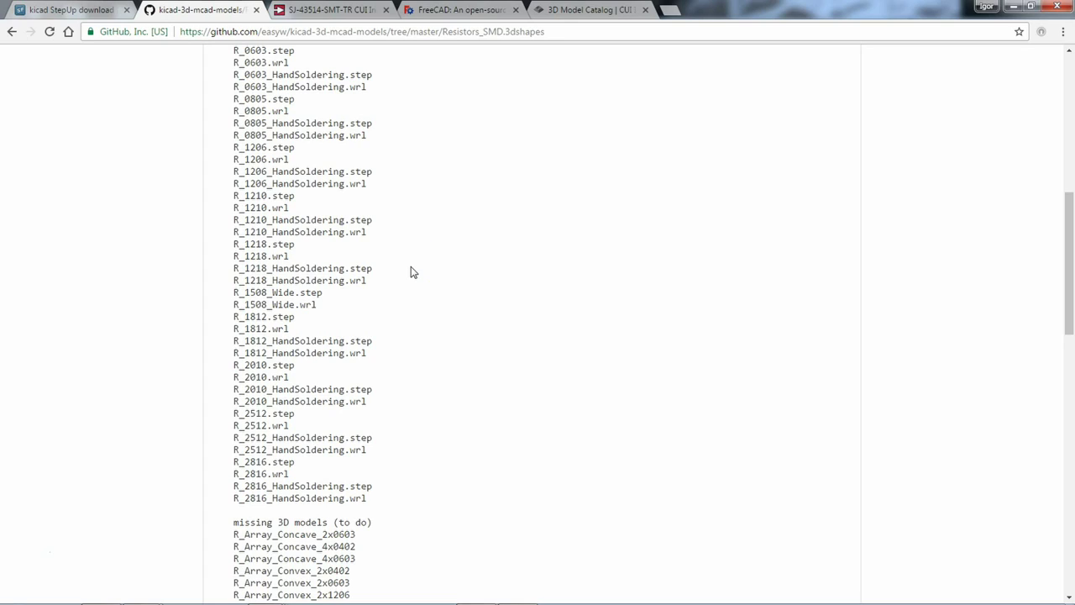
mouse_move(353, 597)
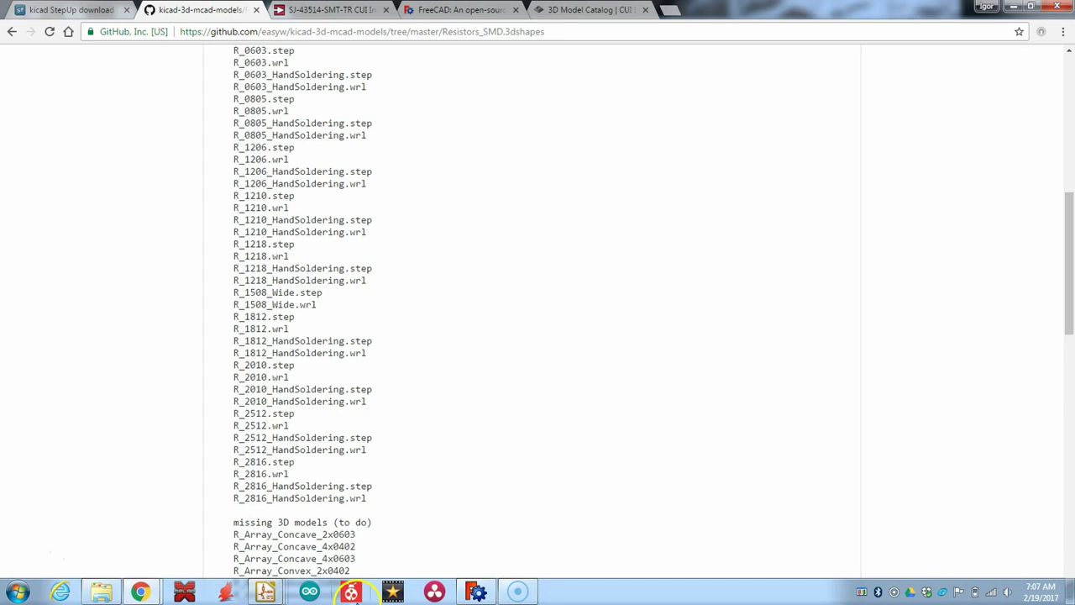
left_click(105, 592)
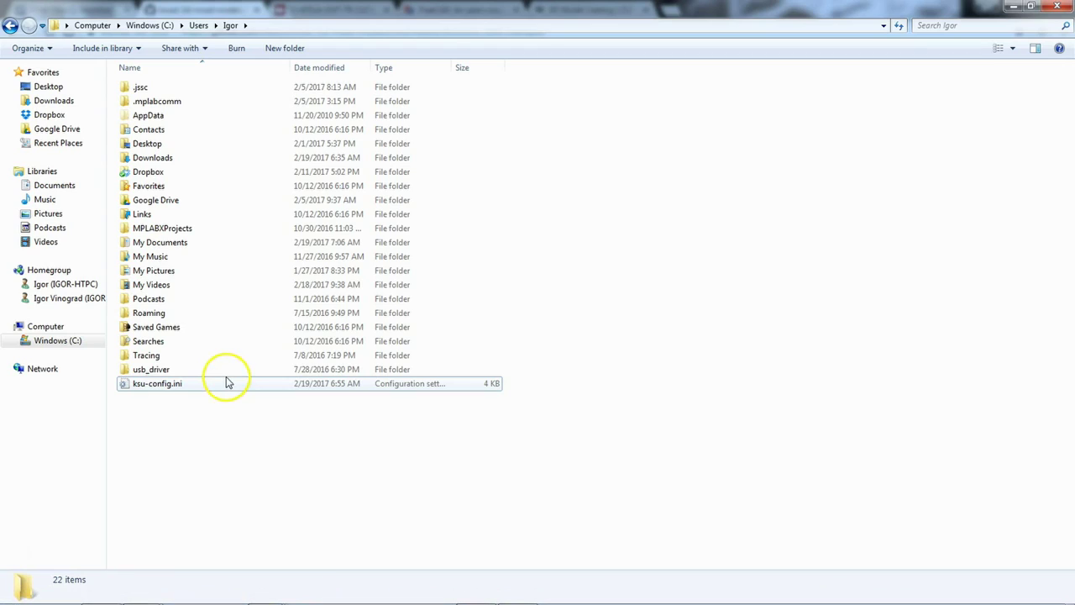
Navigate from C: through Program Files\KiCad\share\kicad into the modules folder
left_click(48, 341)
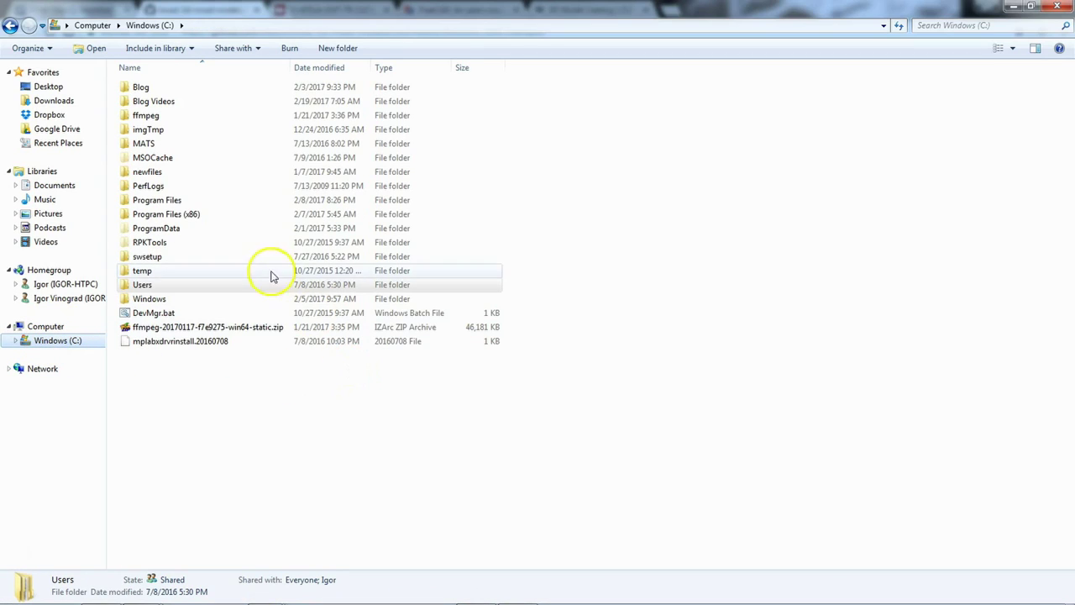
double_click(172, 200)
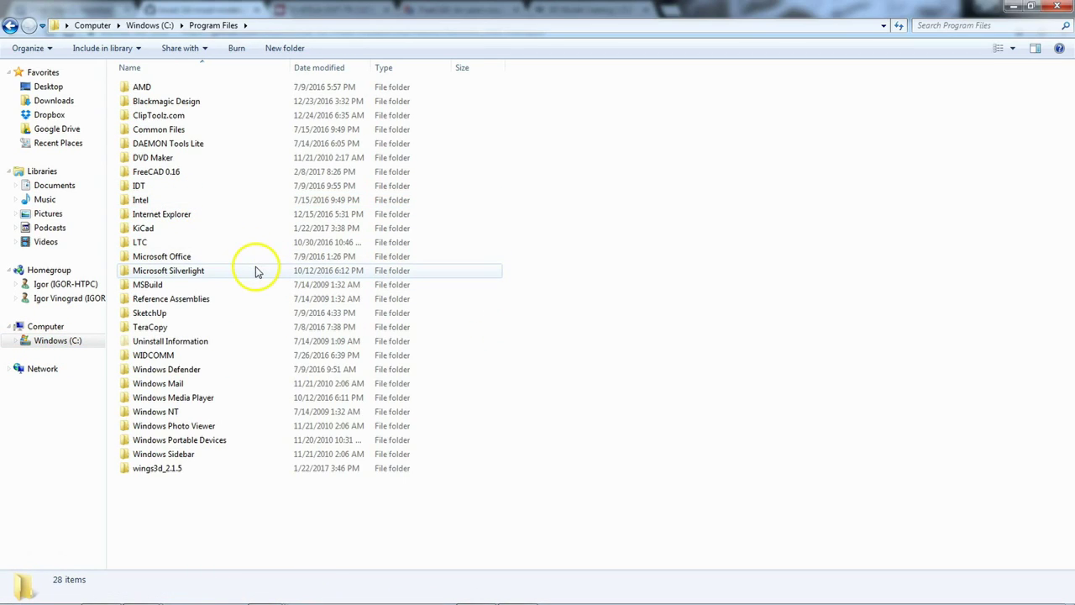
double_click(176, 229)
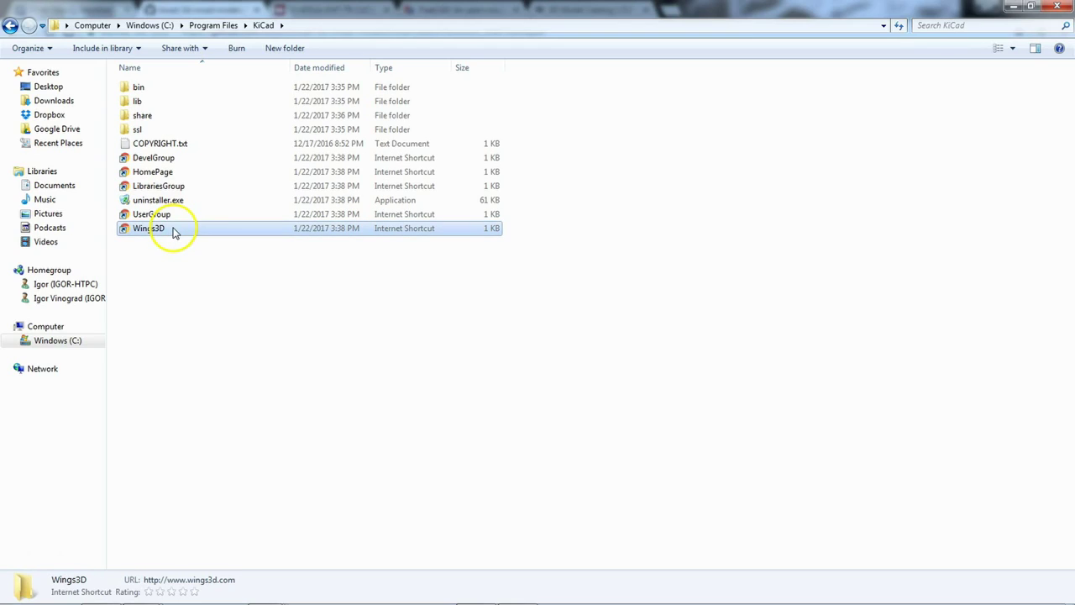
left_click(201, 293)
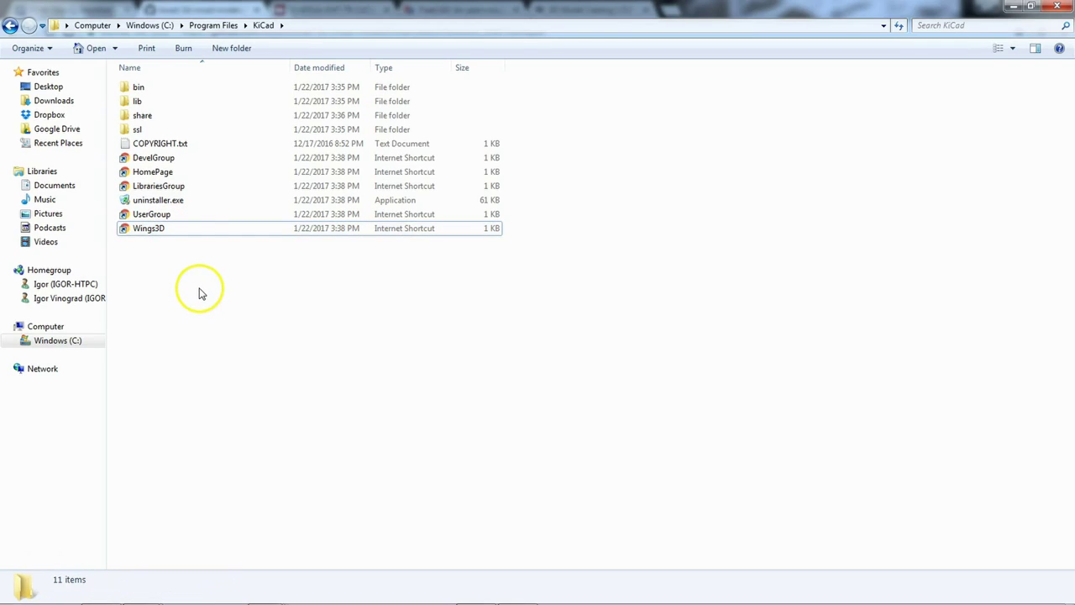
double_click(165, 114)
double_click(175, 101)
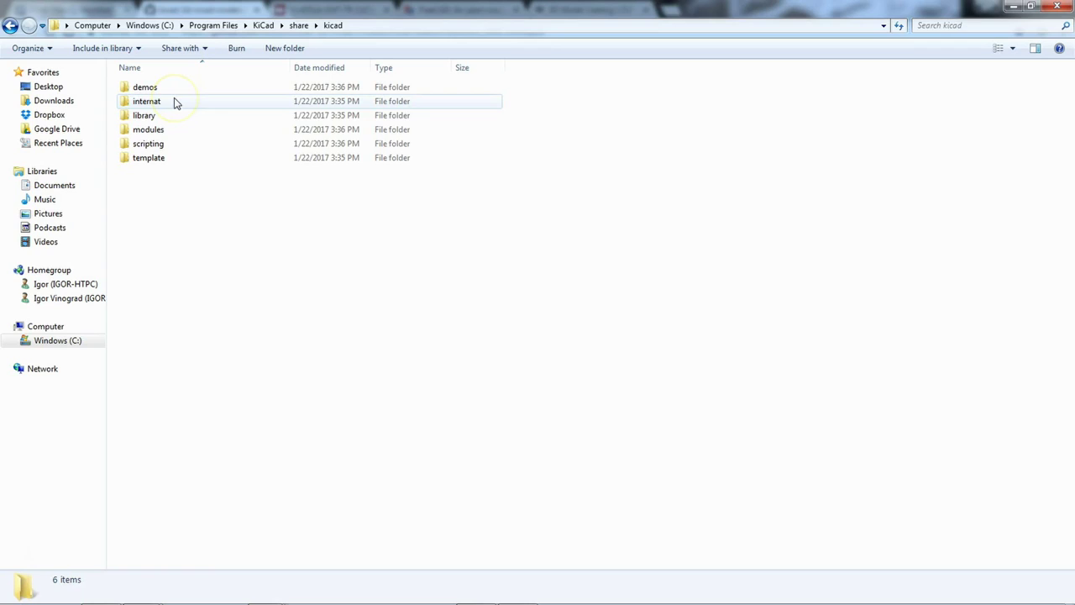
double_click(172, 130)
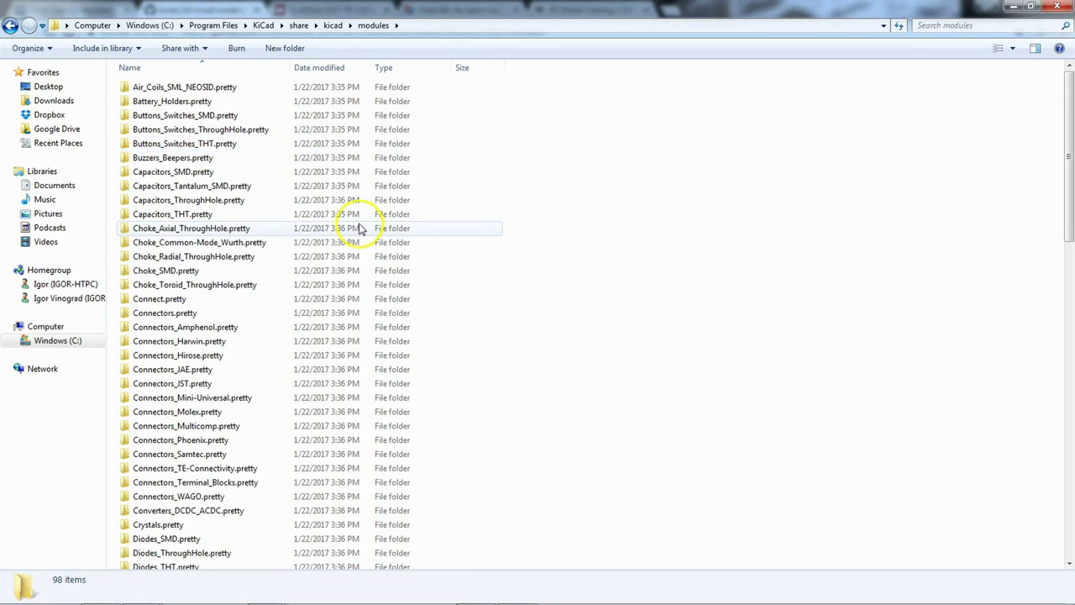
Open packages3d and then its Capacitors_SMD.3dshapes folder
scroll(298, 256, "down", 20)
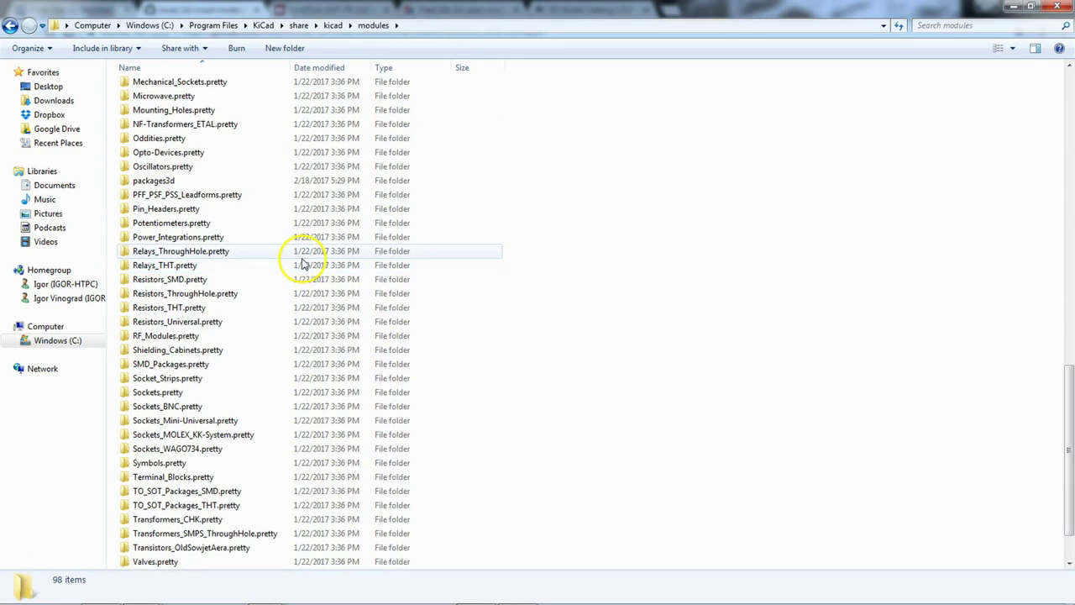
scroll(302, 263, "up", 4)
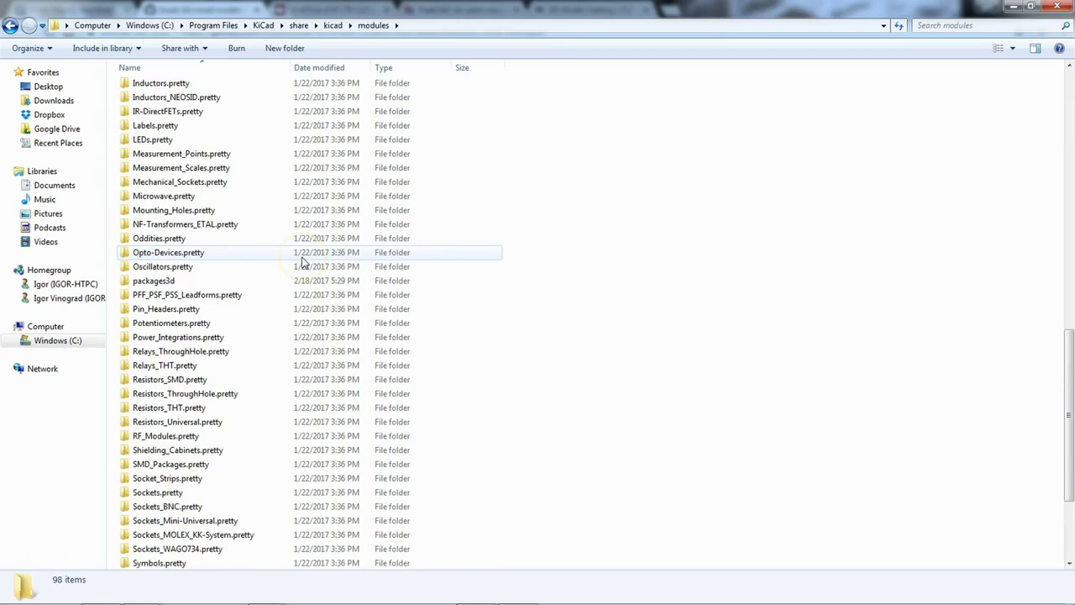
scroll(302, 263, "down", 1)
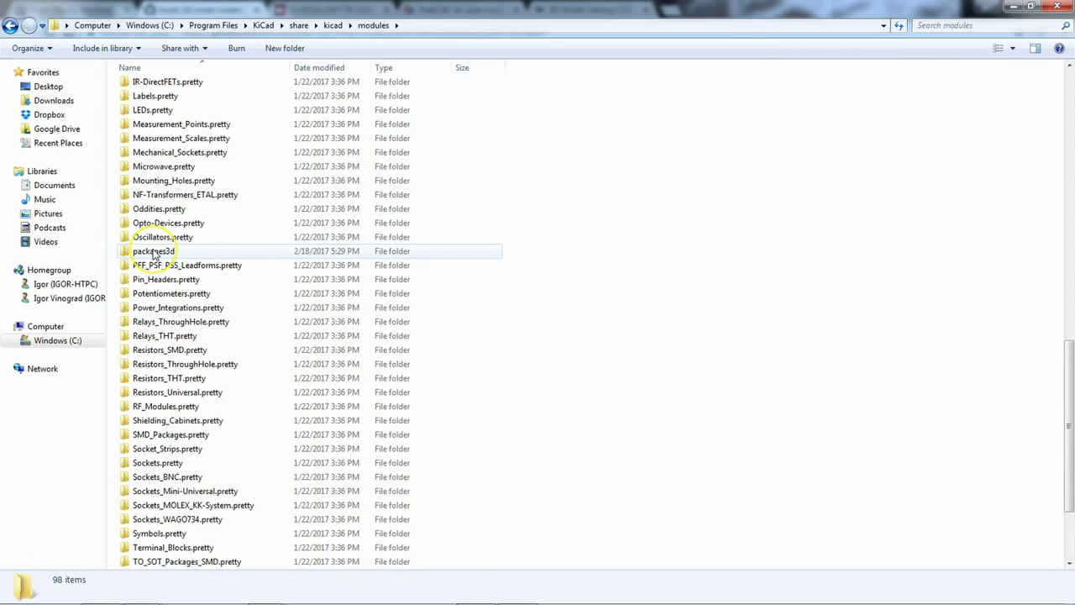
double_click(154, 252)
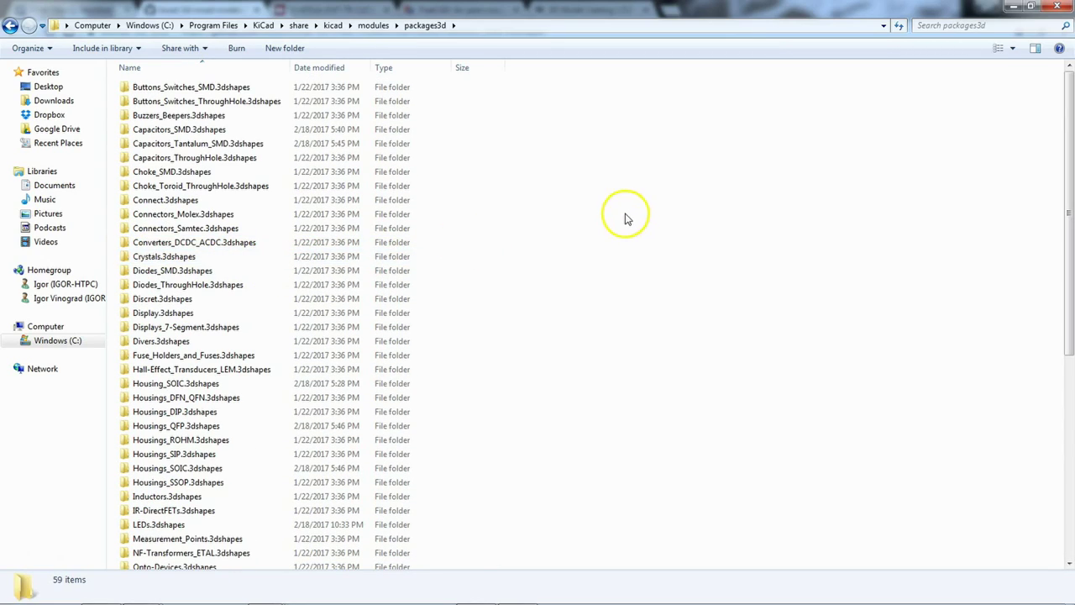
mouse_move(186, 128)
double_click(174, 131)
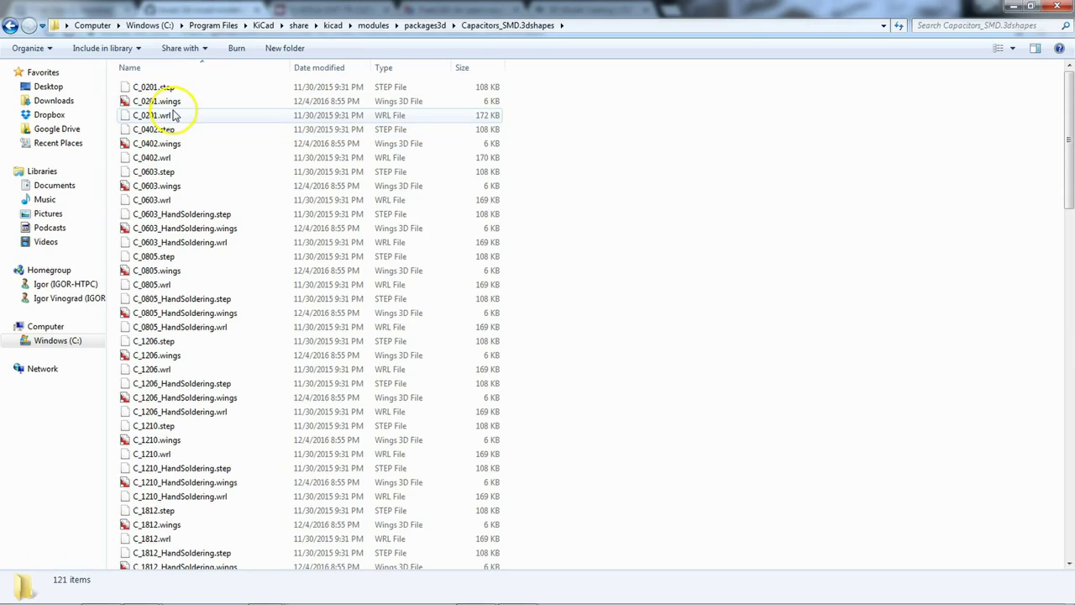
Select C_0603.step and C_0402.wrl in Capacitors_SMD, then go back to packages3d
left_click(172, 173)
left_click(168, 159)
left_click(165, 173)
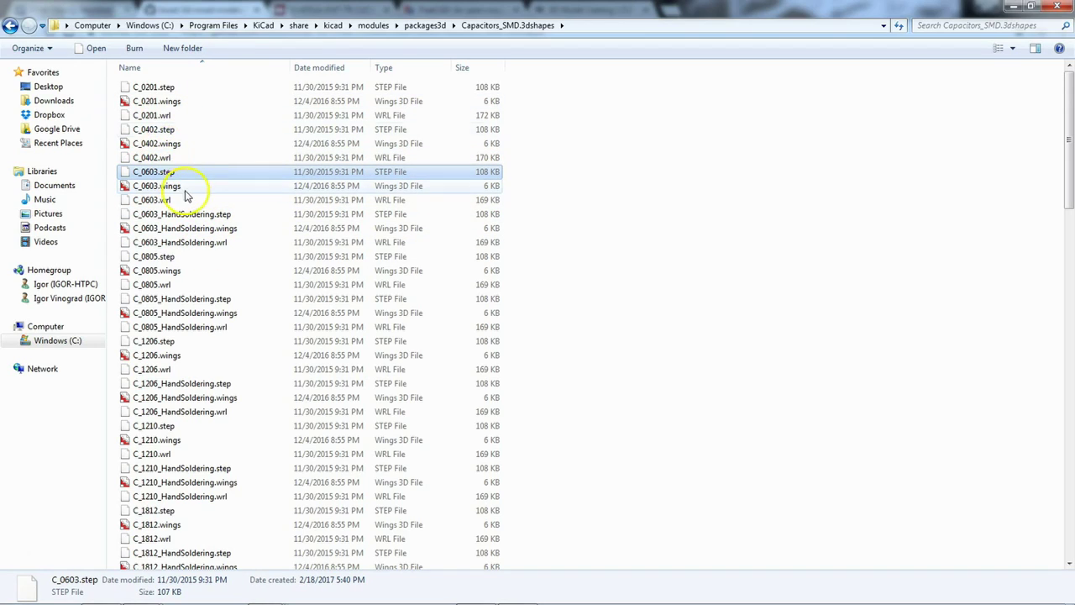
left_click(10, 25)
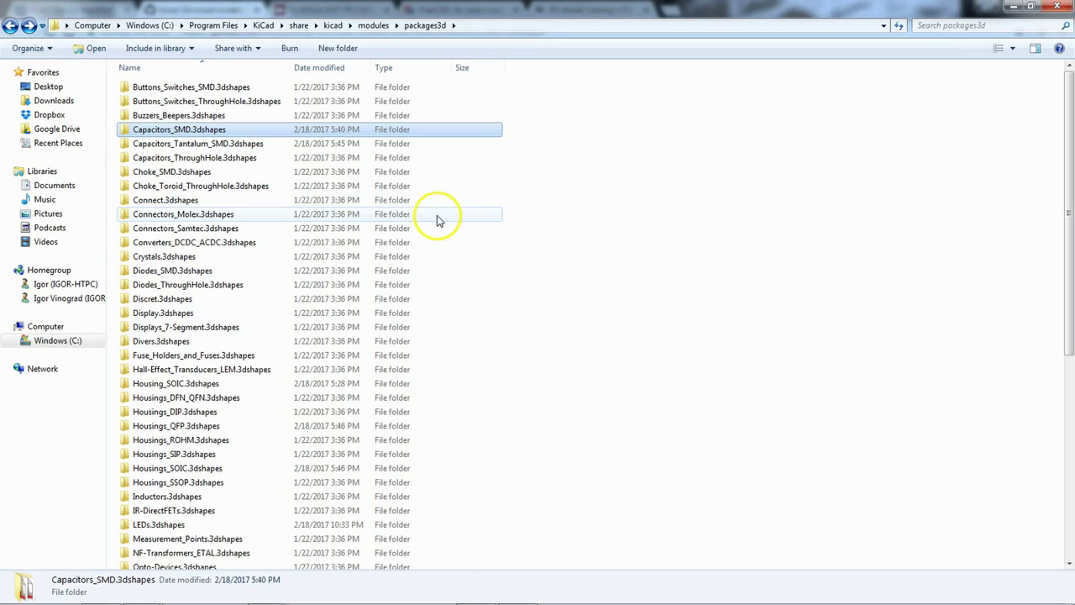
Browse the axial models in Capacitors_ThroughHole.3dshapes, then return to packages3d
double_click(224, 158)
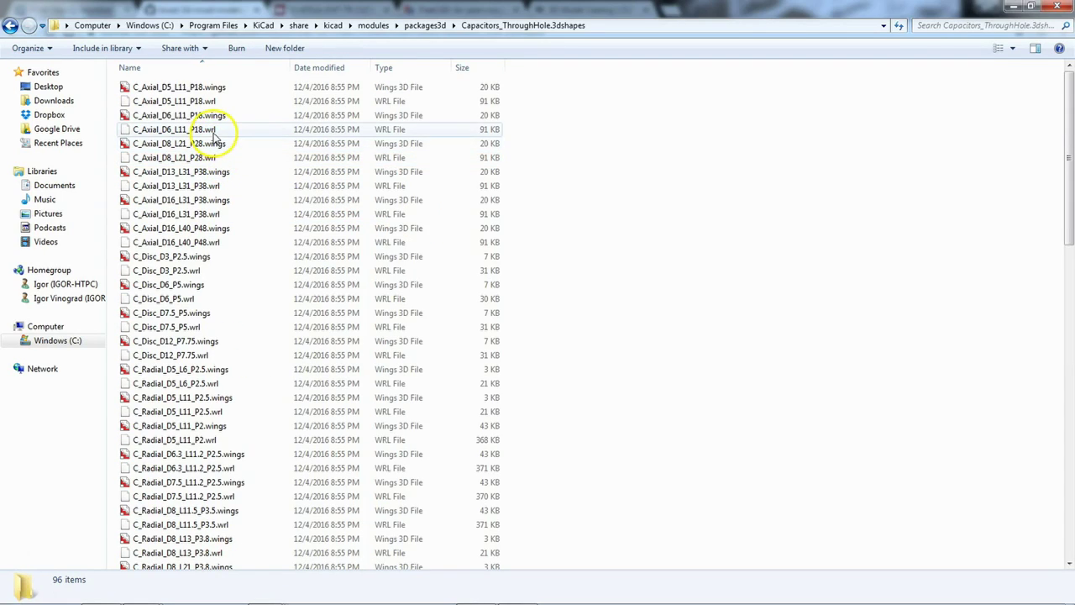
left_click(214, 131)
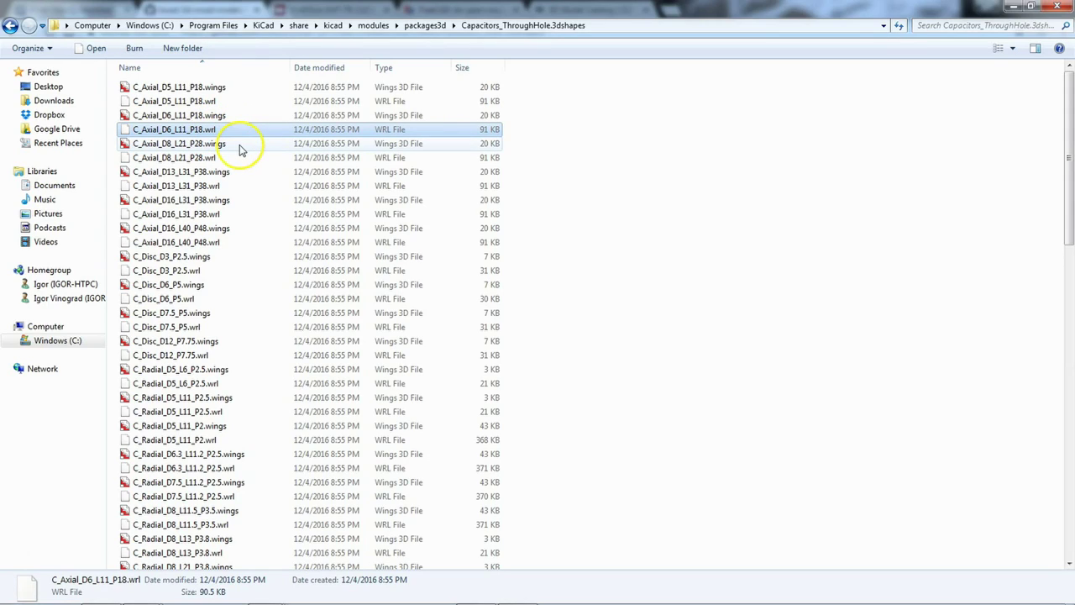
left_click(240, 147)
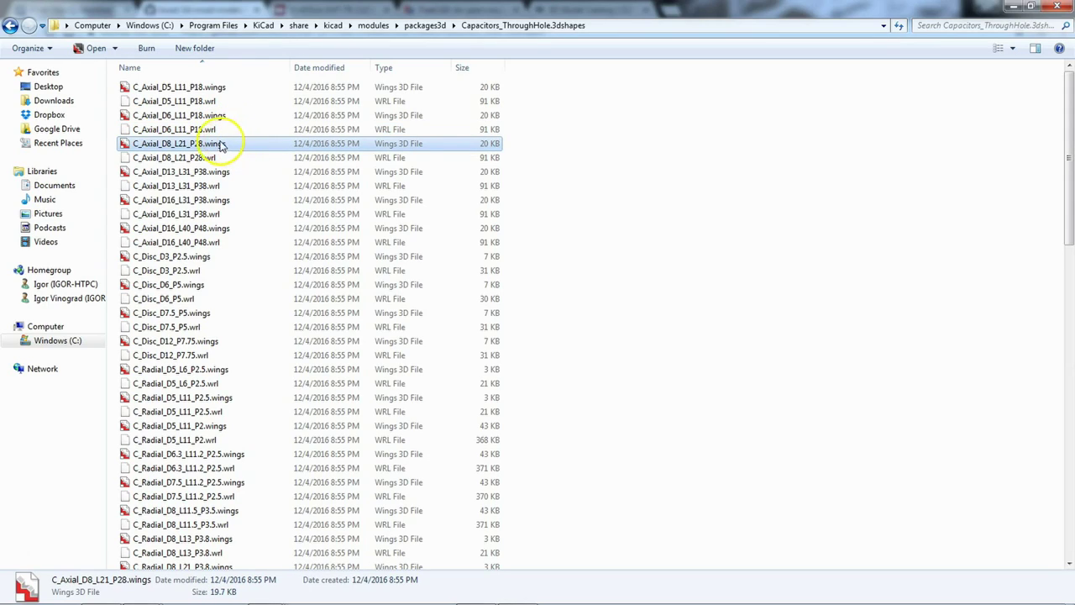
left_click(188, 133)
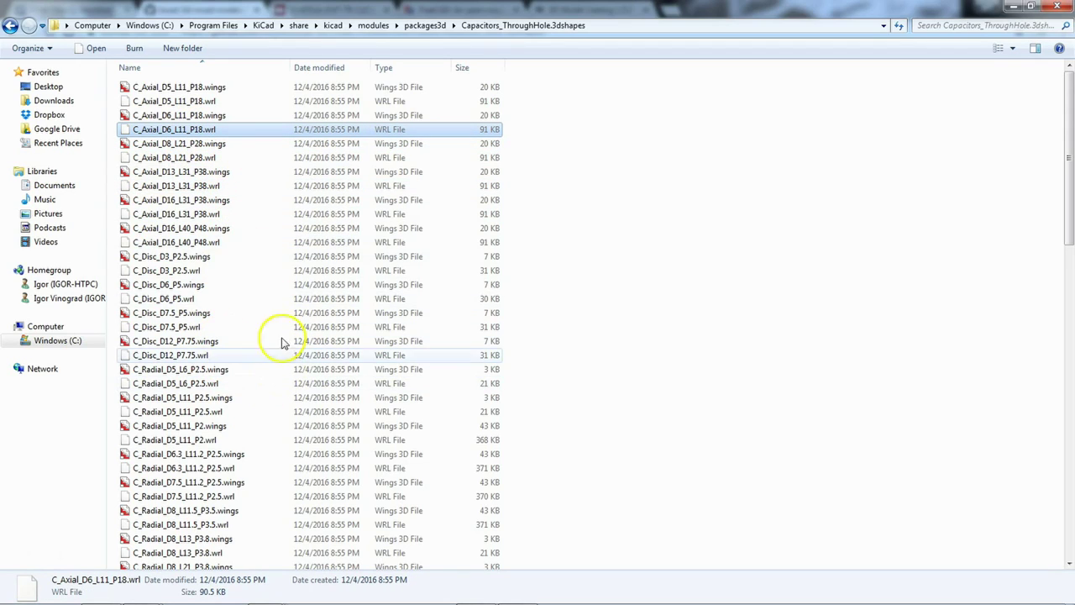
left_click(11, 25)
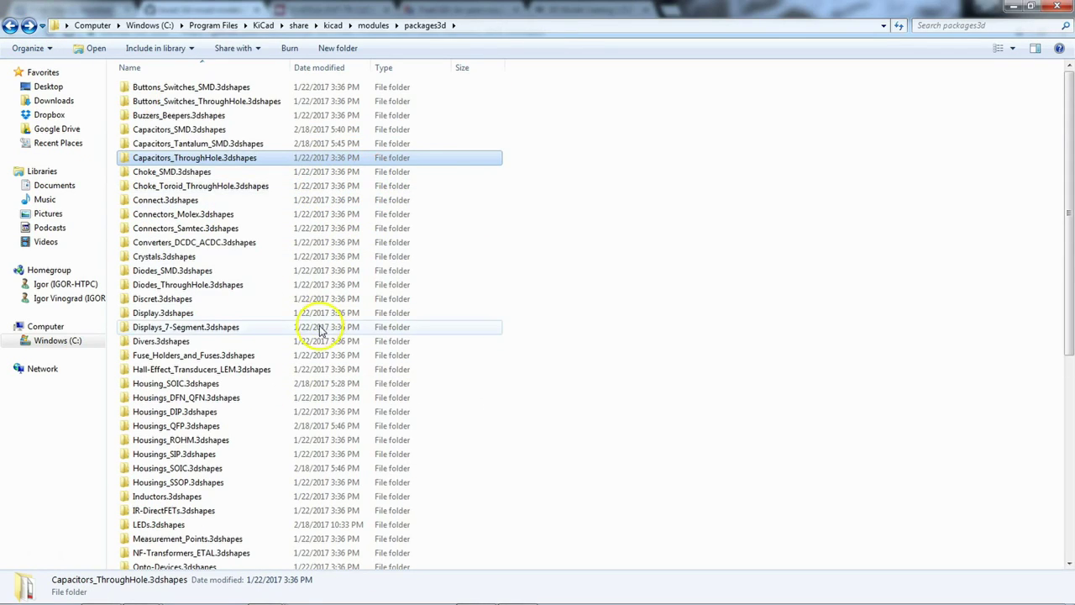
Open Resistors_SMD.3dshapes, select R_0603.step, and switch to the GitHub resistor page
scroll(312, 329, "down", 8)
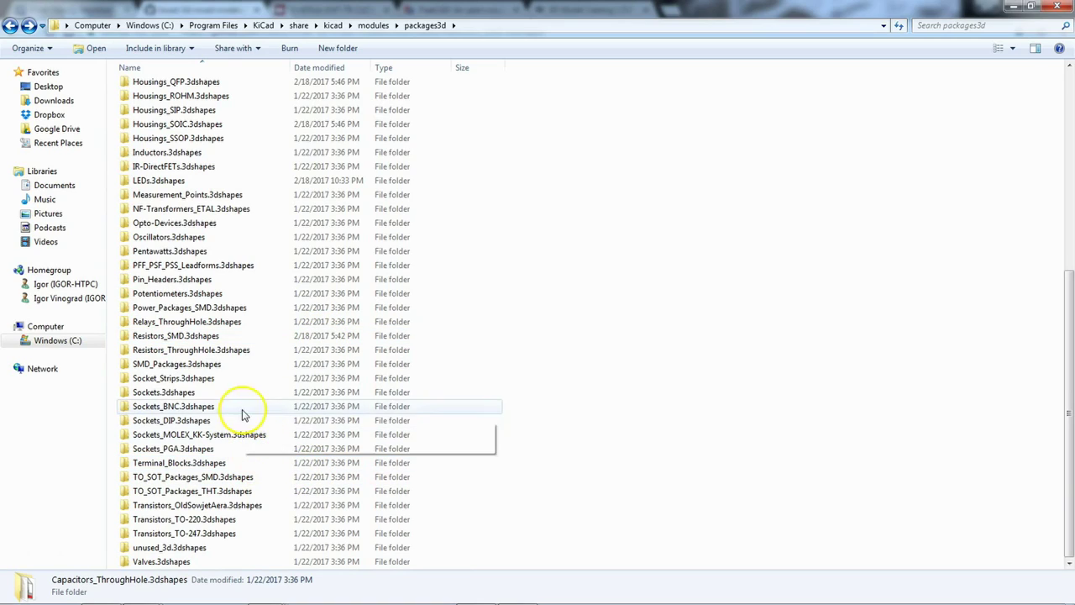
left_click(188, 336)
double_click(188, 336)
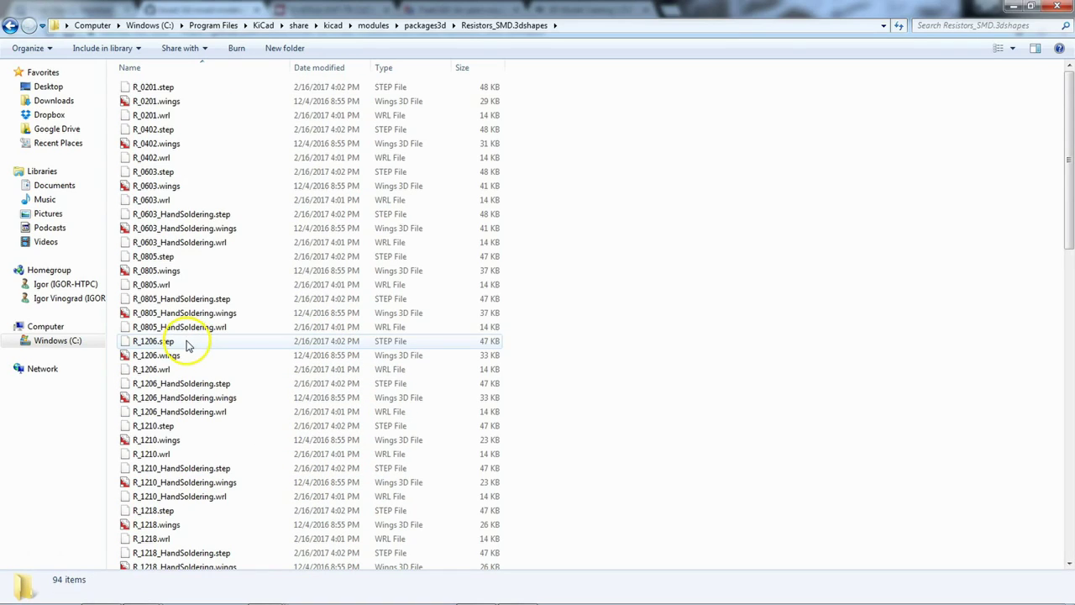
left_click(172, 158)
left_click(185, 173)
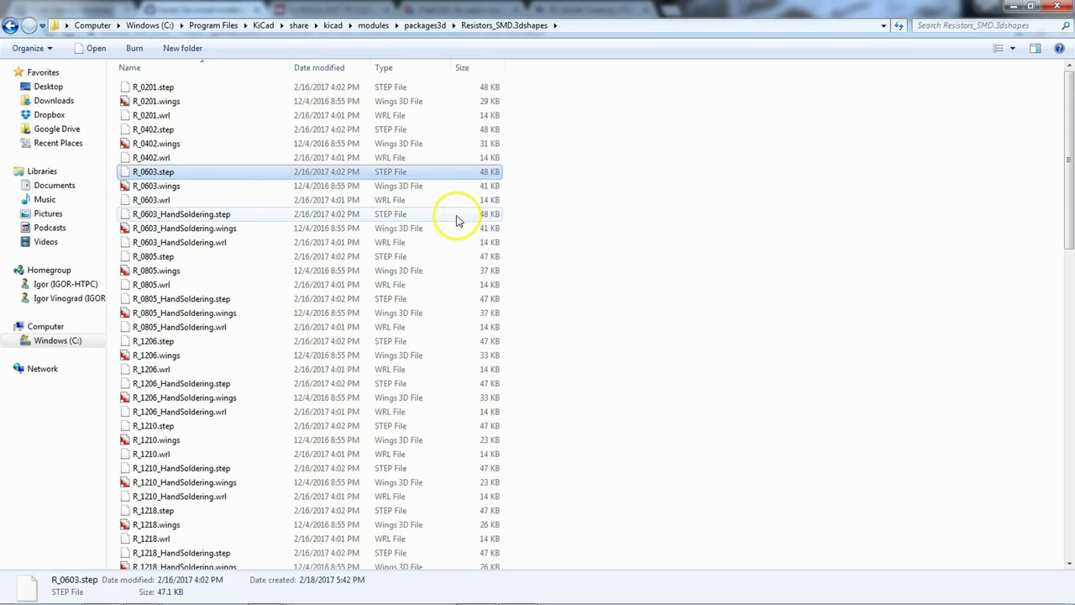
key("alt+Tab")
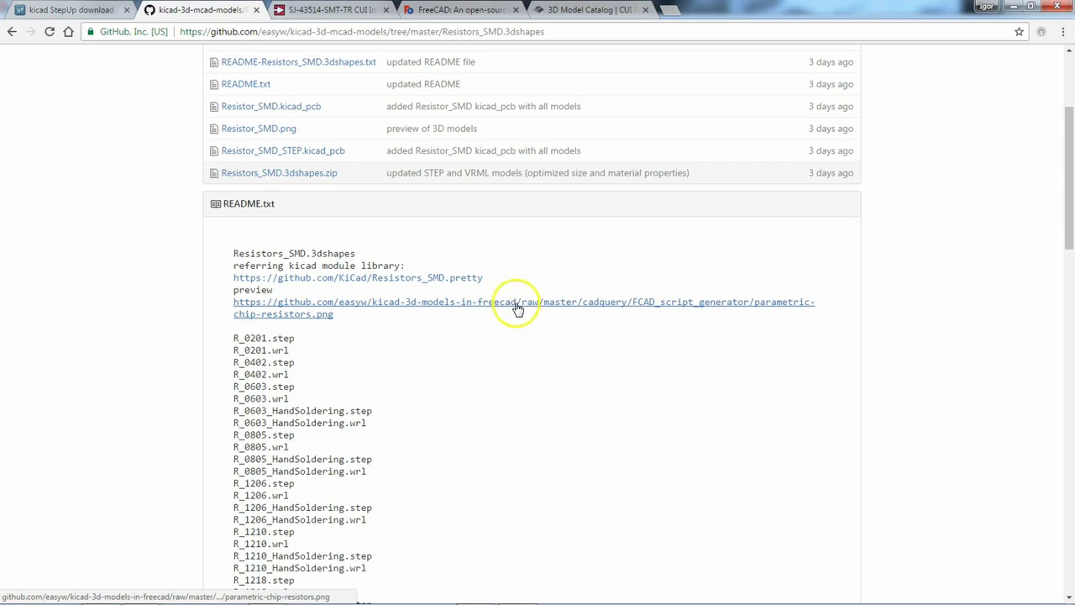
mouse_move(434, 588)
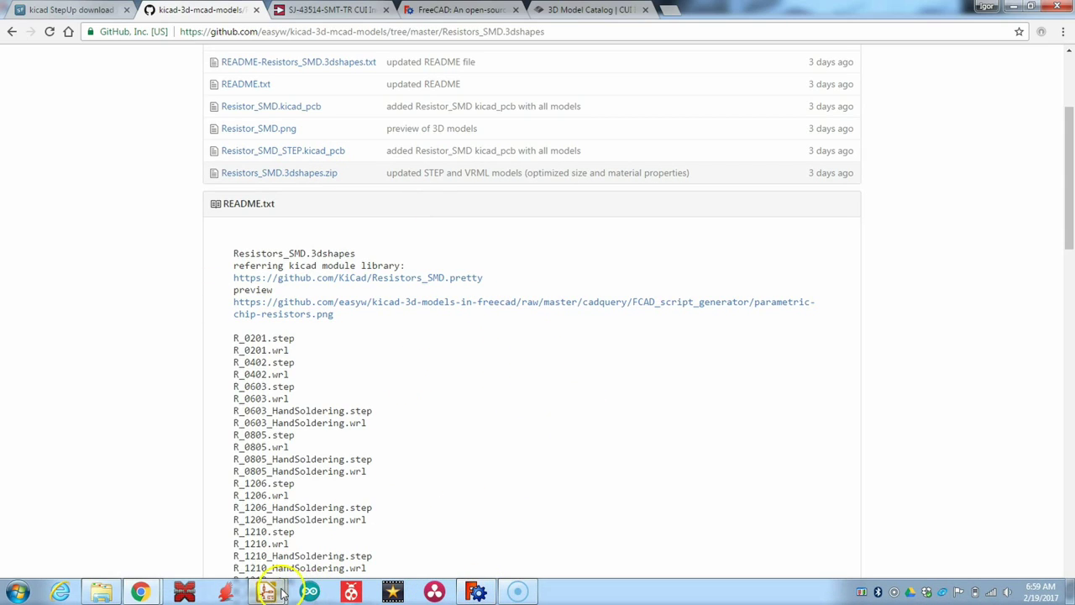
mouse_move(270, 589)
left_click(353, 529)
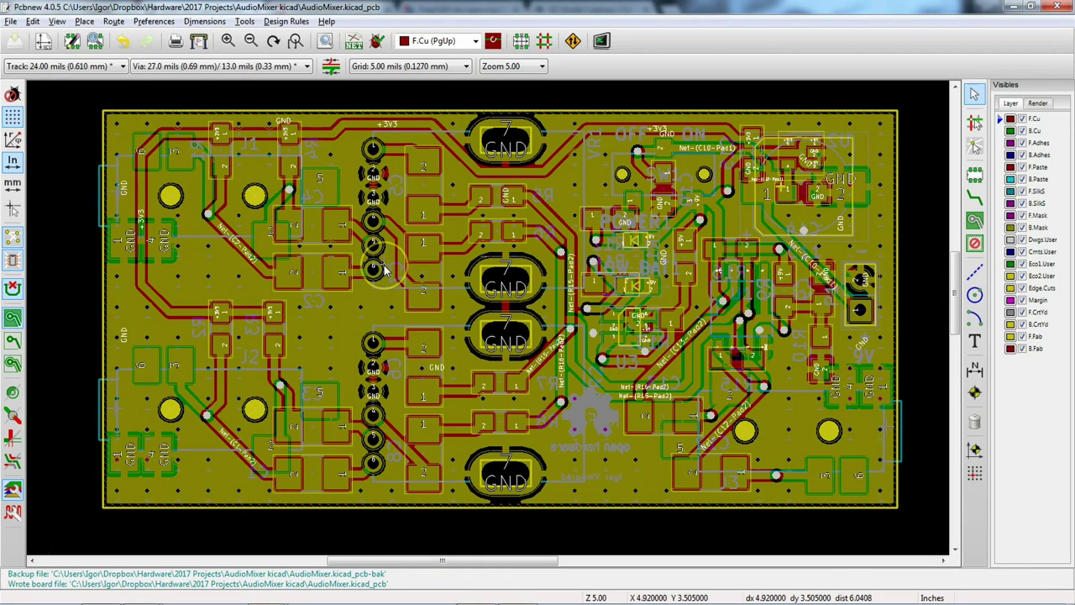
Open the AudioMixer board in Pcbnew's 3D Viewer with Alt+3 and zoom in on its components
key("alt+3")
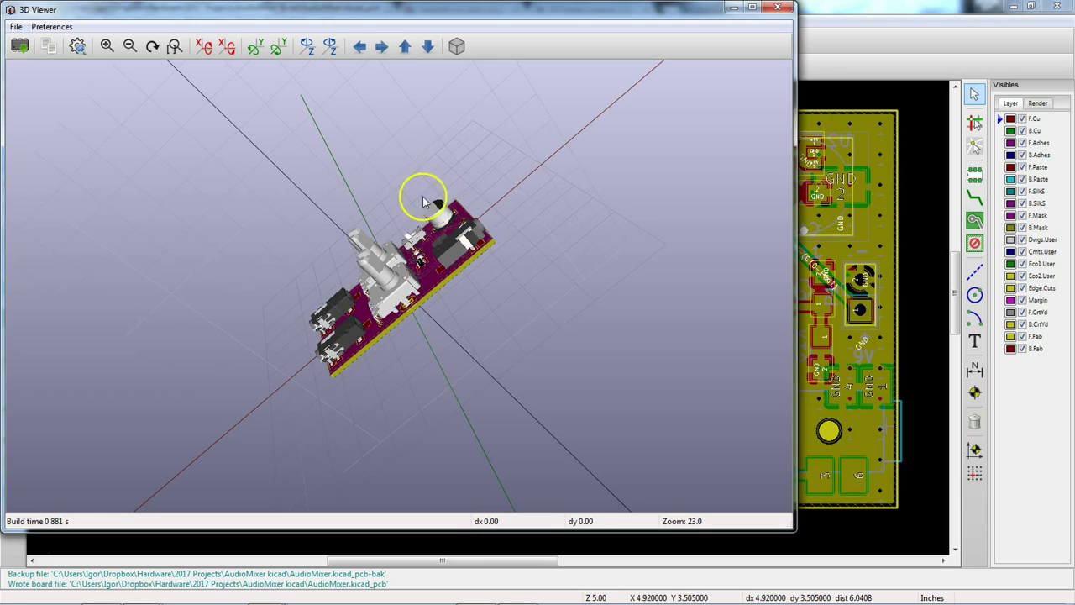
scroll(384, 324, "up", 3)
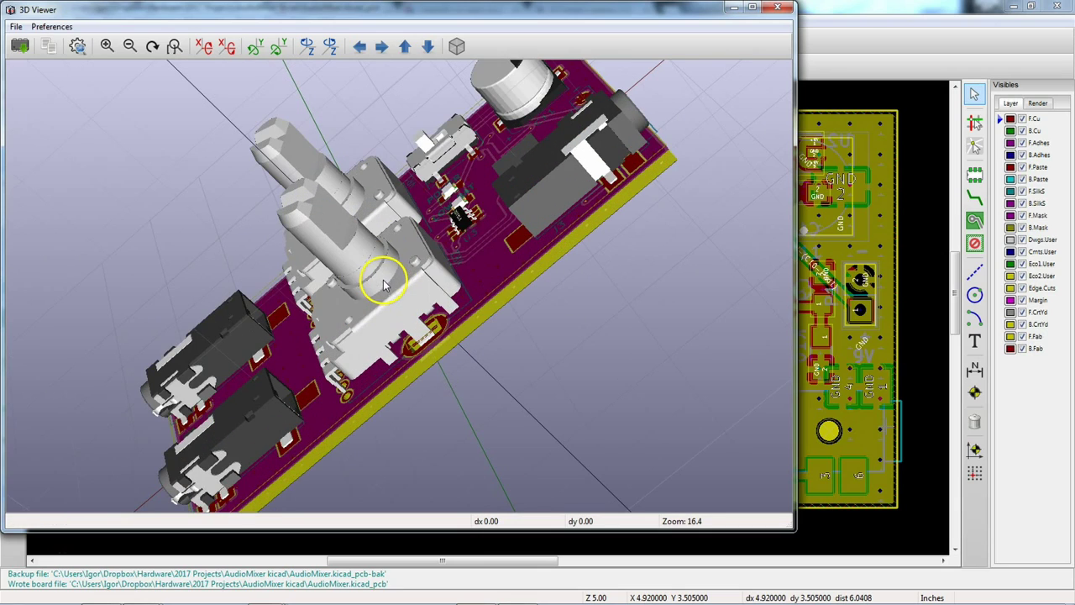
scroll(388, 288, "down", 2)
scroll(435, 254, "down", 1)
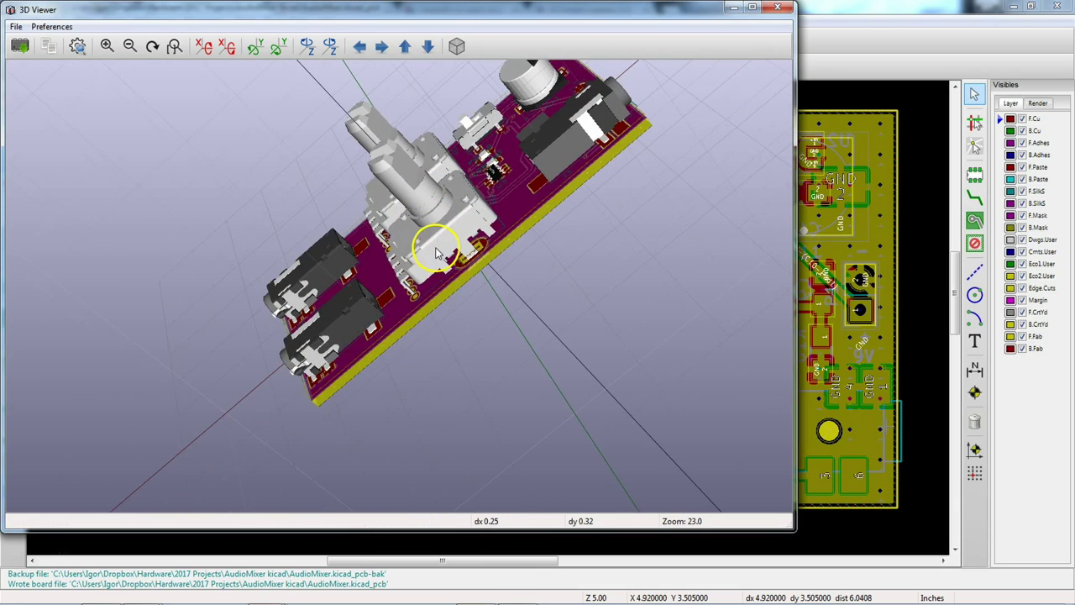
mouse_move(451, 594)
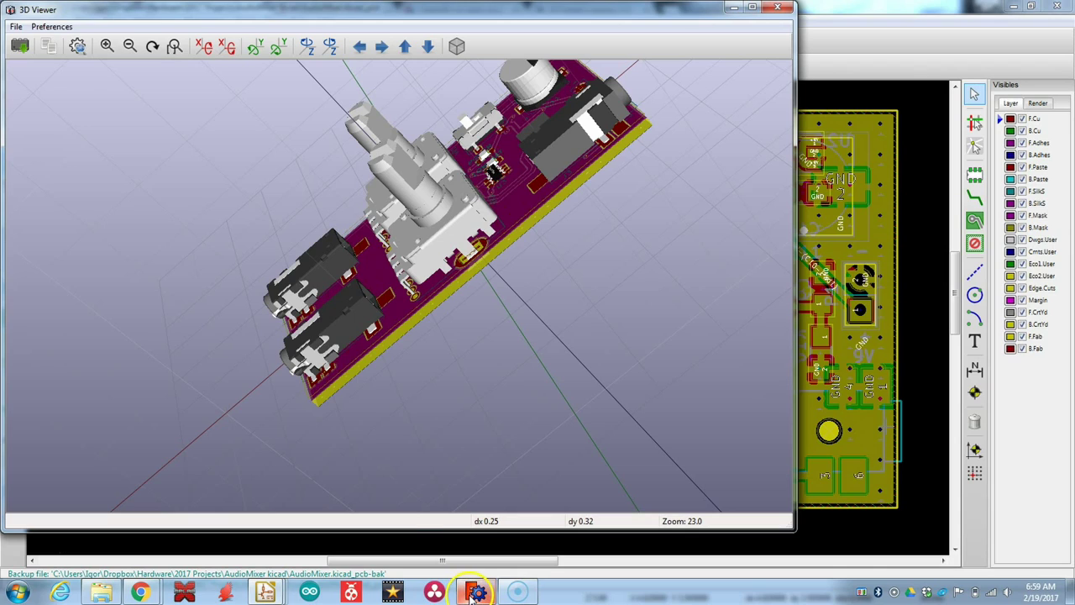
left_click(473, 592)
Show the populated AudioMixer board isometrically, briefly selecting then deselecting its top face
key("0")
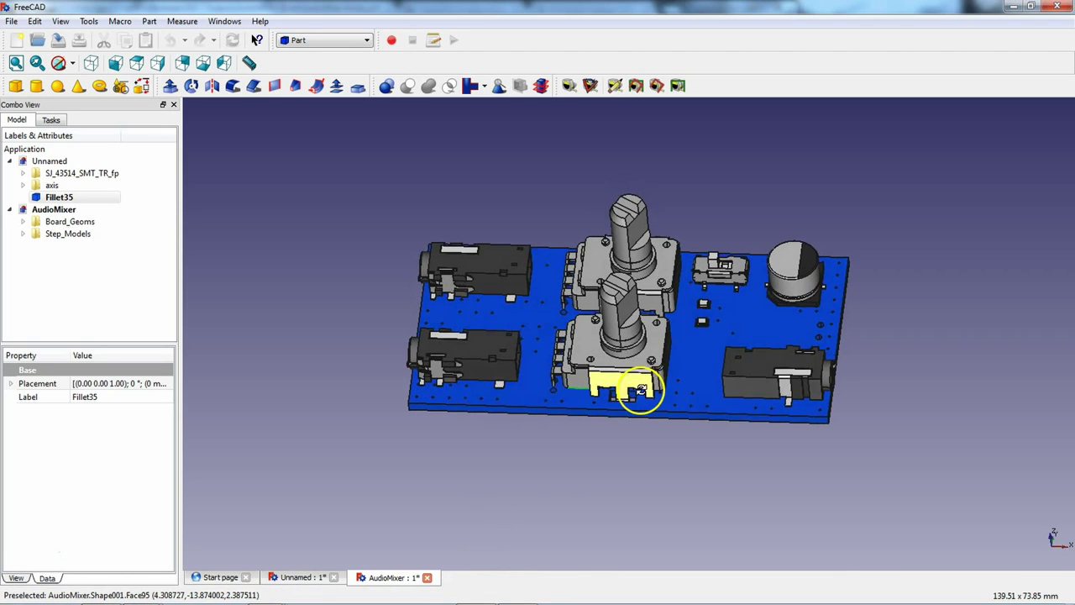
left_click(698, 335)
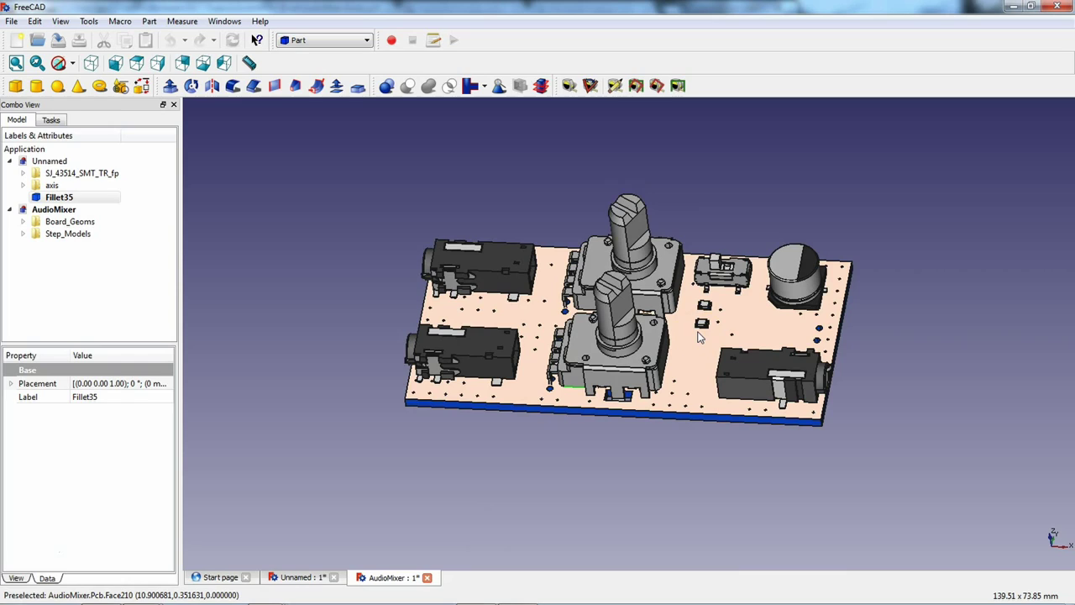
left_click(639, 438)
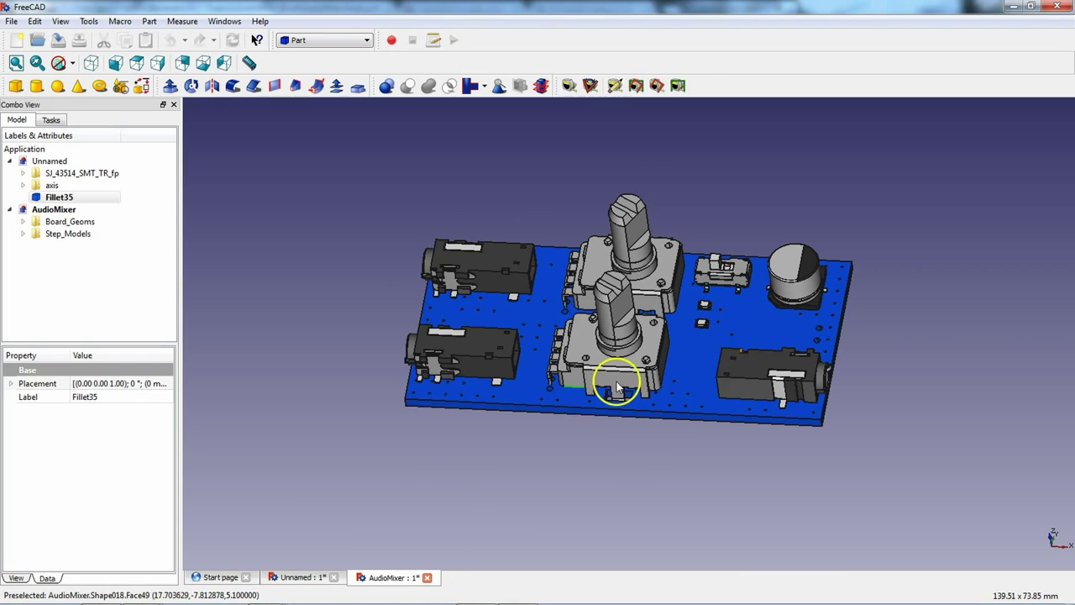